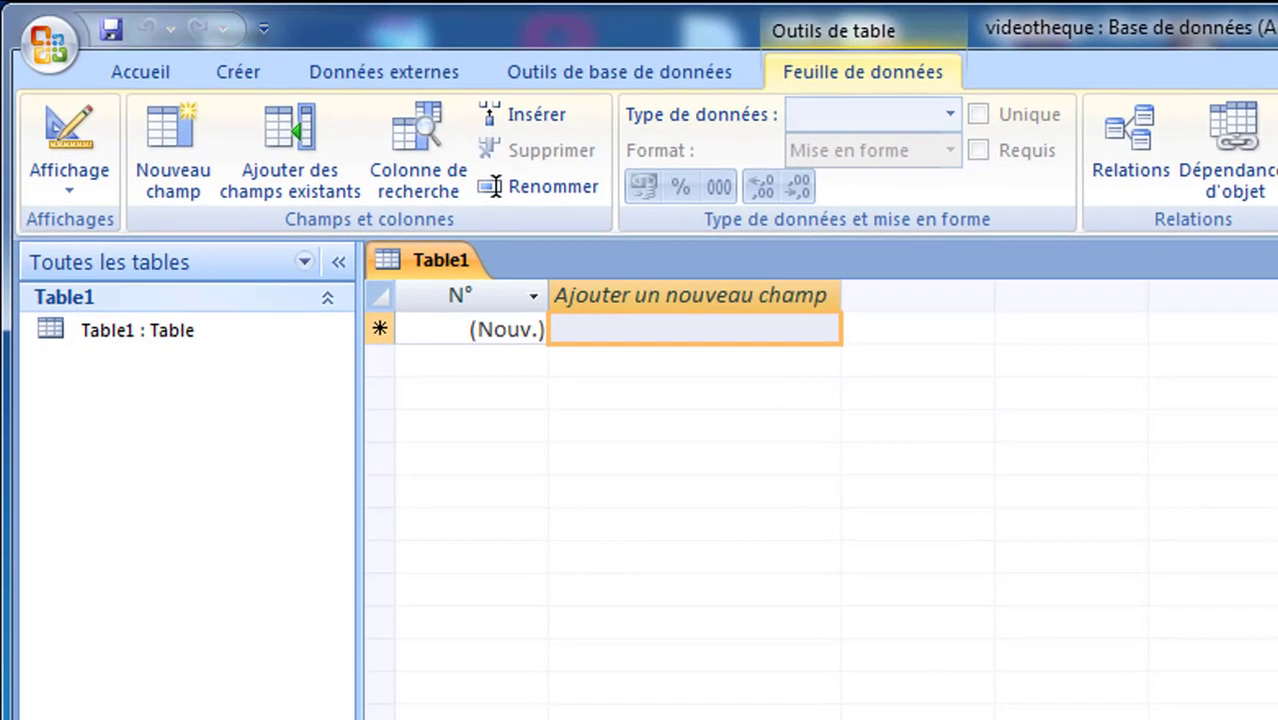
Switch to Adobe Reader and read the T_Genre table's required structure and data in the B3.pdf exercise.
{"action": "key", "text": "alt+Tab"}
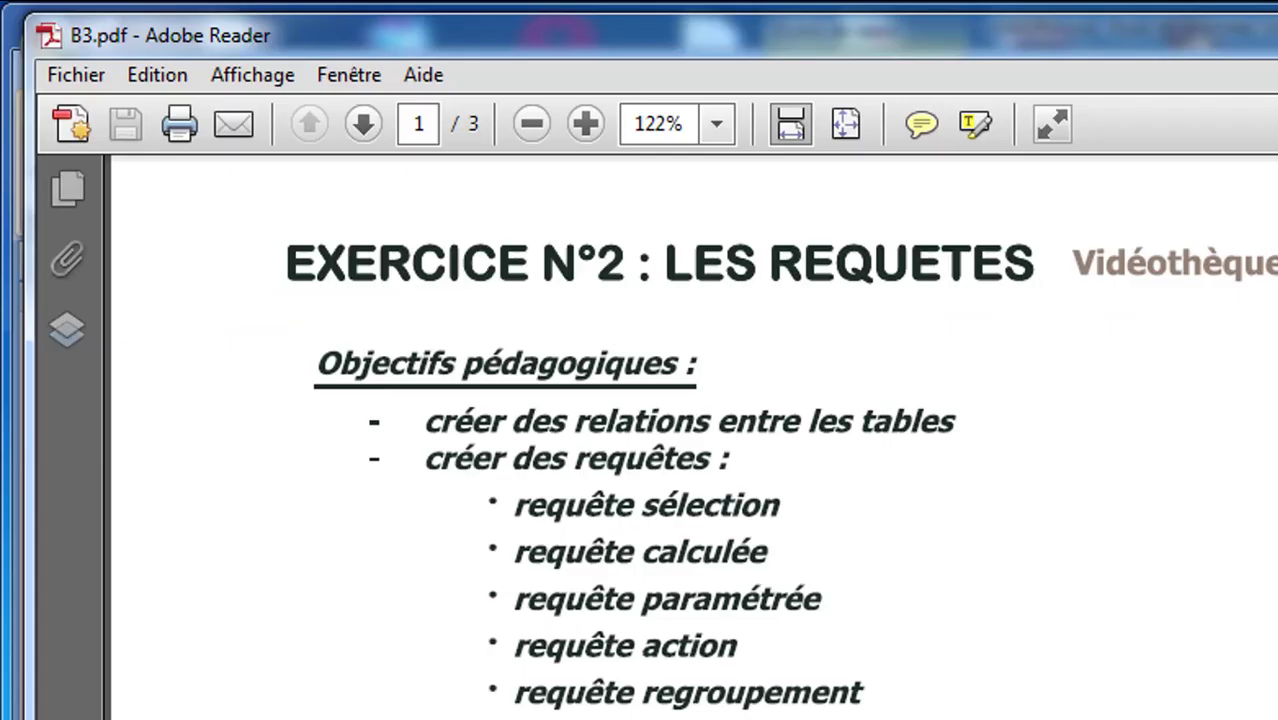
{"action": "scroll", "coordinate": [690, 450], "scroll_direction": "down", "scroll_amount": 3}
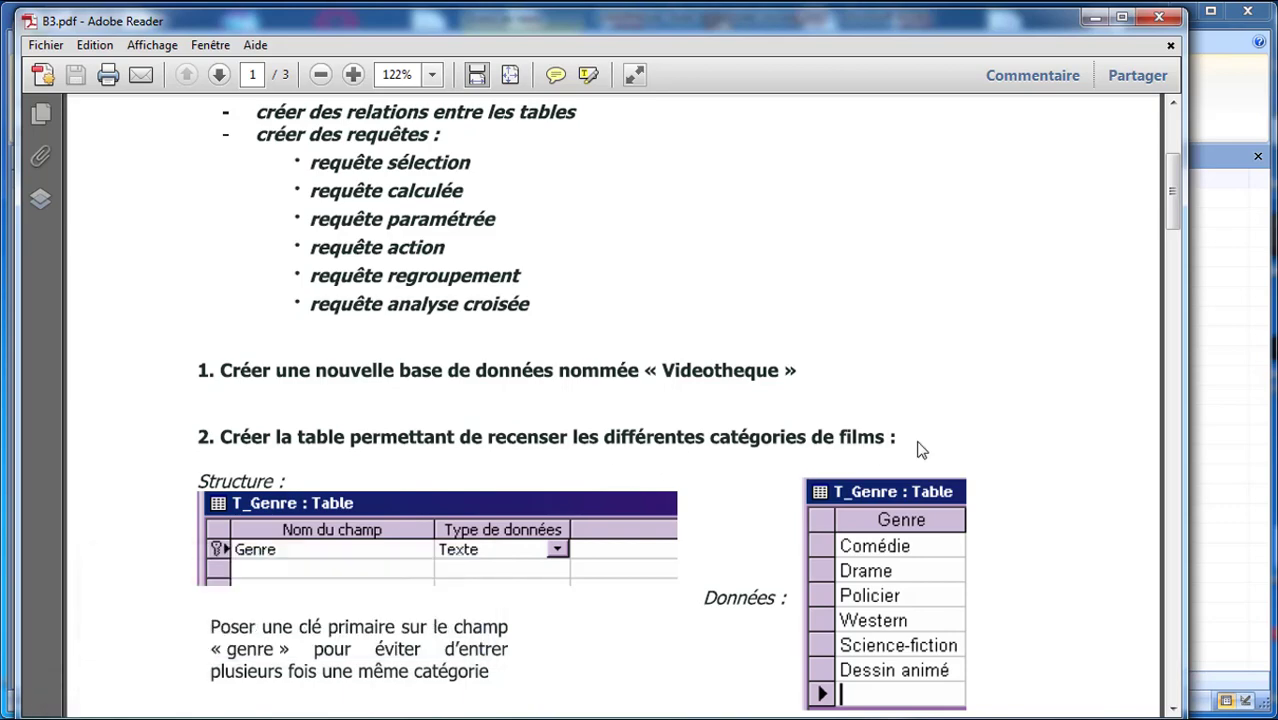
{"action": "scroll", "coordinate": [414, 387], "scroll_direction": "down", "scroll_amount": 3}
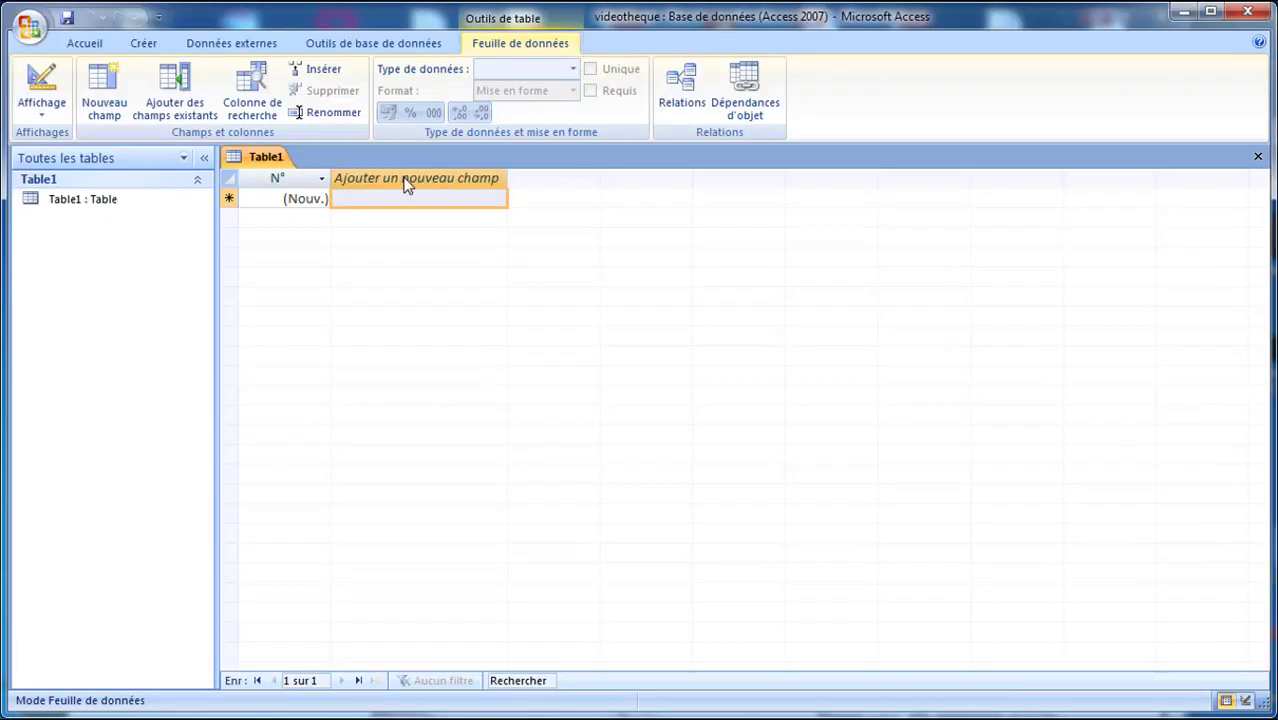
Rename the N° field of Table1 as Genre.
{"action": "left_click", "coordinate": [273, 197]}
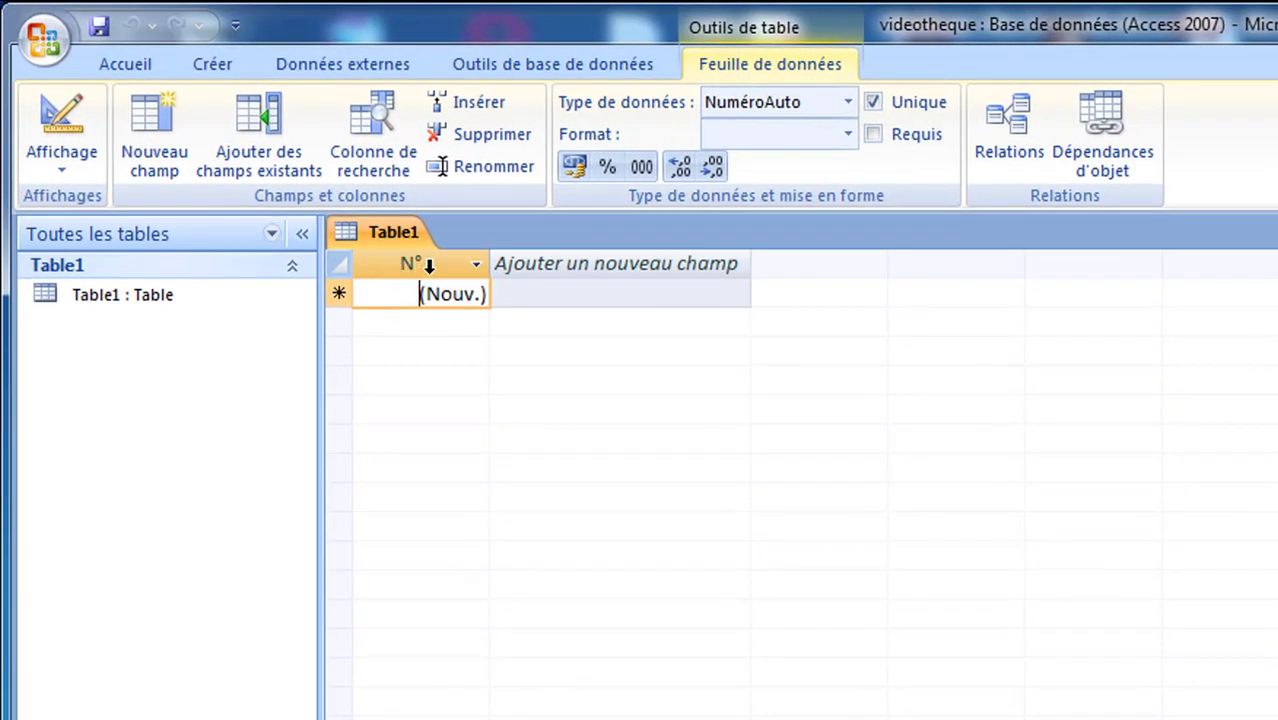
{"action": "left_click", "coordinate": [427, 263]}
{"action": "double_click", "coordinate": [426, 263]}
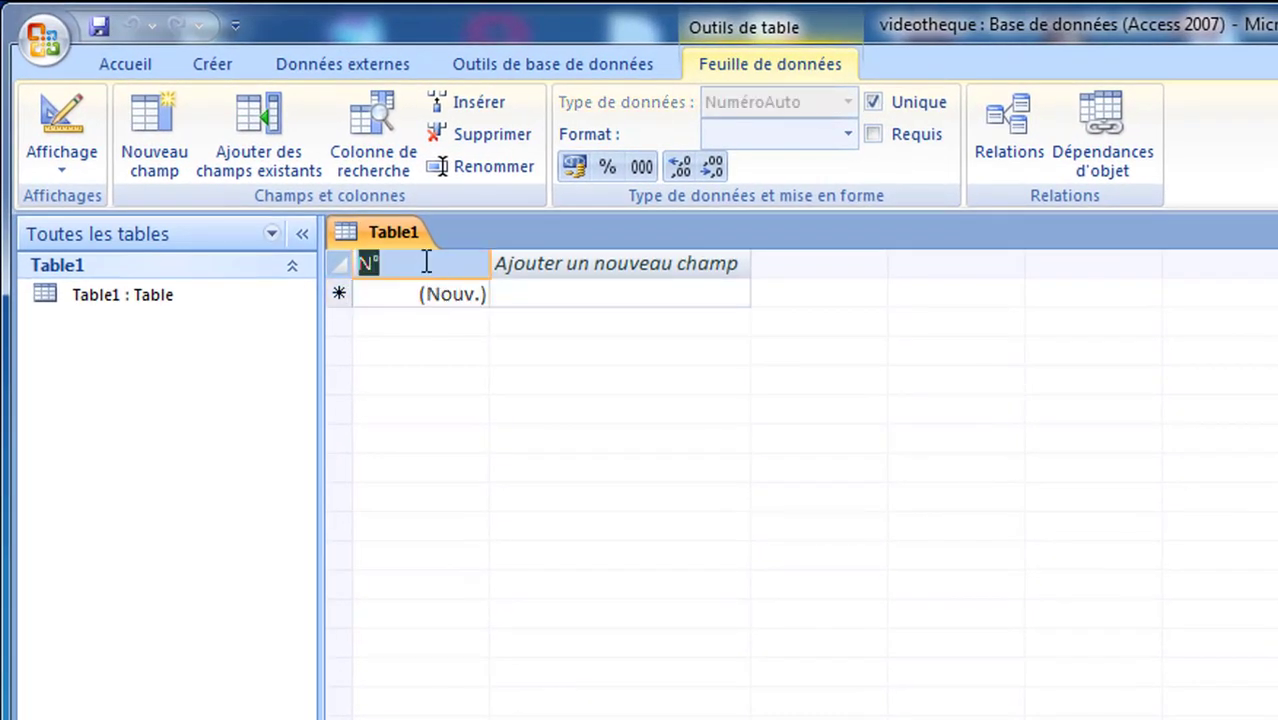
{"action": "type", "text": "Gen"}
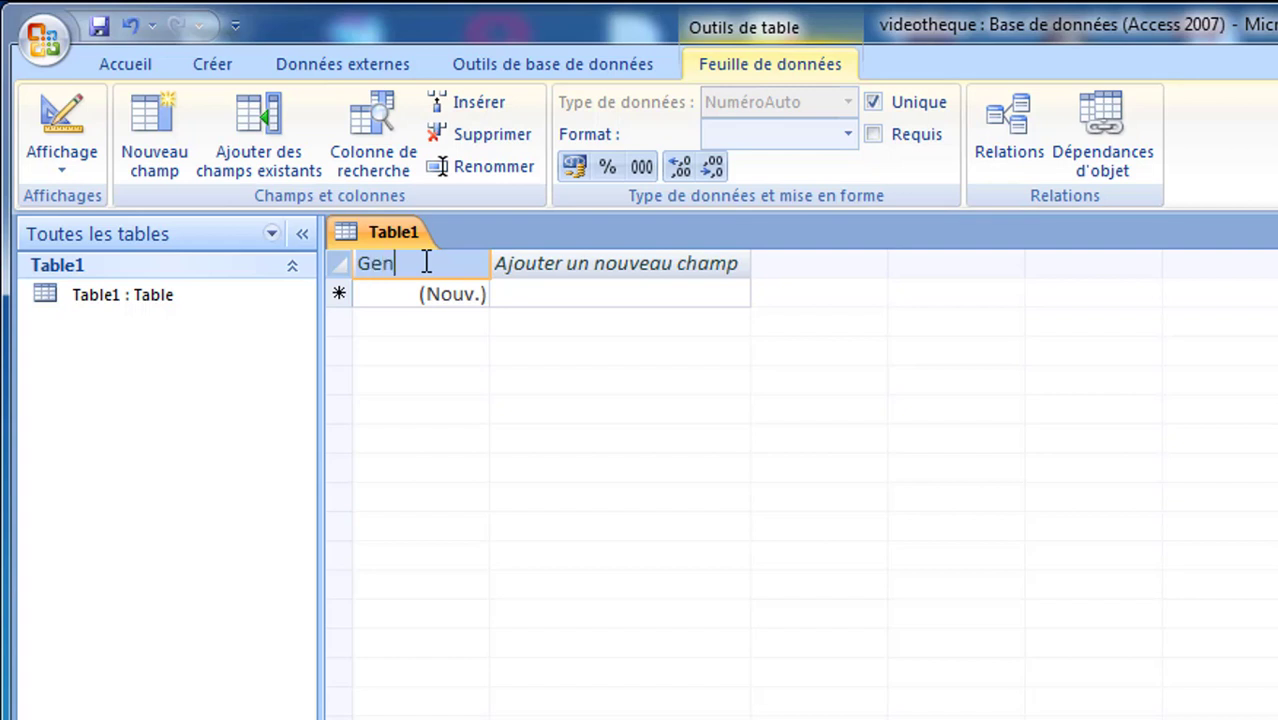
{"action": "type", "text": "re"}
{"action": "key", "text": "Return"}
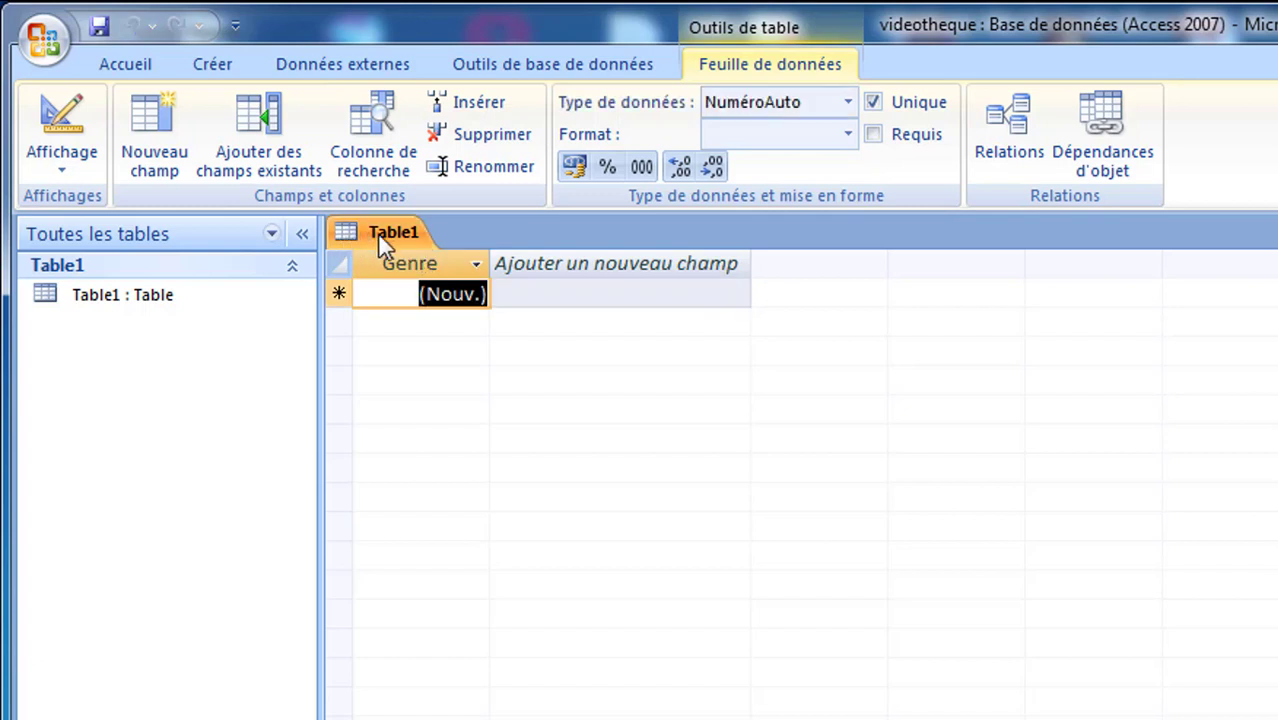
Switch Table1 to design view, saving the table under the name T_Genre.
{"action": "right_click", "coordinate": [379, 236]}
{"action": "left_click", "coordinate": [424, 355]}
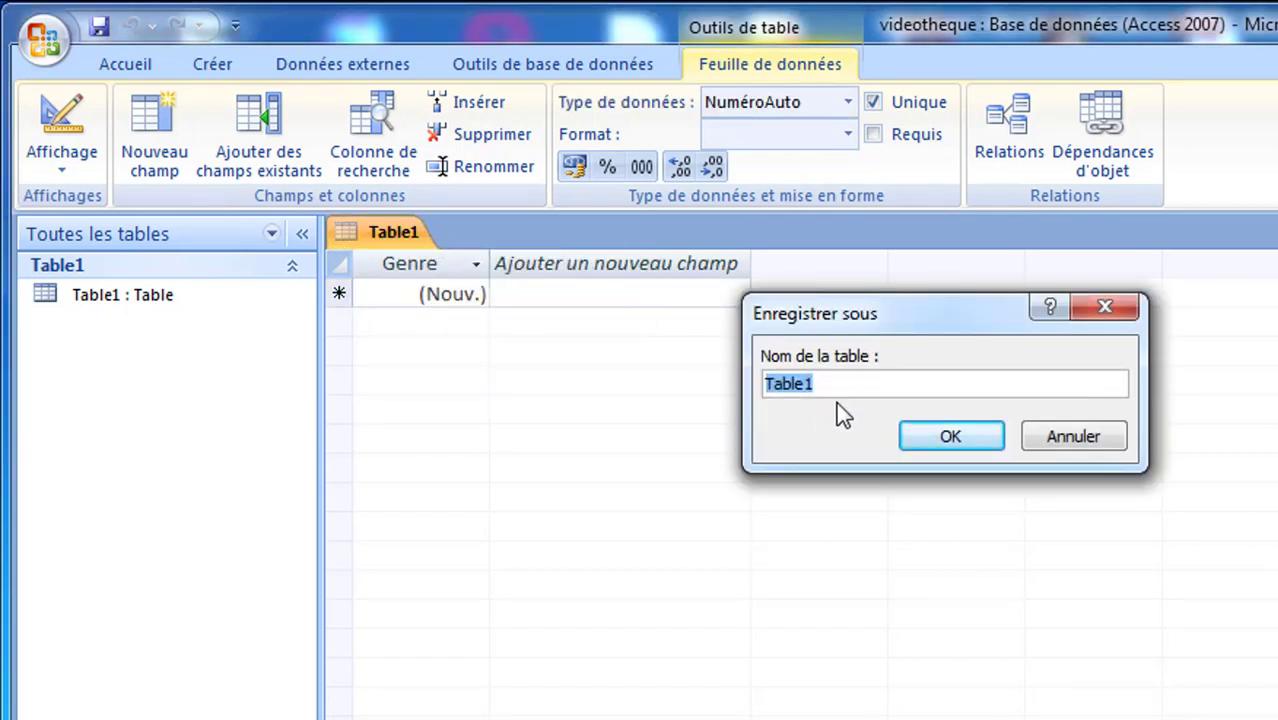
{"action": "type", "text": "T"}
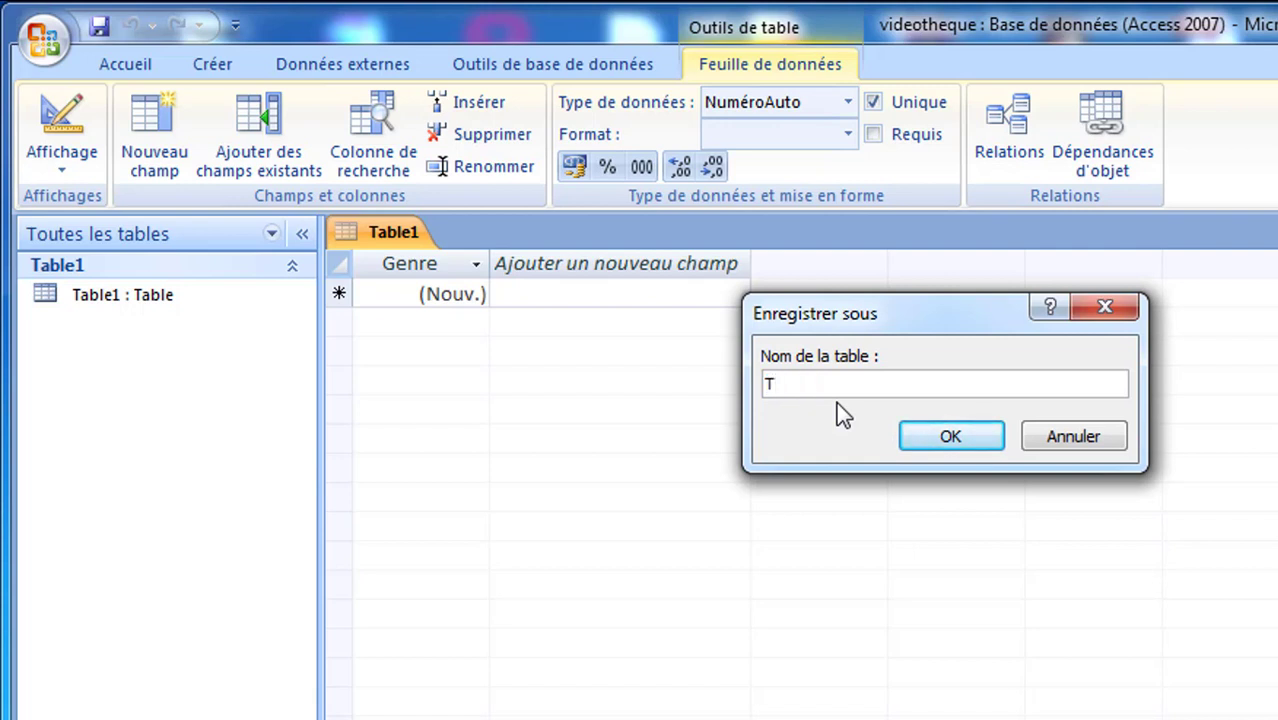
{"action": "type", "text": "_Genre"}
{"action": "left_click", "coordinate": [948, 437]}
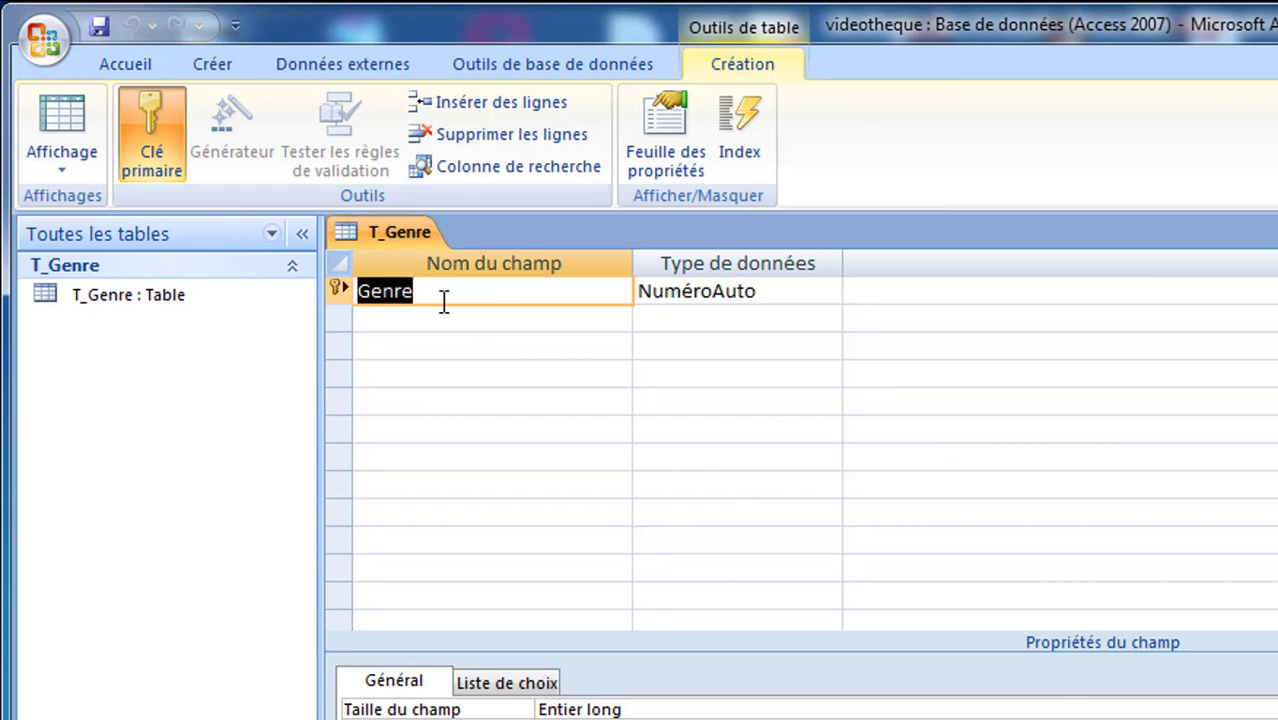
Set the data type of the primary key field Genre to Texte.
{"action": "left_click", "coordinate": [801, 290]}
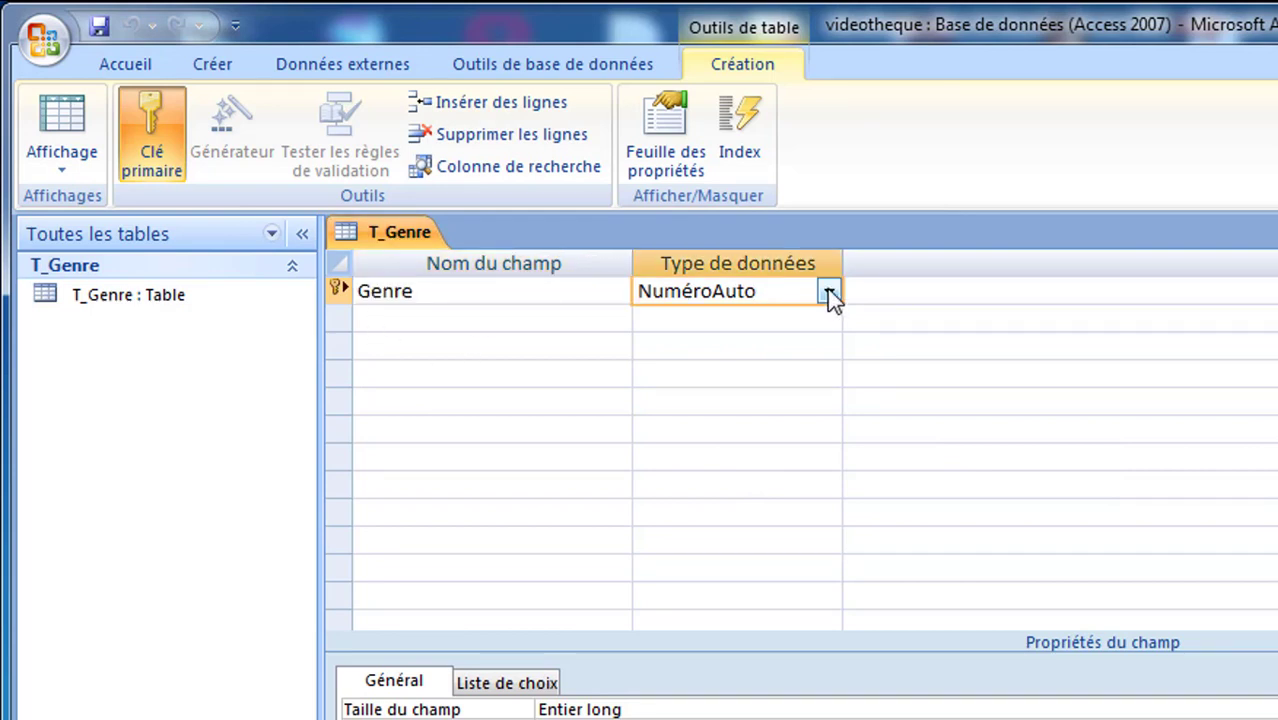
{"action": "left_click", "coordinate": [829, 291]}
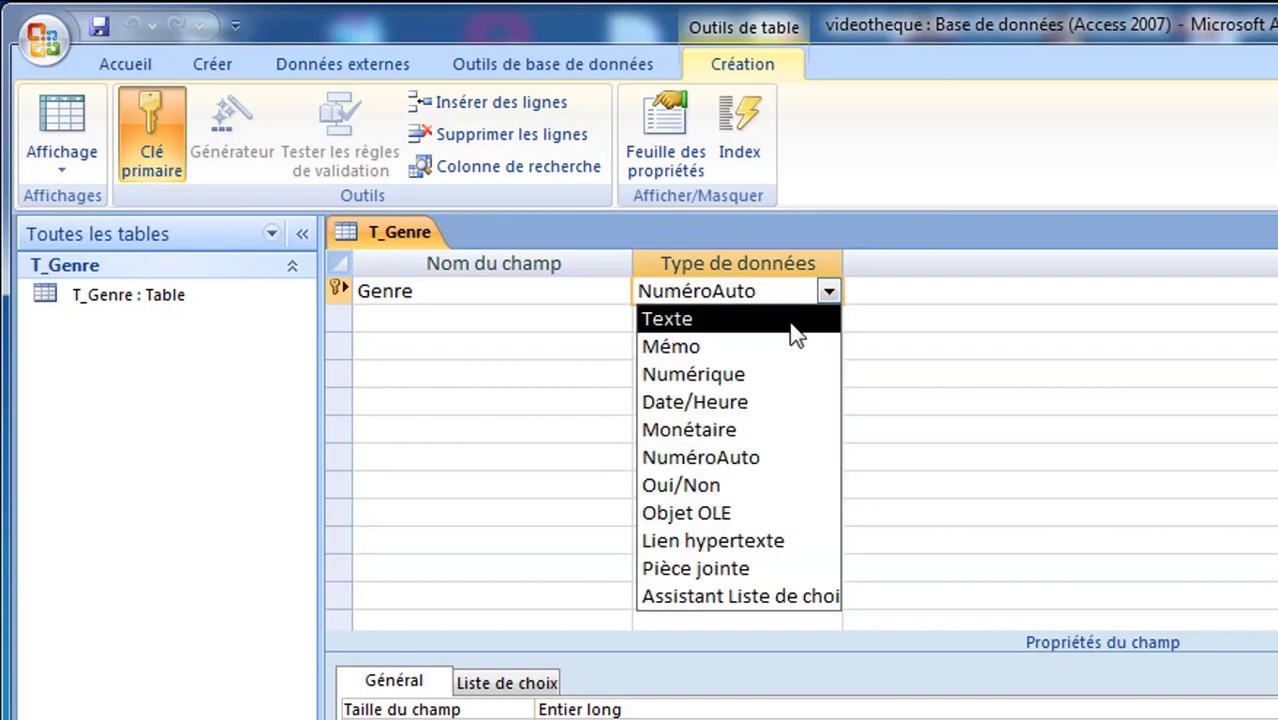
{"action": "left_click", "coordinate": [790, 320]}
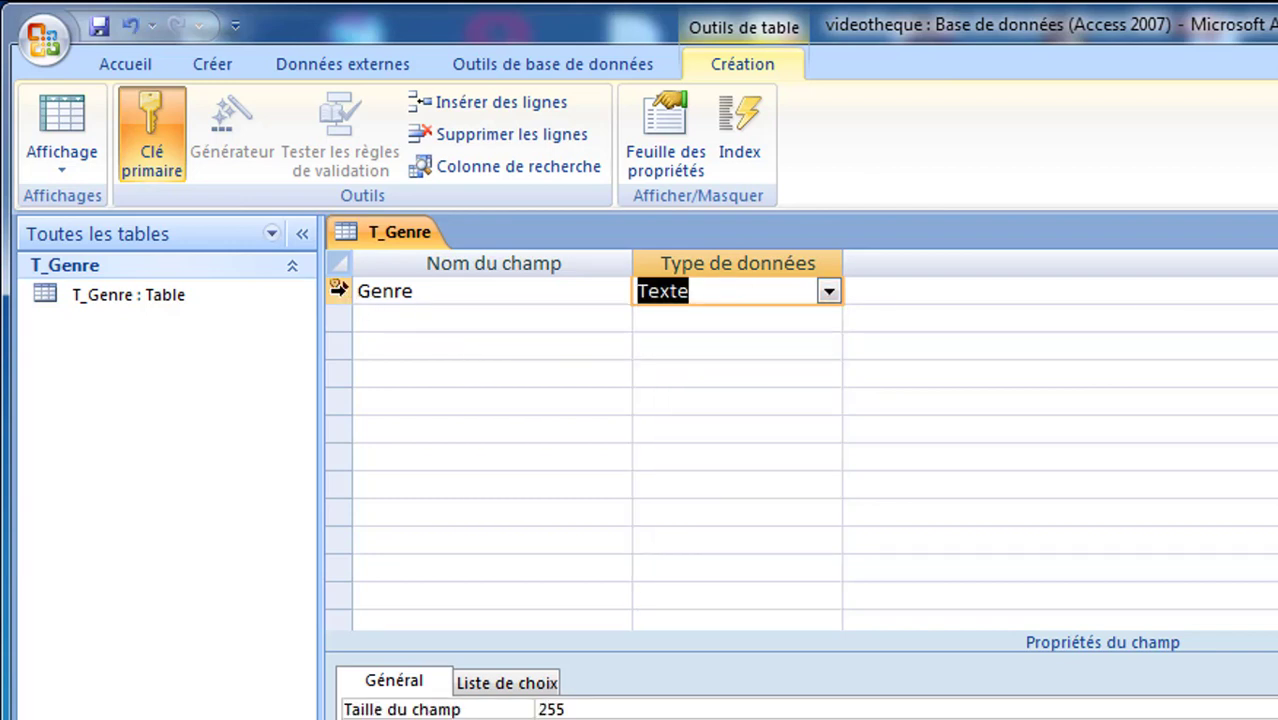
{"action": "left_click", "coordinate": [338, 291]}
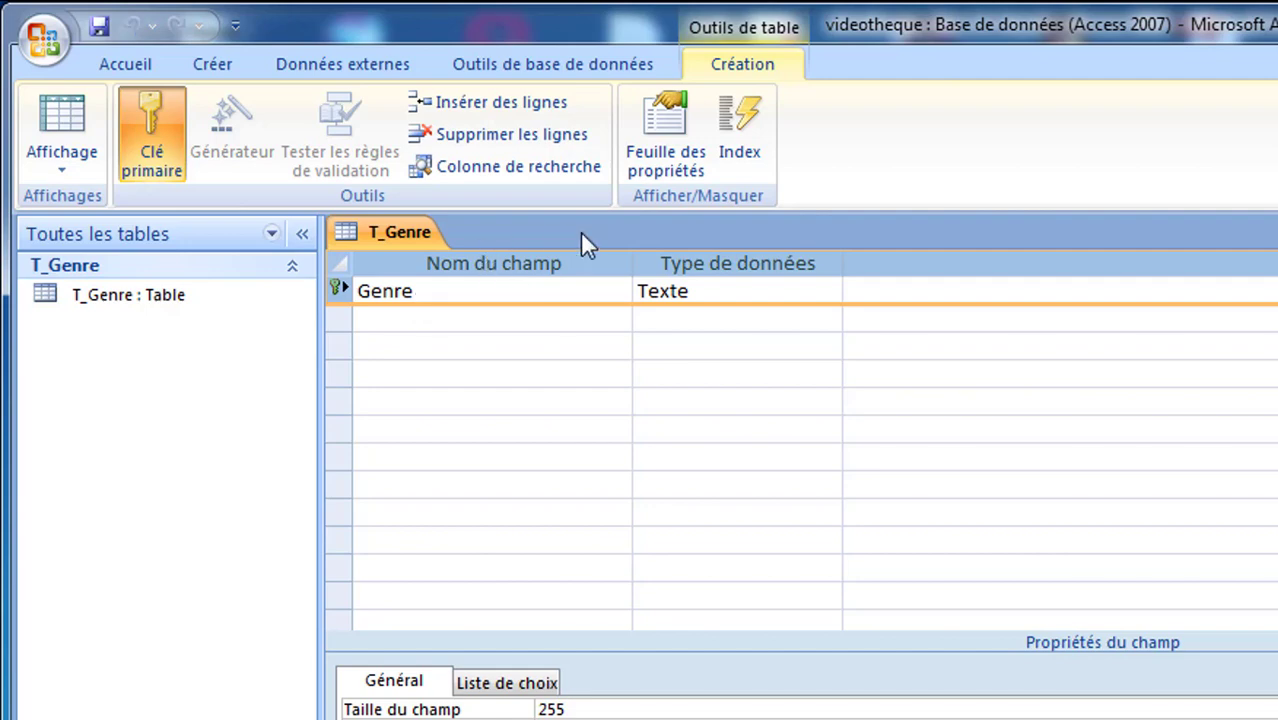
In T_Genre's datasheet view, enter and save the records Comédie, Drame, Policier, Western, Science-fiction and Dessin animé.
{"action": "right_click", "coordinate": [373, 234]}
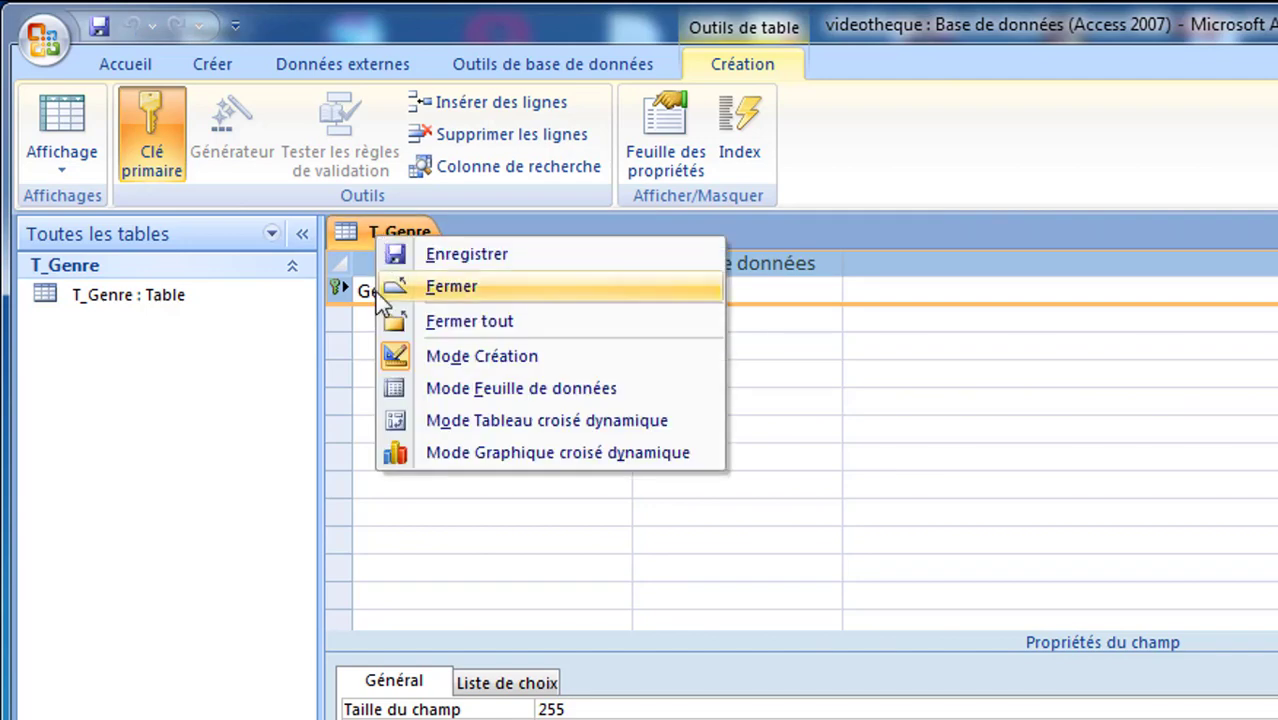
{"action": "left_click", "coordinate": [398, 388]}
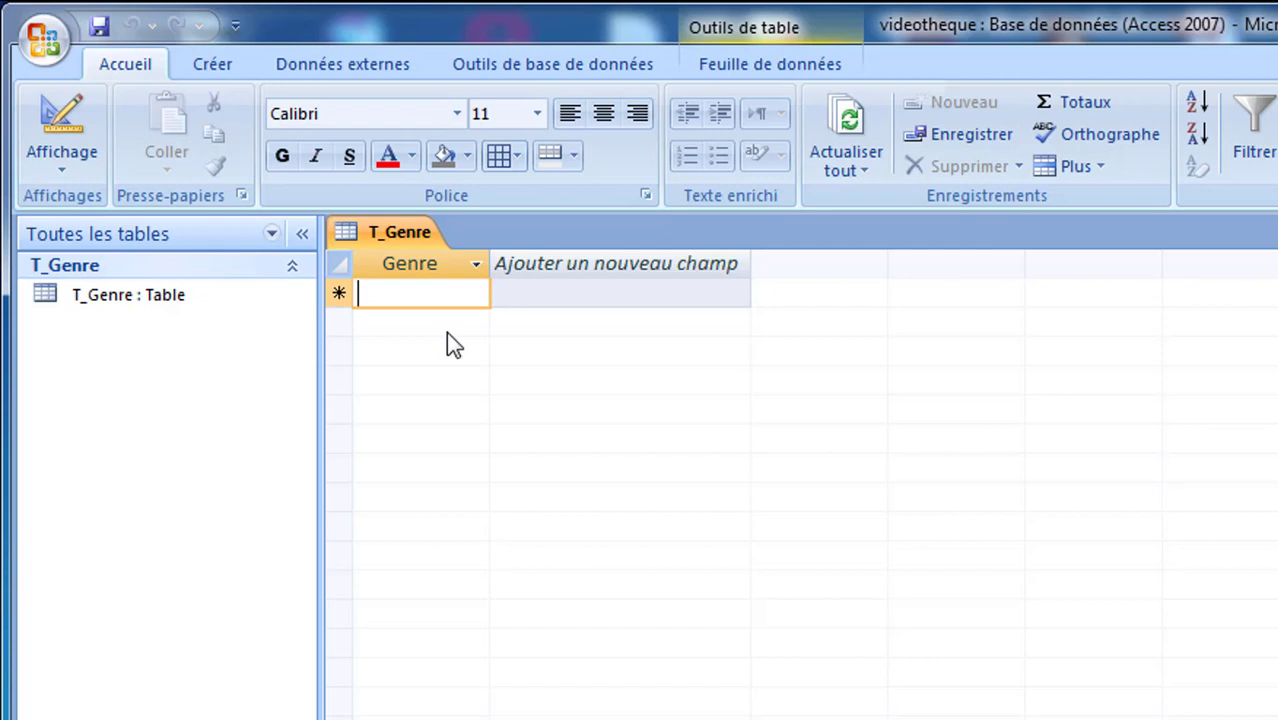
{"action": "type", "text": "Coméd"}
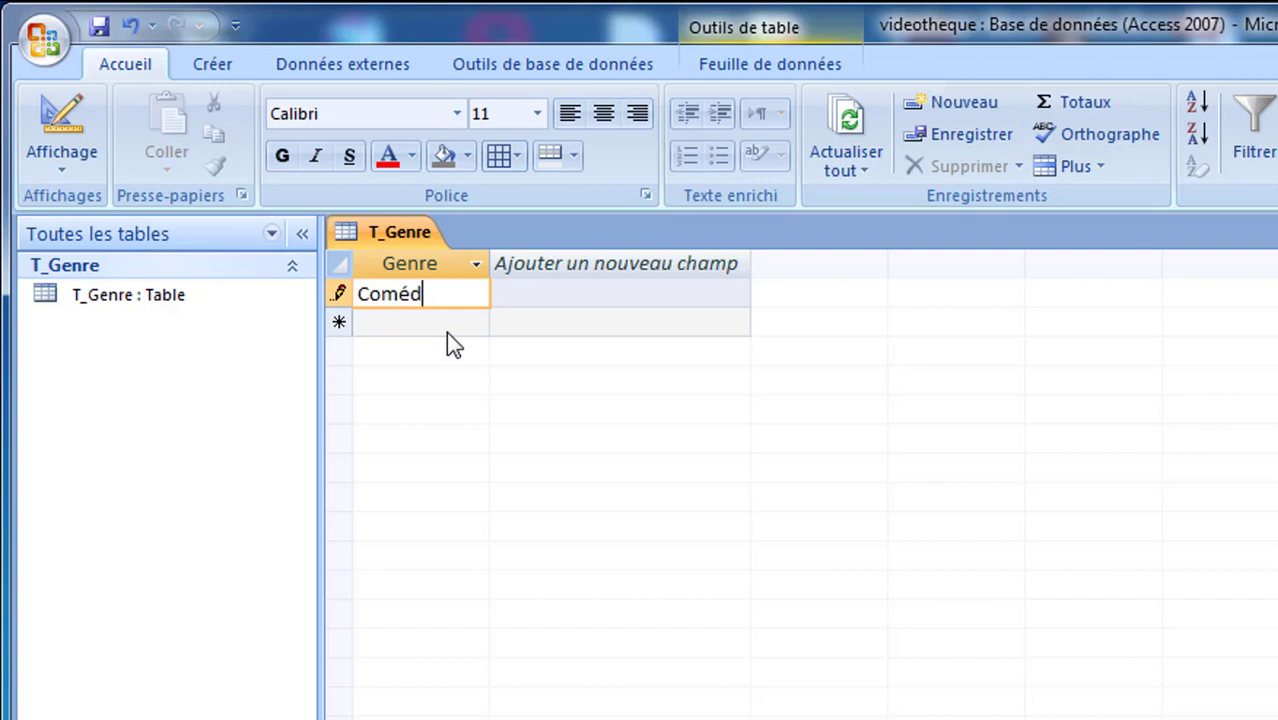
{"action": "type", "text": "ie"}
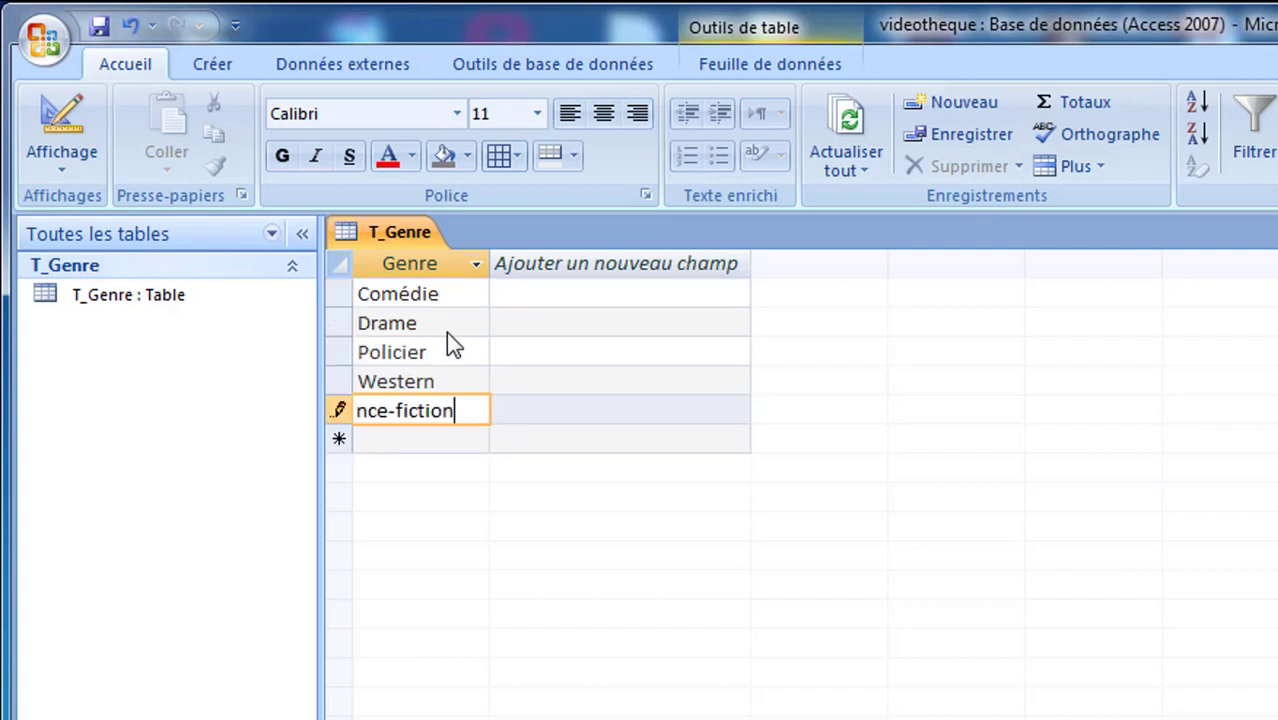
{"action": "key", "text": "Return"}
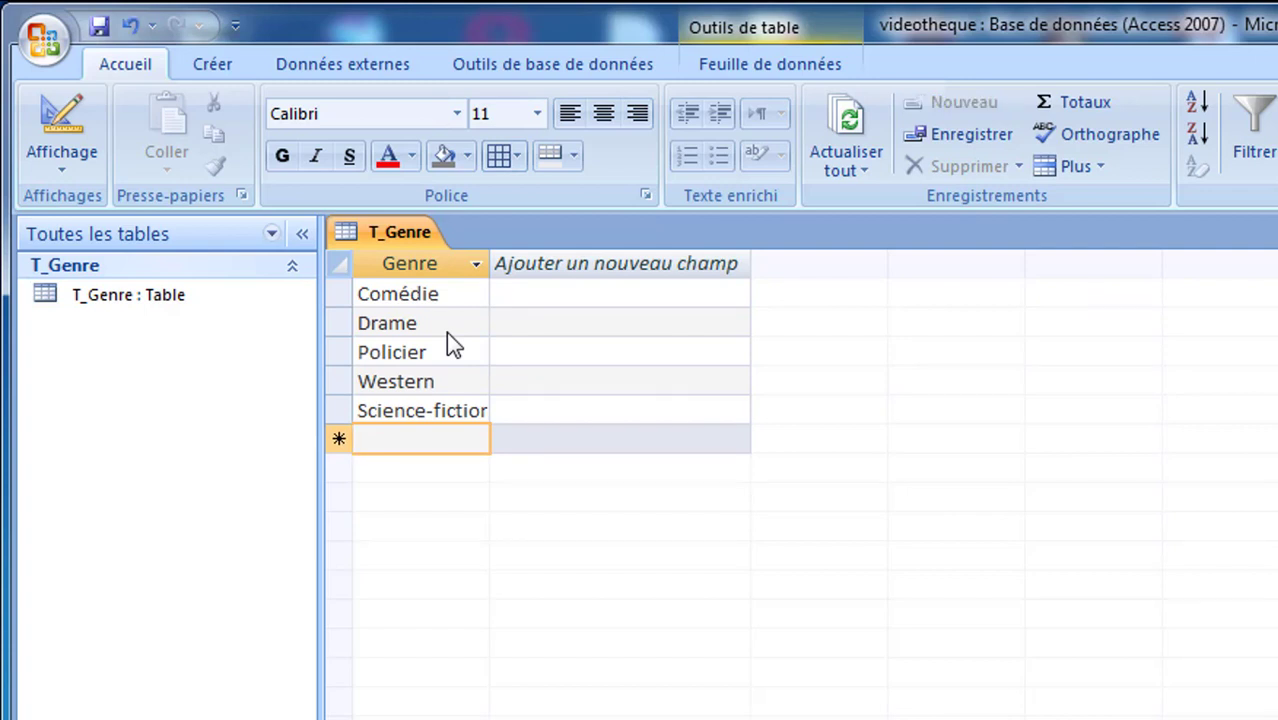
{"action": "type", "text": "Des"}
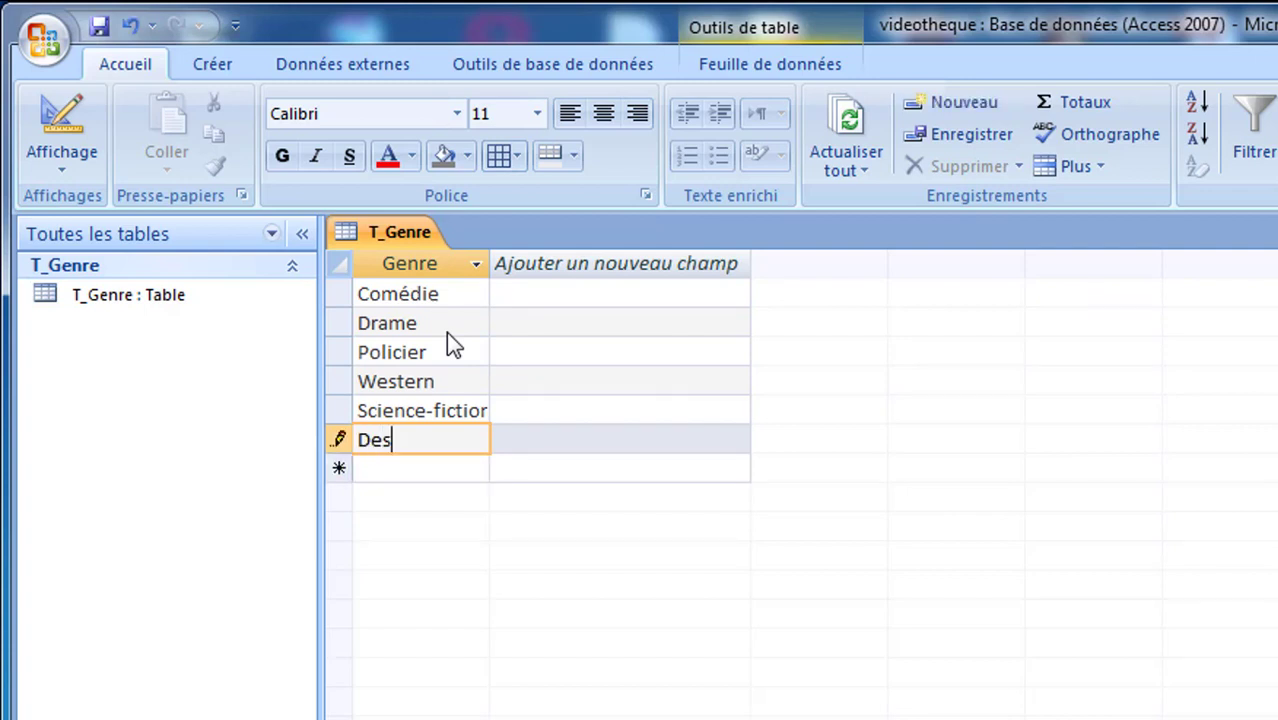
{"action": "type", "text": "sin animé"}
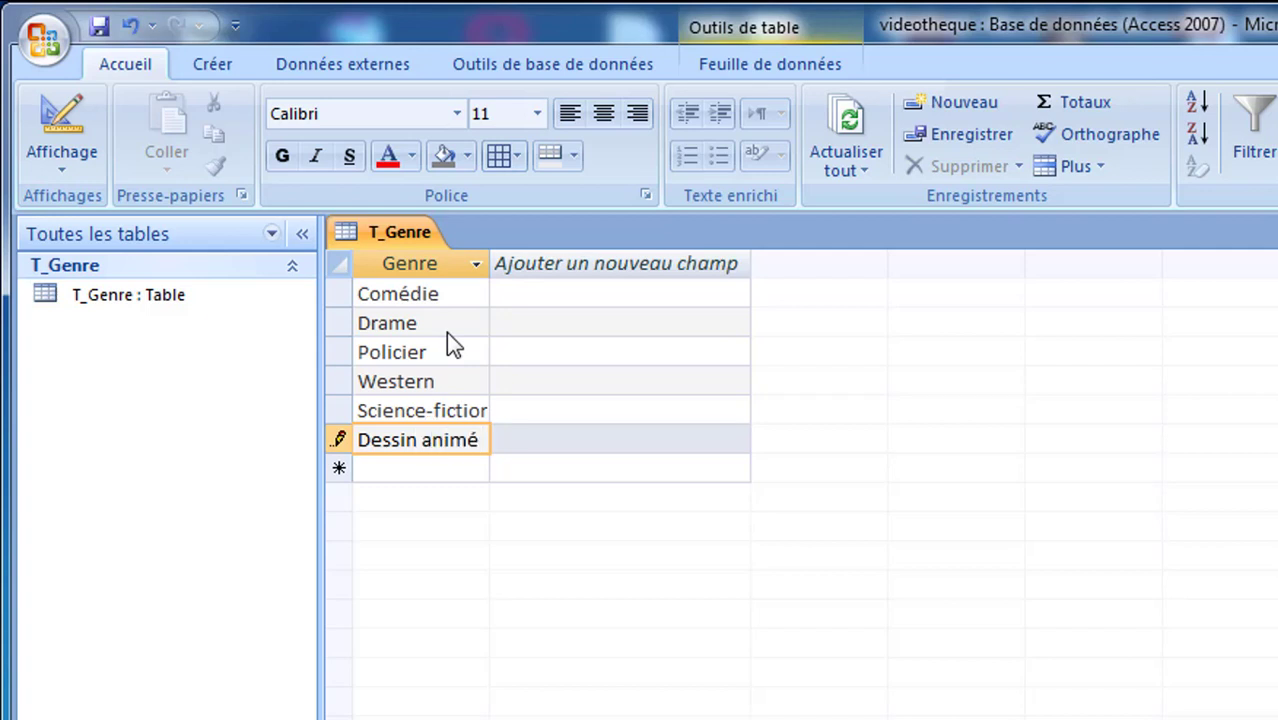
{"action": "key", "text": "shift+Return"}
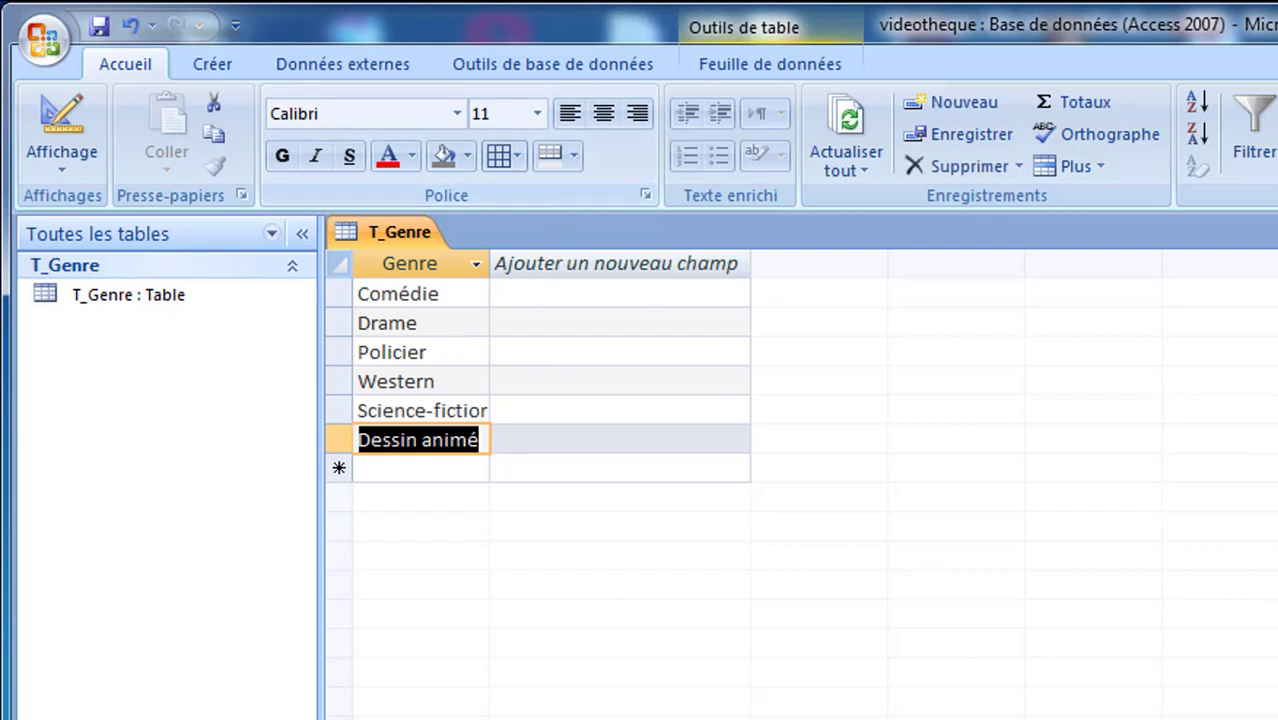
Switch to the B3.pdf exercise in Adobe Reader and read the T_Film table's required fields, data types and instructions.
{"action": "key", "text": "alt+Tab"}
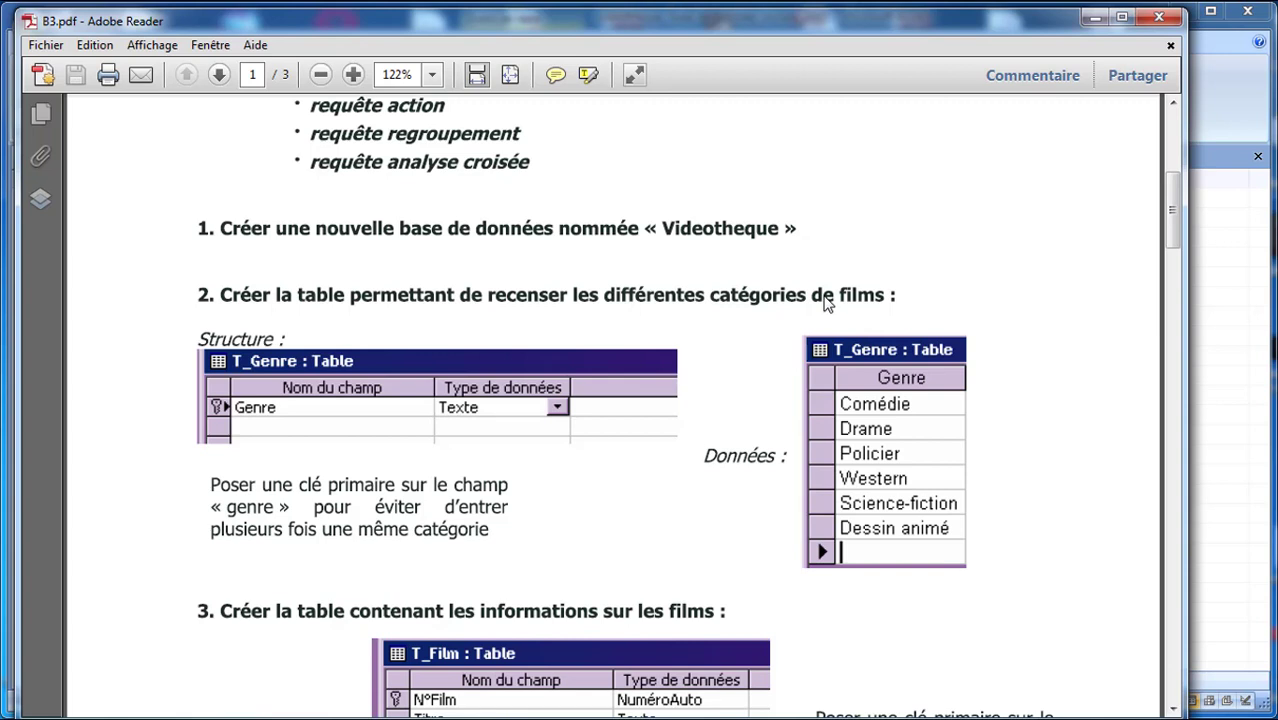
{"action": "scroll", "coordinate": [805, 301], "scroll_direction": "down", "scroll_amount": 1}
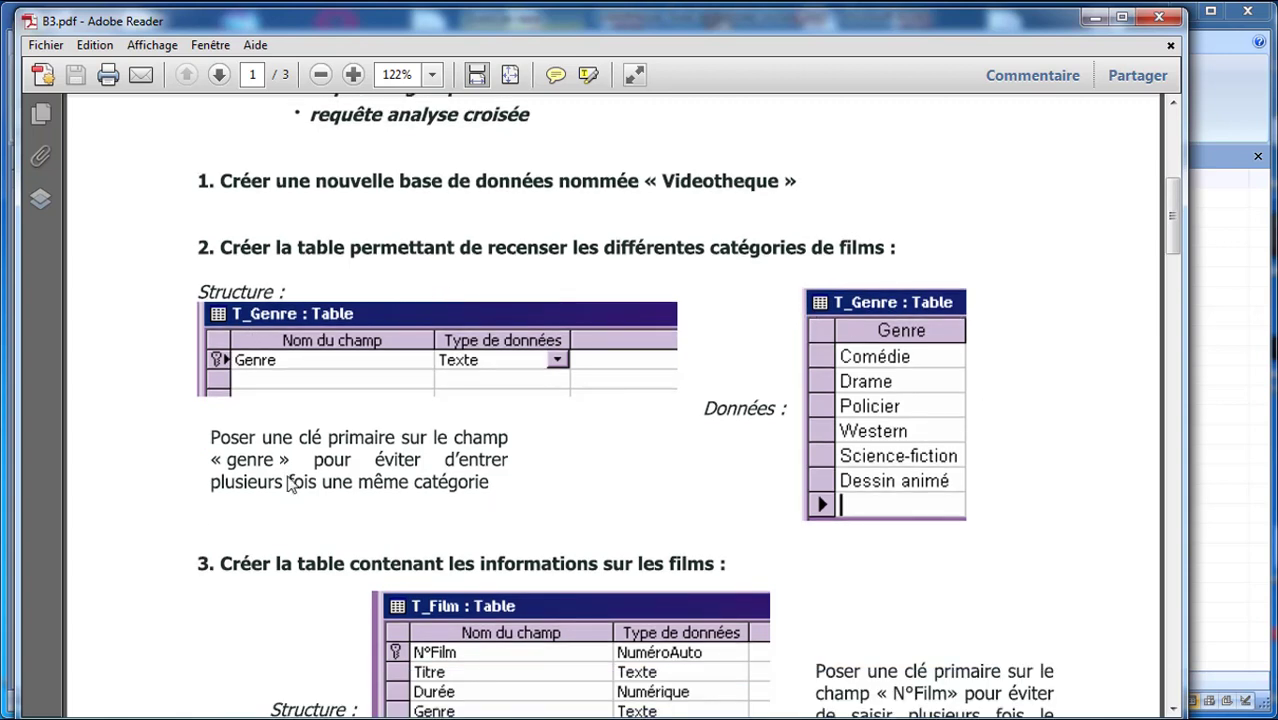
{"action": "scroll", "coordinate": [545, 455], "scroll_direction": "down", "scroll_amount": 5}
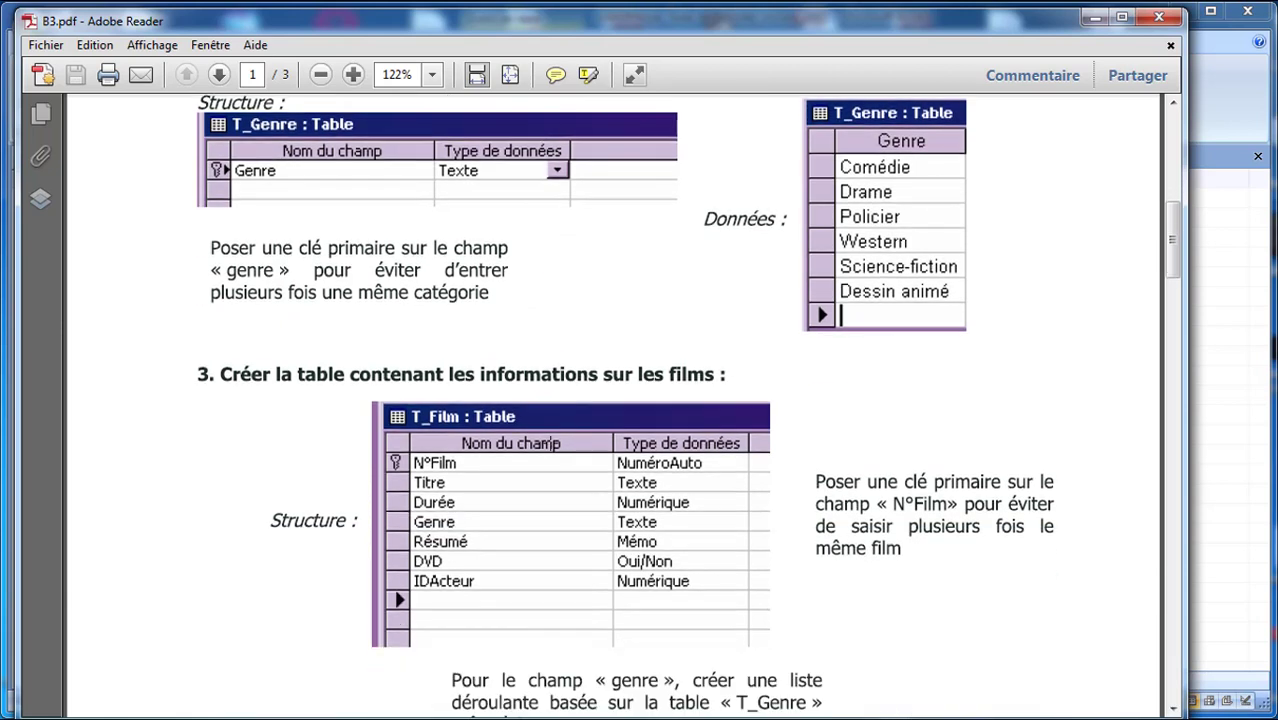
{"action": "scroll", "coordinate": [551, 443], "scroll_direction": "down", "scroll_amount": 1}
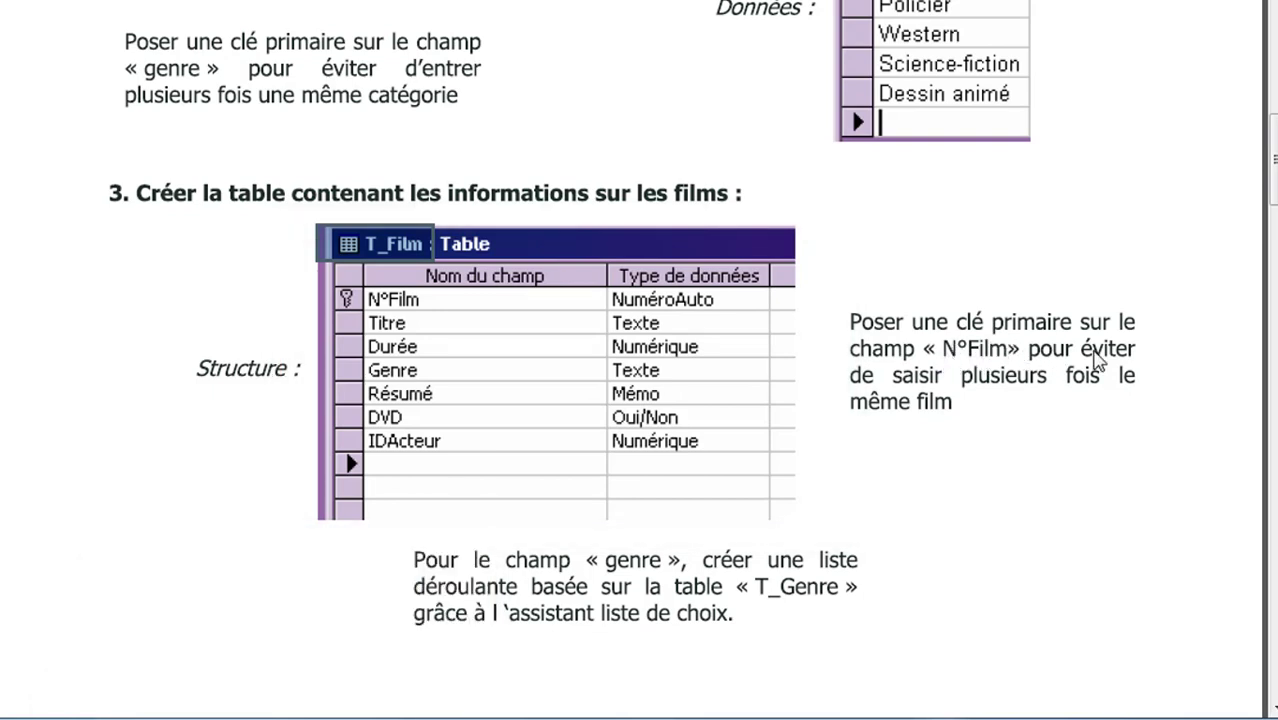
{"action": "scroll", "coordinate": [1081, 391], "scroll_direction": "down", "scroll_amount": 1}
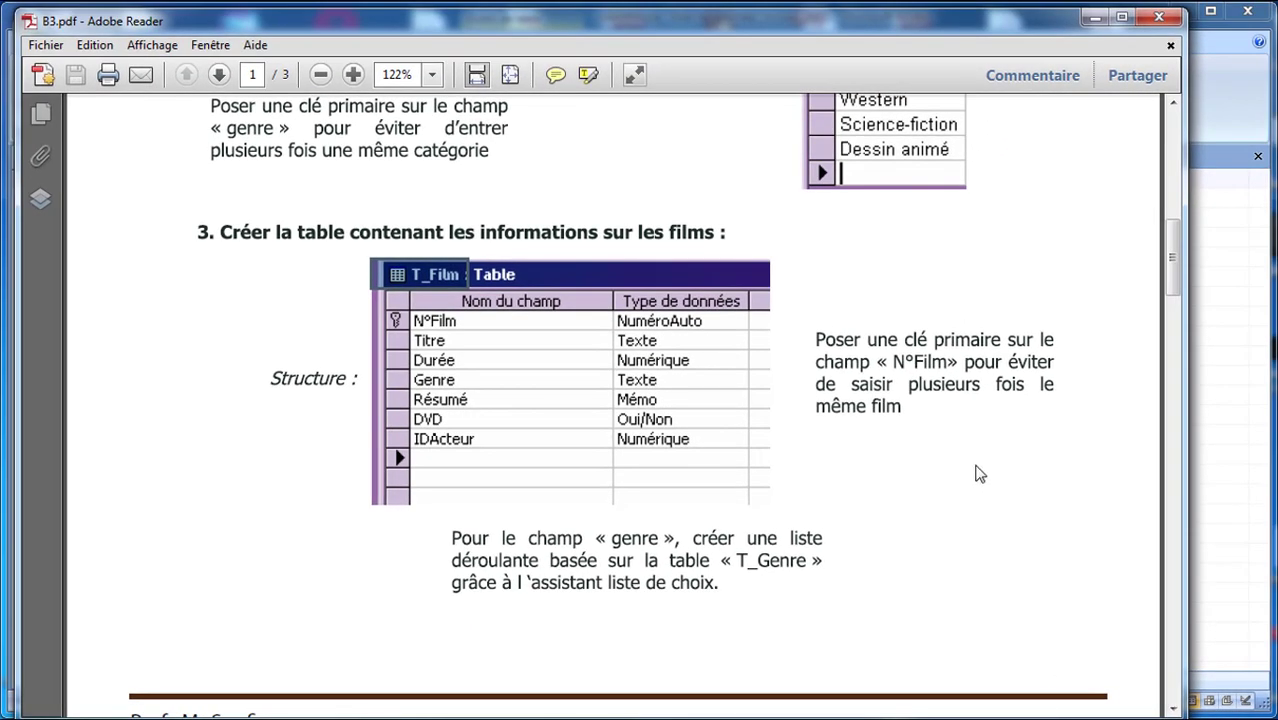
Switch to Access and create a new table in design view with a N°Film field of type NuméroAuto.
{"action": "left_click", "coordinate": [992, 712]}
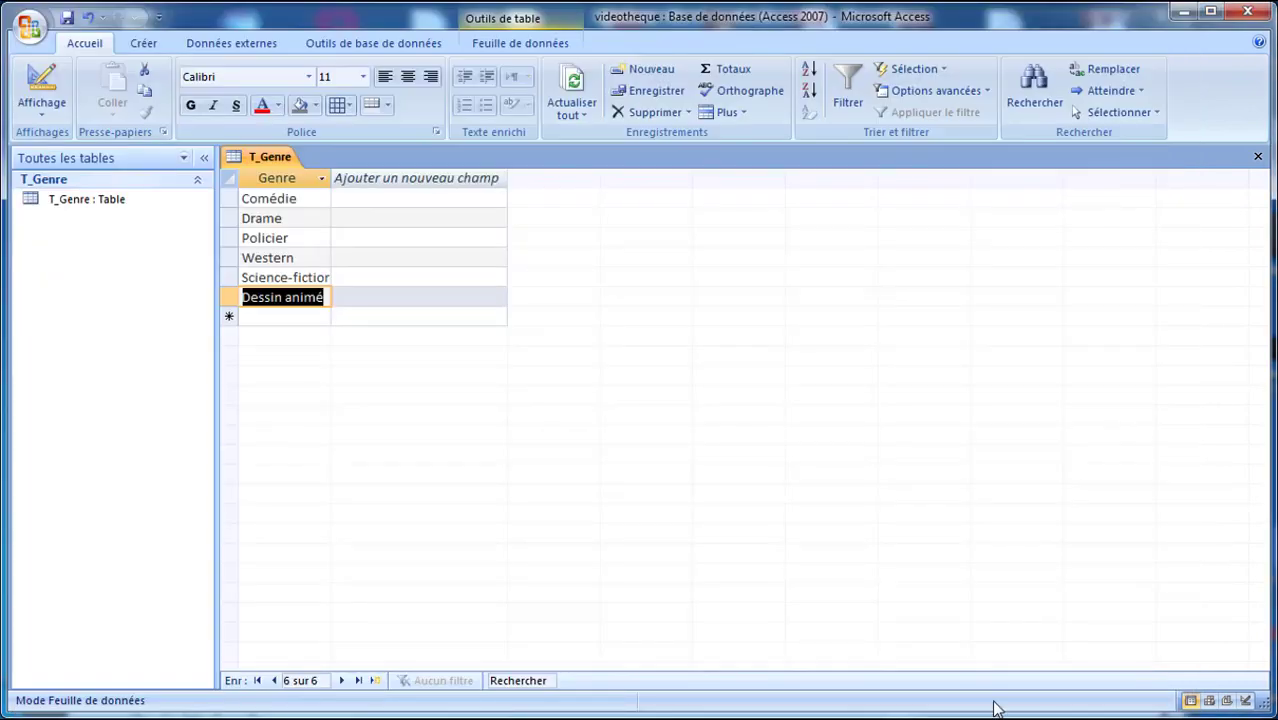
{"action": "left_click", "coordinate": [148, 45]}
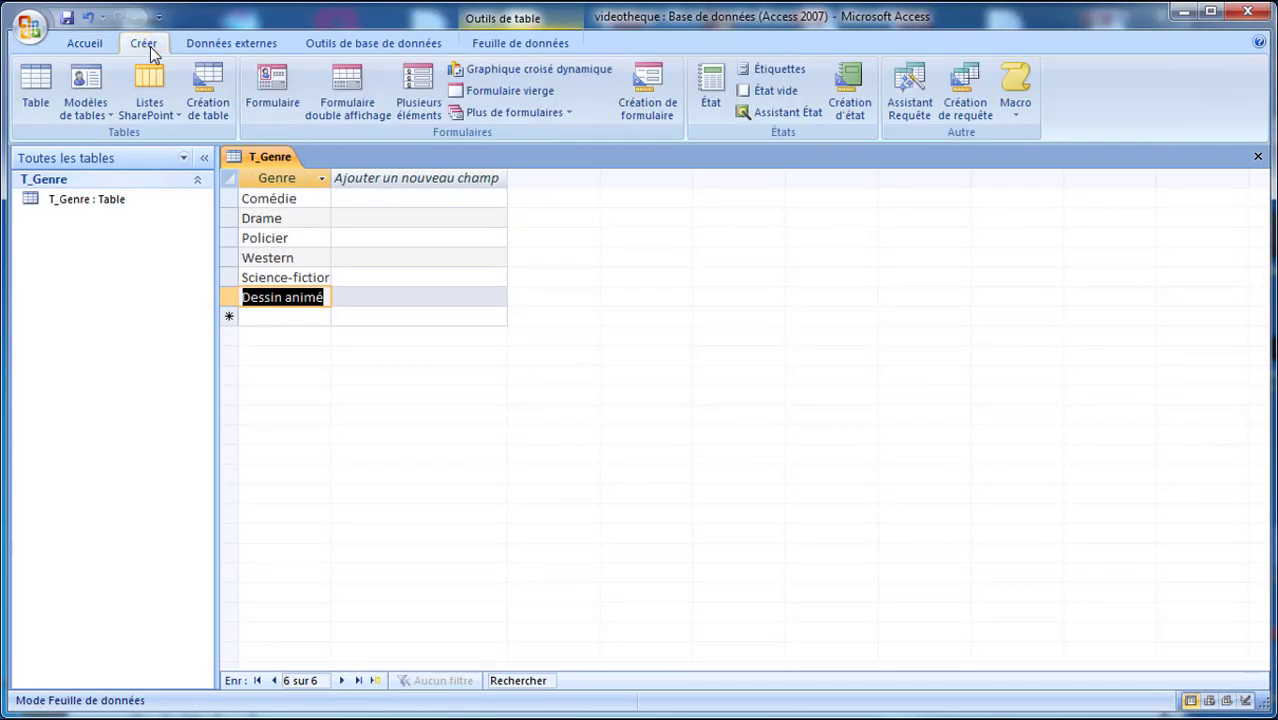
{"action": "left_click", "coordinate": [205, 92]}
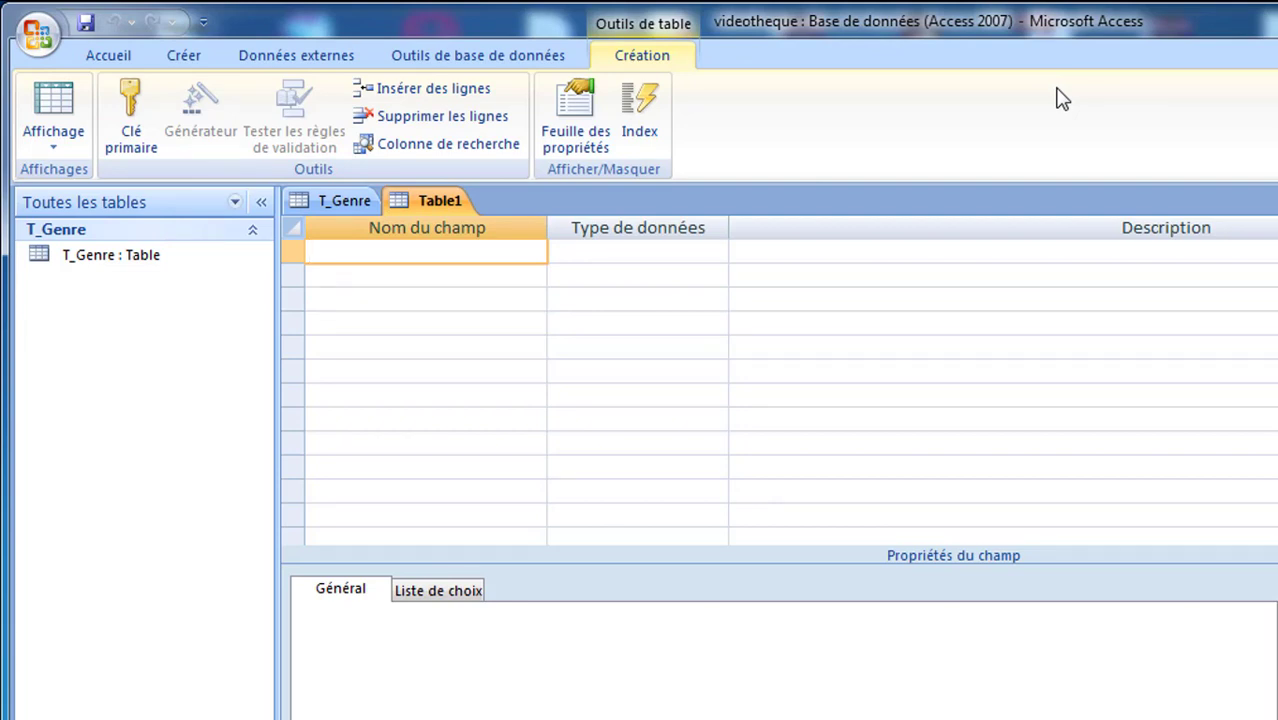
{"action": "type", "text": "N°Film"}
{"action": "left_click", "coordinate": [697, 251]}
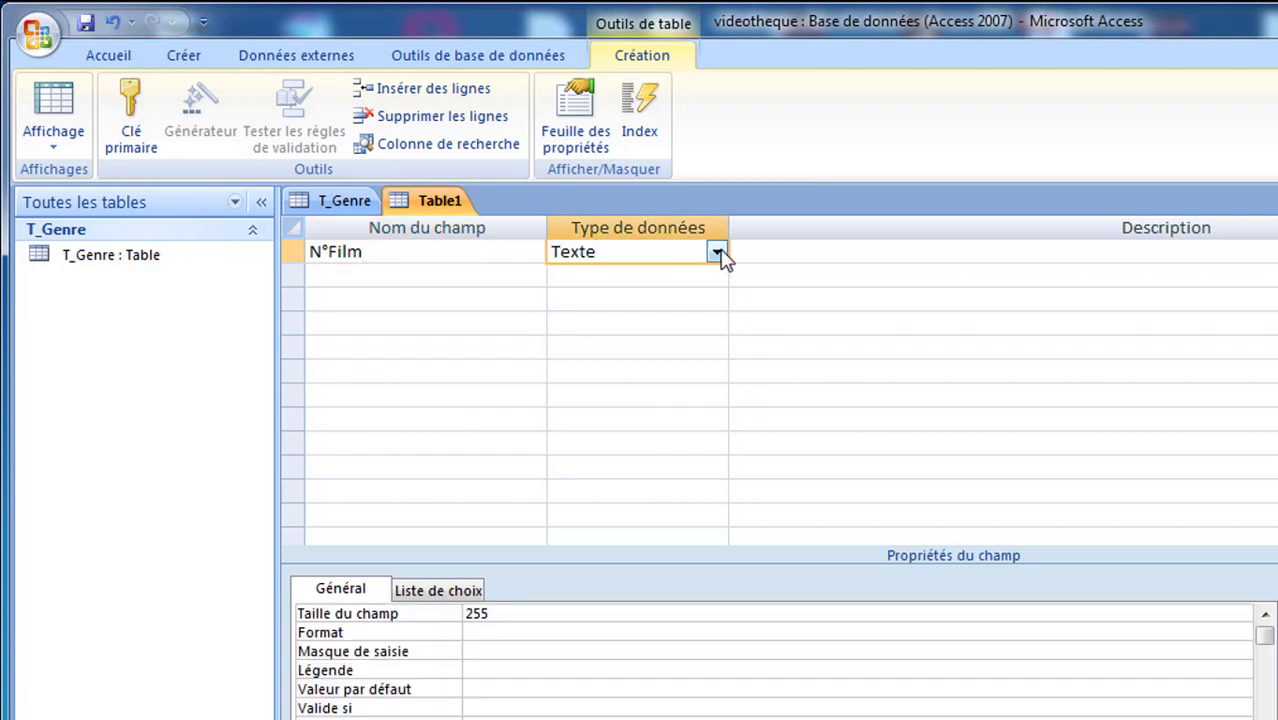
{"action": "left_click", "coordinate": [717, 252]}
{"action": "left_click", "coordinate": [694, 404]}
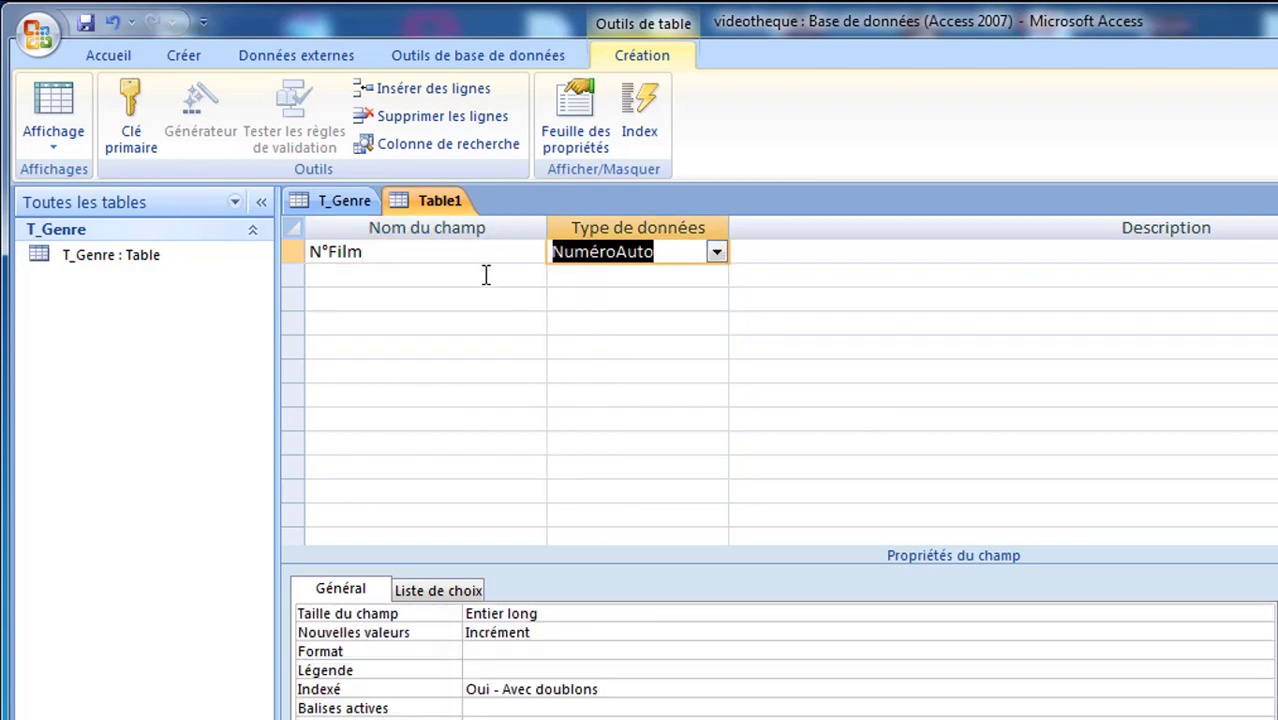
Add a second field named Titre with the data type Texte.
{"action": "left_click", "coordinate": [490, 277]}
{"action": "type", "text": "Ti"}
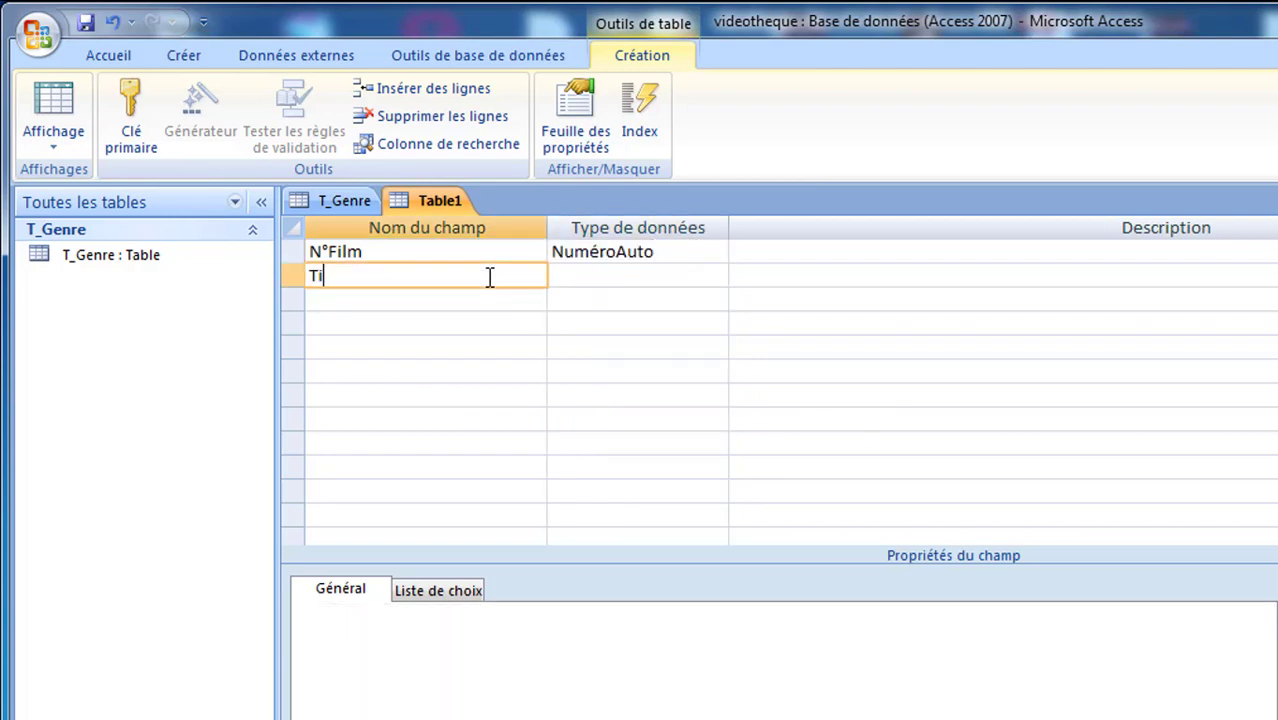
{"action": "type", "text": "rre"}
{"action": "key", "text": "Return"}
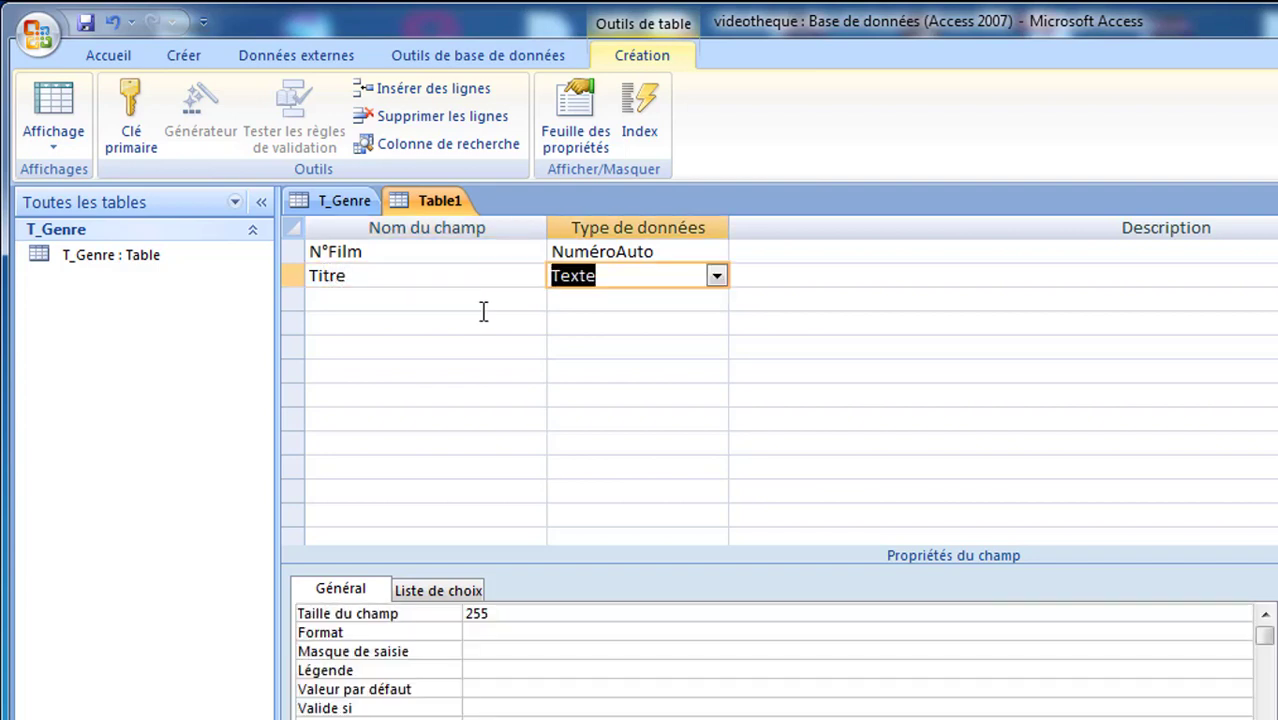
Add a third field named Durée with the data type Numérique.
{"action": "left_click", "coordinate": [427, 303]}
{"action": "type", "text": "Du"}
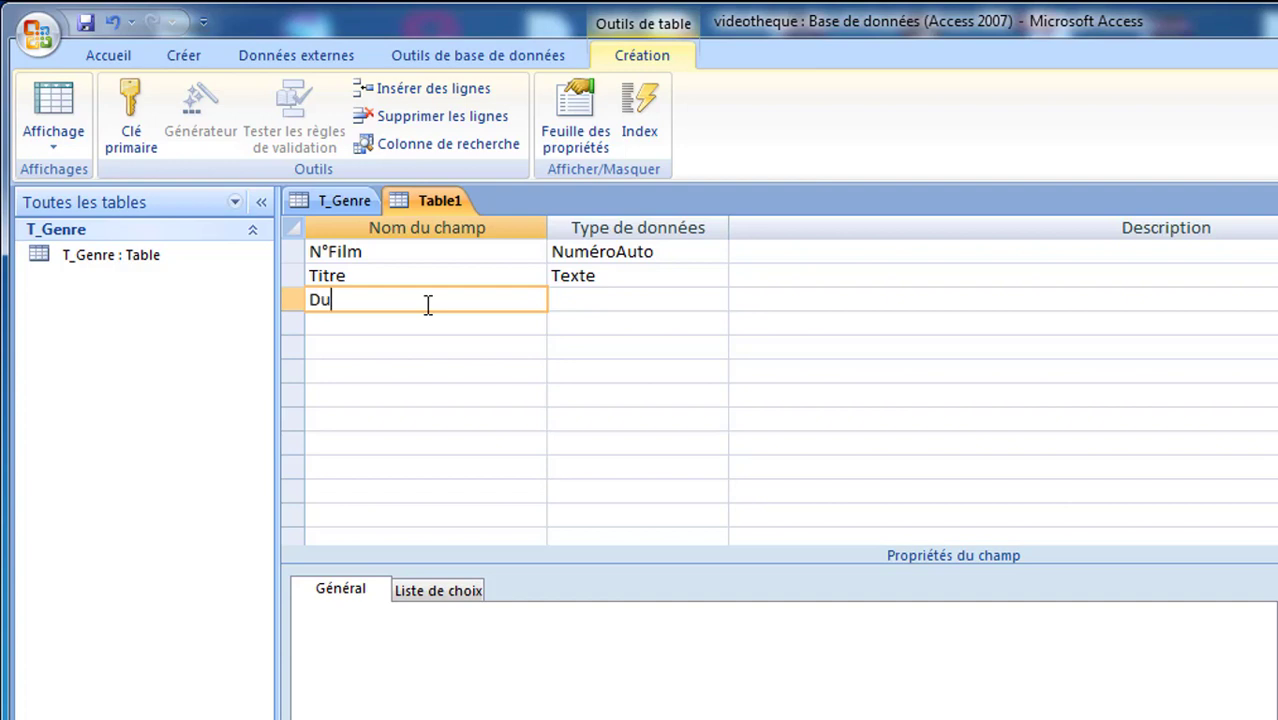
{"action": "type", "text": "rée"}
{"action": "left_click", "coordinate": [624, 307]}
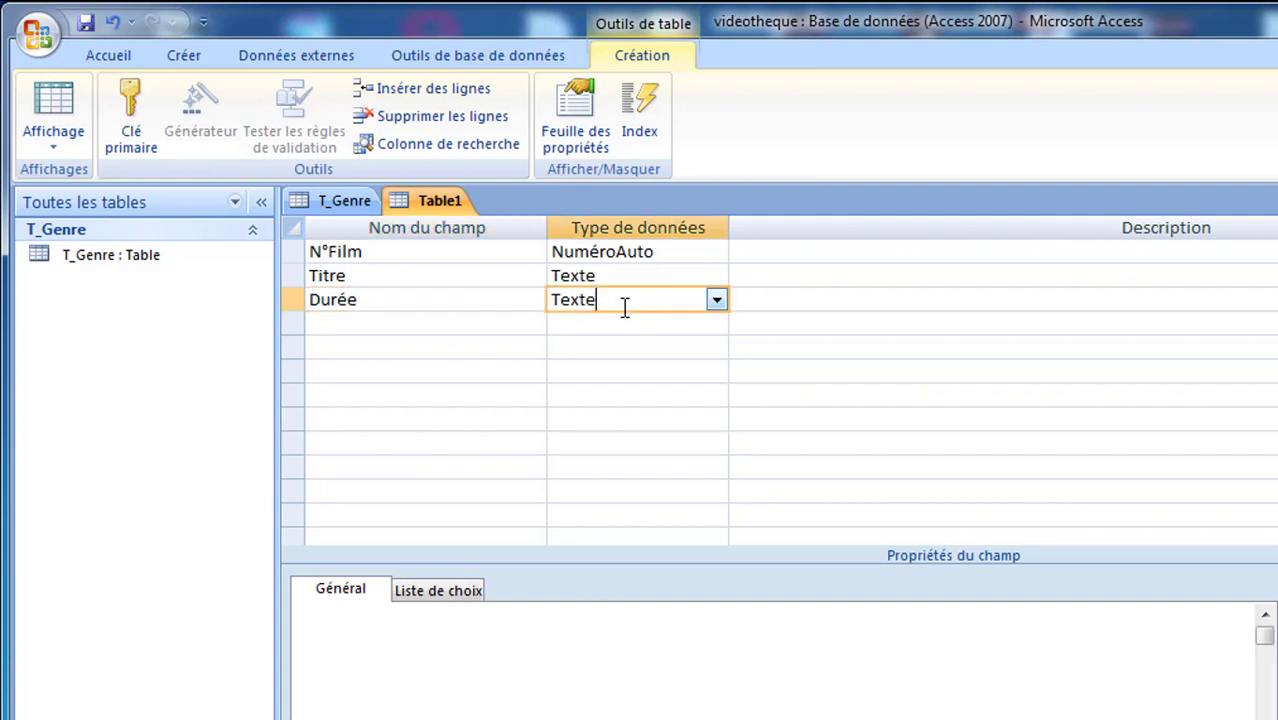
{"action": "left_click", "coordinate": [716, 301]}
{"action": "left_click", "coordinate": [703, 379]}
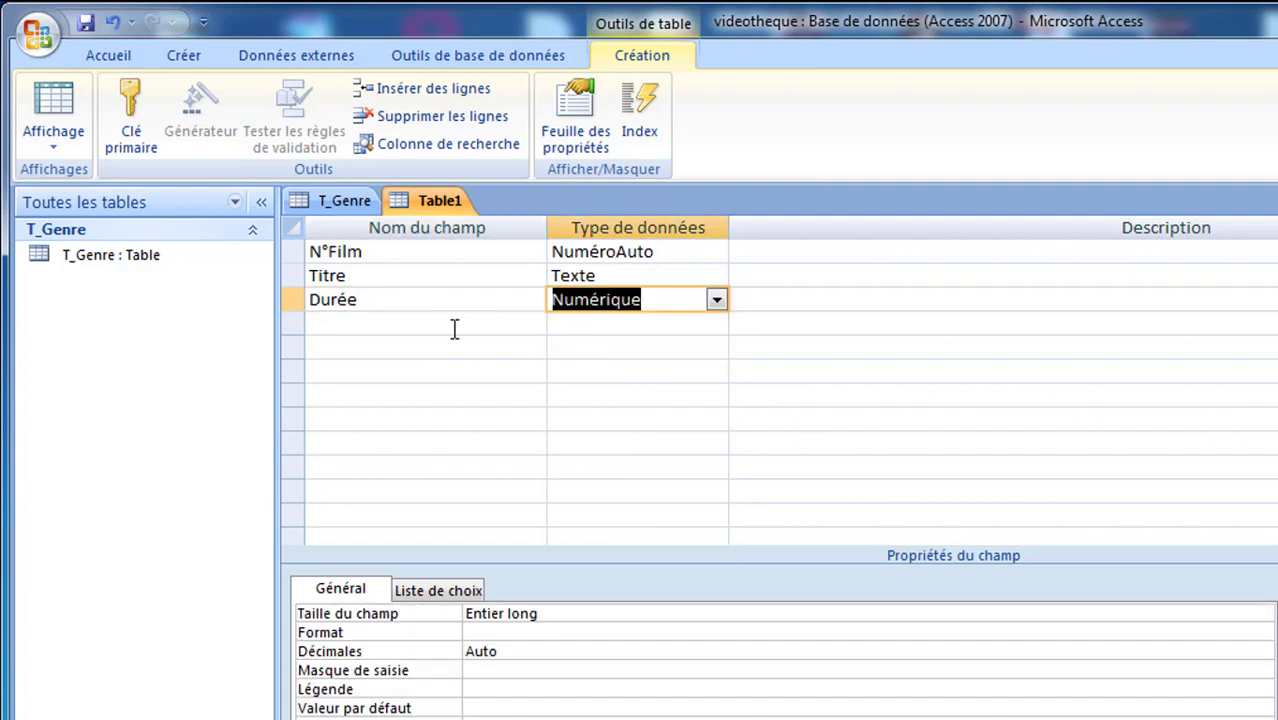
Add a fourth field named Genre with the data type Texte.
{"action": "left_click", "coordinate": [448, 325]}
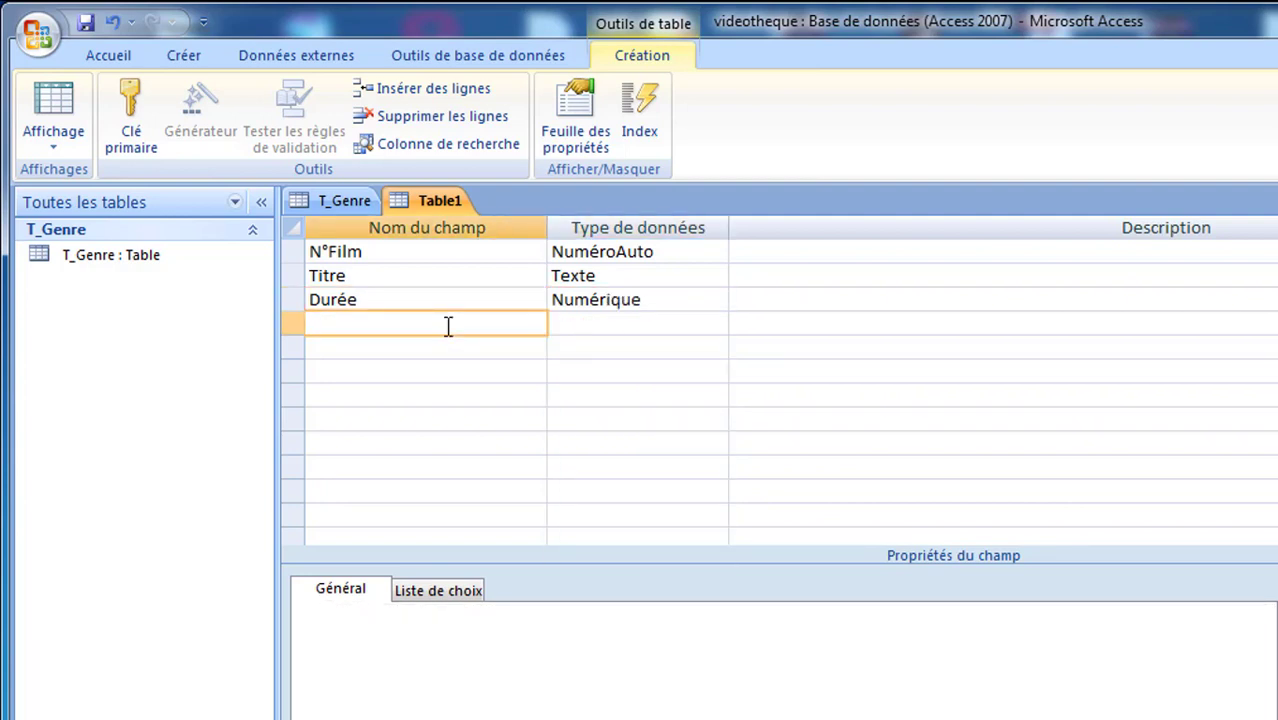
{"action": "type", "text": "Genre"}
{"action": "left_click", "coordinate": [635, 323]}
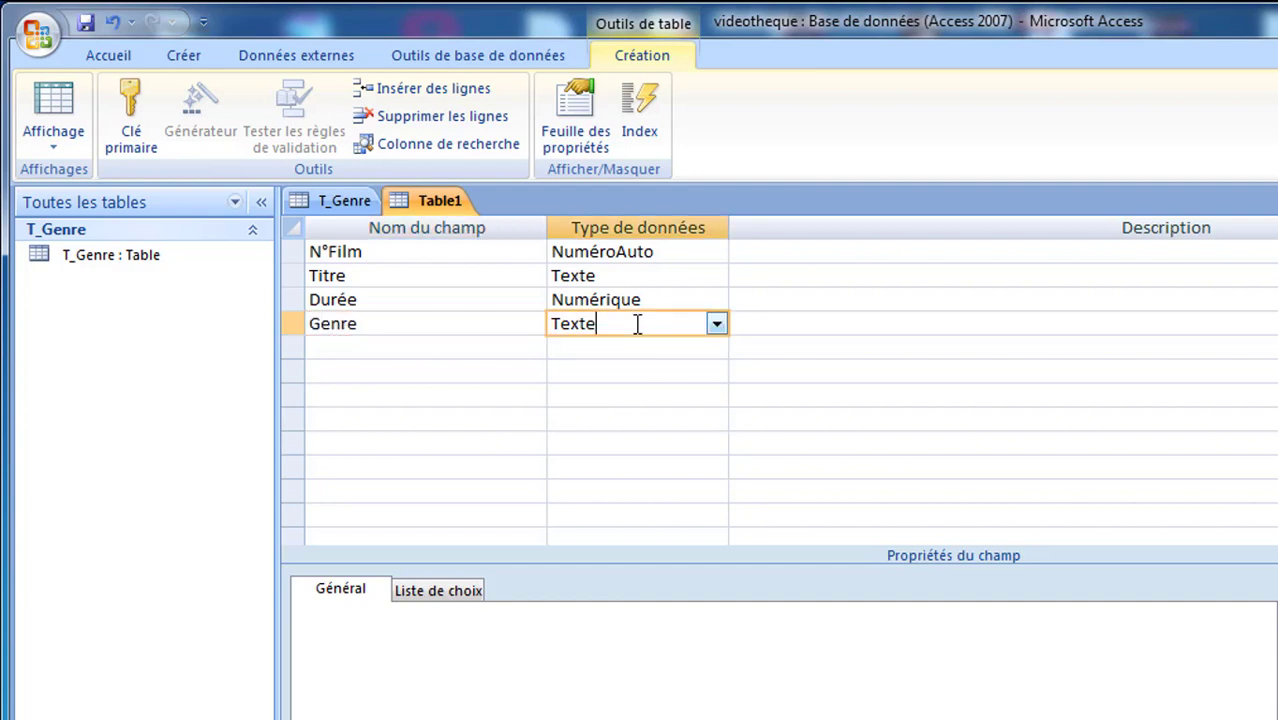
Add a fifth field named Résumé with the data type Mémo.
{"action": "left_click", "coordinate": [477, 347]}
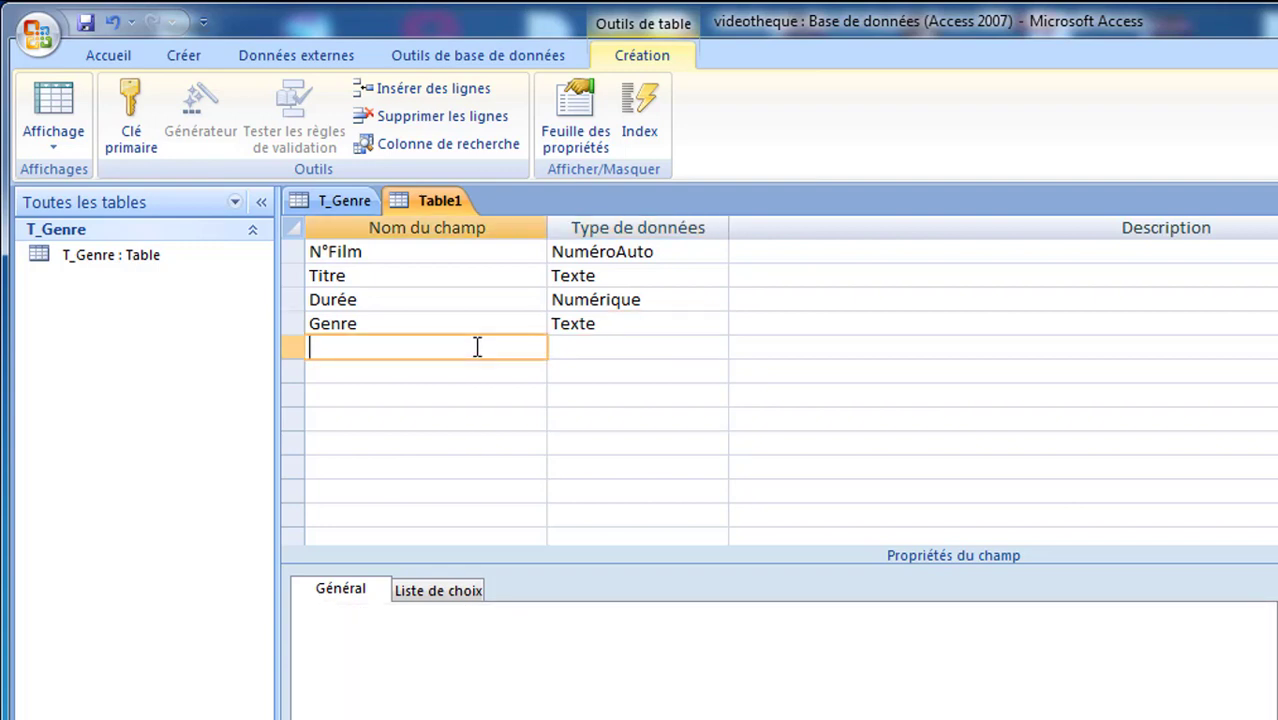
{"action": "type", "text": "Résumé"}
{"action": "left_click", "coordinate": [583, 348]}
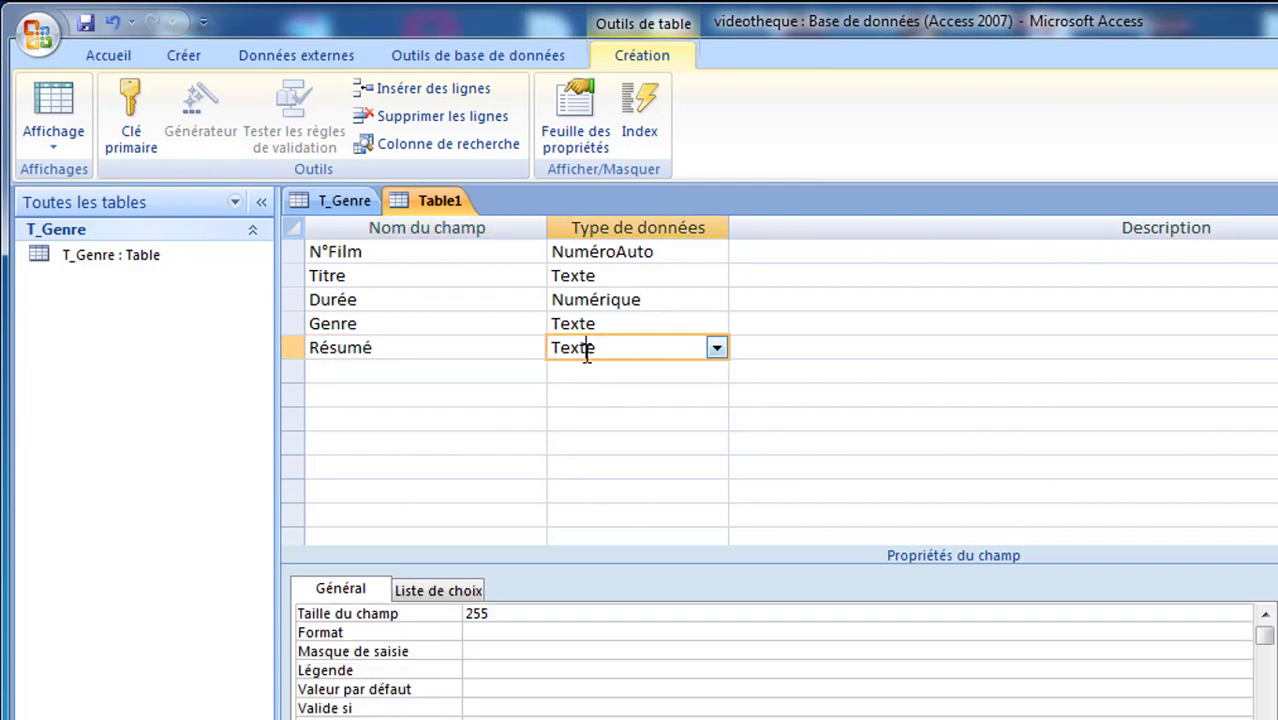
{"action": "left_click", "coordinate": [731, 350]}
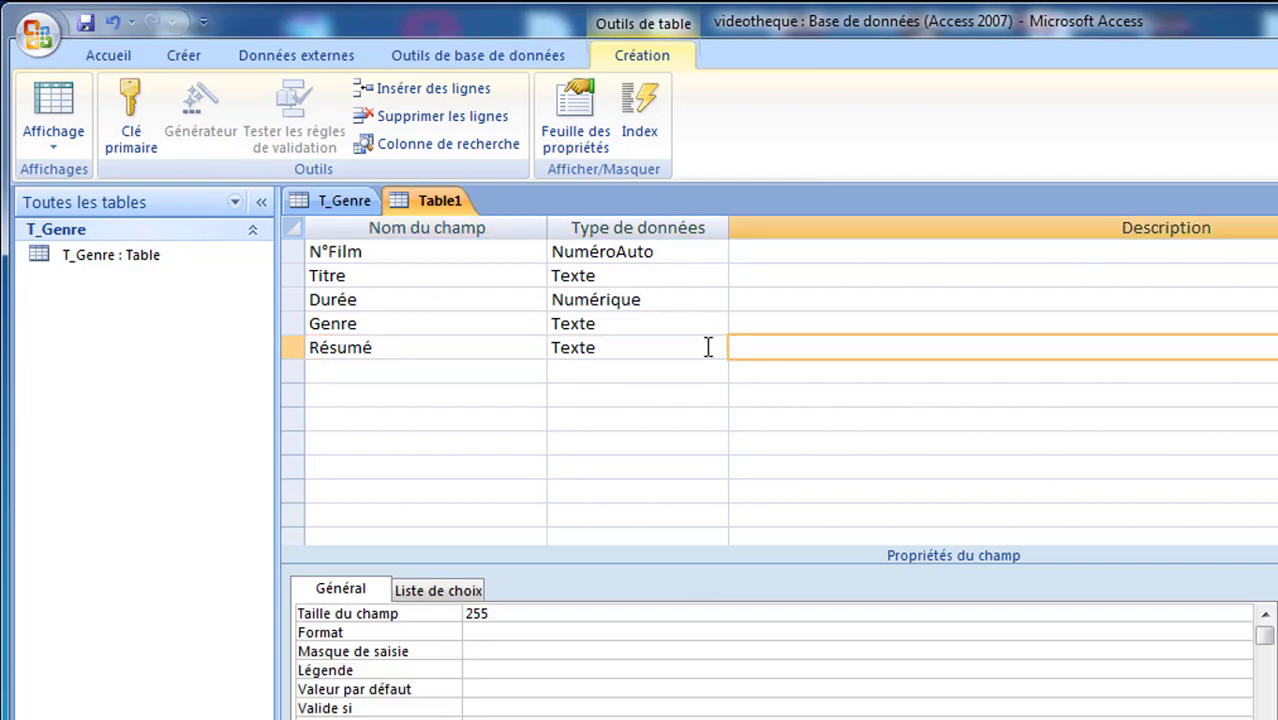
{"action": "left_click", "coordinate": [712, 348]}
{"action": "left_click", "coordinate": [716, 348]}
{"action": "left_click", "coordinate": [690, 396]}
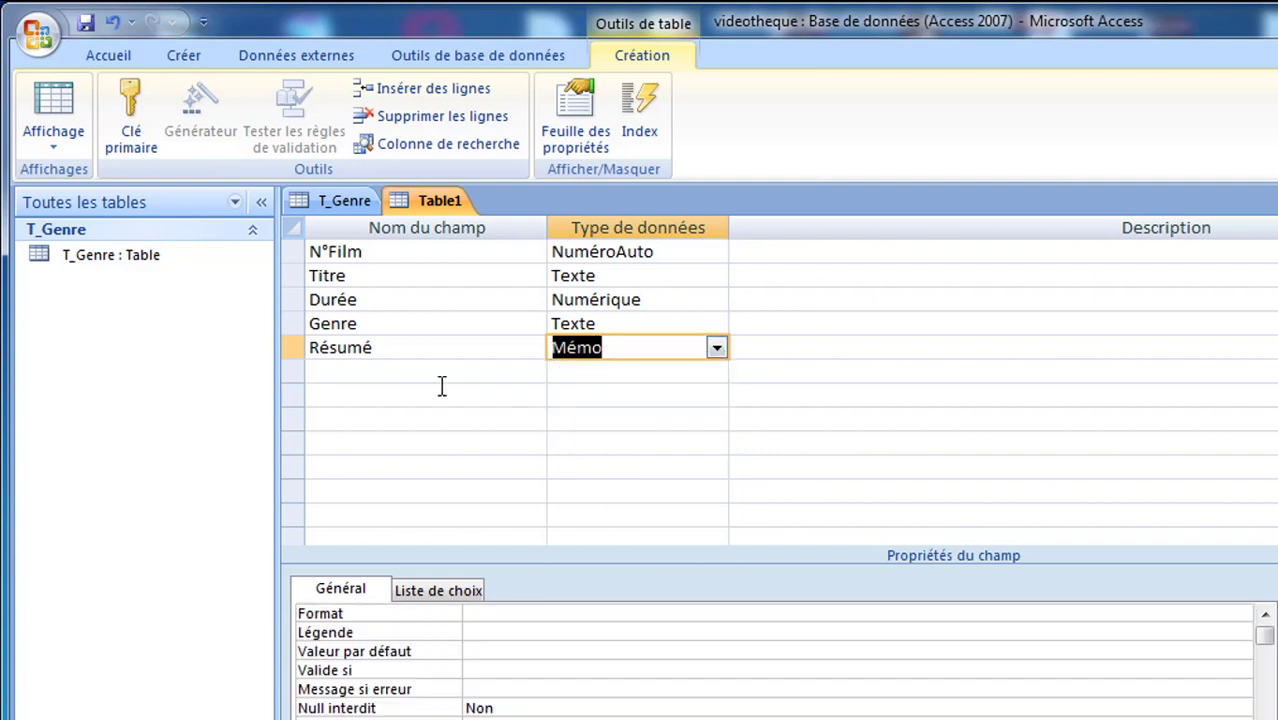
Add a sixth field named DVD with the data type Oui/Non.
{"action": "left_click", "coordinate": [440, 372]}
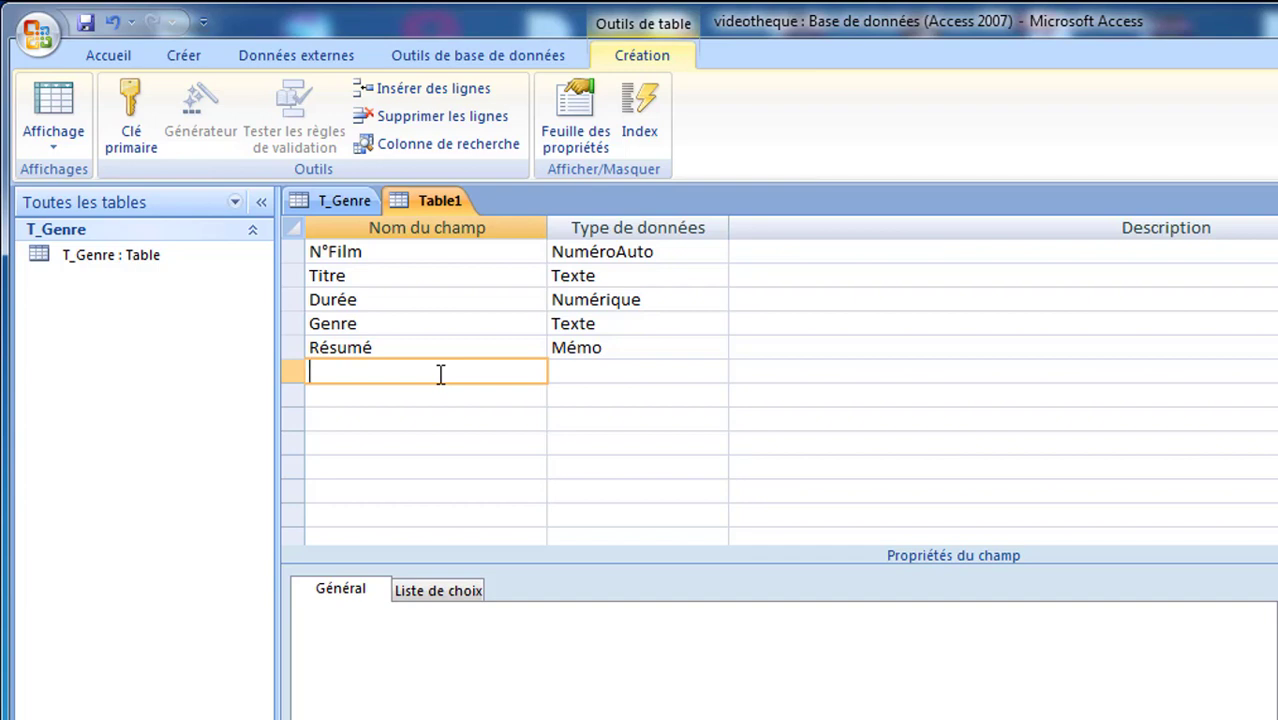
{"action": "type", "text": "DVD"}
{"action": "left_click", "coordinate": [704, 375]}
{"action": "left_click", "coordinate": [718, 372]}
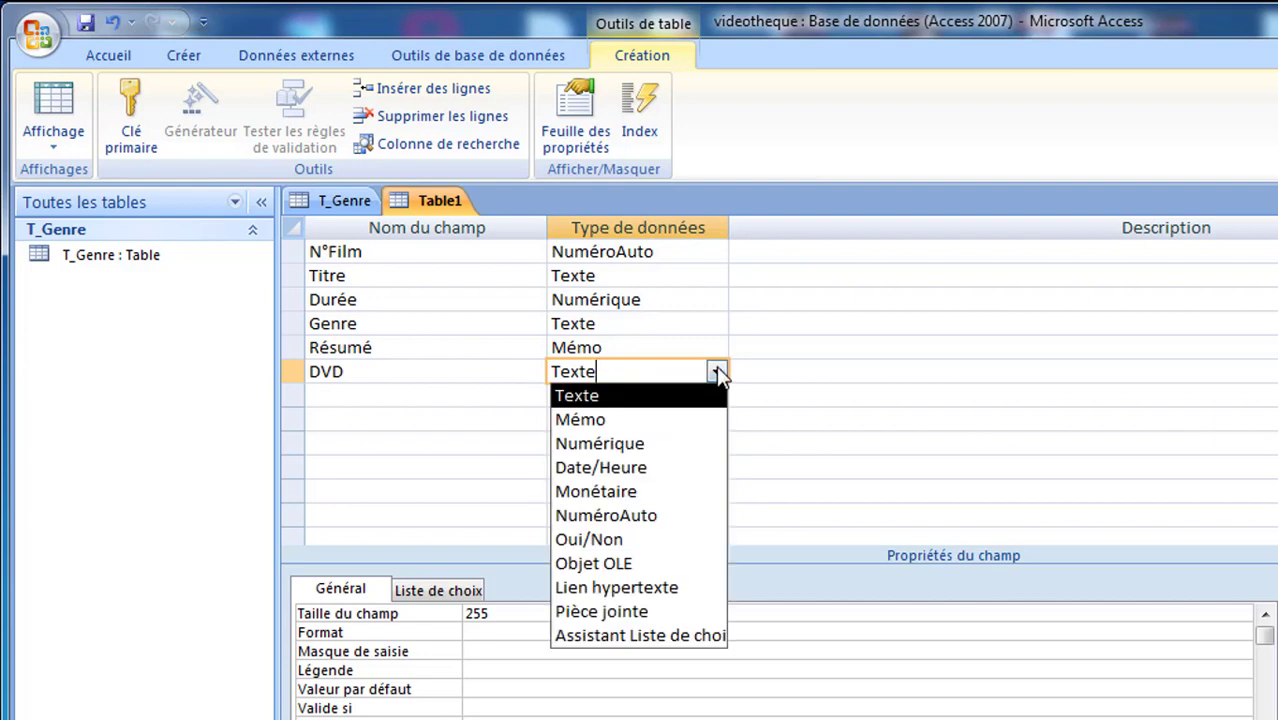
{"action": "left_click", "coordinate": [684, 541]}
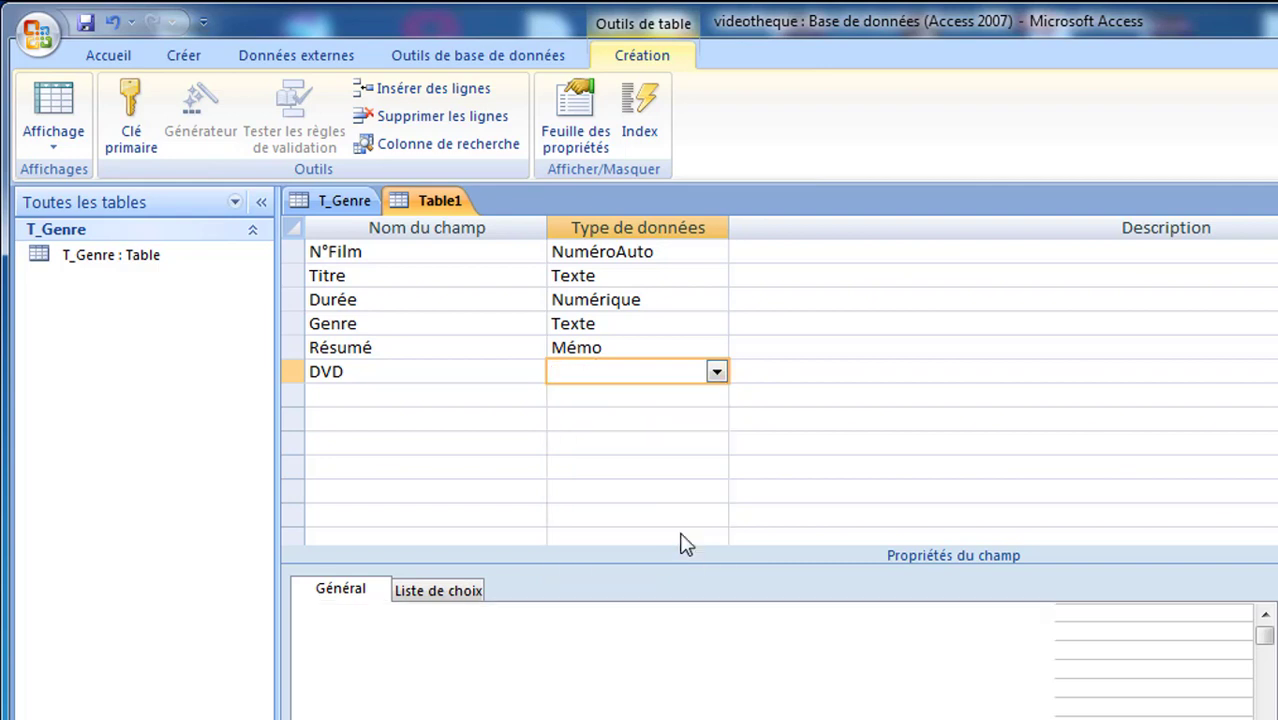
Add a seventh field named IDActeur with the data type Numérique.
{"action": "left_click", "coordinate": [498, 401]}
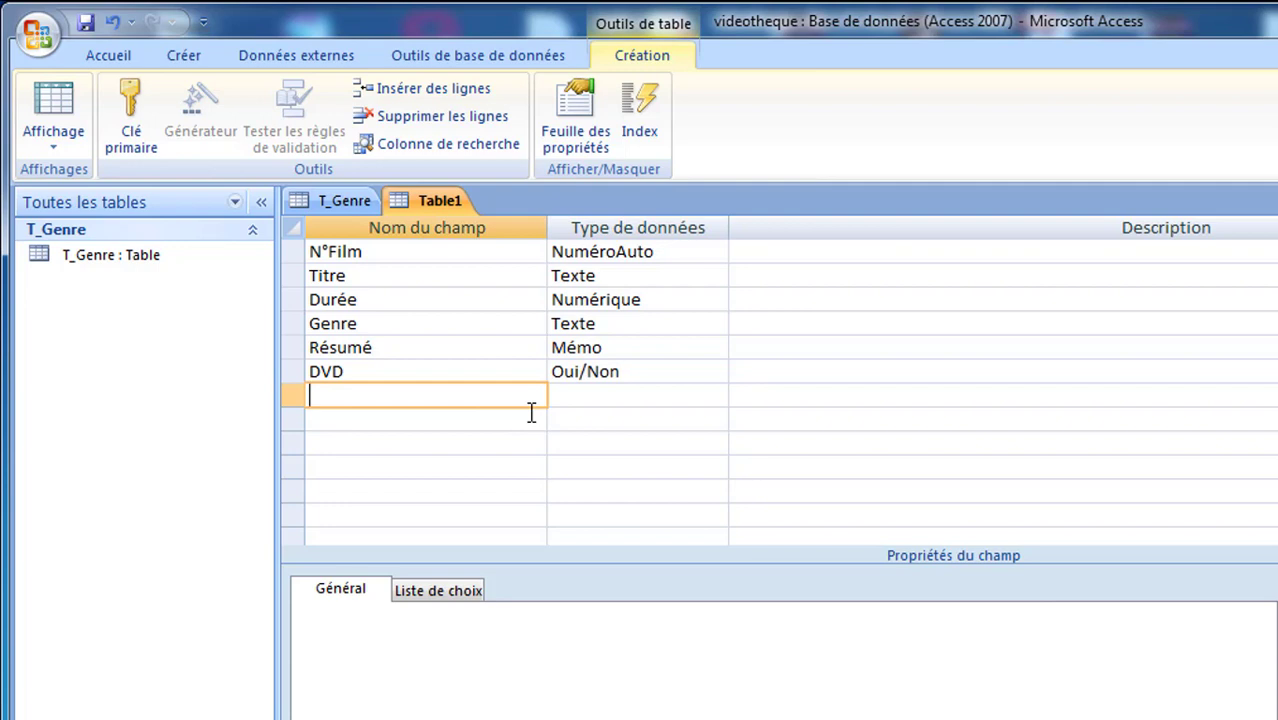
{"action": "type", "text": "IDActeur"}
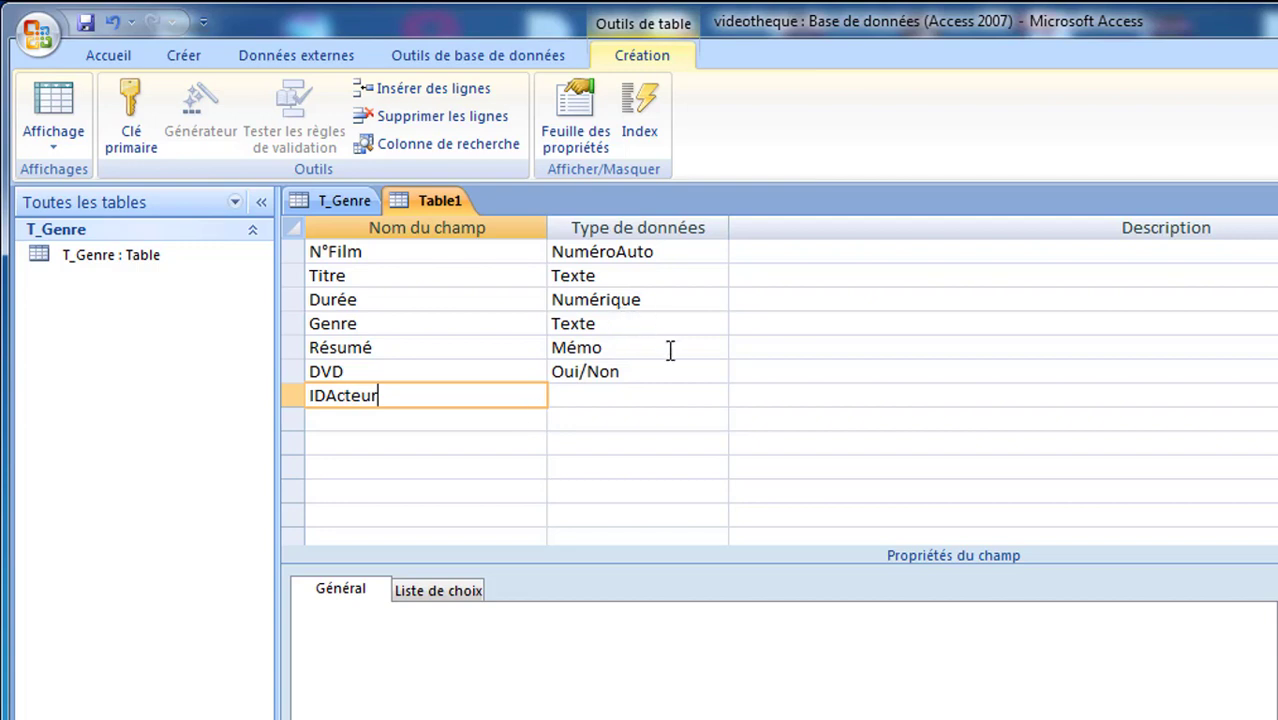
{"action": "left_click", "coordinate": [662, 396]}
{"action": "left_click", "coordinate": [716, 398]}
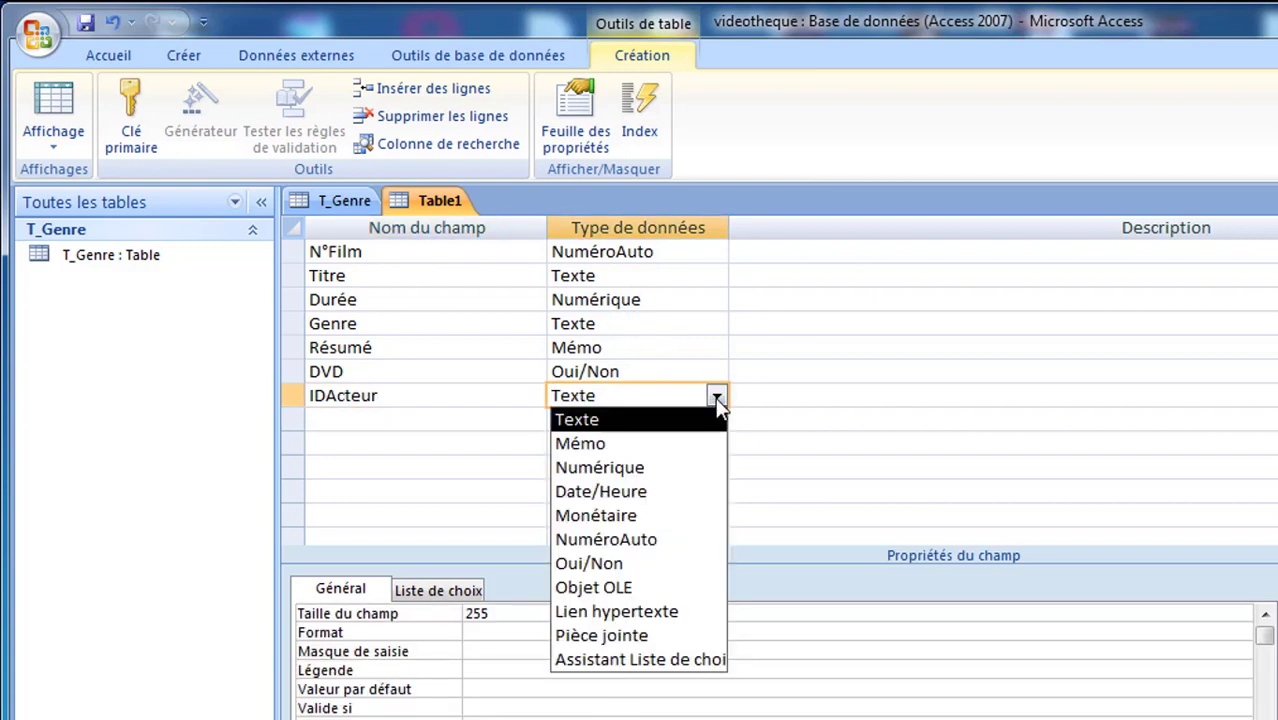
{"action": "left_click", "coordinate": [705, 466]}
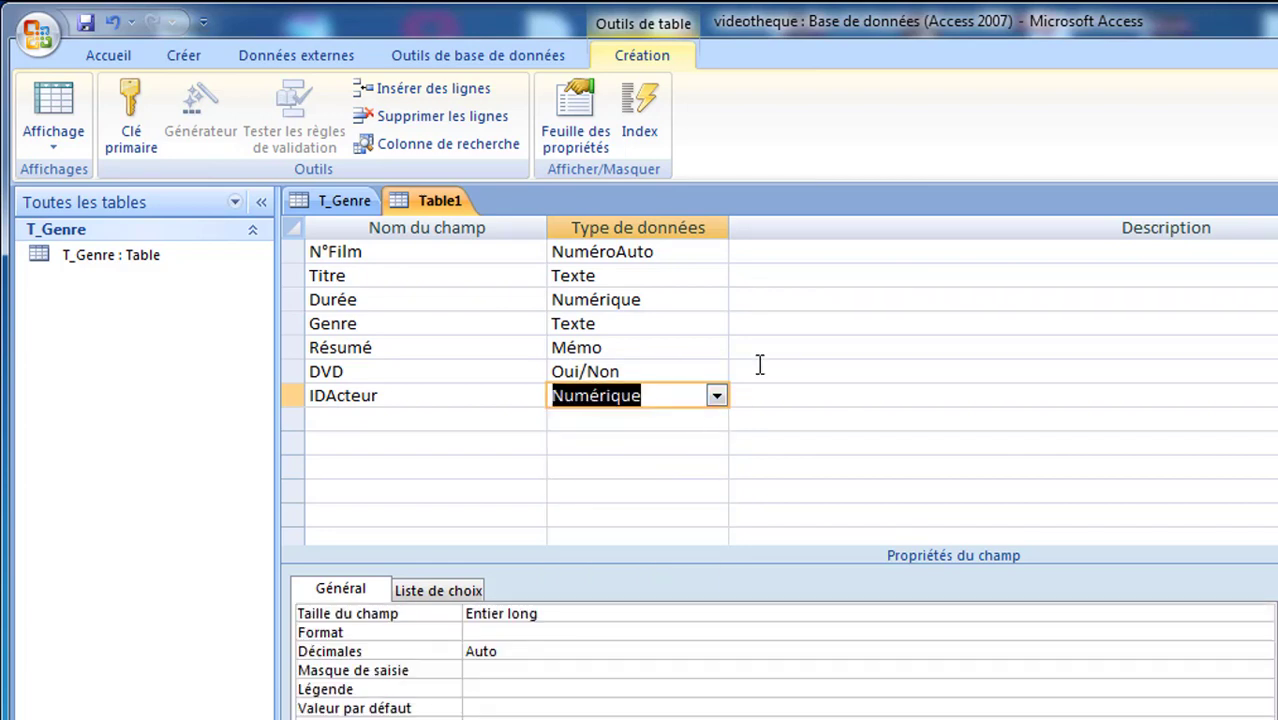
Save the new table as T_Film and let Access create its primary key.
{"action": "key", "text": "ctrl+s"}
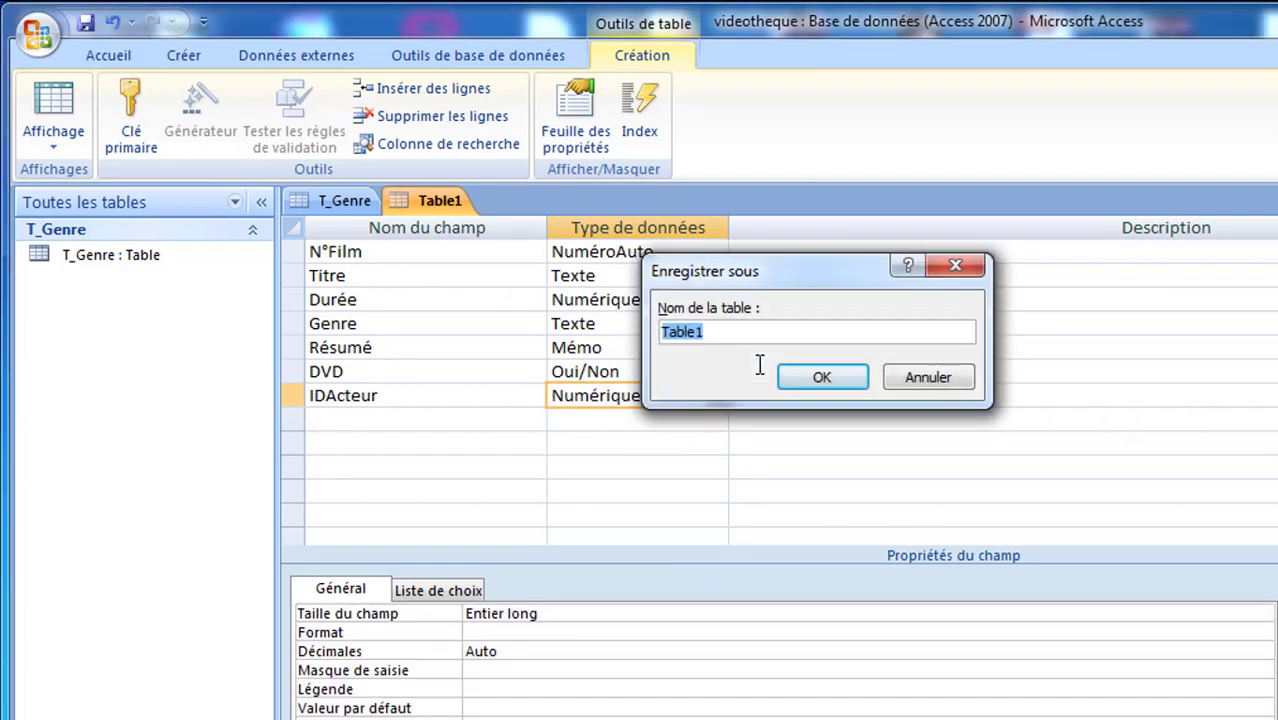
{"action": "type", "text": "T_Film"}
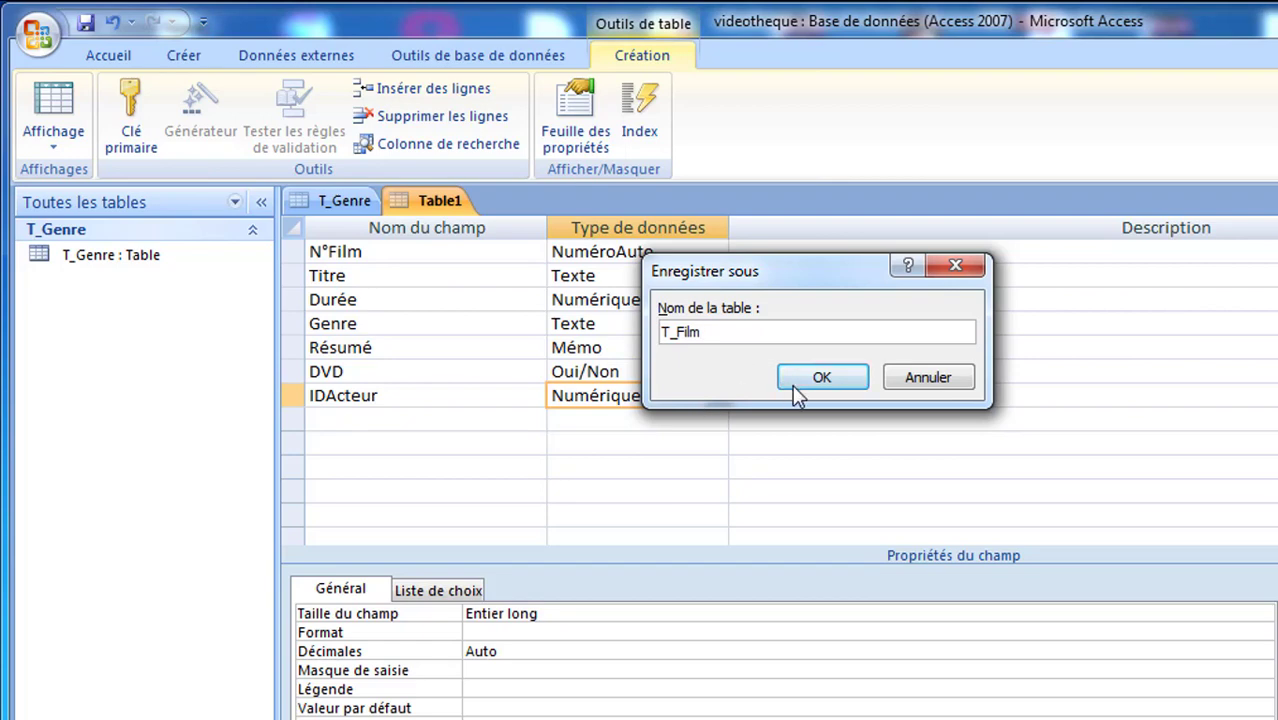
{"action": "left_click", "coordinate": [823, 378]}
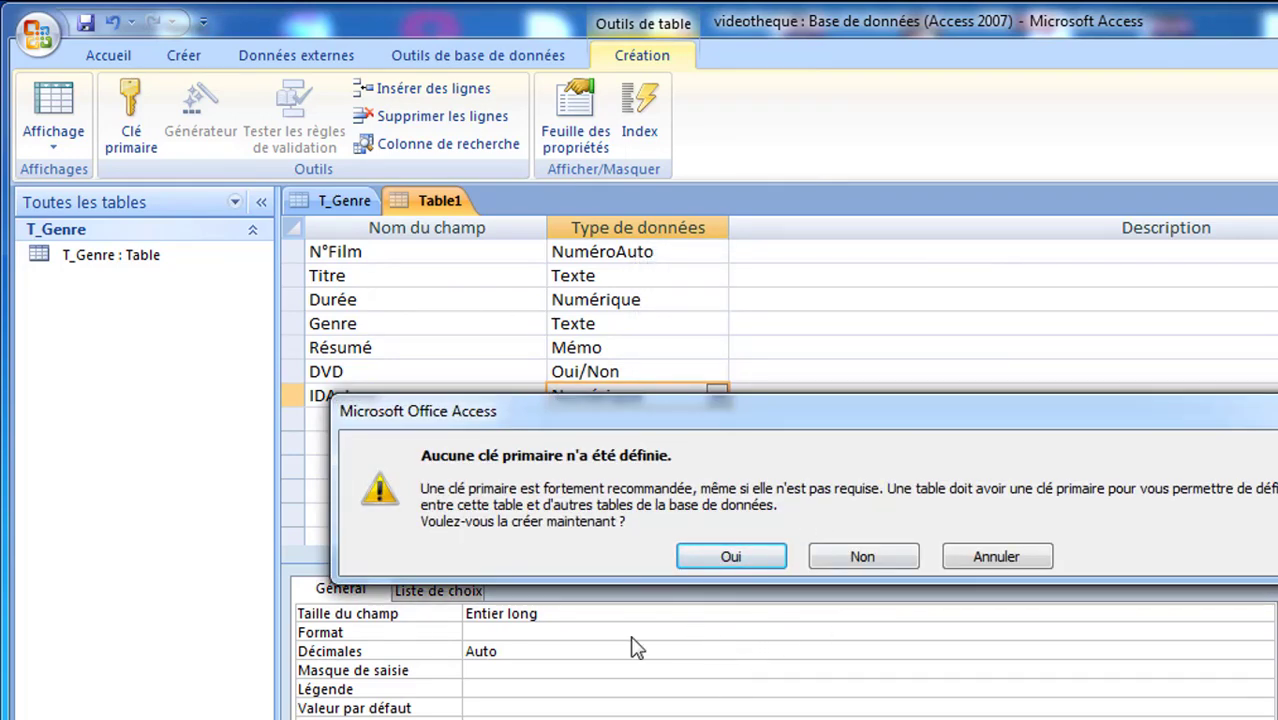
{"action": "left_click", "coordinate": [735, 568]}
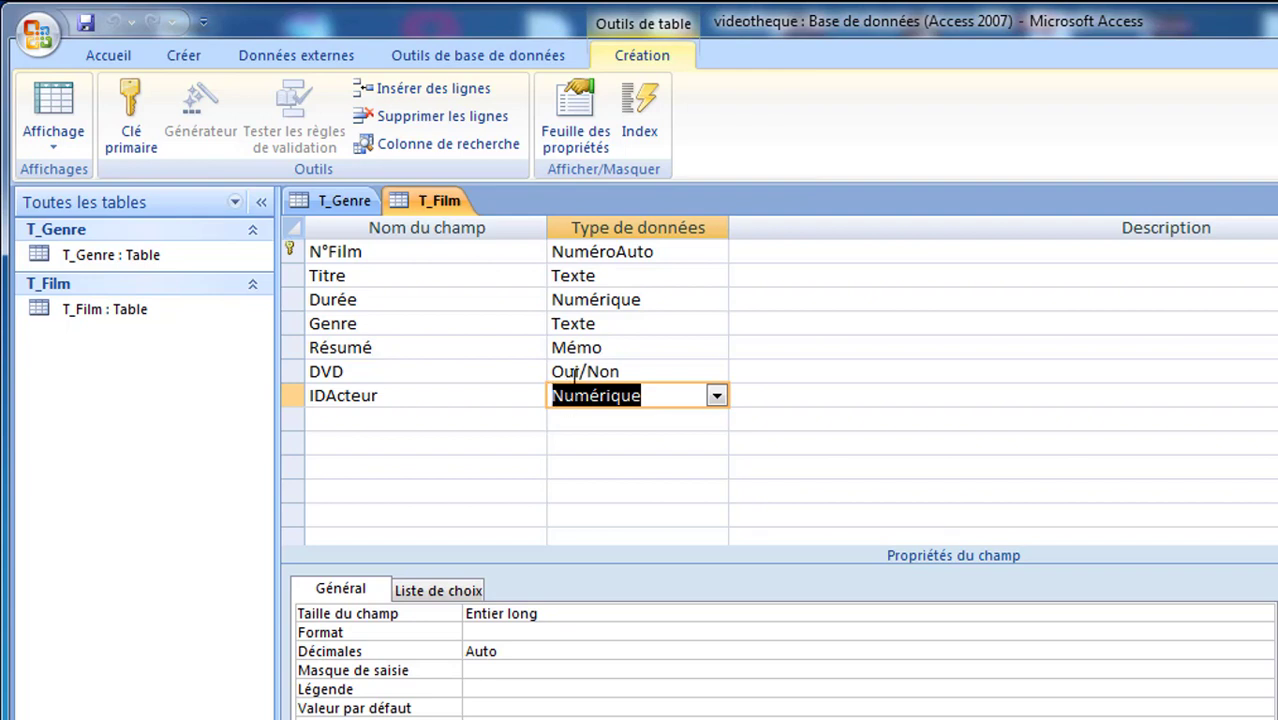
{"action": "key", "text": "ctrl+s"}
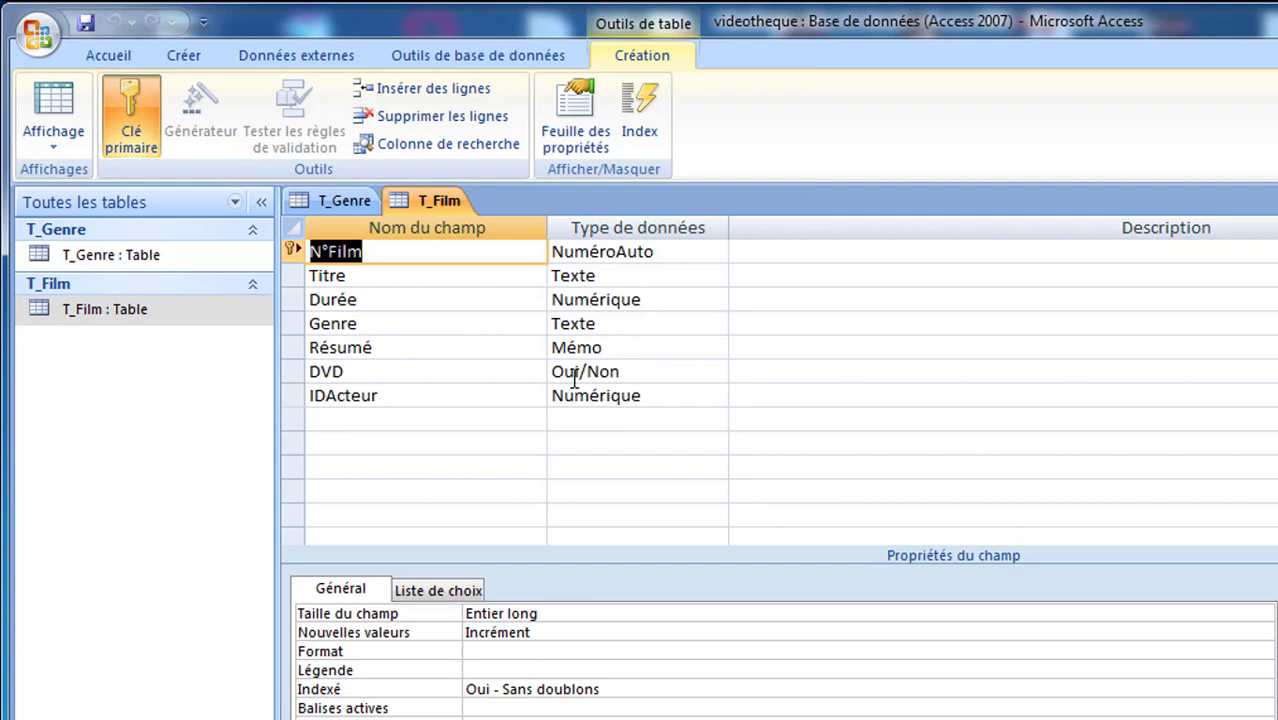
Check T_Film's empty columns, including Genre, in datasheet view and return to design view.
{"action": "right_click", "coordinate": [430, 205]}
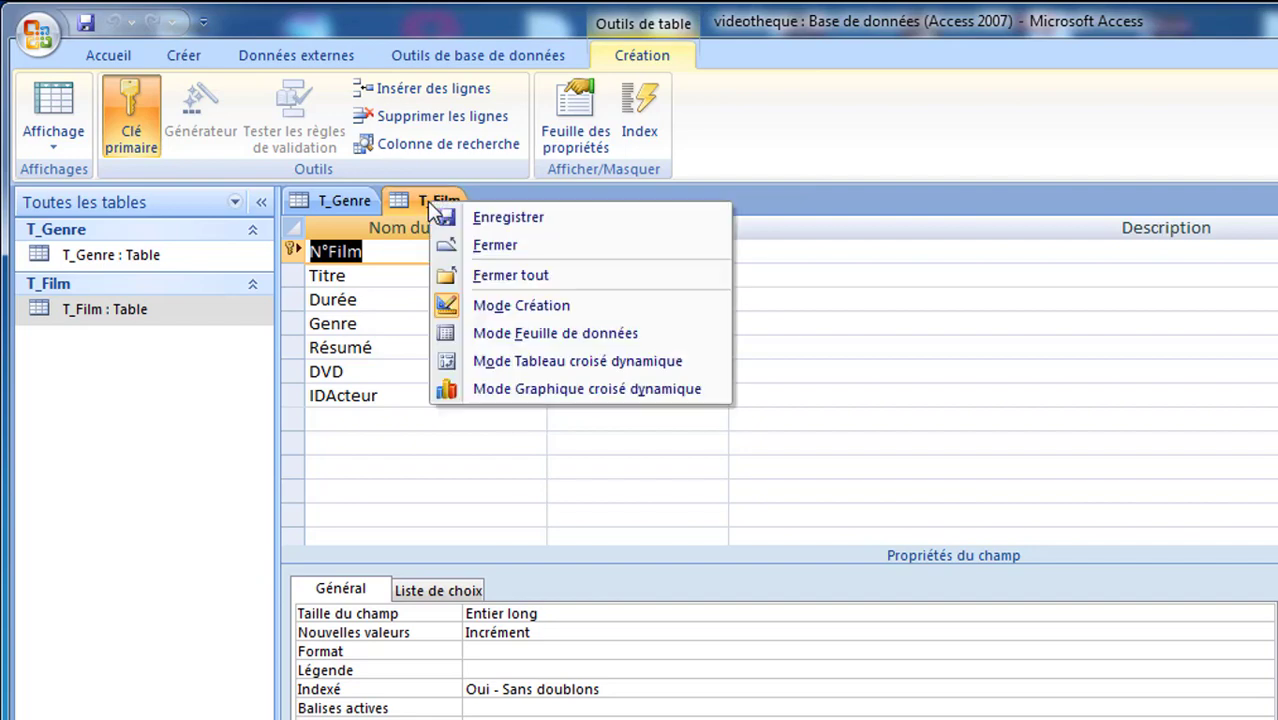
{"action": "left_click", "coordinate": [445, 334]}
{"action": "key", "text": "Tab"}
{"action": "key", "text": "Tab"}
{"action": "key", "text": "Tab"}
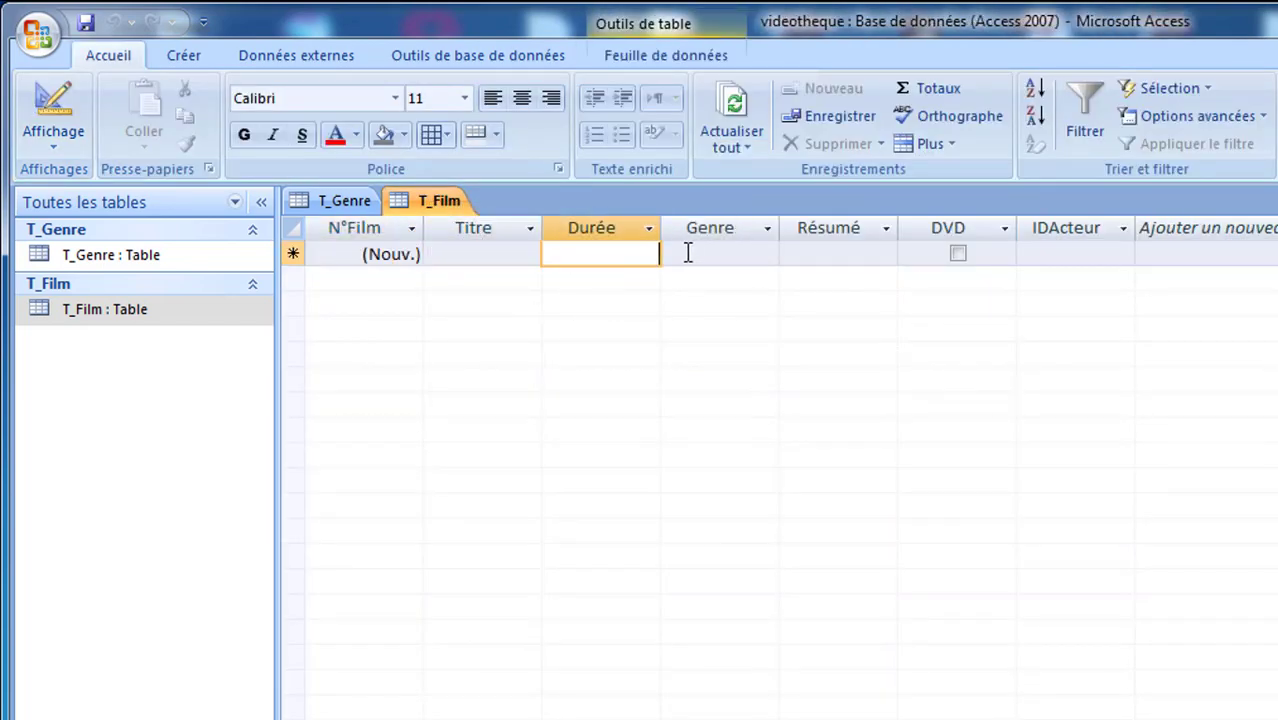
{"action": "left_click", "coordinate": [813, 253]}
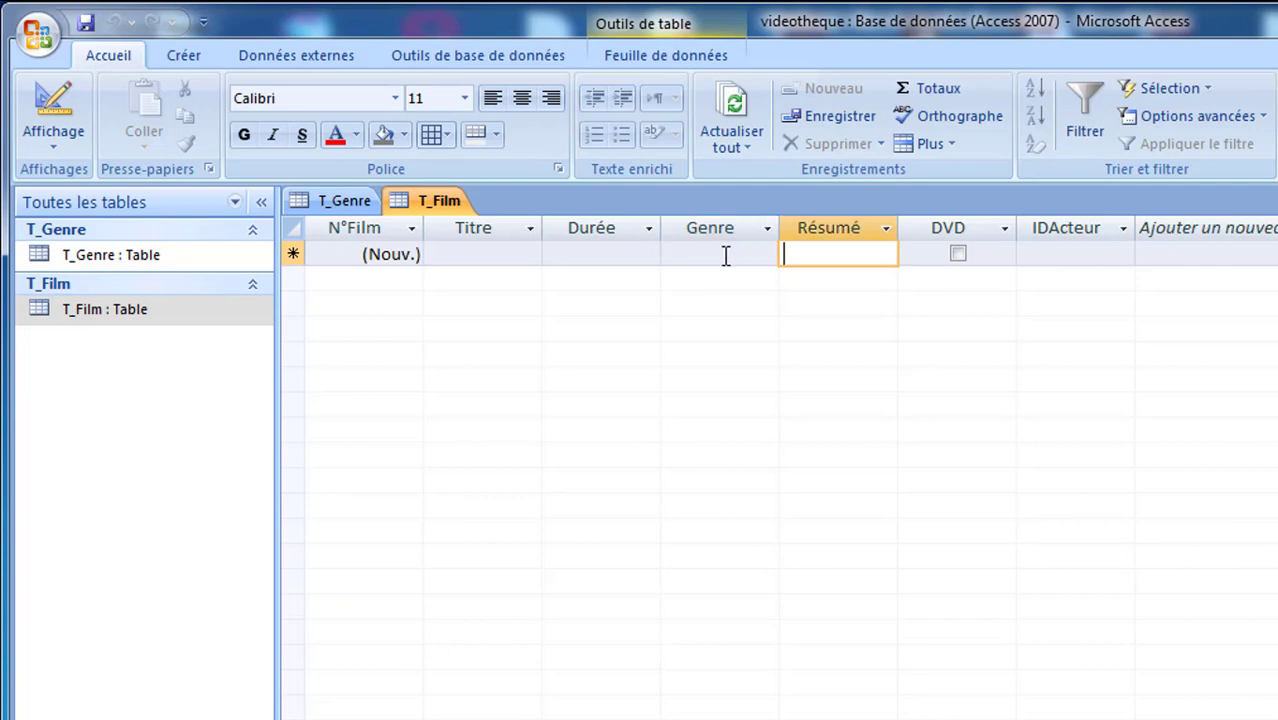
{"action": "left_click", "coordinate": [725, 256]}
{"action": "right_click", "coordinate": [430, 208]}
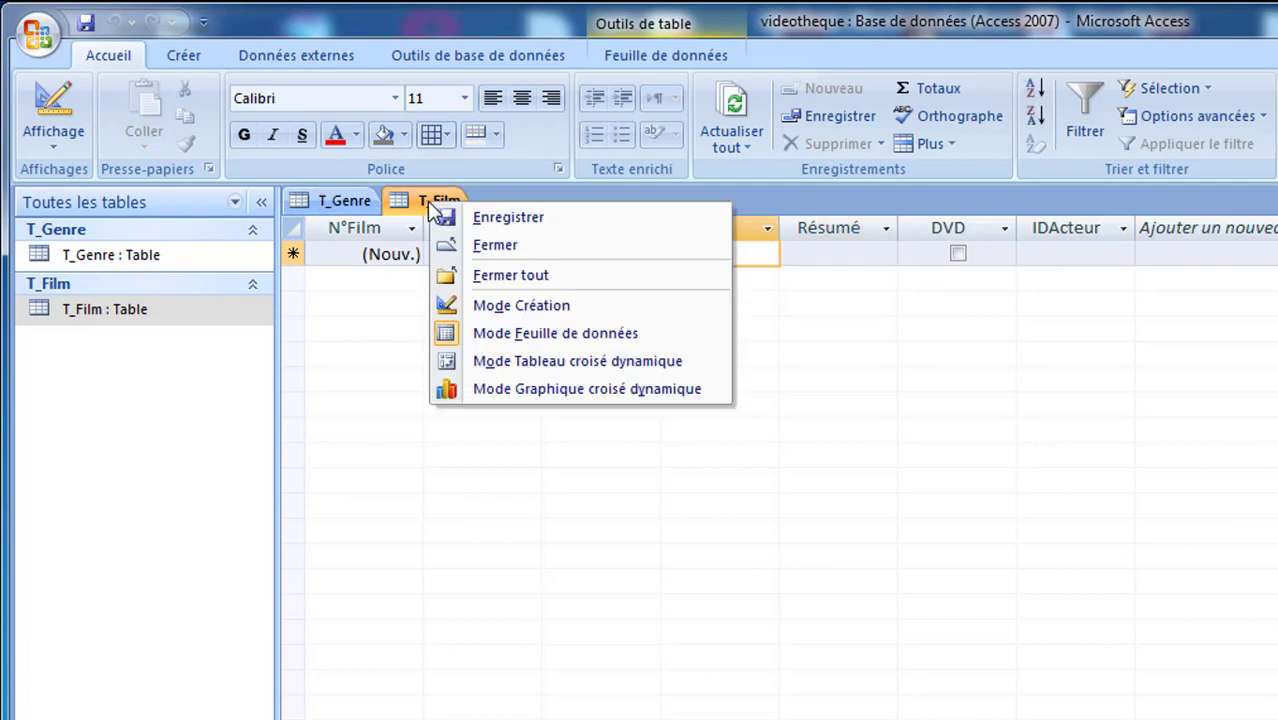
{"action": "left_click", "coordinate": [487, 306]}
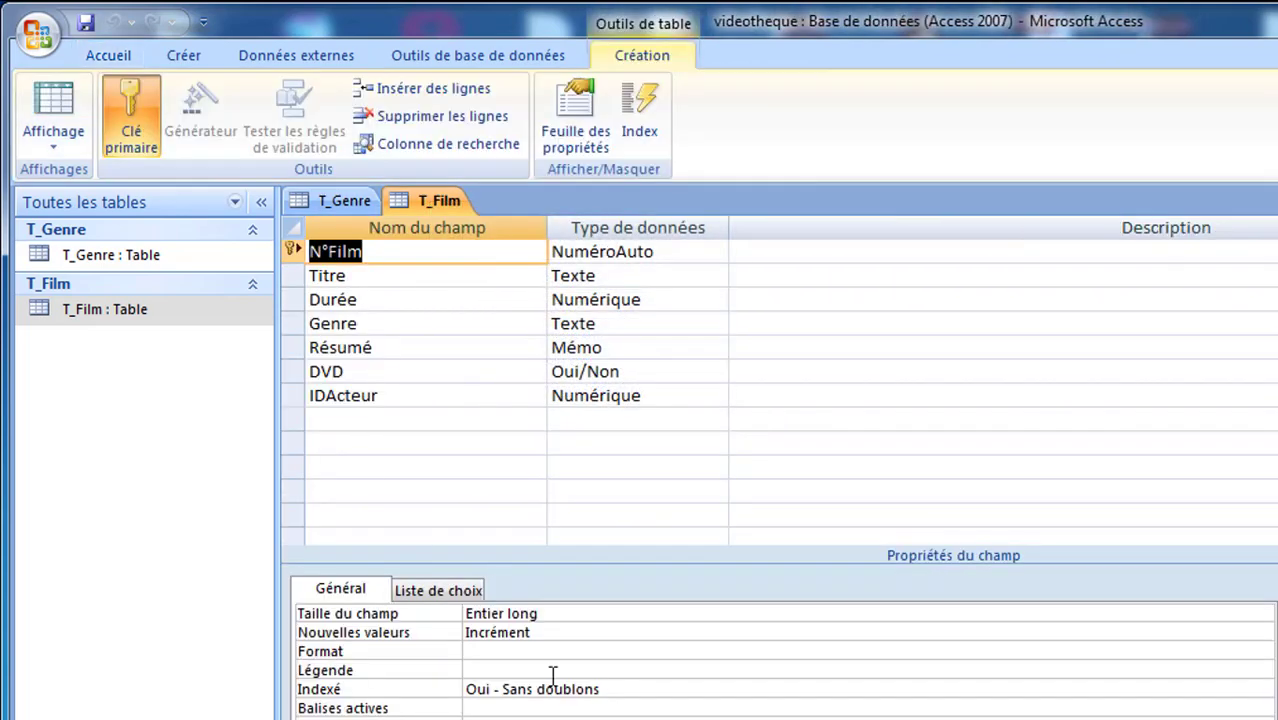
Set the Genre field's lookup display control (Afficher le contrôle) to Zone de liste déroulante.
{"action": "left_click", "coordinate": [680, 323]}
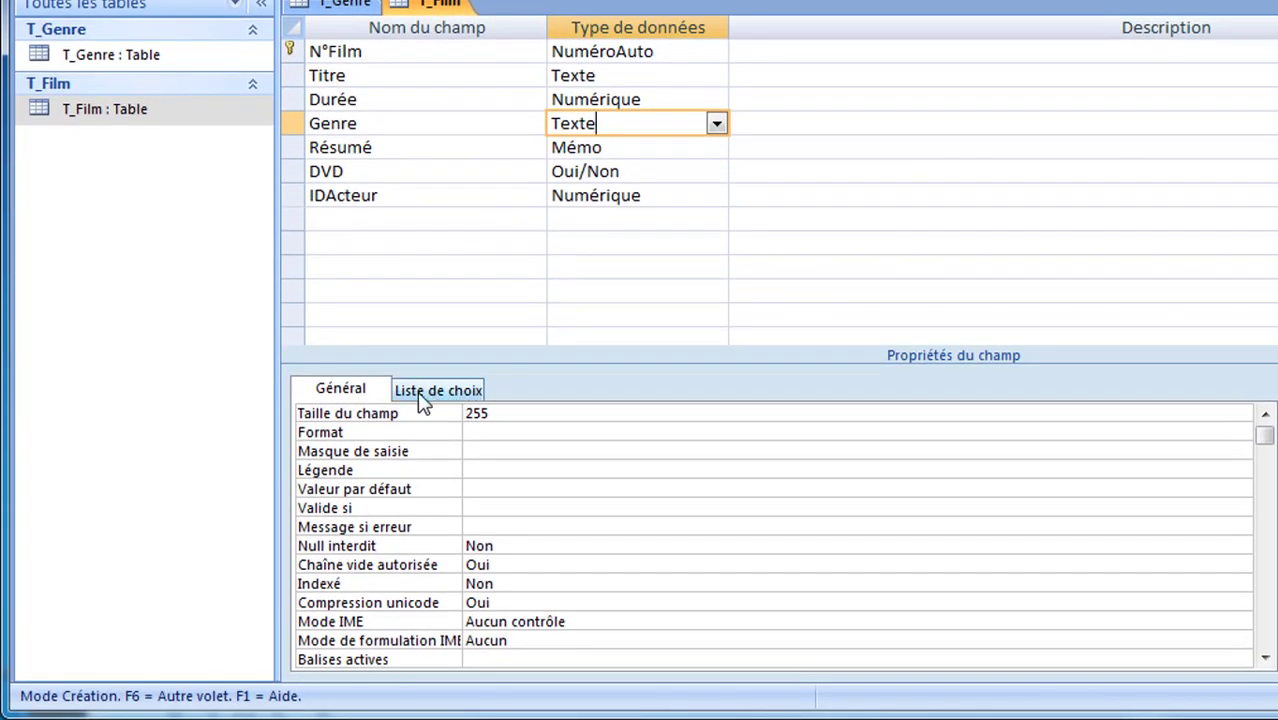
{"action": "left_click", "coordinate": [436, 430]}
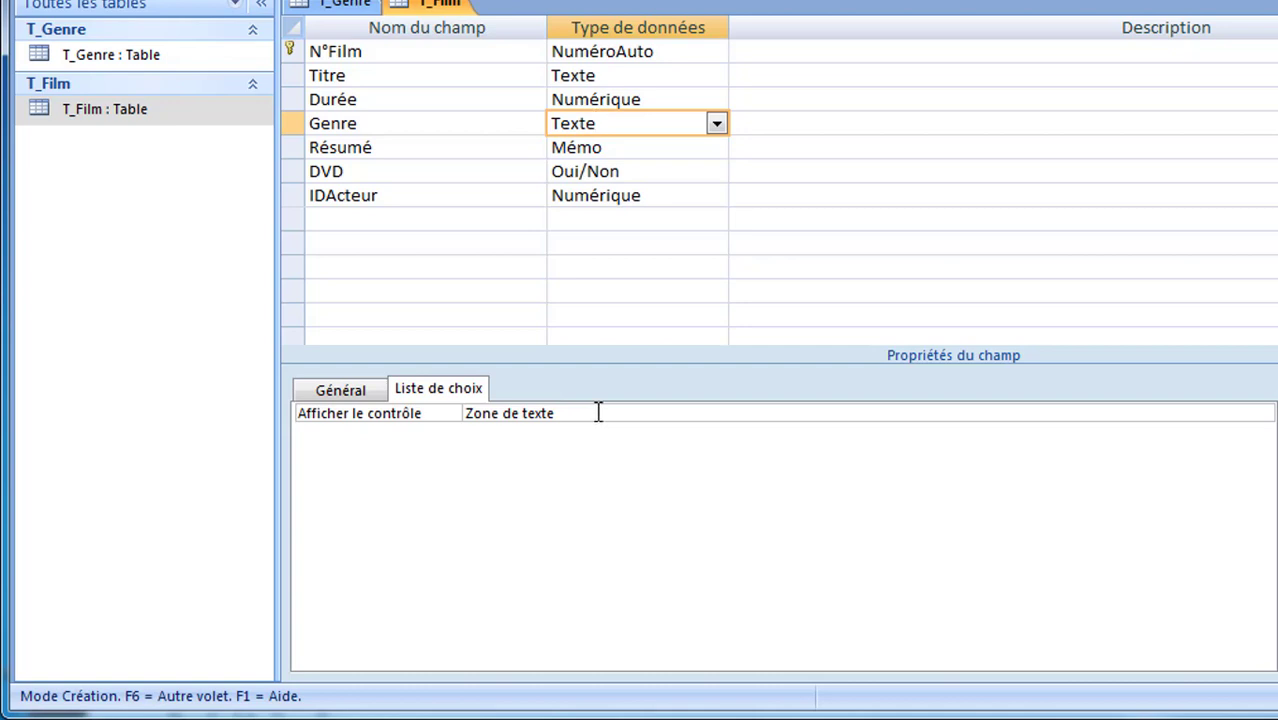
{"action": "left_click", "coordinate": [605, 413]}
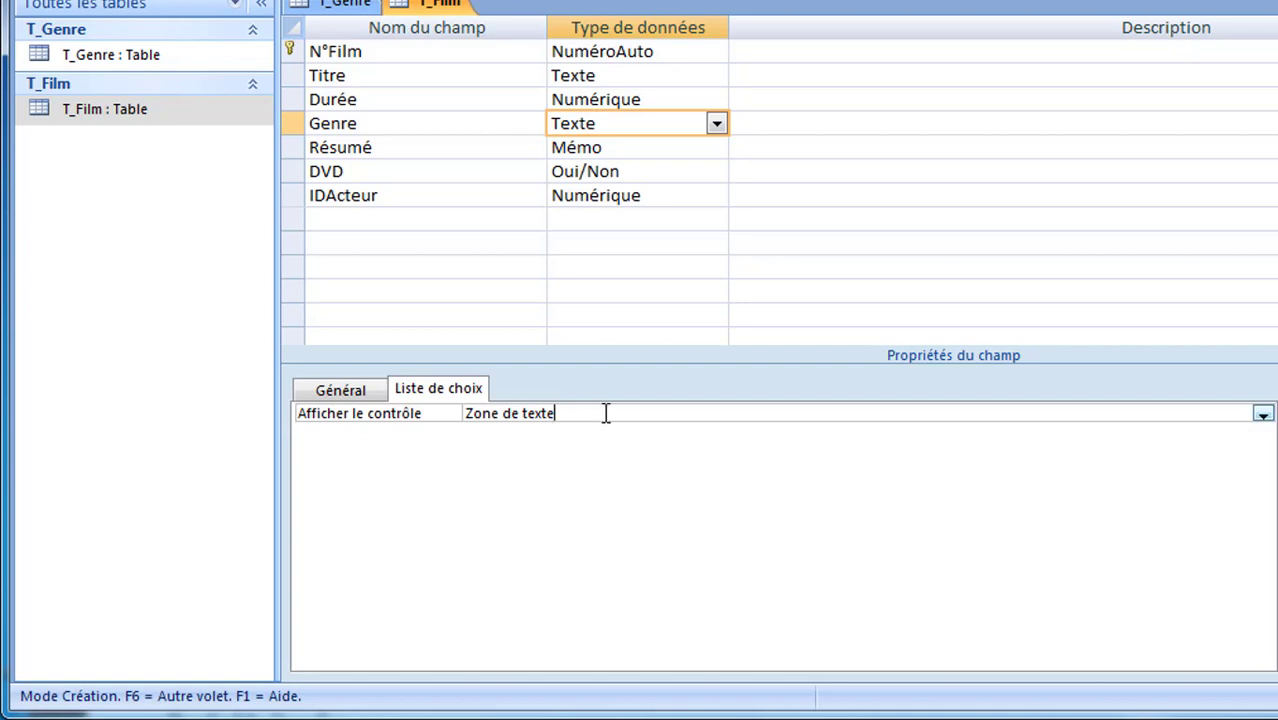
{"action": "left_click", "coordinate": [1262, 414]}
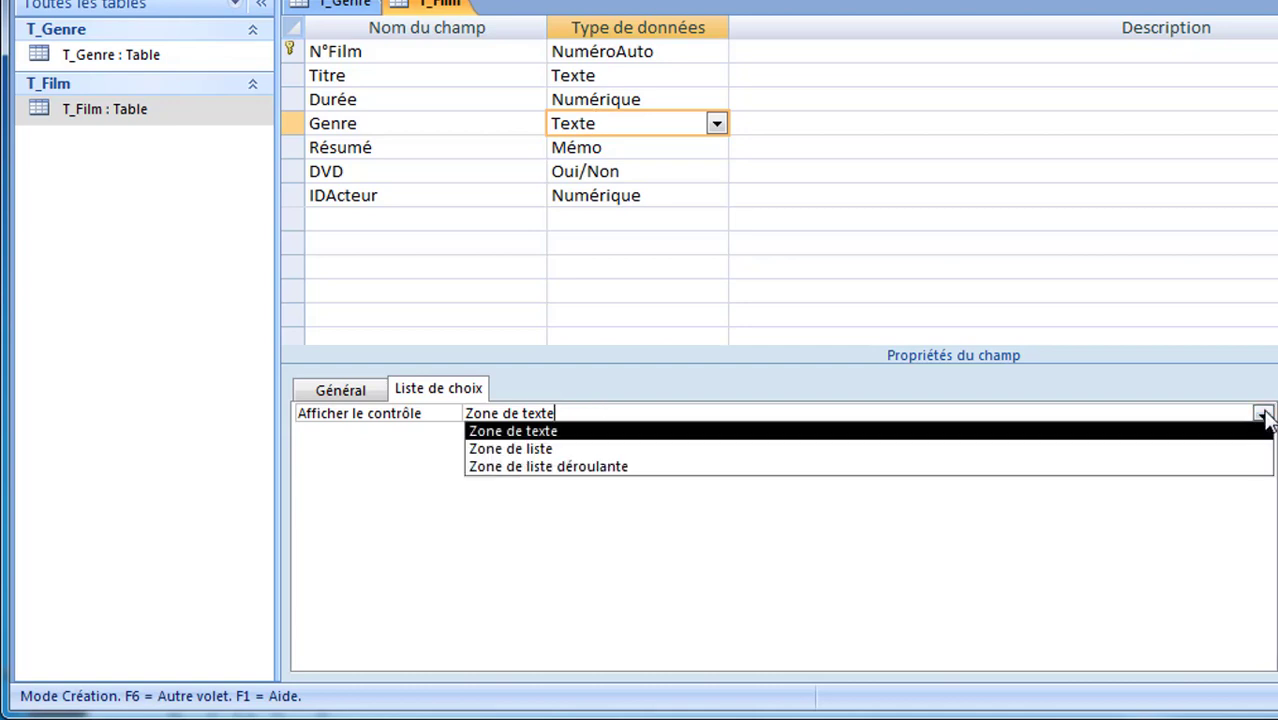
{"action": "left_click", "coordinate": [1238, 474]}
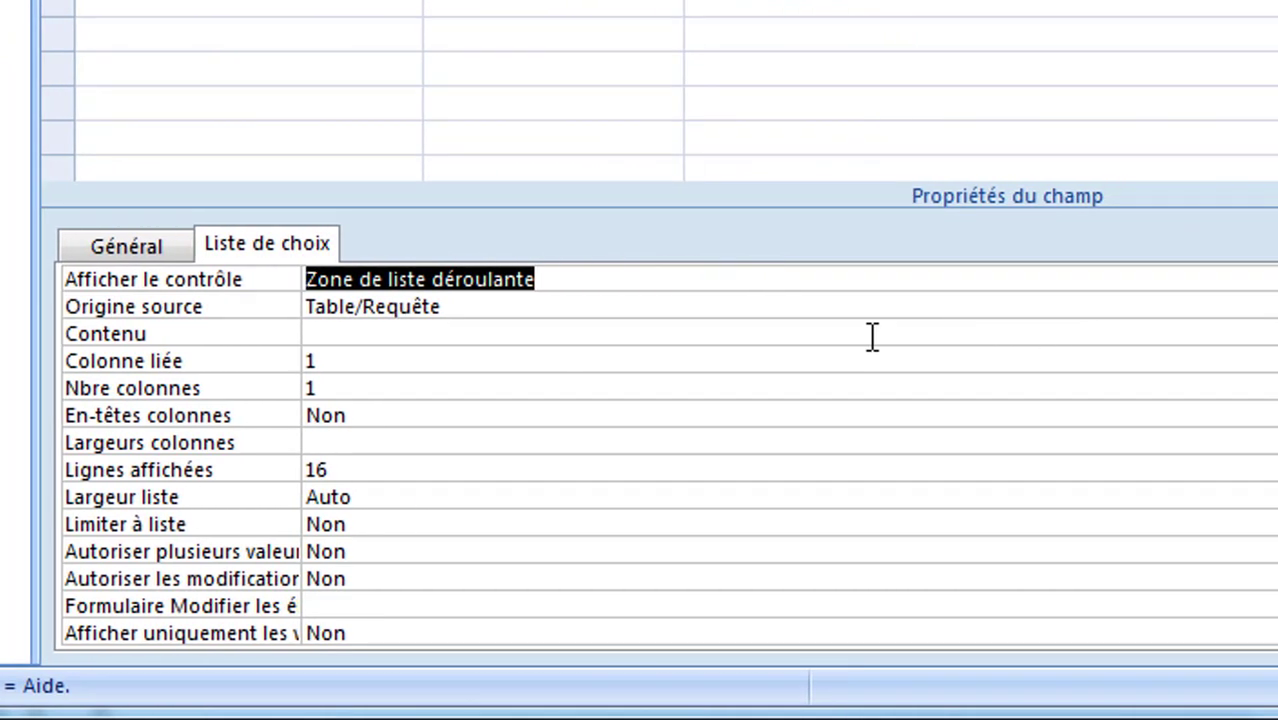
Set the Contenu property of the Genre field's drop-down list to the T_Genre table.
{"action": "left_click", "coordinate": [872, 337]}
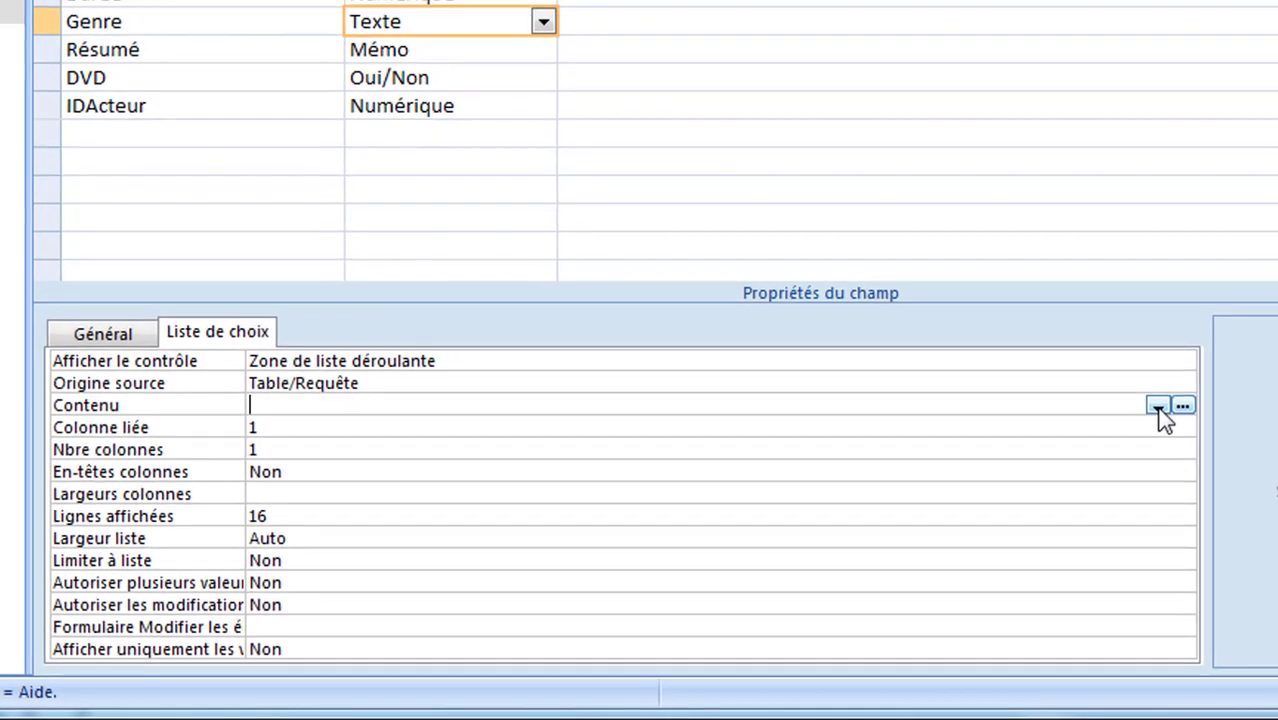
{"action": "left_click", "coordinate": [1152, 408]}
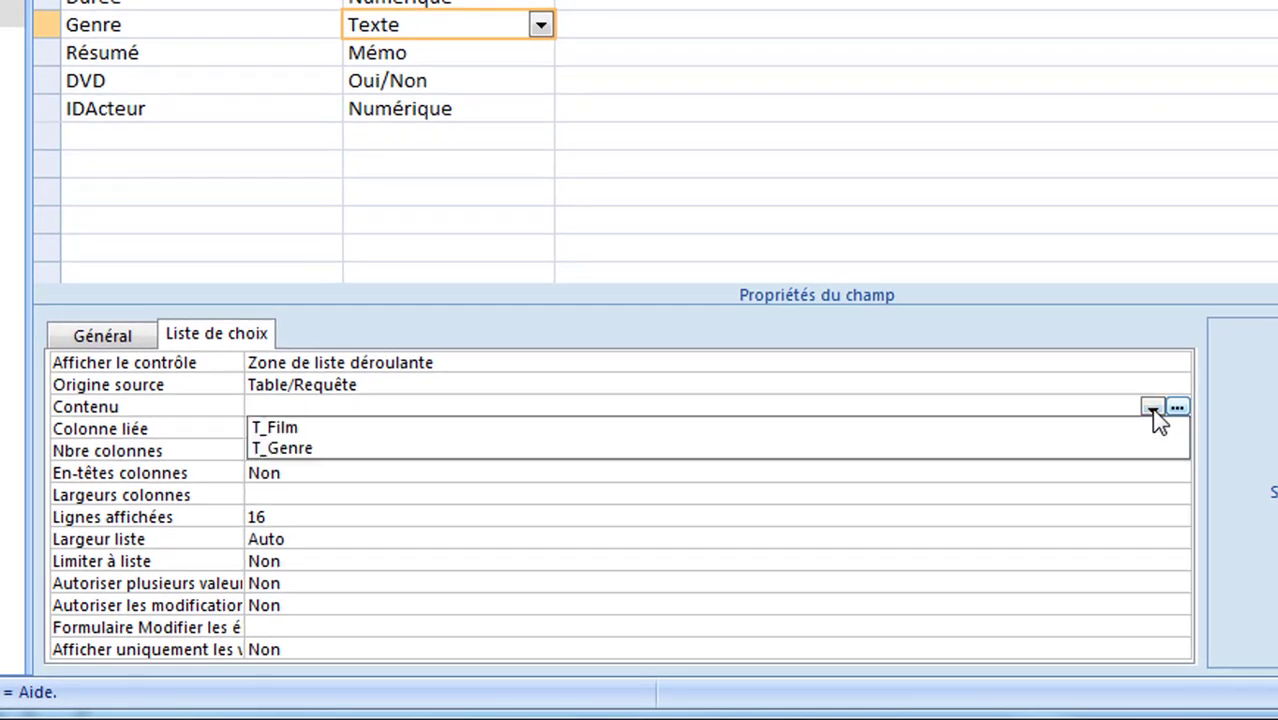
{"action": "left_click", "coordinate": [1112, 449]}
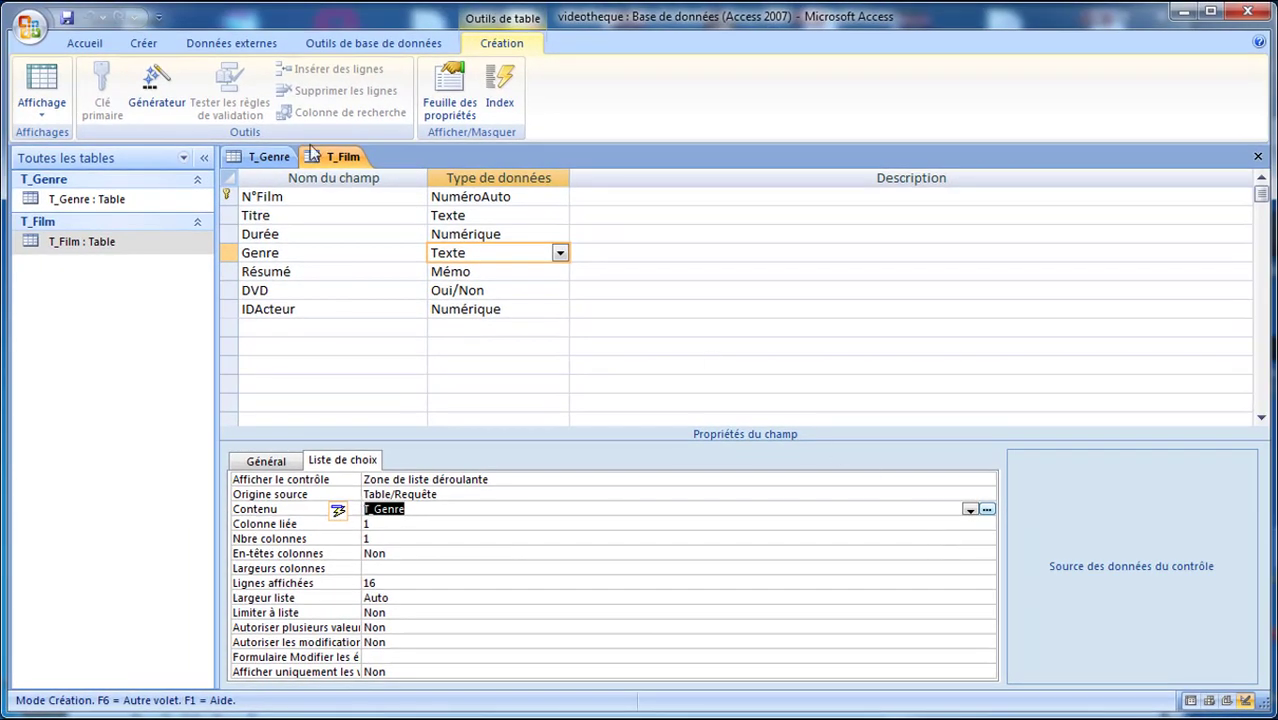
Check the choices offered by T_Film's Genre drop-down list in datasheet view and return to design view.
{"action": "right_click", "coordinate": [328, 157]}
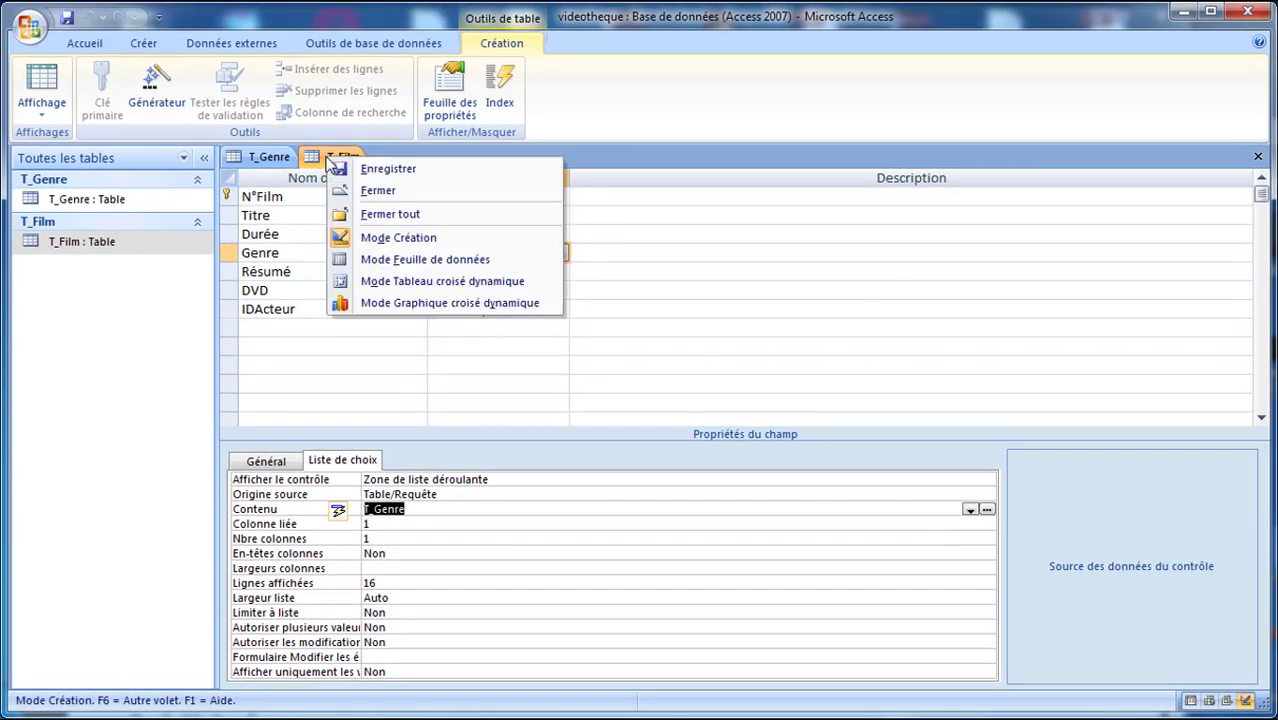
{"action": "left_click", "coordinate": [370, 260]}
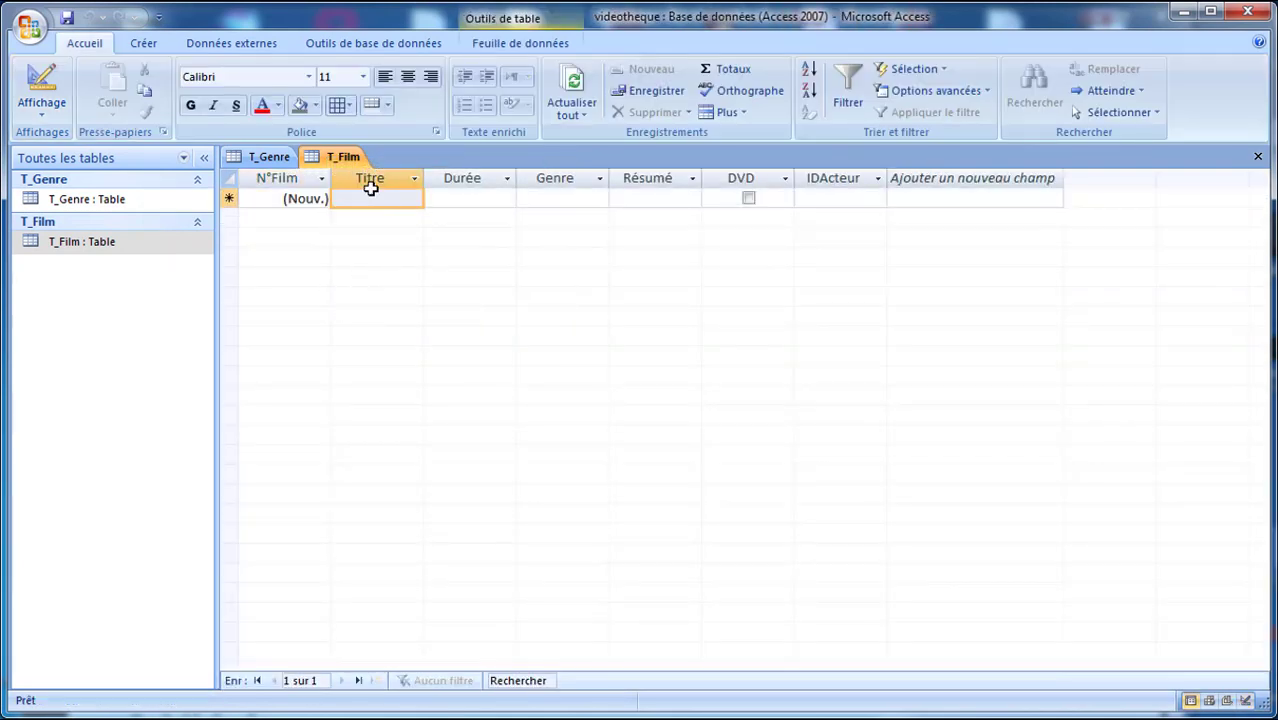
{"action": "left_click", "coordinate": [470, 202]}
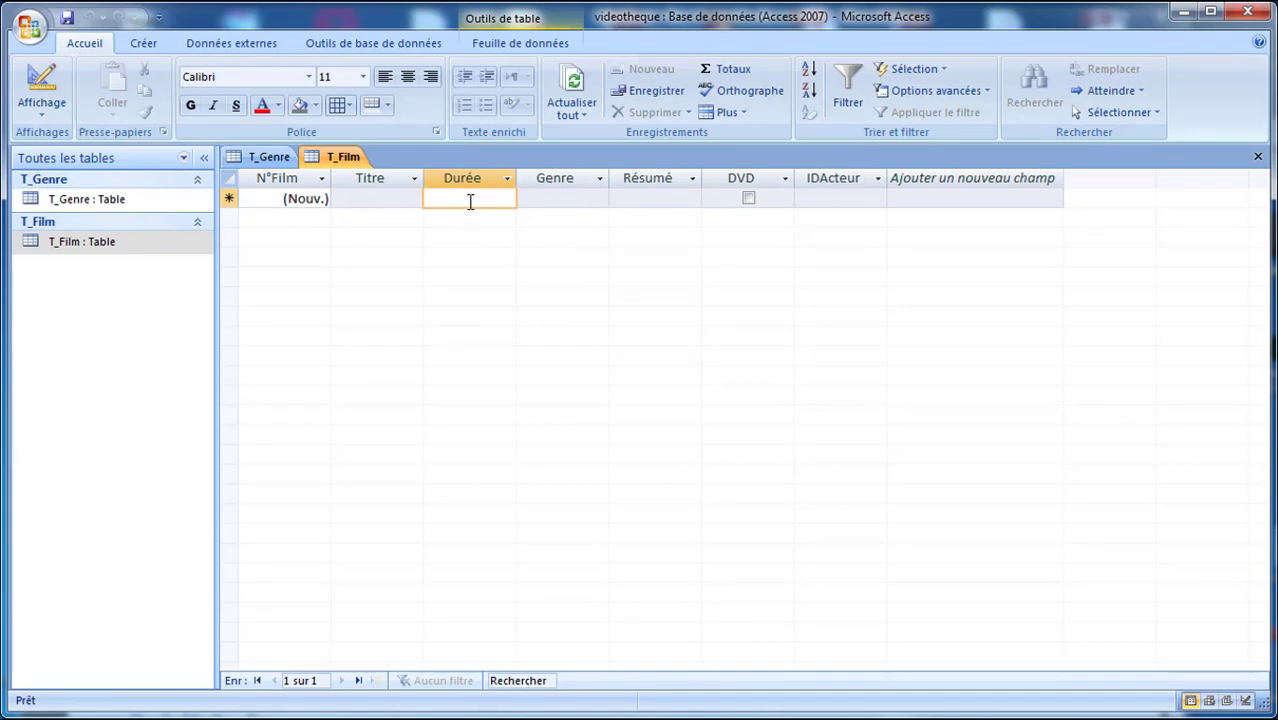
{"action": "left_click", "coordinate": [557, 199]}
{"action": "left_click", "coordinate": [599, 200]}
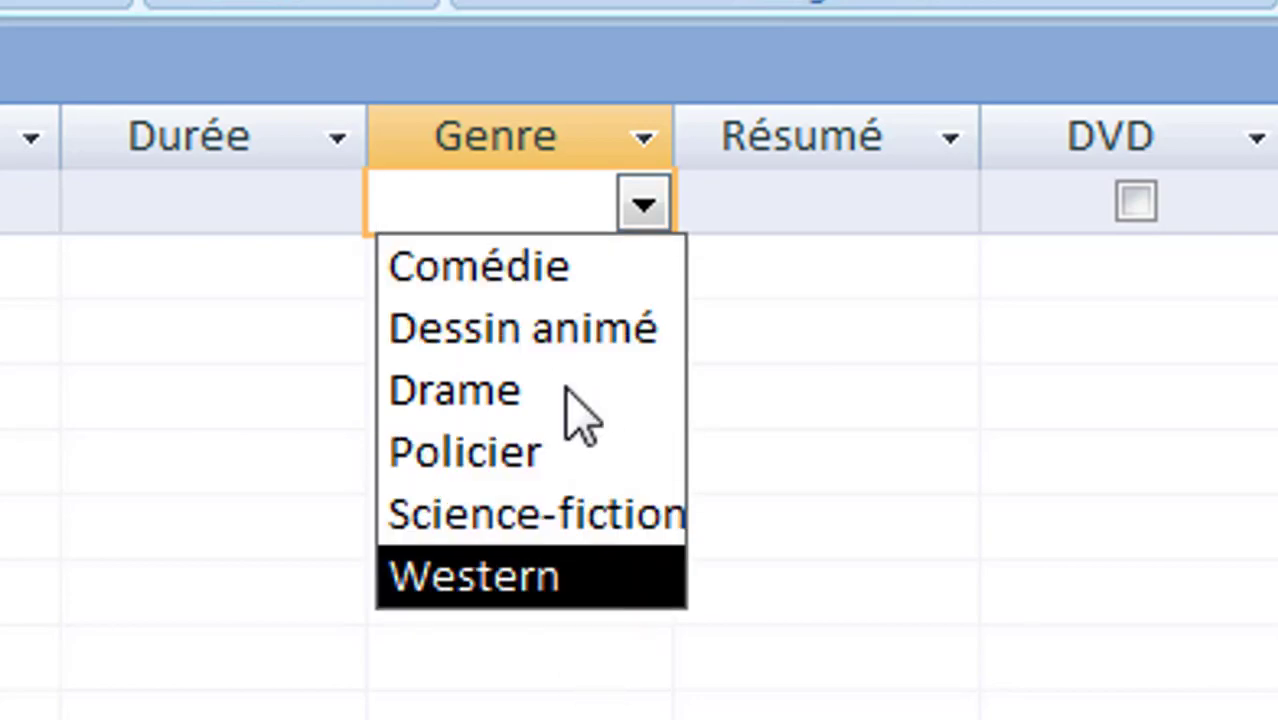
{"action": "left_click", "coordinate": [128, 123]}
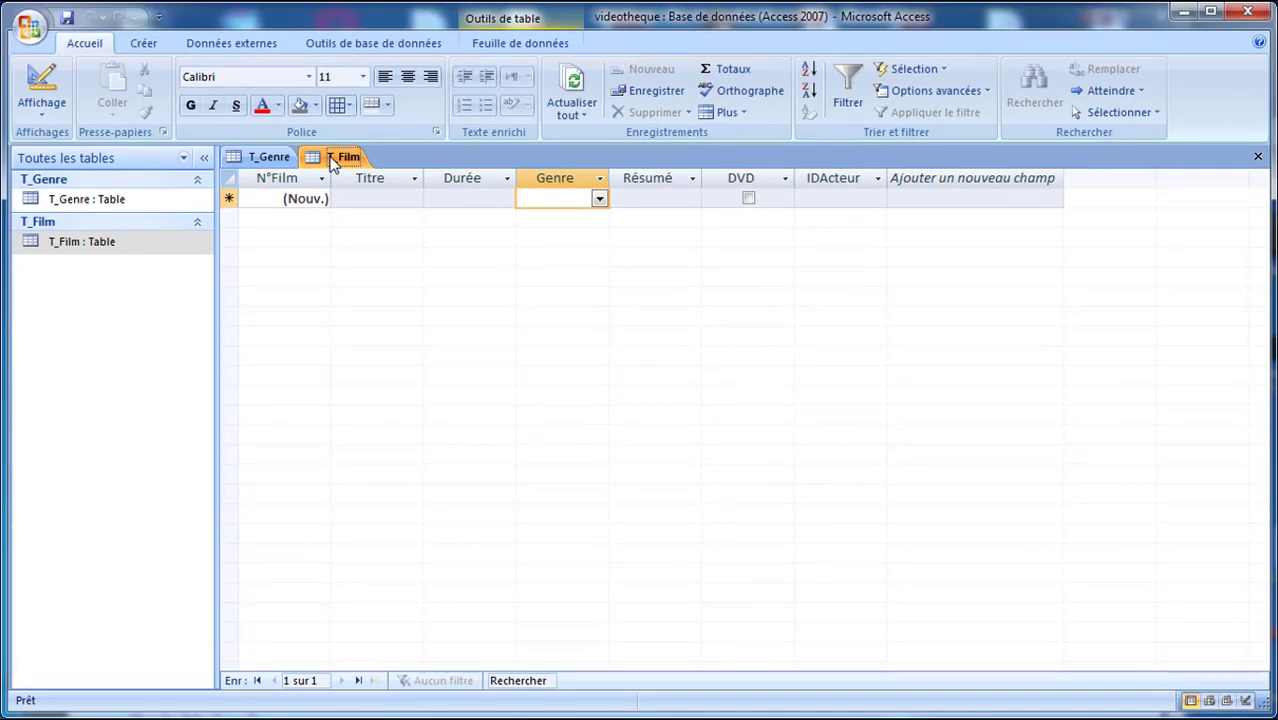
{"action": "right_click", "coordinate": [333, 163]}
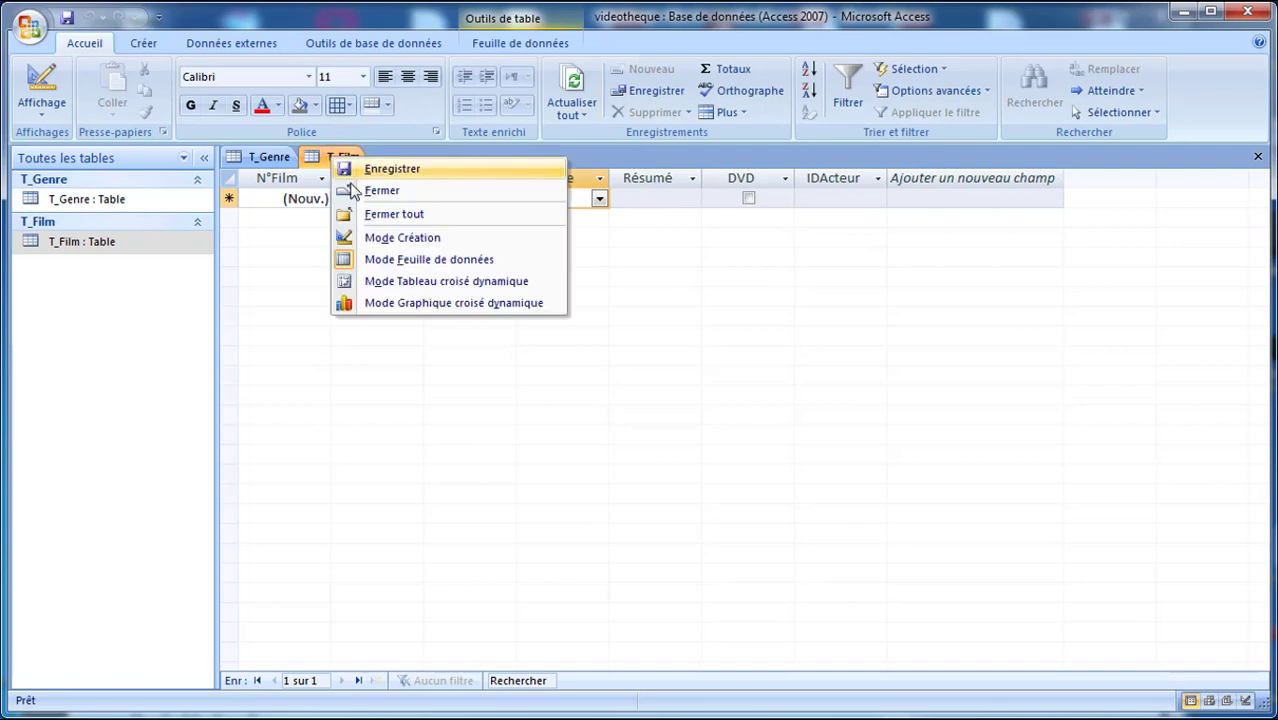
{"action": "left_click", "coordinate": [371, 236]}
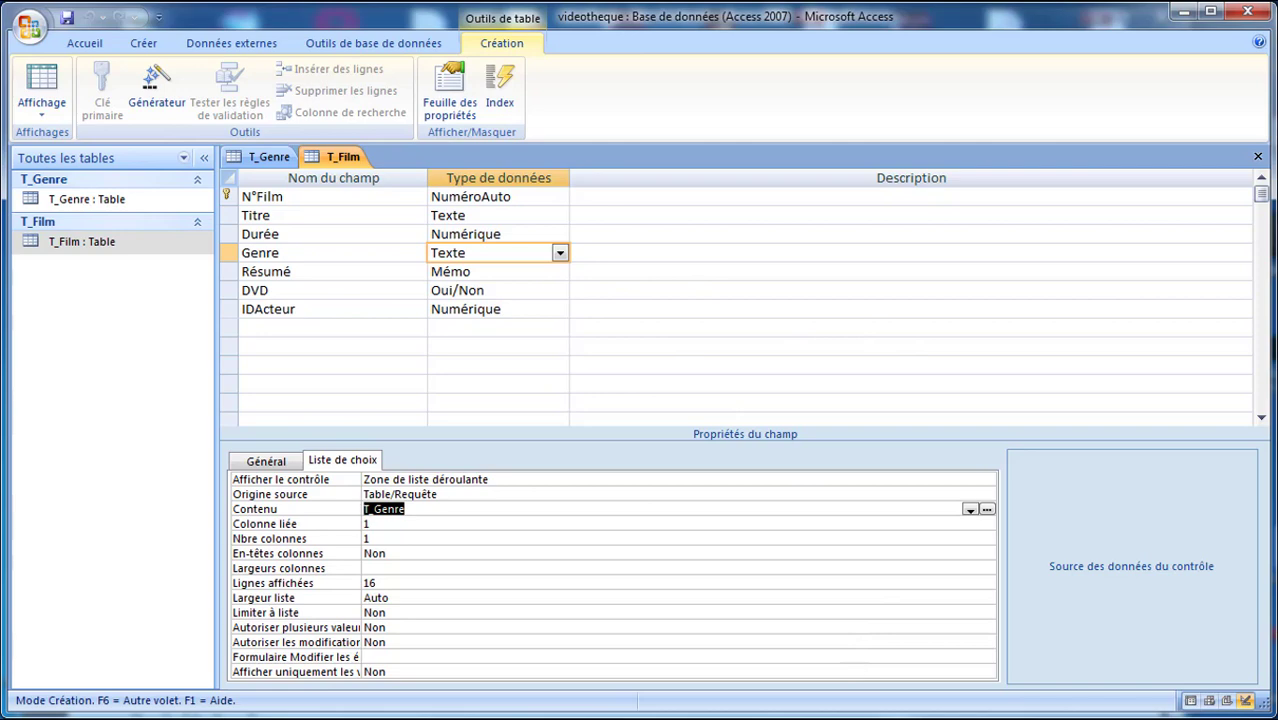
Switch to B3.pdf in Adobe Reader and read the film records to enter in T_Film.
{"action": "key", "text": "alt+Tab"}
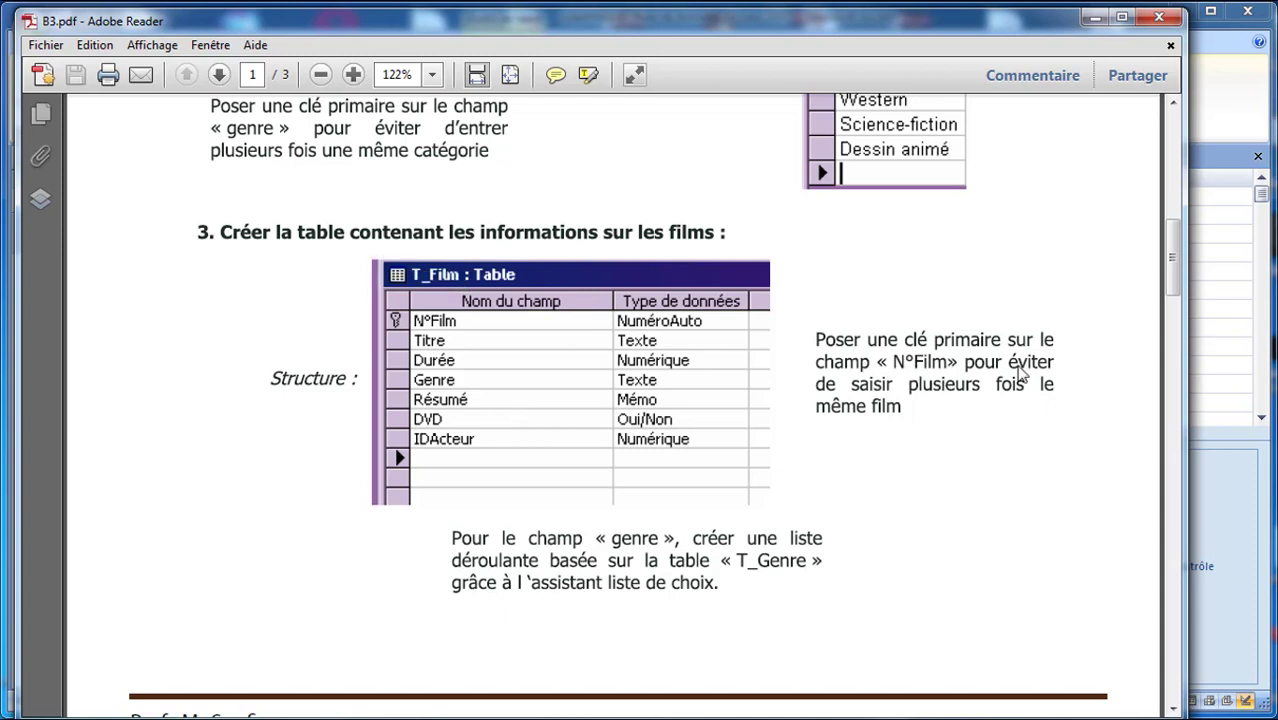
{"action": "scroll", "coordinate": [873, 514], "scroll_direction": "down", "scroll_amount": 3}
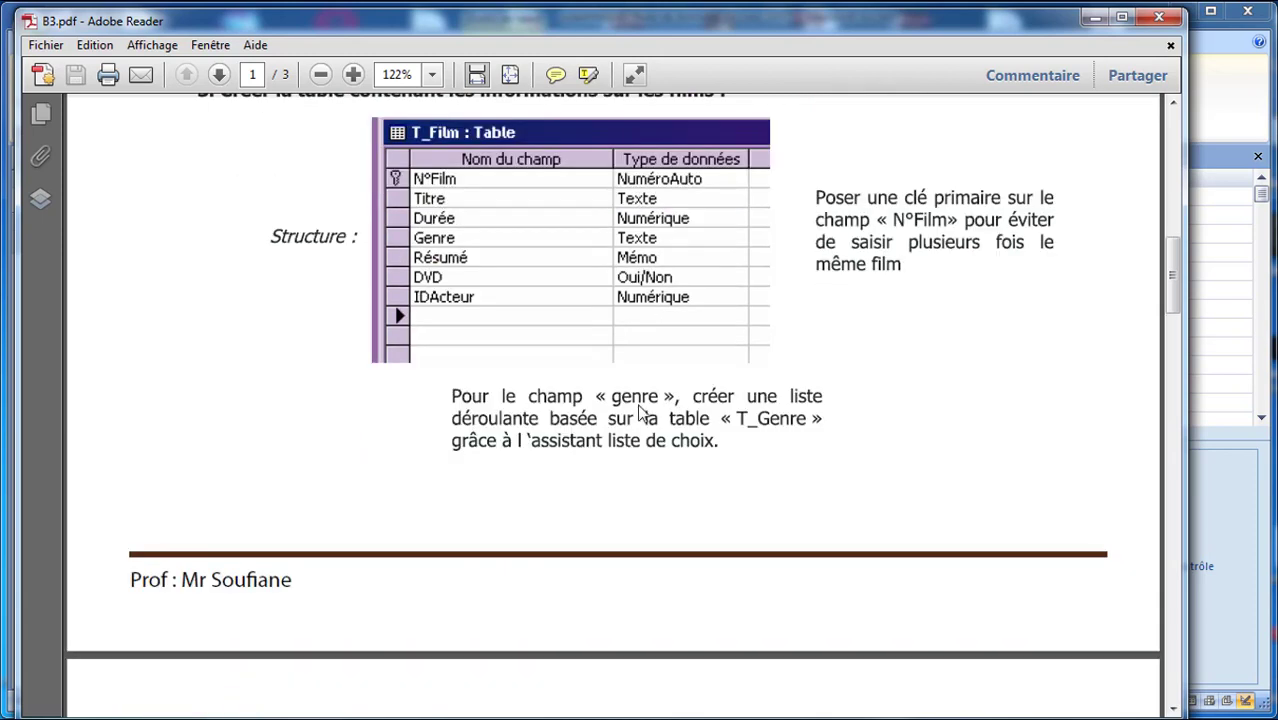
{"action": "scroll", "coordinate": [778, 436], "scroll_direction": "down", "scroll_amount": 10}
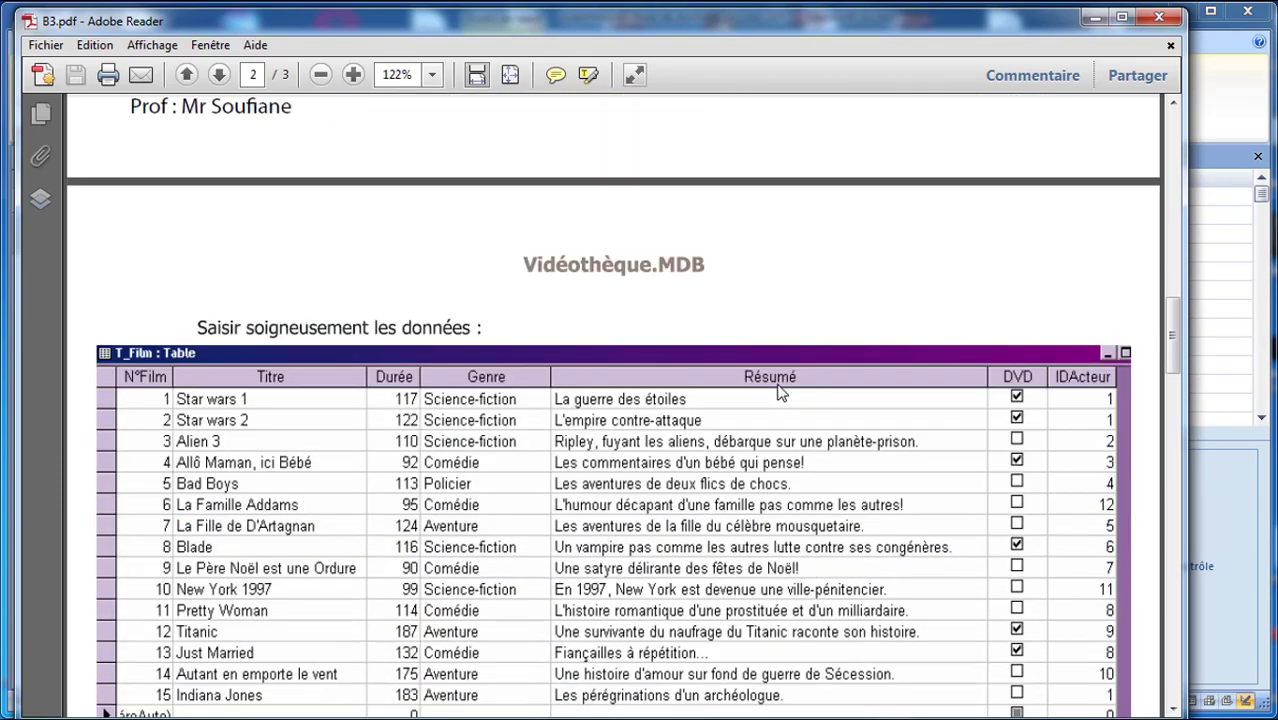
{"action": "scroll", "coordinate": [780, 393], "scroll_direction": "down", "scroll_amount": 6}
{"action": "scroll", "coordinate": [777, 384], "scroll_direction": "up", "scroll_amount": 3}
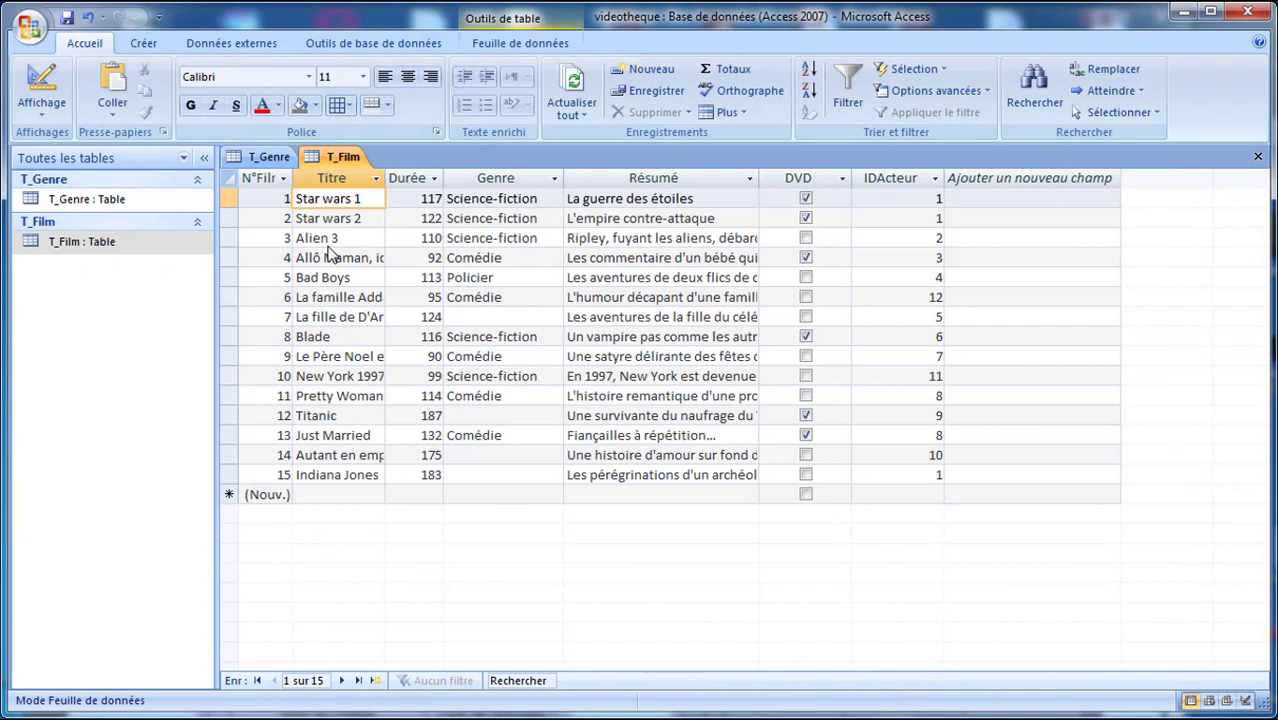
Inspect the empty Genre cells in T_Film's records and the genres offered for film 7.
{"action": "left_click", "coordinate": [472, 318]}
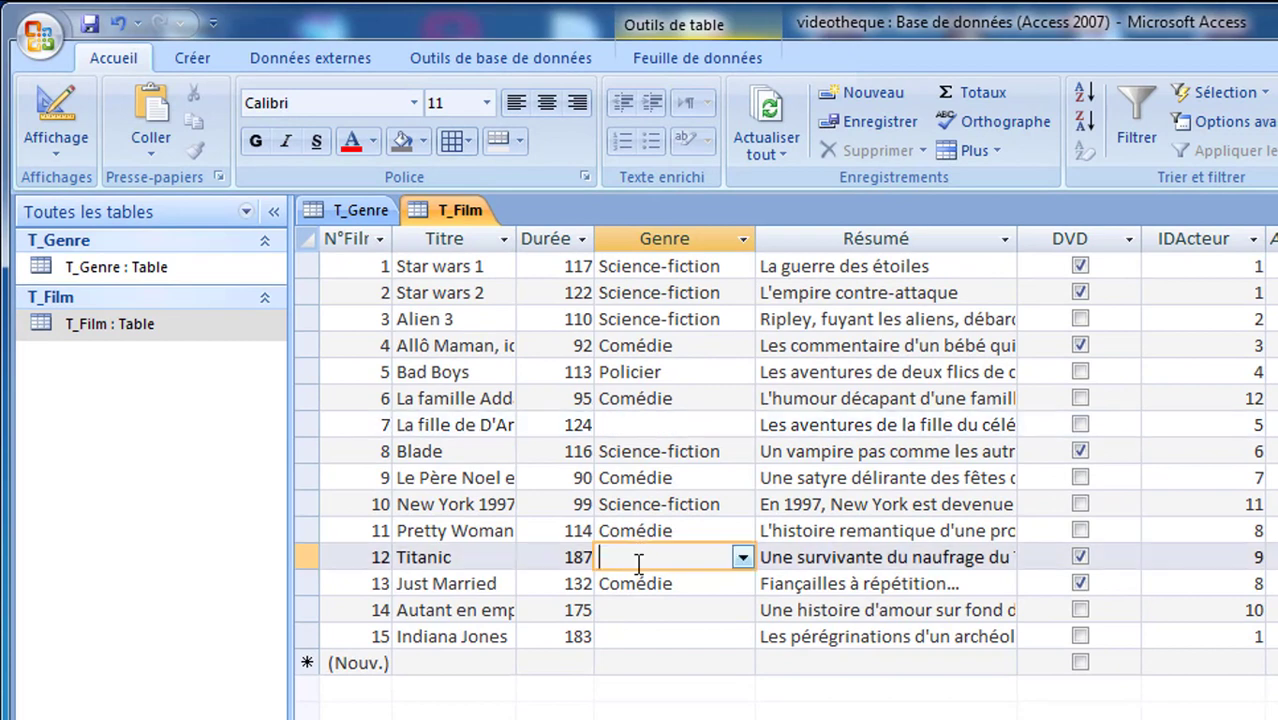
{"action": "left_click", "coordinate": [641, 551]}
{"action": "left_click", "coordinate": [657, 427]}
{"action": "left_click", "coordinate": [742, 426]}
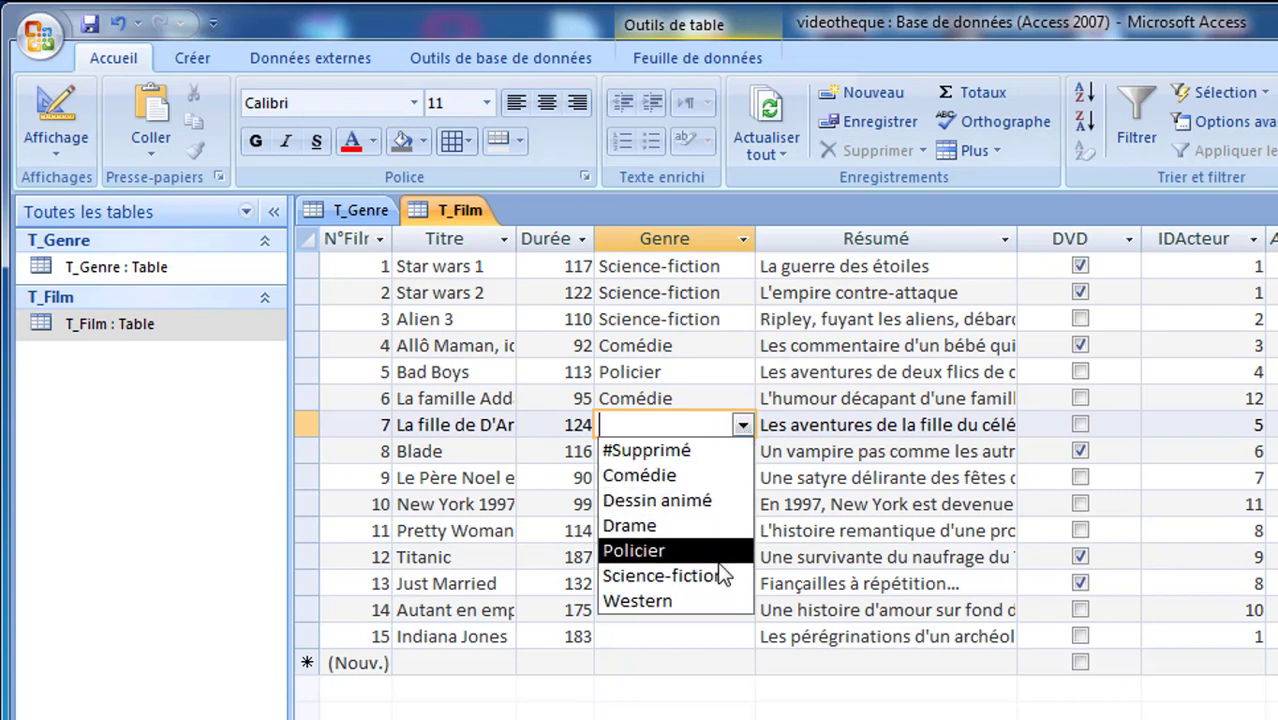
{"action": "left_click", "coordinate": [548, 33]}
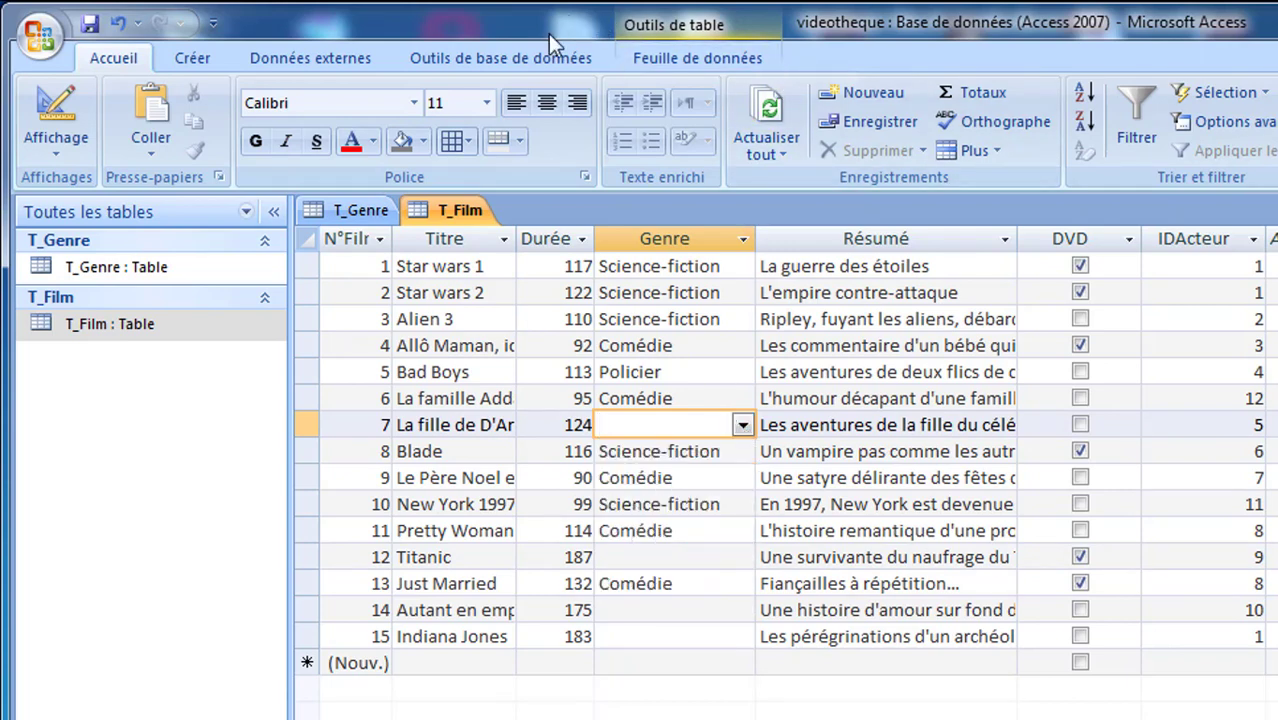
Add Aventure as a new record in the T_Genre table and save it.
{"action": "left_click", "coordinate": [352, 207]}
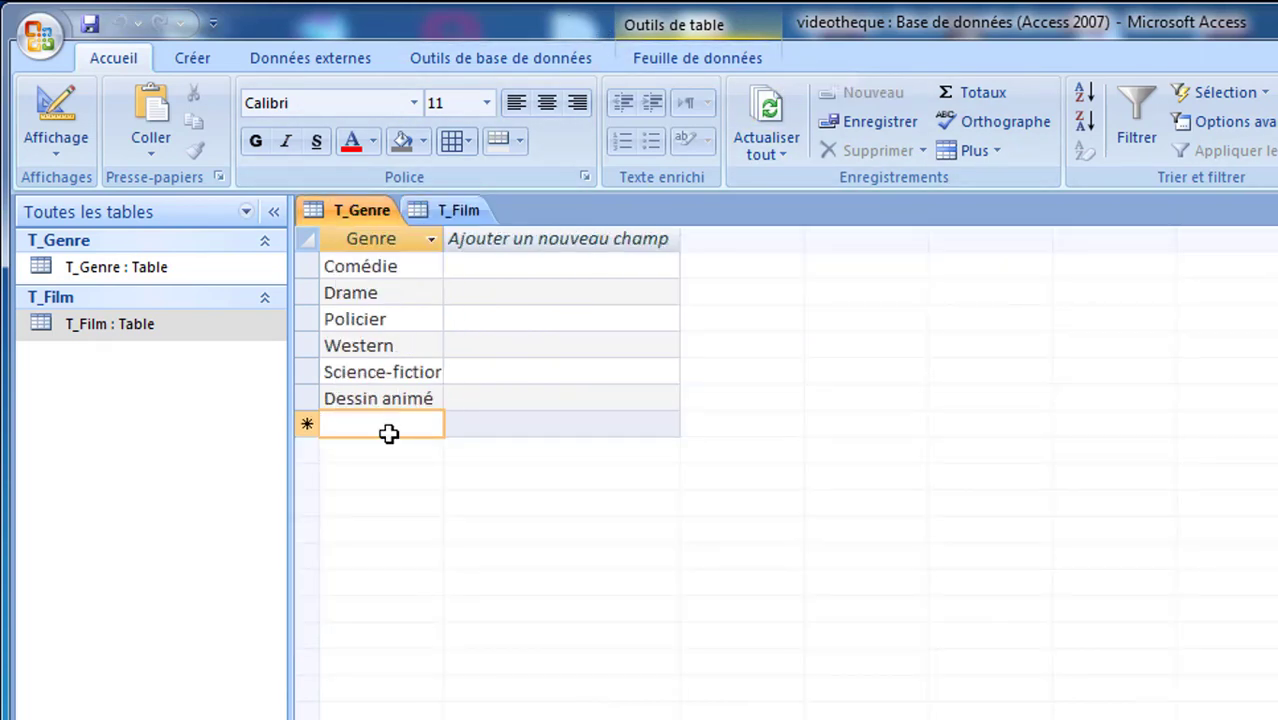
{"action": "type", "text": "A"}
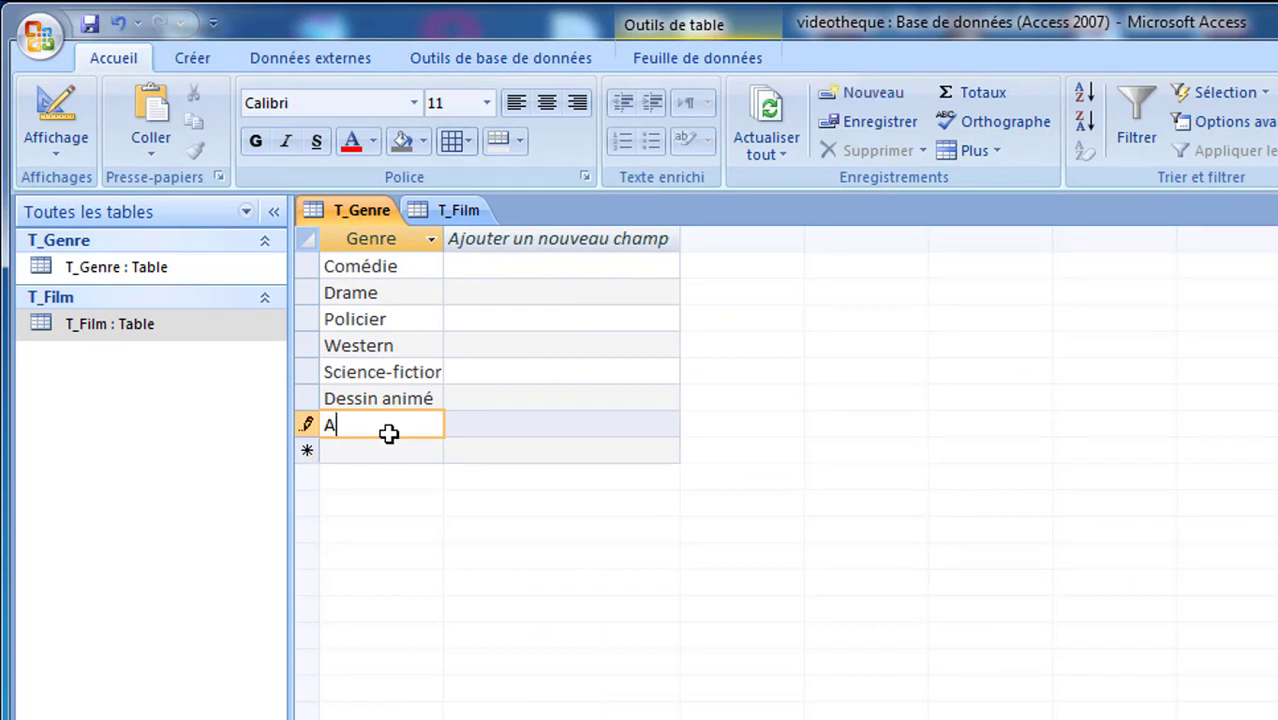
{"action": "type", "text": "venture"}
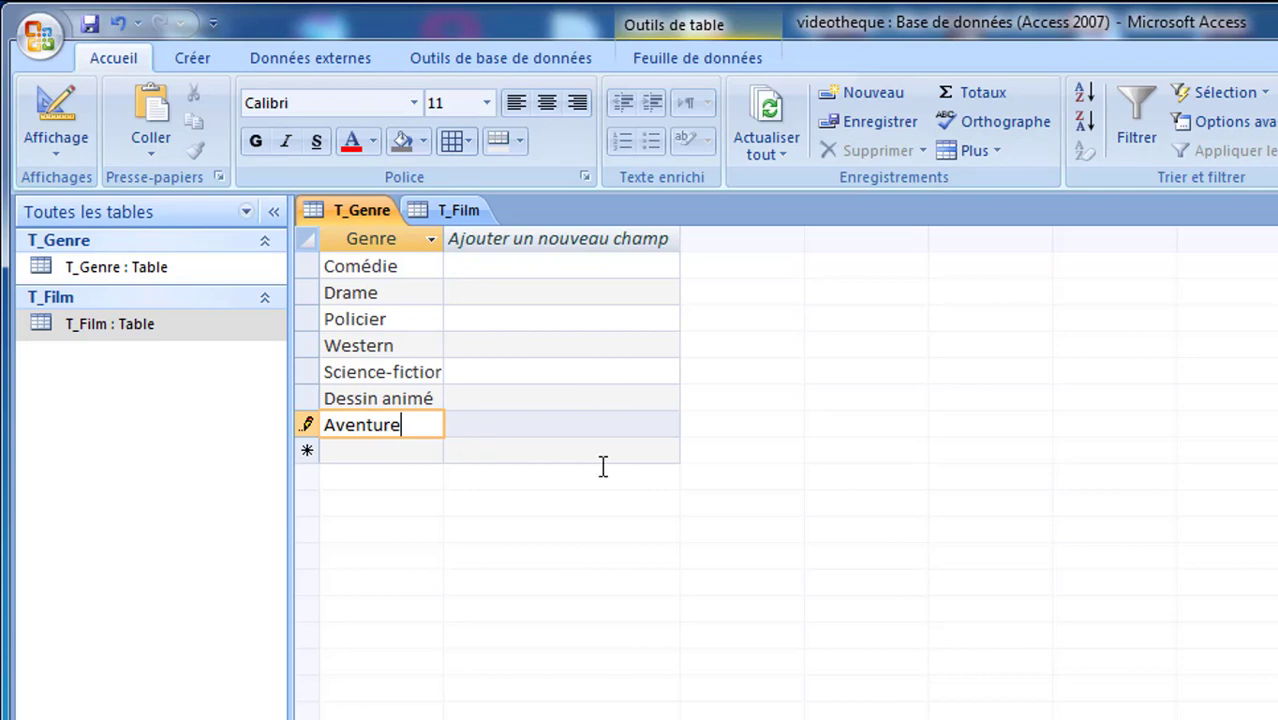
{"action": "key", "text": "shift+Return"}
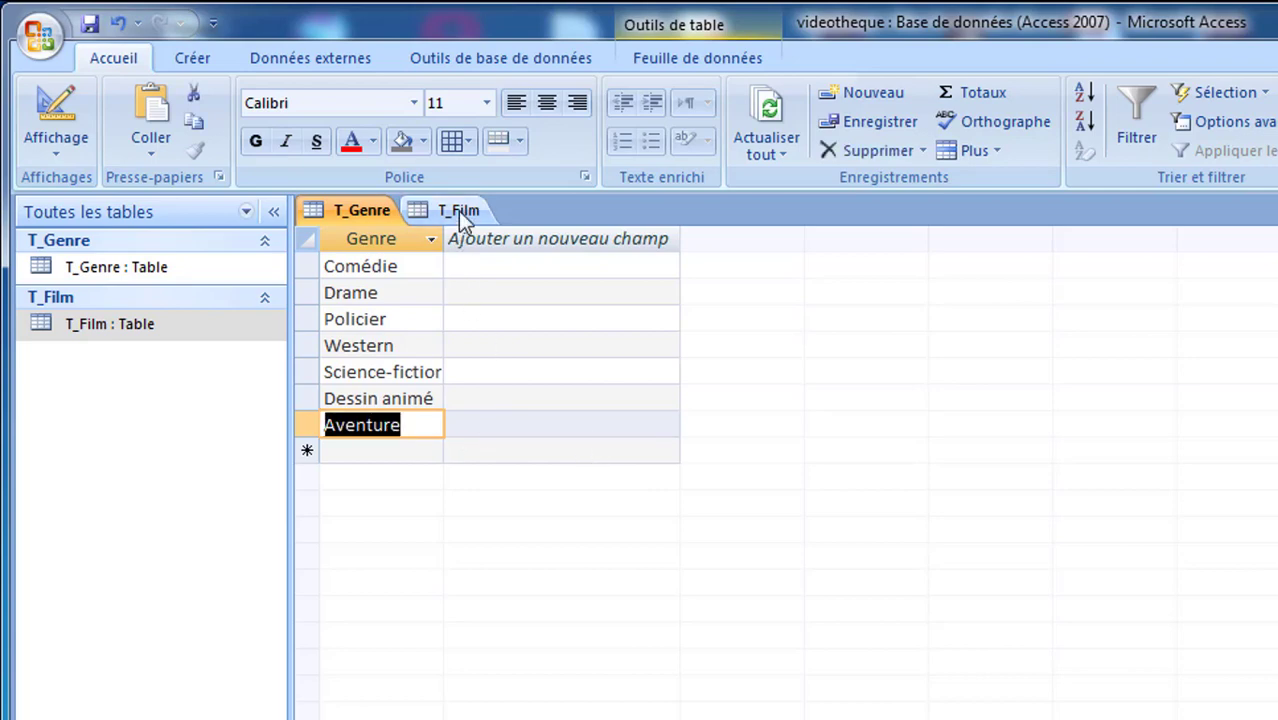
Refresh the T_Film datasheet and set film 7's Genre to Aventure from its drop-down list.
{"action": "left_click", "coordinate": [458, 211]}
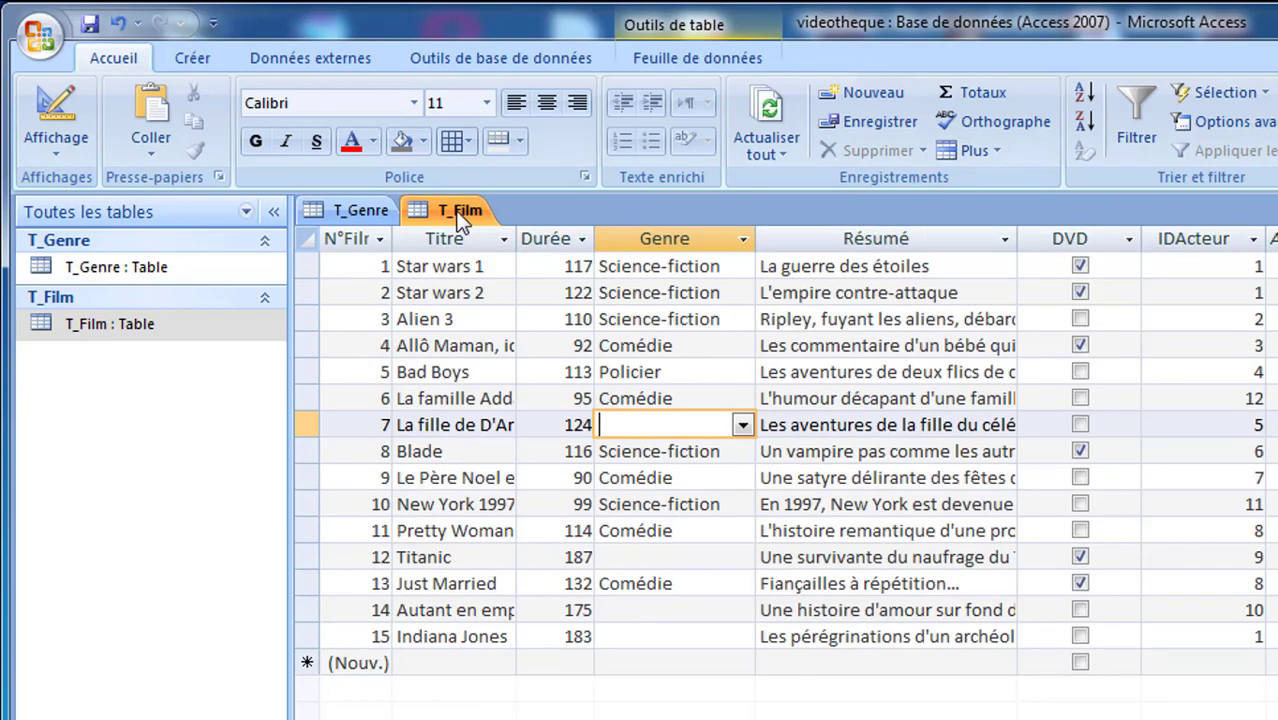
{"action": "left_click", "coordinate": [764, 126]}
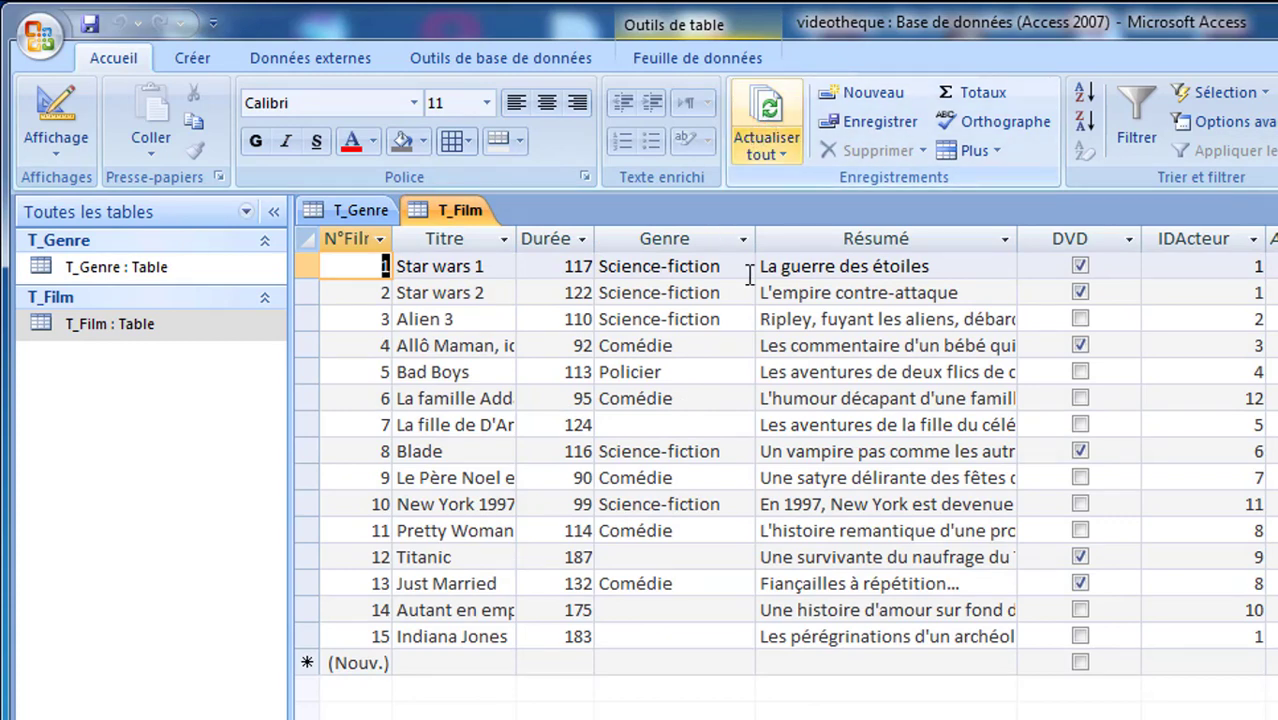
{"action": "left_click", "coordinate": [742, 425]}
{"action": "left_click", "coordinate": [728, 455]}
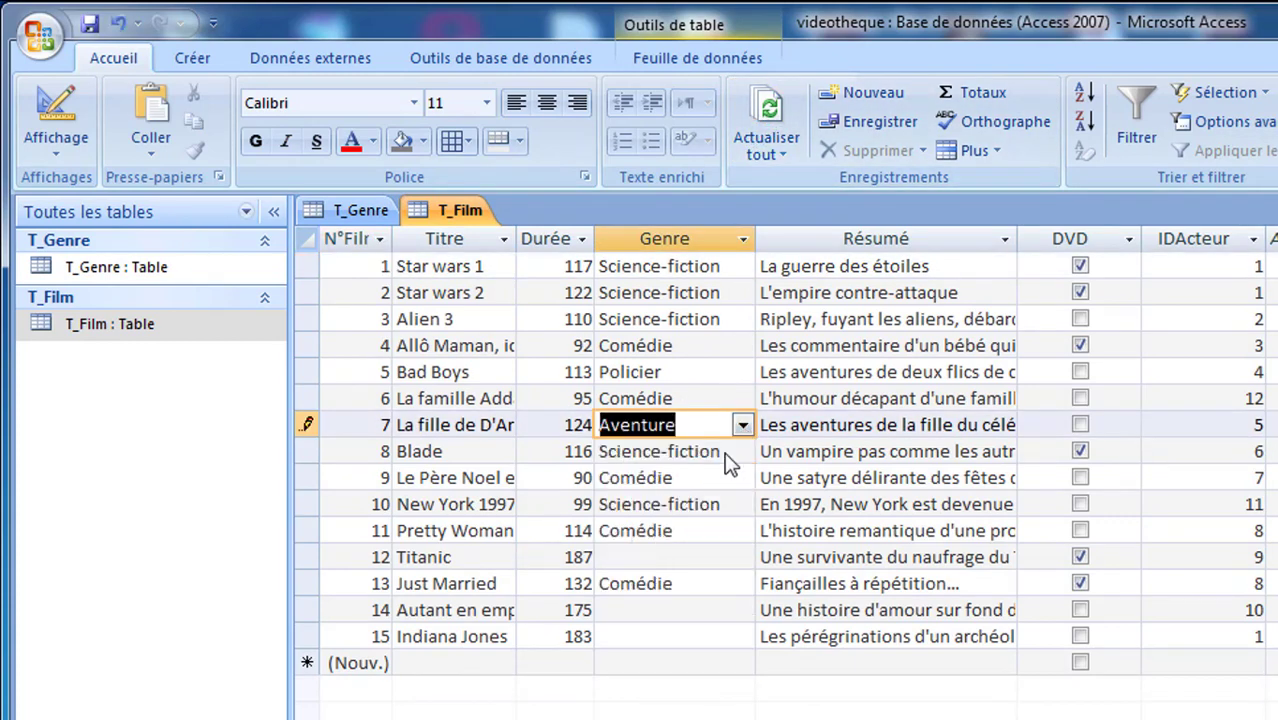
Set the Genre of Titanic, film 14 and Indiana Jones to Aventure and save the records.
{"action": "left_click", "coordinate": [713, 557]}
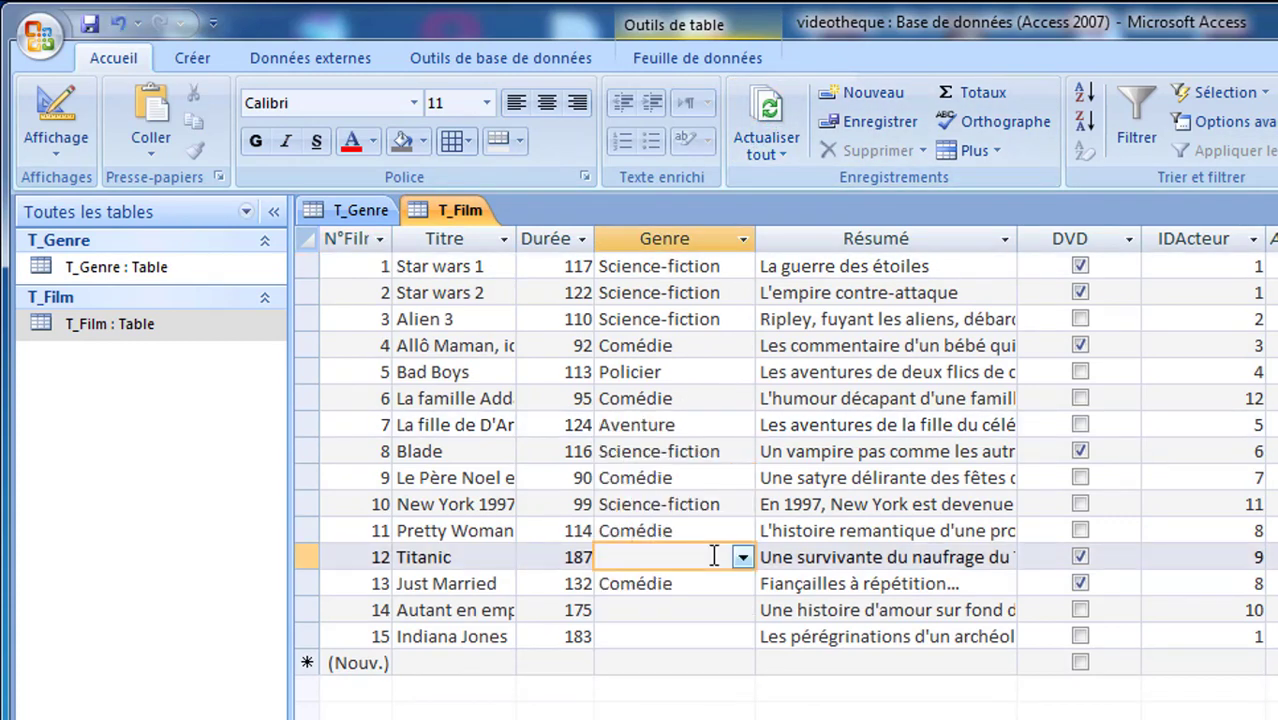
{"action": "type", "text": "a"}
{"action": "key", "text": "Tab"}
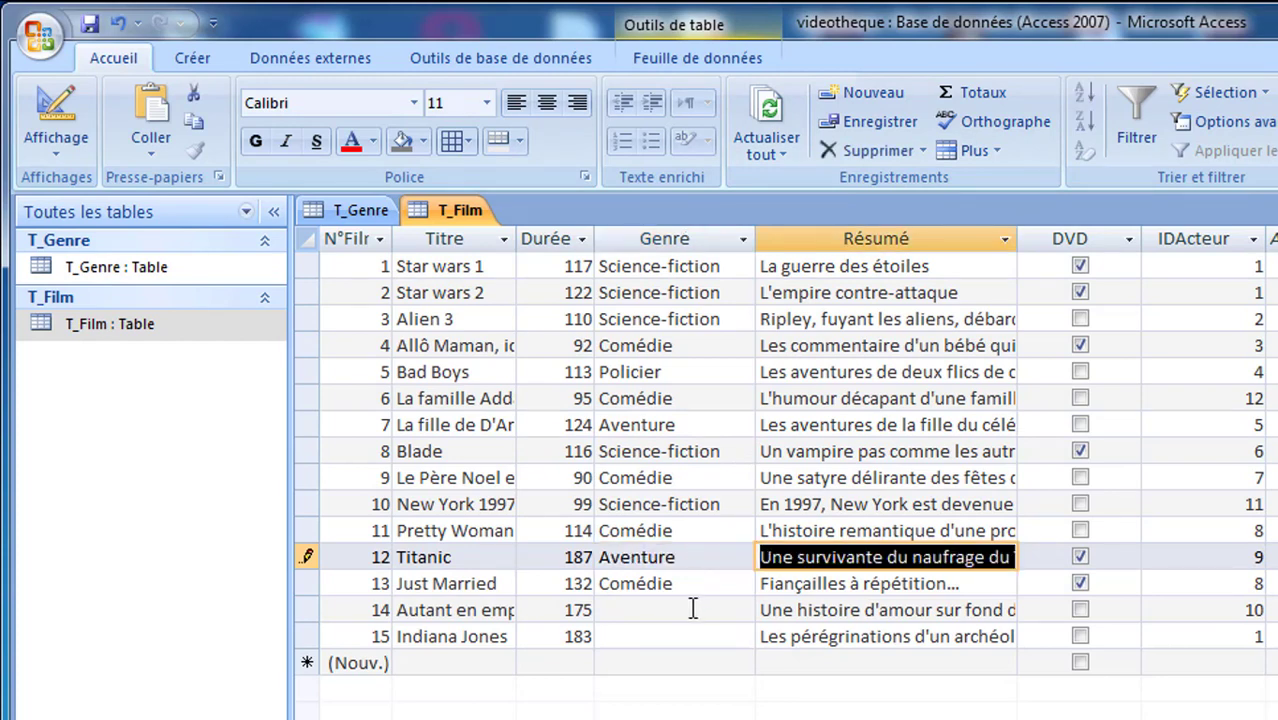
{"action": "left_click", "coordinate": [693, 608]}
{"action": "type", "text": "a"}
{"action": "key", "text": "Tab"}
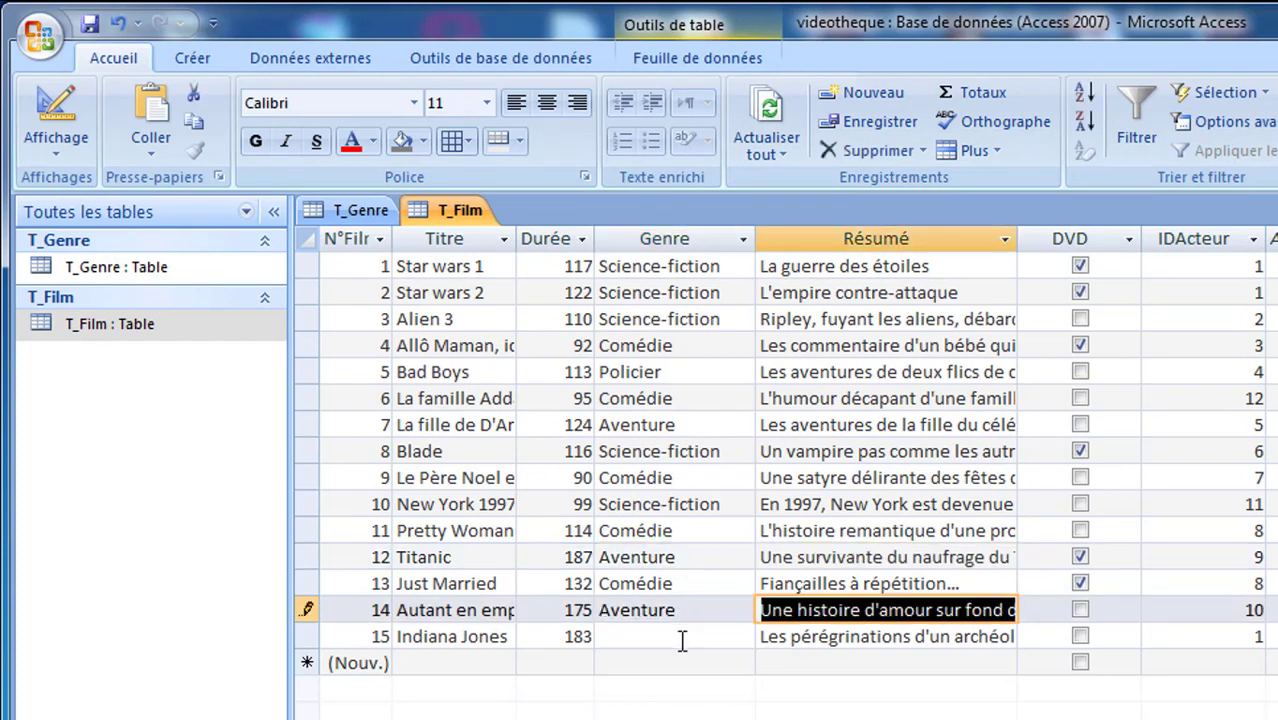
{"action": "left_click", "coordinate": [672, 648]}
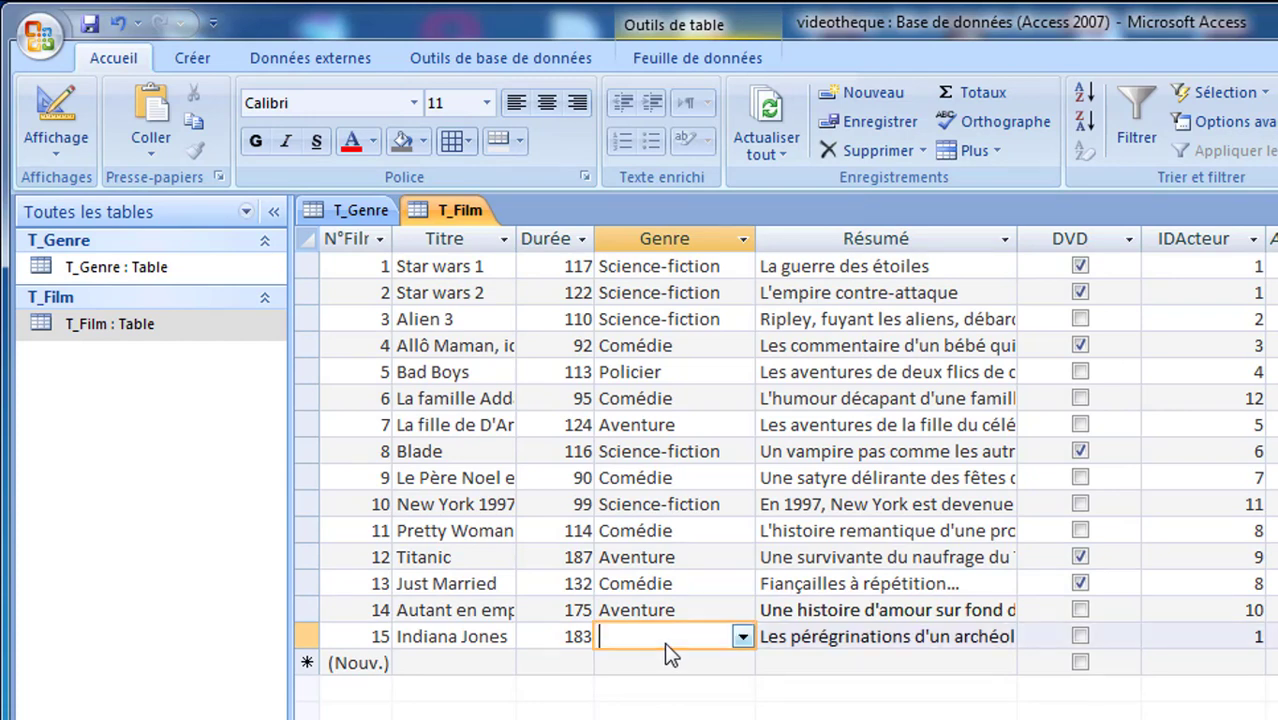
{"action": "type", "text": "a"}
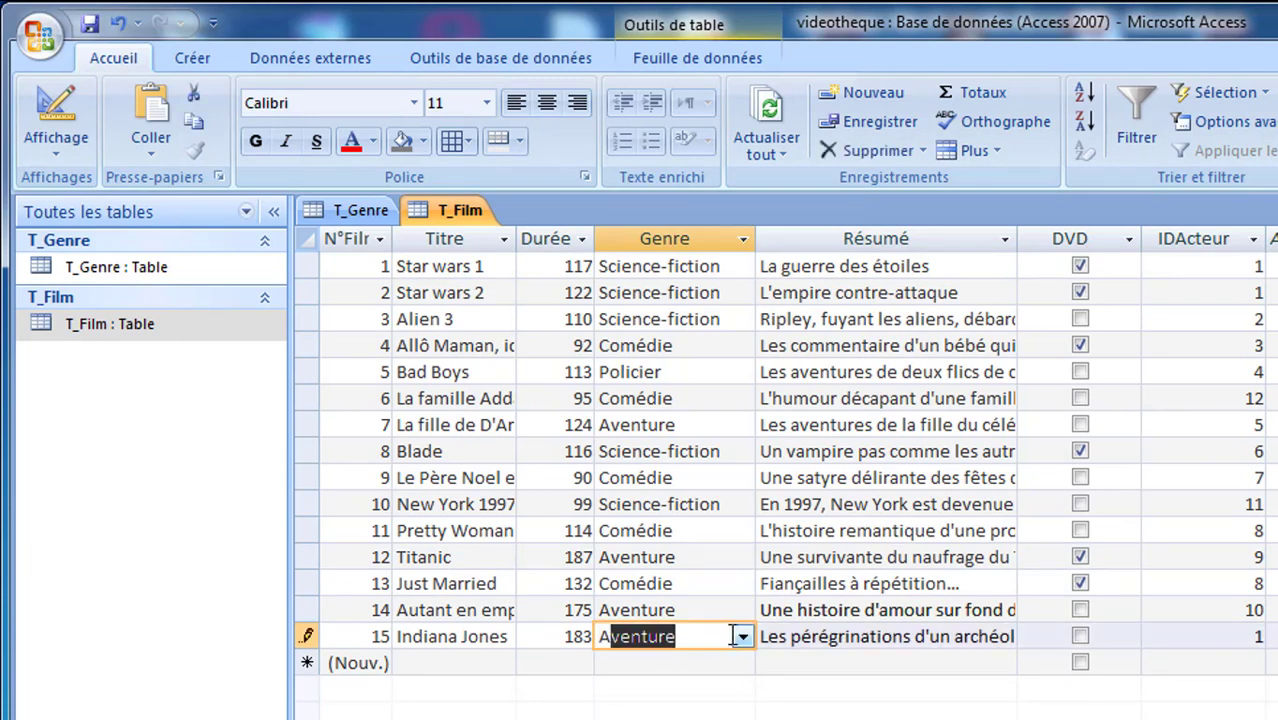
{"action": "key", "text": "Tab"}
{"action": "key", "text": "shift+Return"}
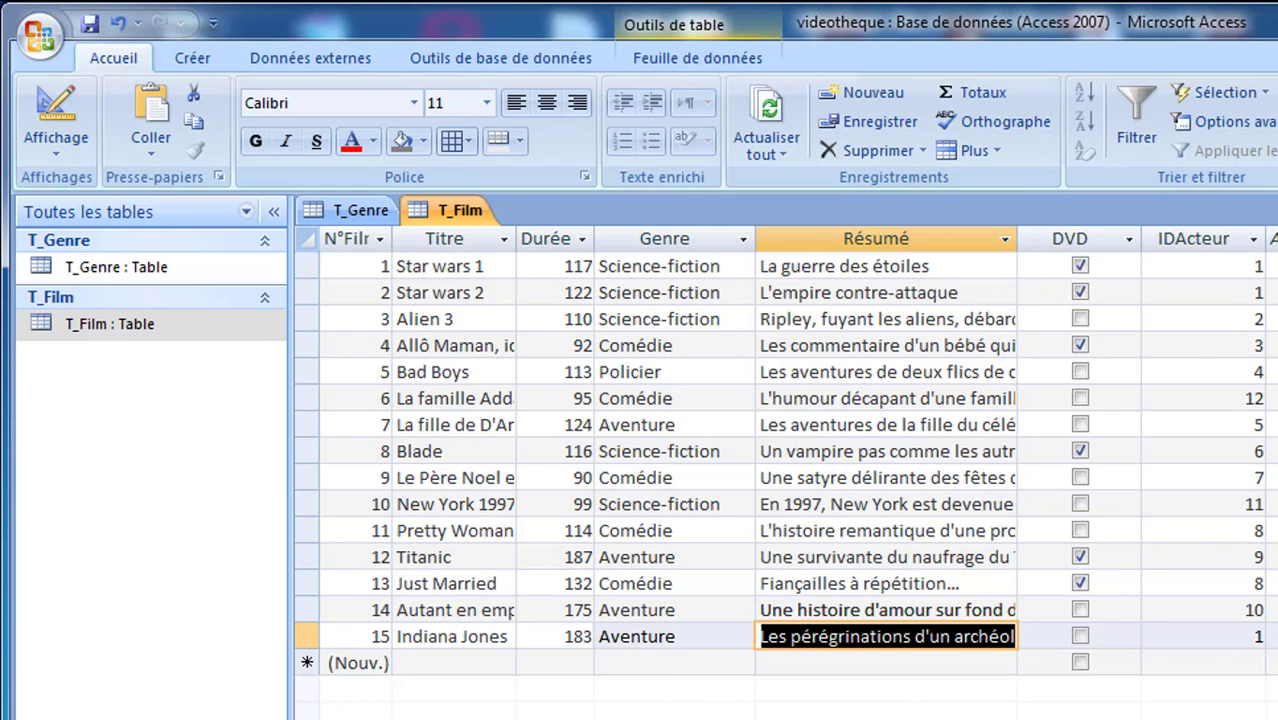
Switch to B3.pdf in Adobe Reader and read question 4 on the T_Acteur table's structure, primary key and data.
{"action": "key", "text": "alt+Tab"}
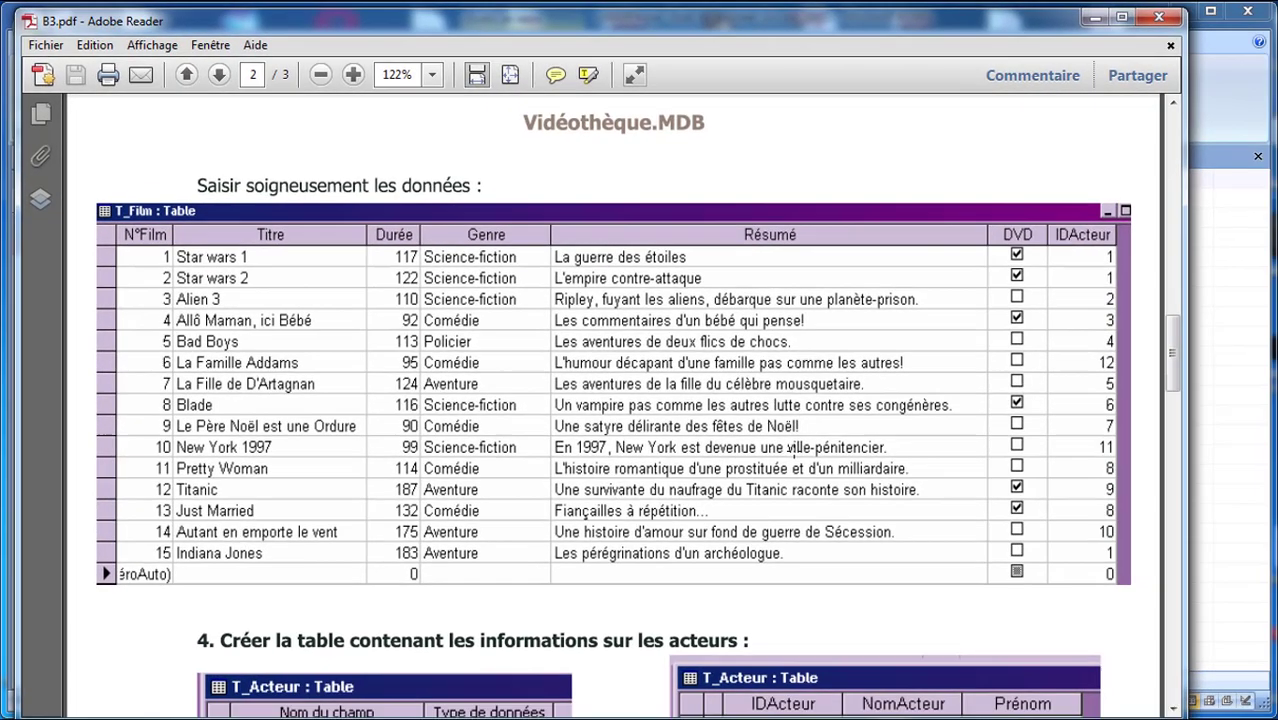
{"action": "scroll", "coordinate": [1050, 600], "scroll_direction": "down", "scroll_amount": 2}
{"action": "scroll", "coordinate": [793, 447], "scroll_direction": "up", "scroll_amount": 1}
{"action": "scroll", "coordinate": [793, 447], "scroll_direction": "down", "scroll_amount": 6}
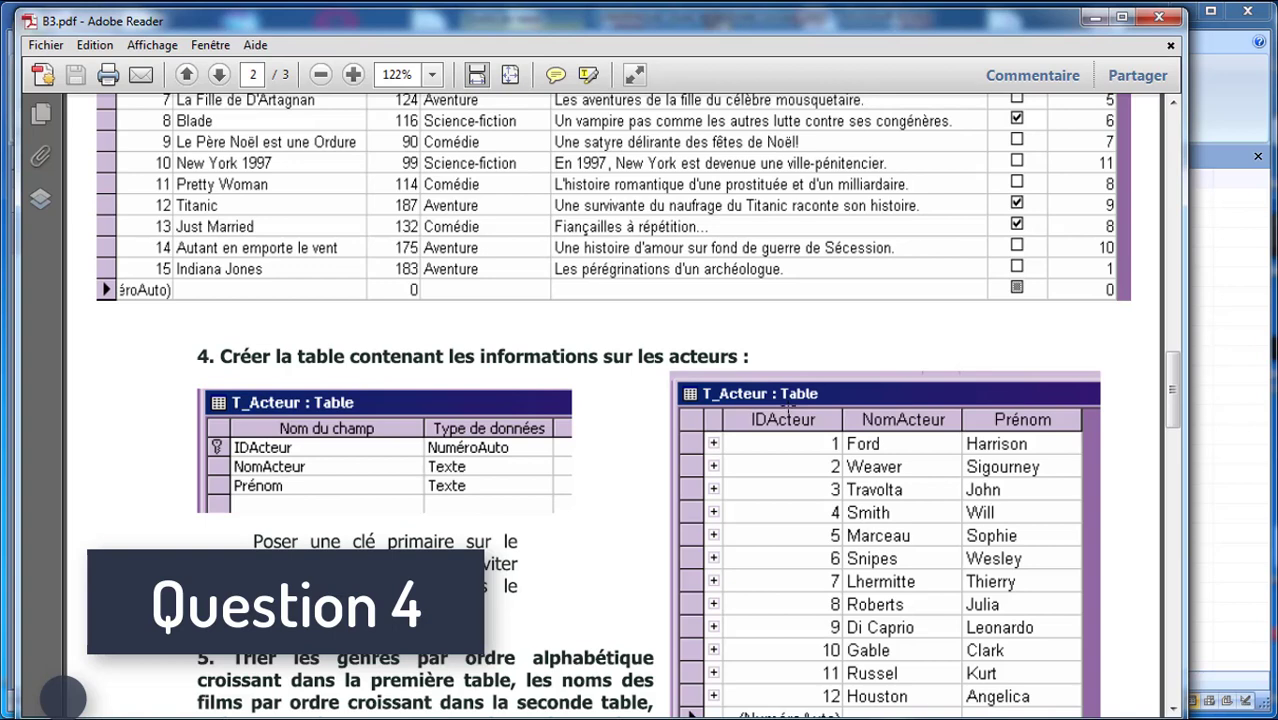
{"action": "scroll", "coordinate": [785, 408], "scroll_direction": "down", "scroll_amount": 2}
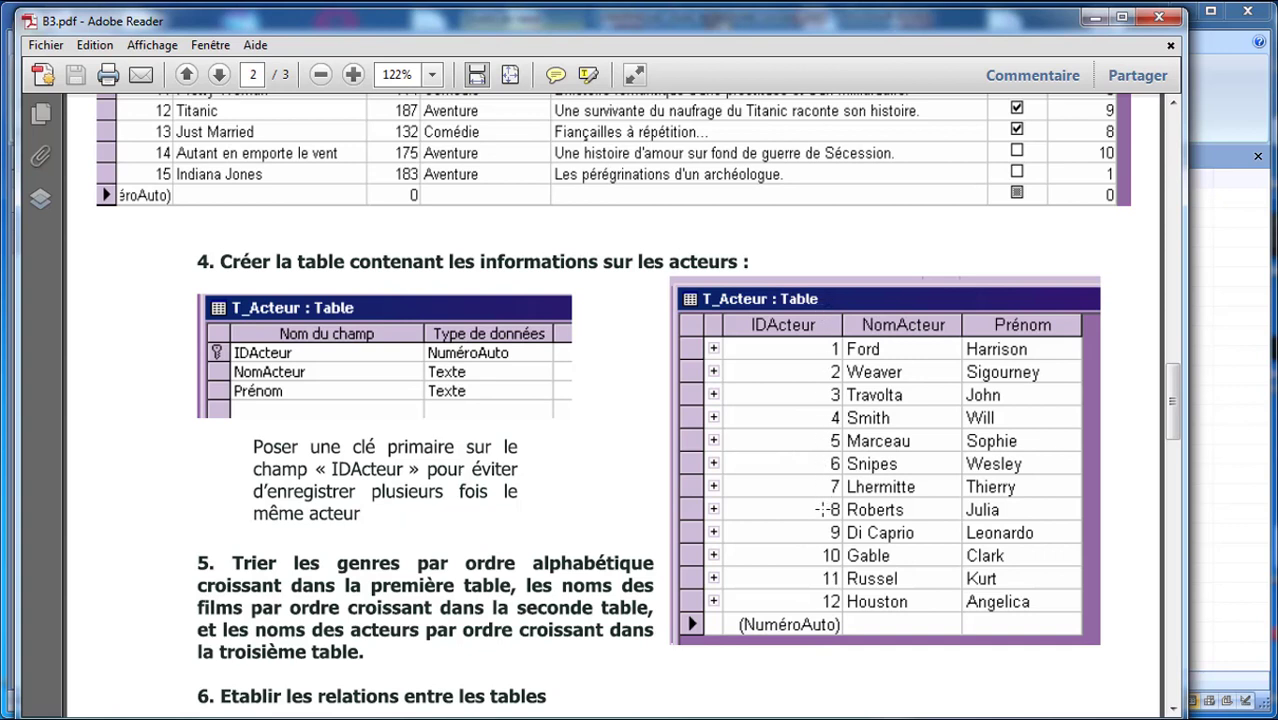
{"action": "scroll", "coordinate": [825, 509], "scroll_direction": "down", "scroll_amount": 1}
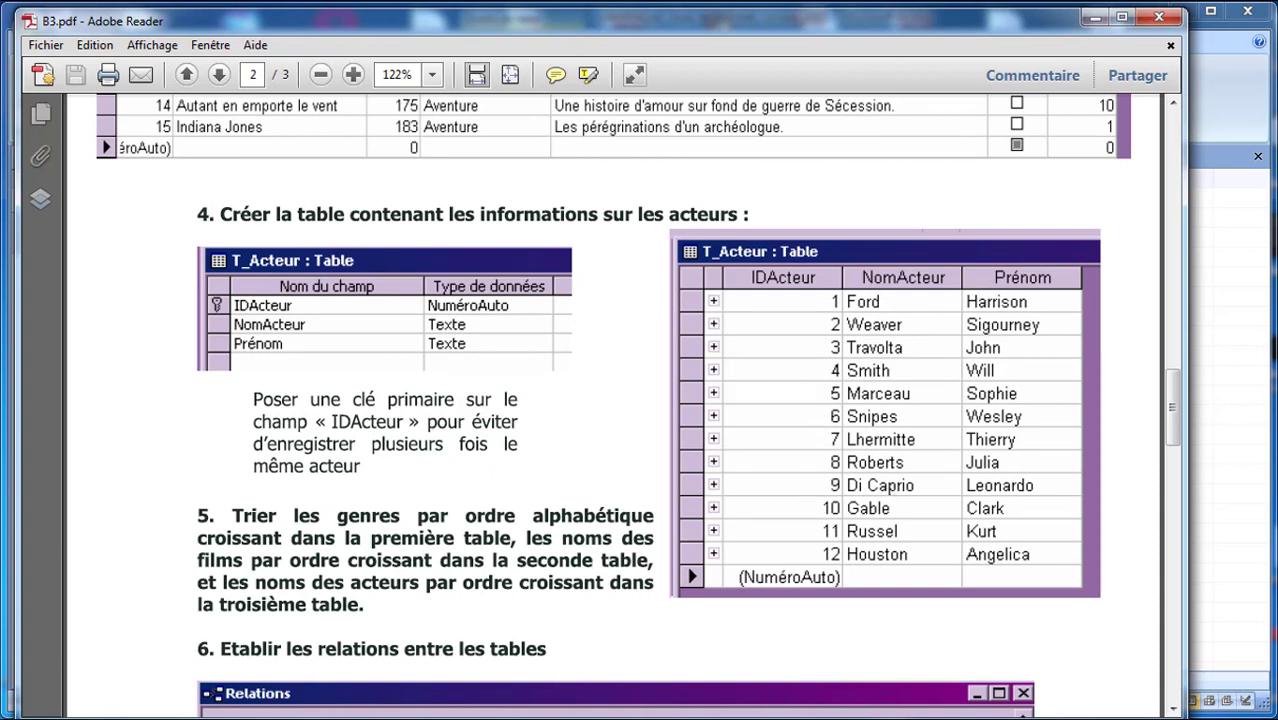
Switch back to Access and close the T_Film and T_Genre tables.
{"action": "key", "text": "alt+Tab"}
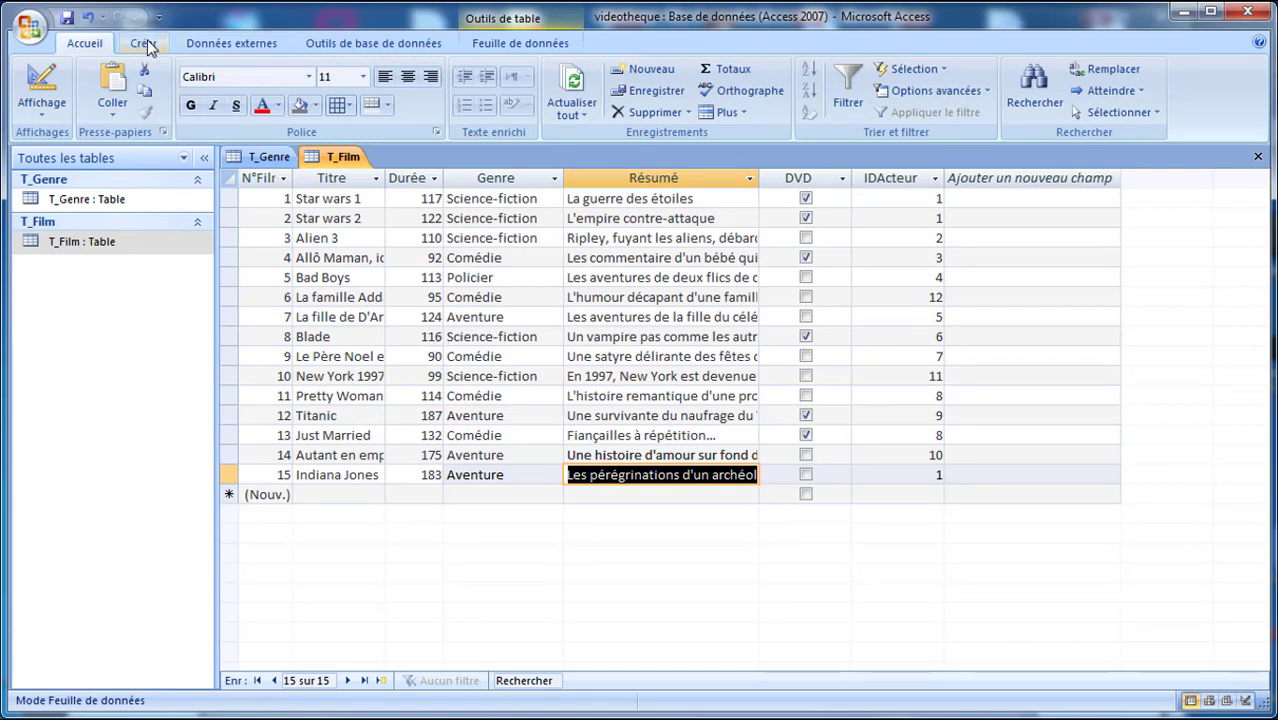
{"action": "right_click", "coordinate": [333, 157]}
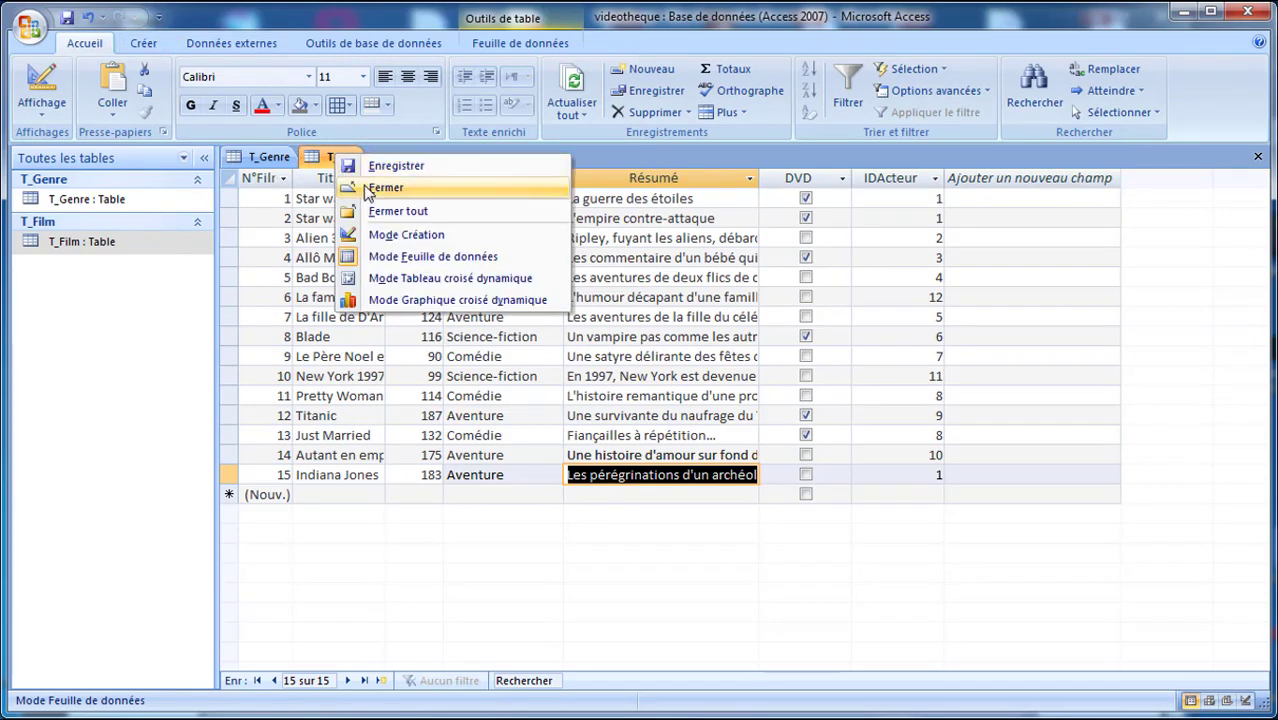
{"action": "left_click", "coordinate": [366, 188]}
{"action": "right_click", "coordinate": [268, 157]}
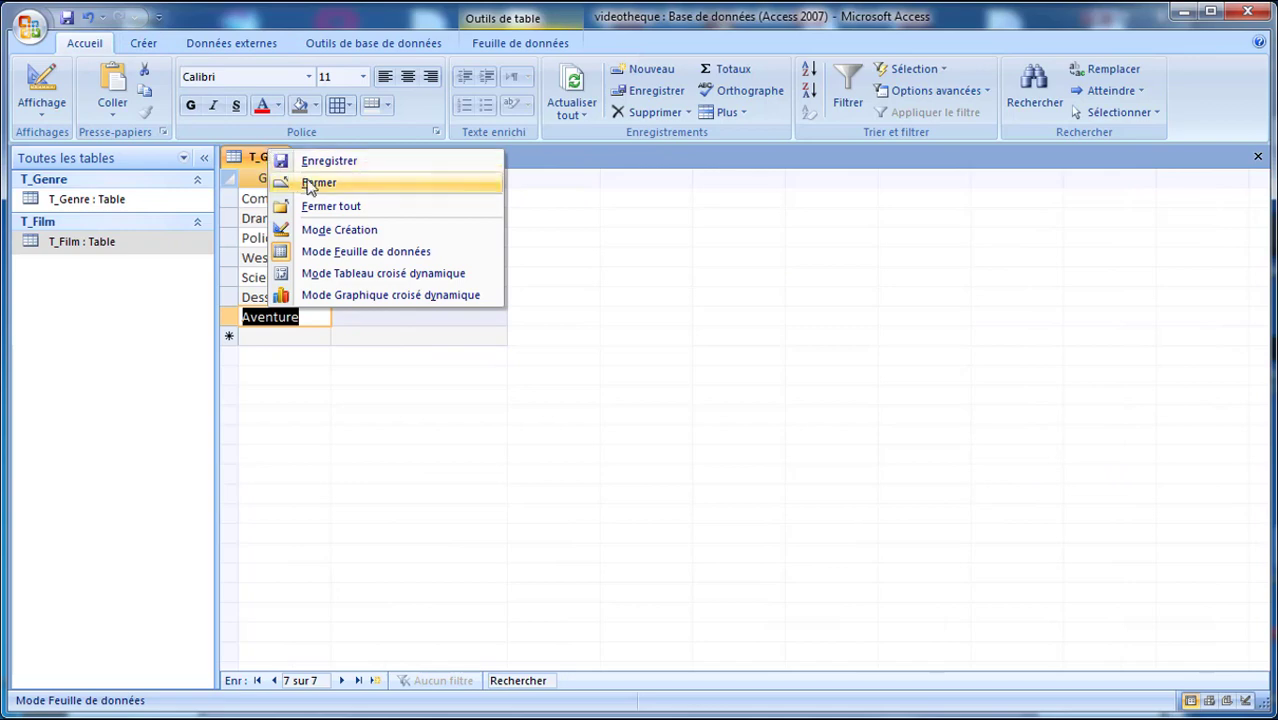
{"action": "left_click", "coordinate": [335, 182]}
Create a new table in design view and add an IDActeur field with the NuméroAuto data type.
{"action": "left_click", "coordinate": [143, 43]}
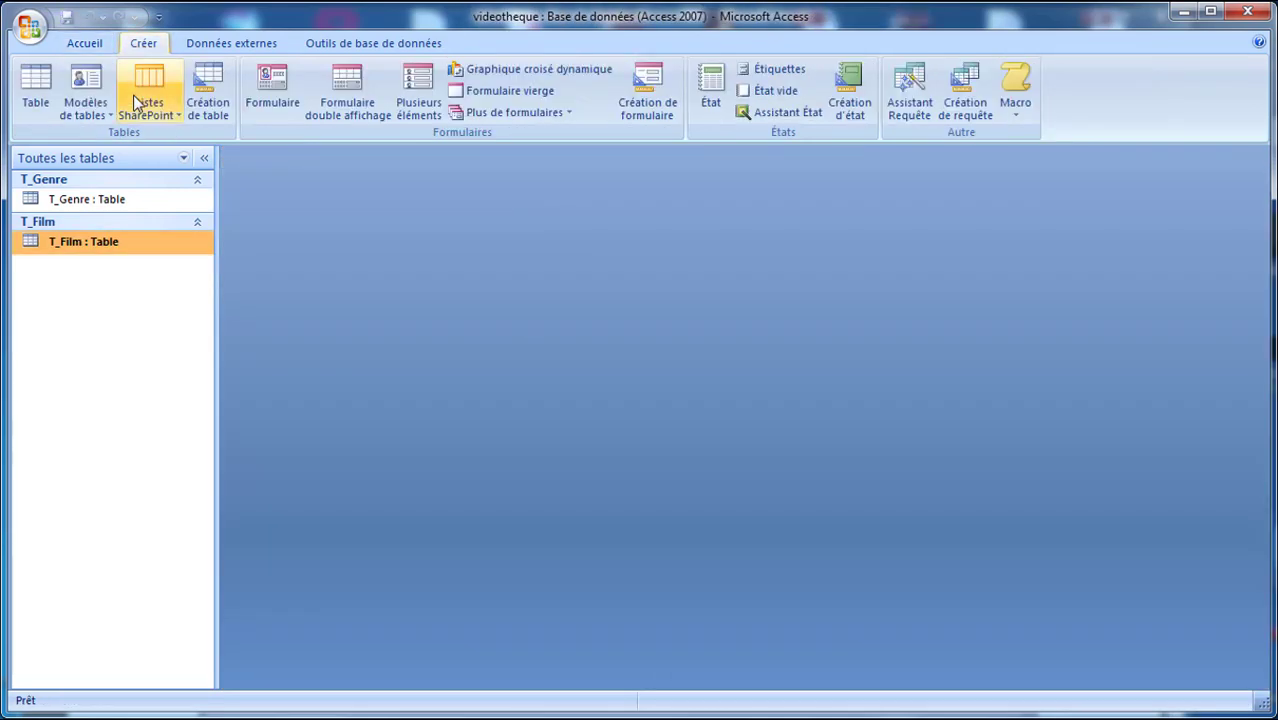
{"action": "left_click", "coordinate": [210, 113]}
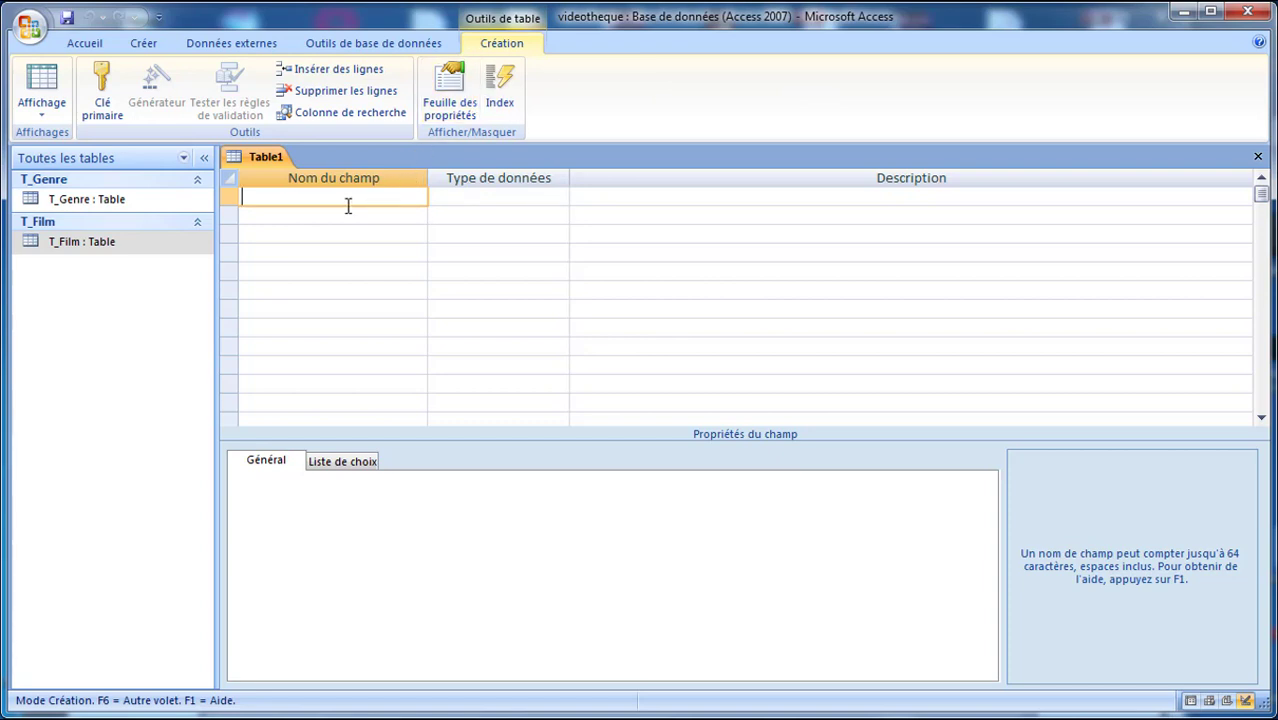
{"action": "type", "text": "IDActeur"}
{"action": "key", "text": "Tab"}
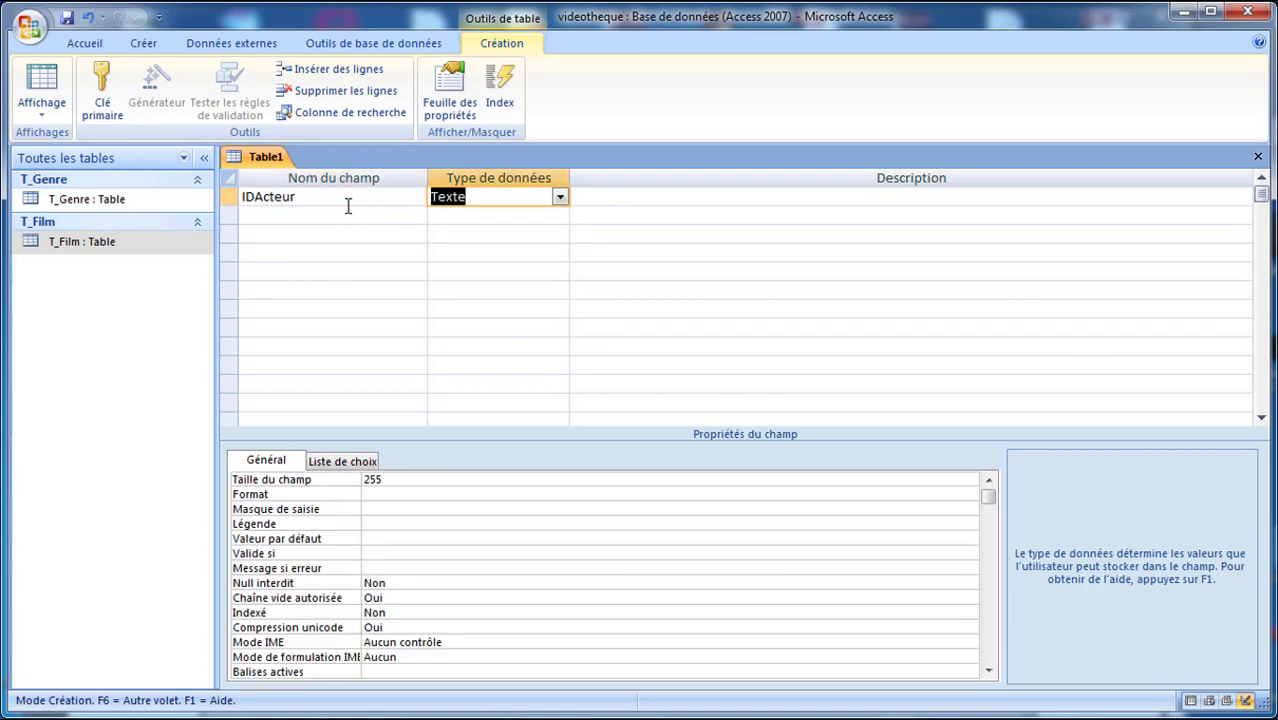
{"action": "left_click", "coordinate": [560, 197]}
{"action": "left_click", "coordinate": [545, 309]}
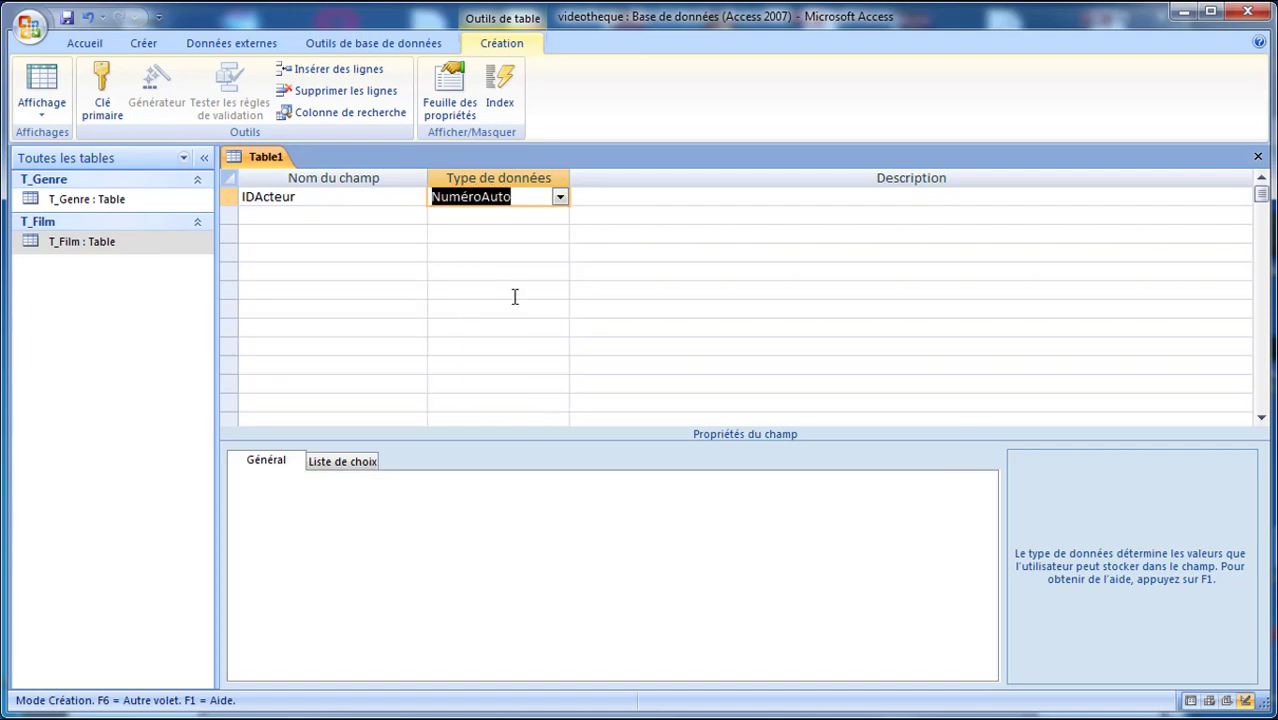
Add the fields NomActeur and Prénom to the new table, both with the Texte data type.
{"action": "left_click", "coordinate": [376, 216]}
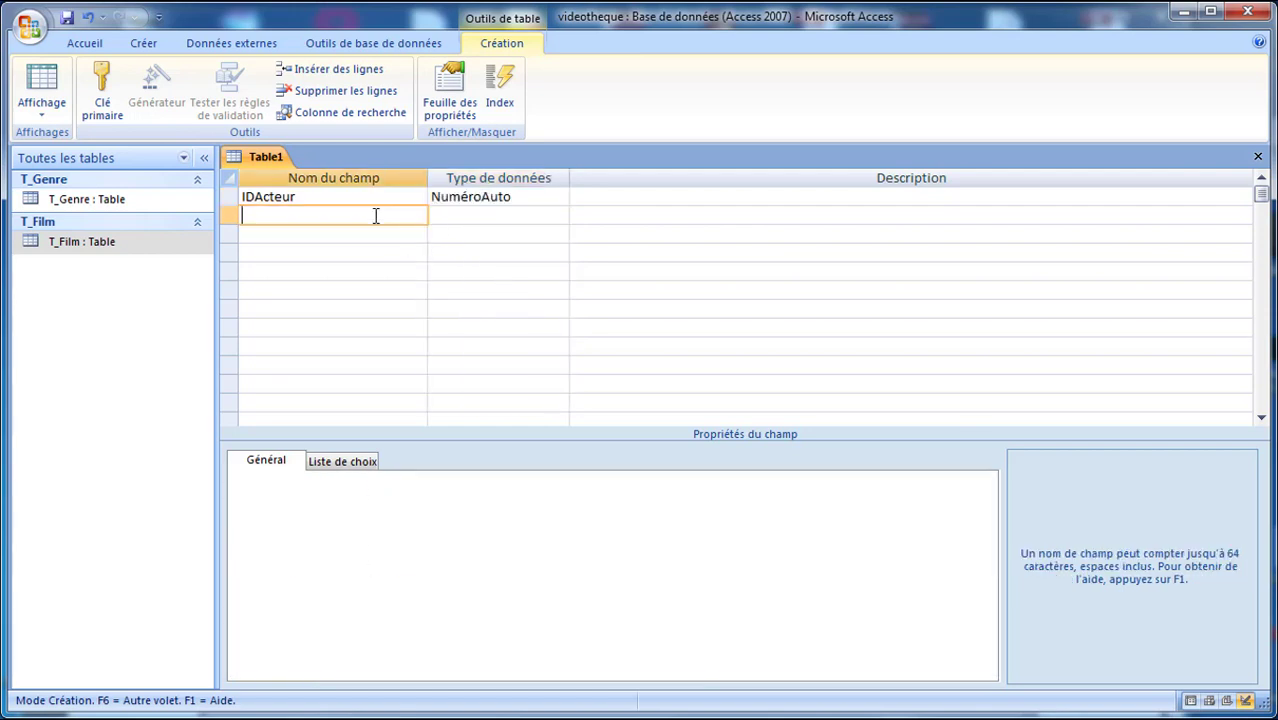
{"action": "type", "text": "NomActeur"}
{"action": "key", "text": "Tab"}
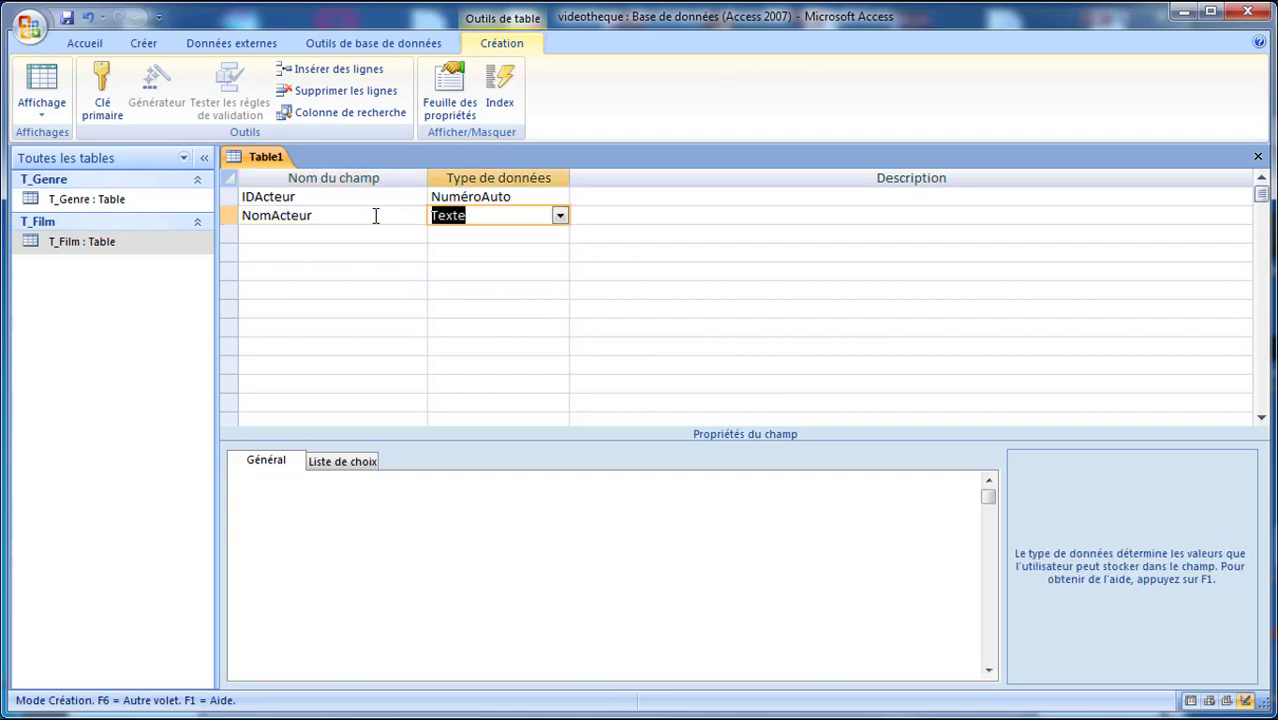
{"action": "key", "text": "Tab"}
{"action": "key", "text": "Tab"}
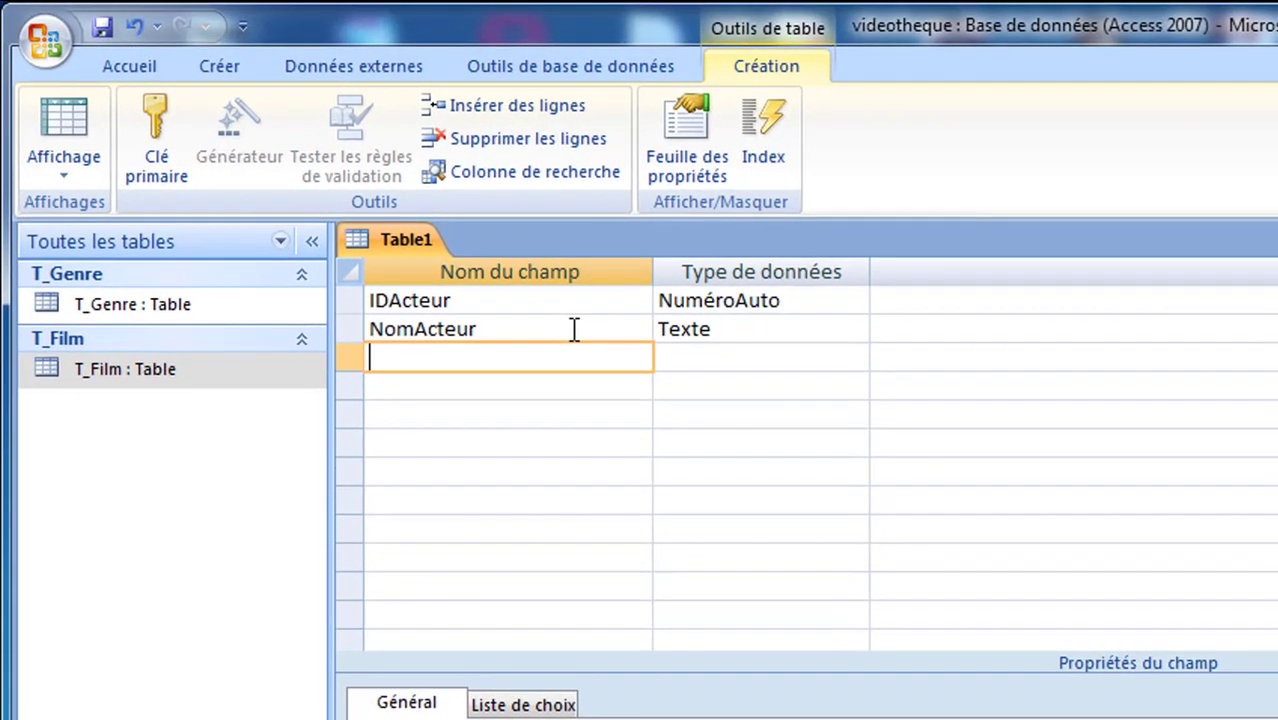
{"action": "type", "text": "Prénom"}
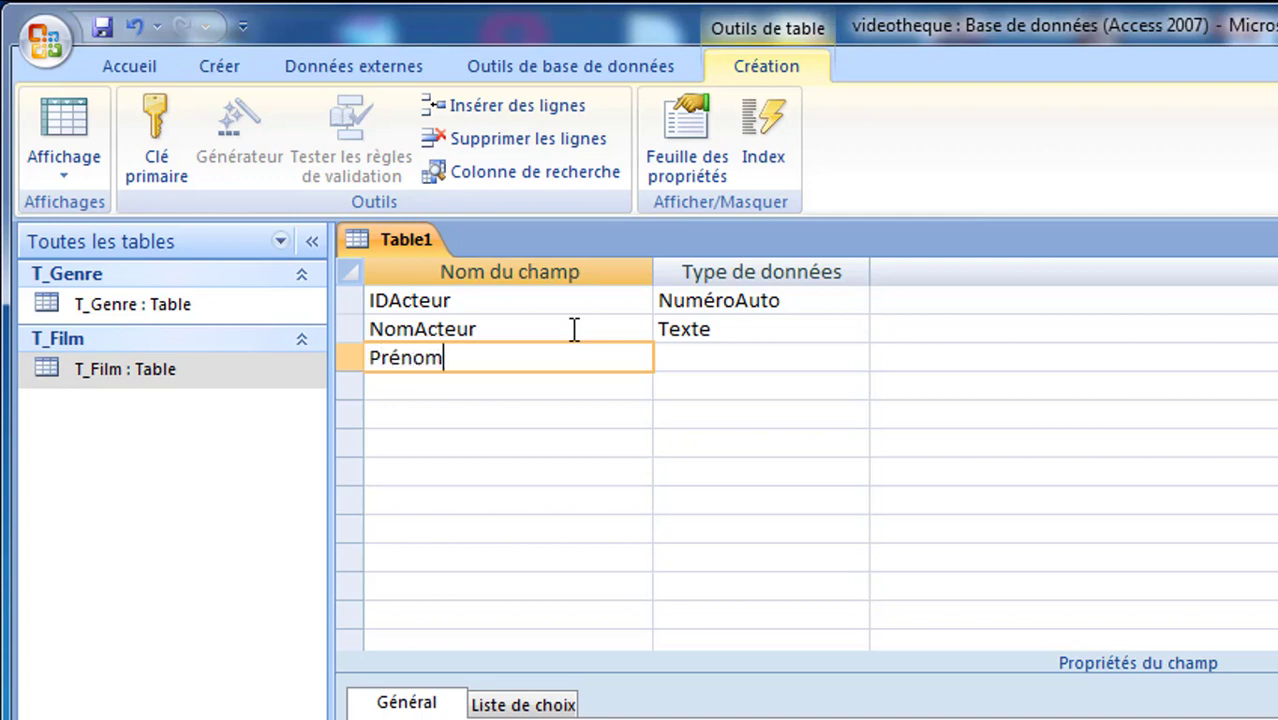
{"action": "key", "text": "Tab"}
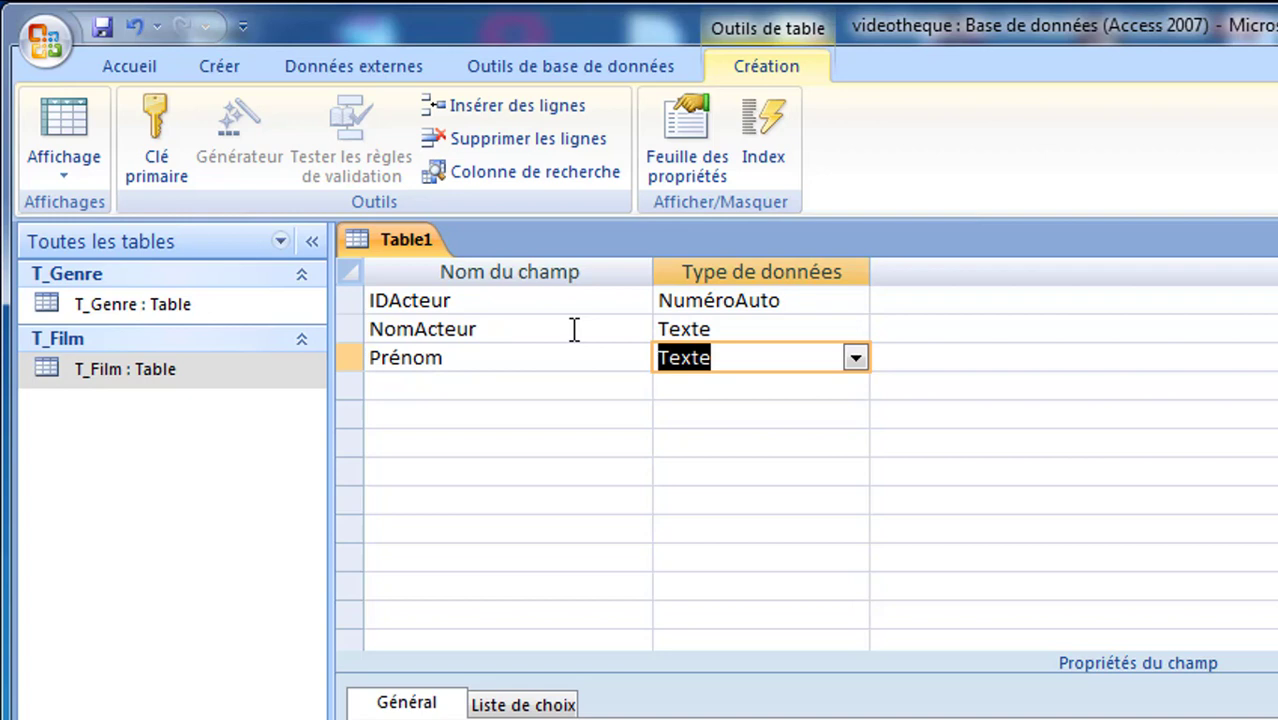
Save the table as T_Acteur and accept the automatic creation of a primary key.
{"action": "key", "text": "ctrl+s"}
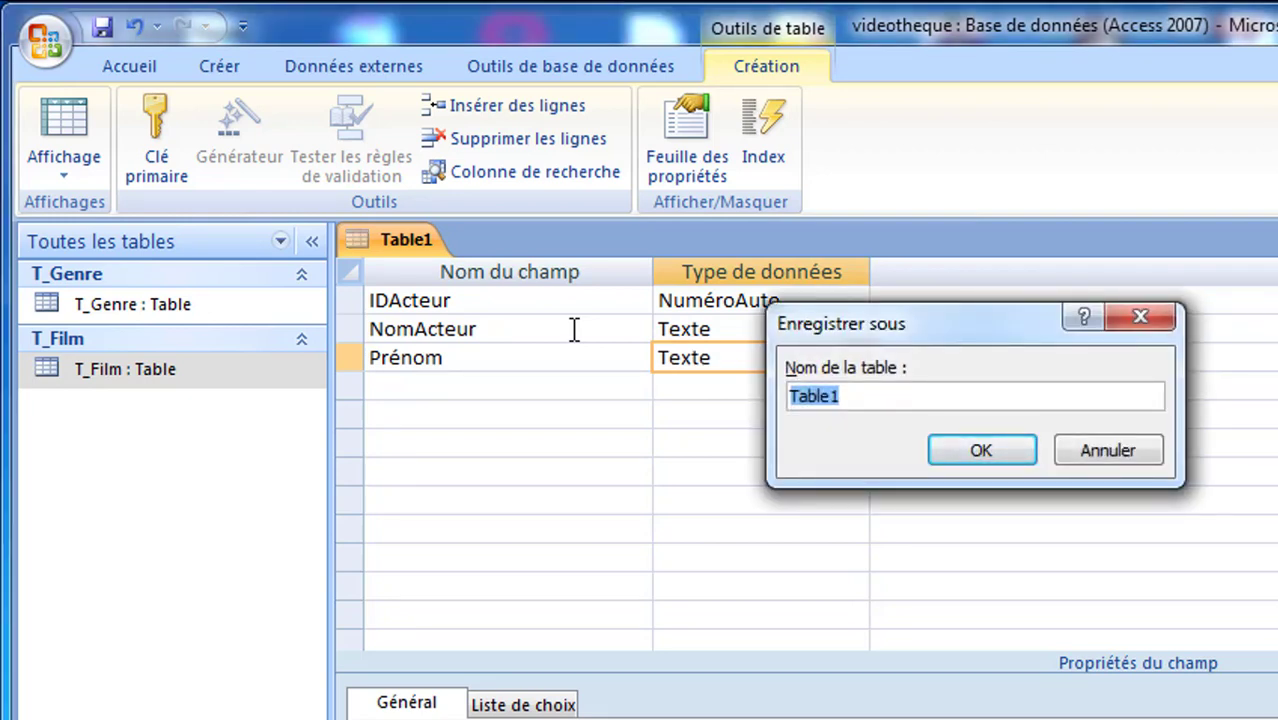
{"action": "type", "text": "T_"}
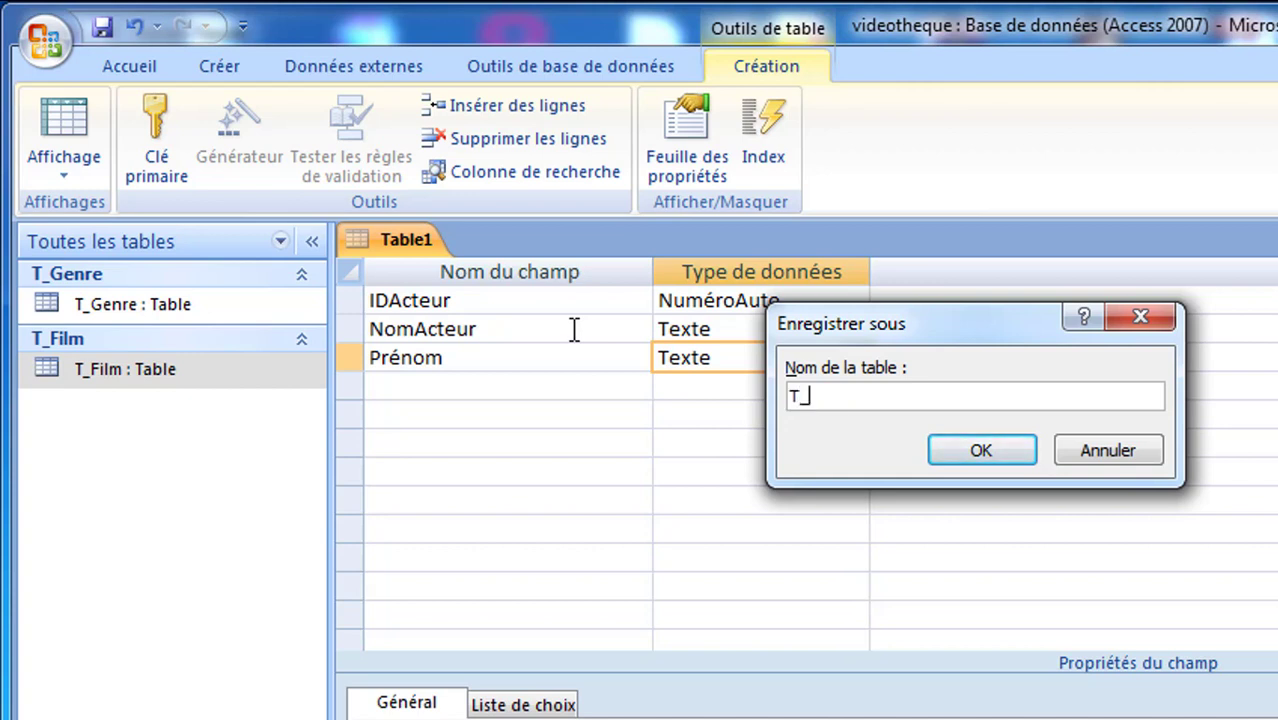
{"action": "type", "text": "Acteur"}
{"action": "key", "text": "Return"}
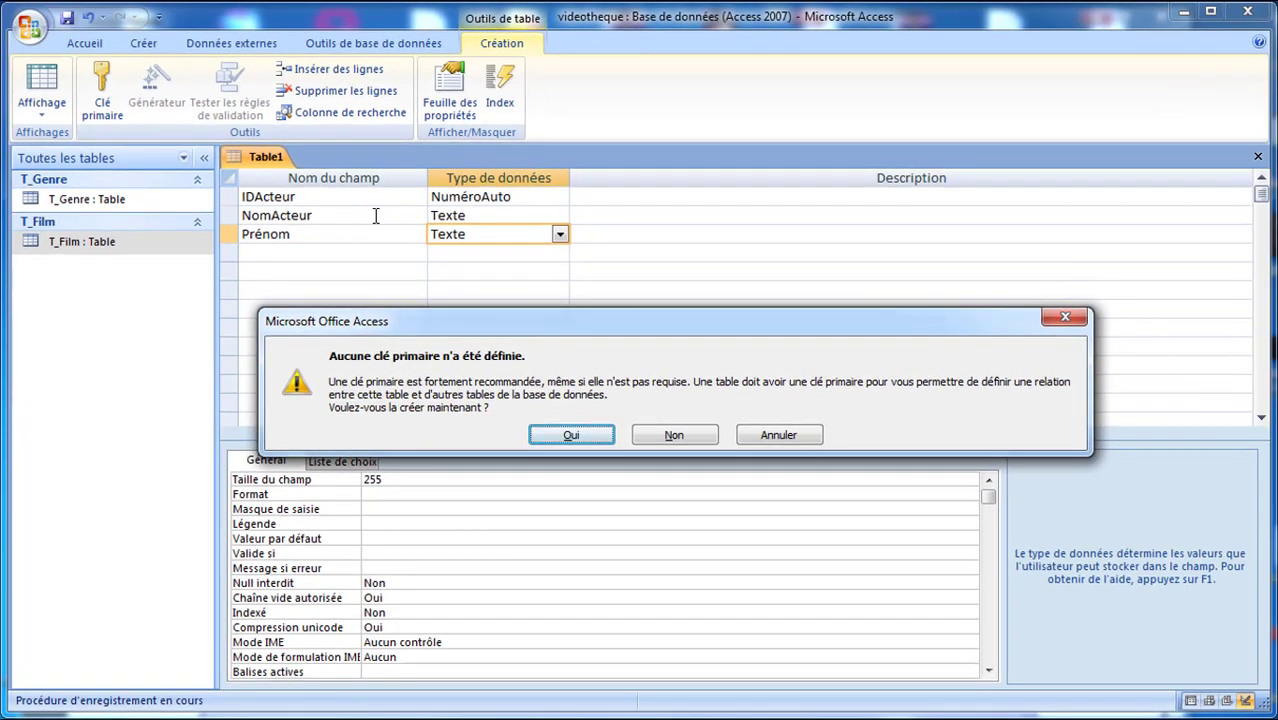
{"action": "key", "text": "Return"}
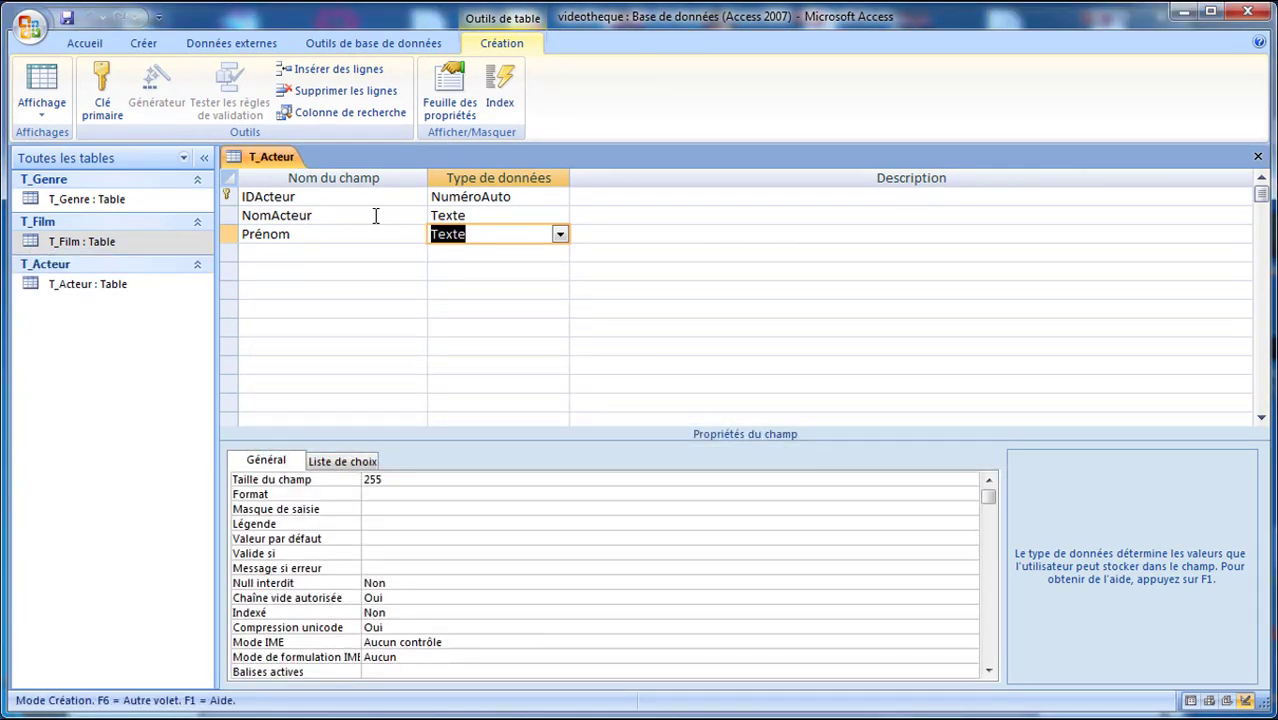
Display the T_Acteur table in datasheet view and select the first record's IDActeur cell.
{"action": "right_click", "coordinate": [266, 158]}
{"action": "left_click", "coordinate": [300, 259]}
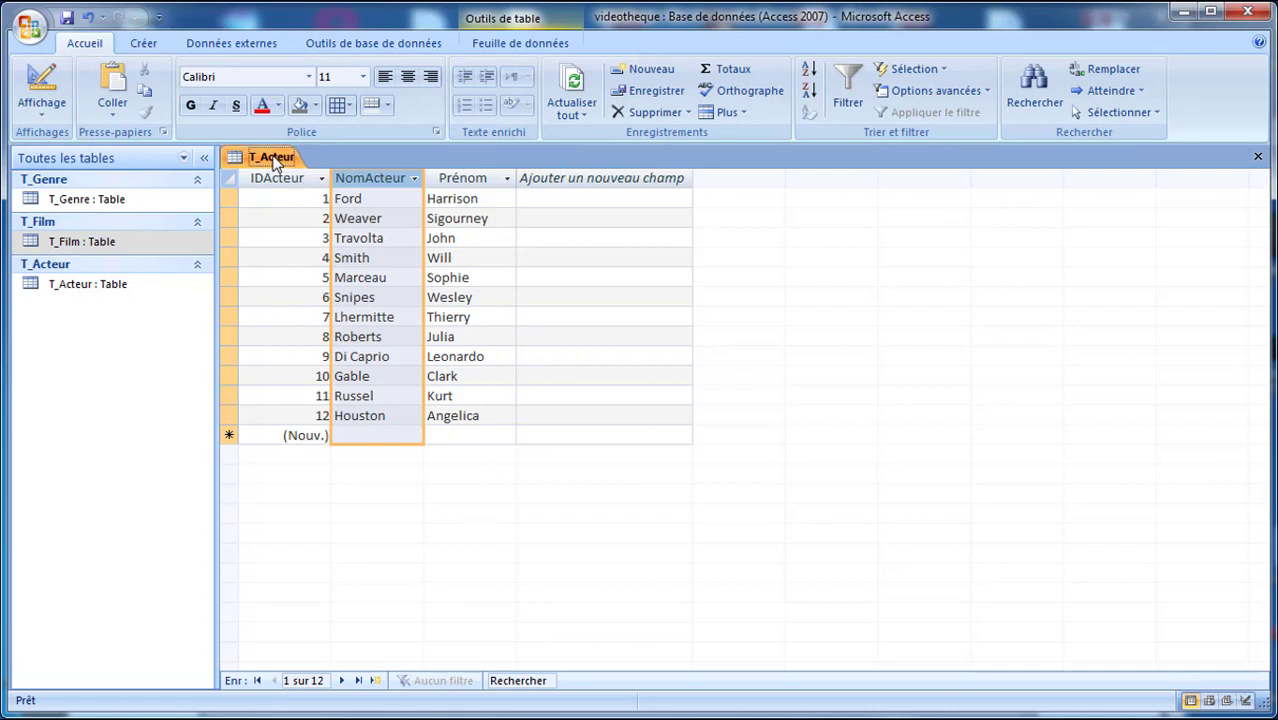
{"action": "left_click", "coordinate": [294, 196]}
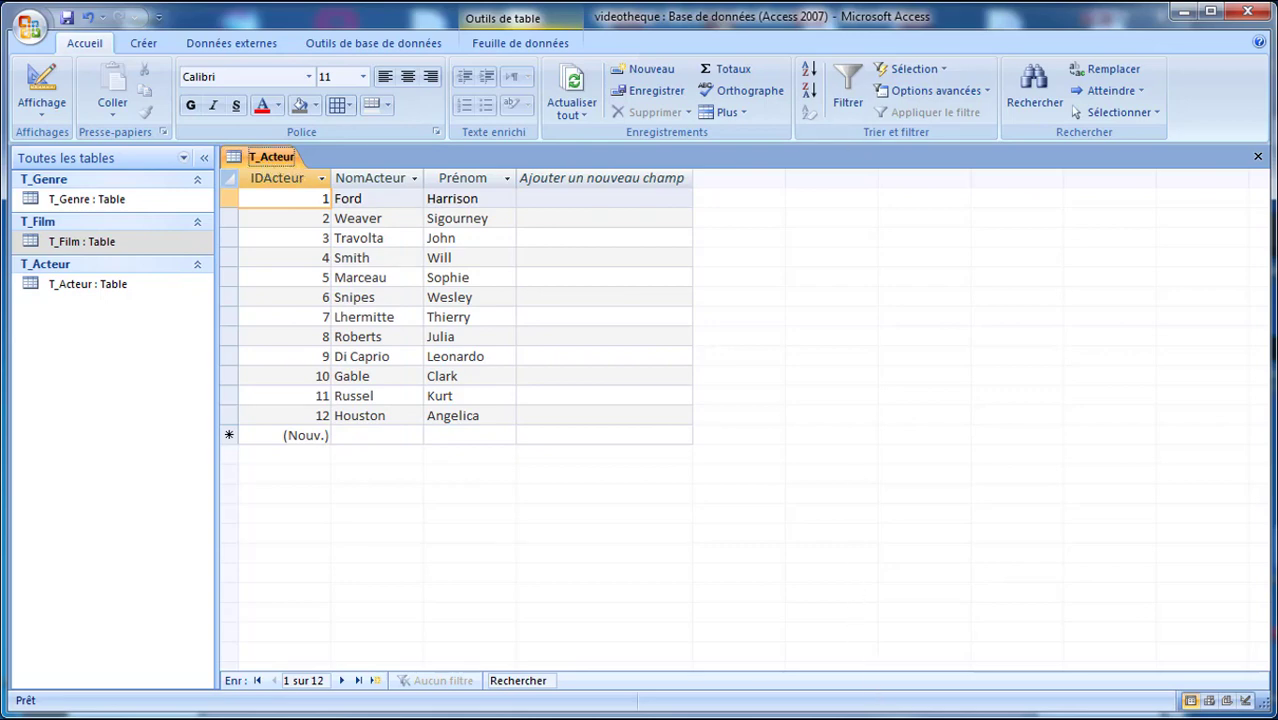
Check question 5 in B3.pdf in Adobe Reader, return to Access and sort T_Genre's Genre column from A to Z.
{"action": "key", "text": "alt+Tab"}
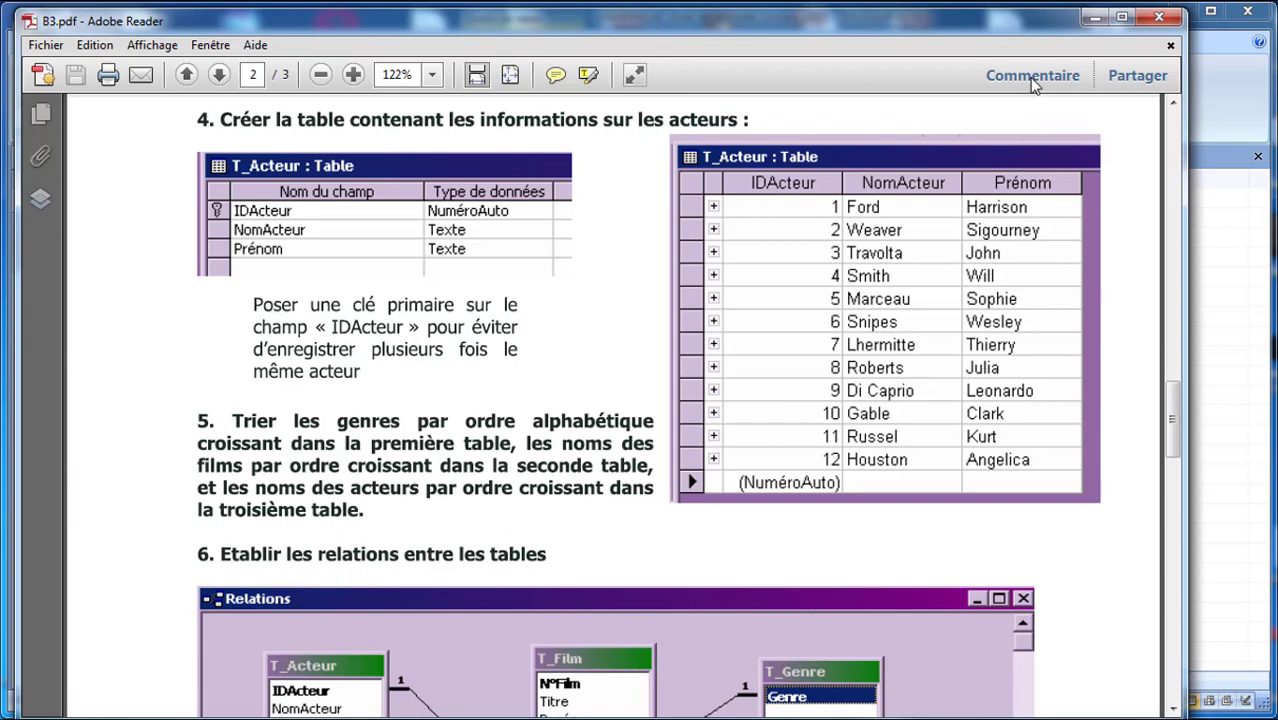
{"action": "left_click", "coordinate": [1094, 18]}
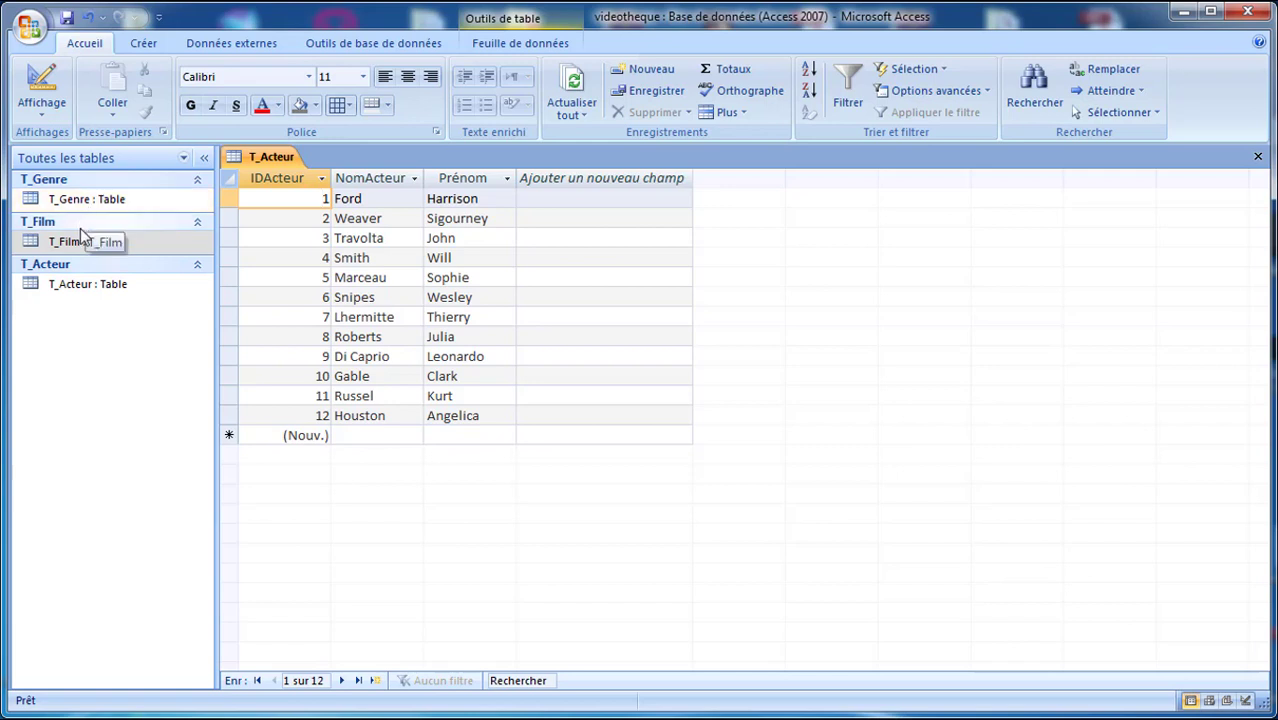
{"action": "double_click", "coordinate": [75, 202]}
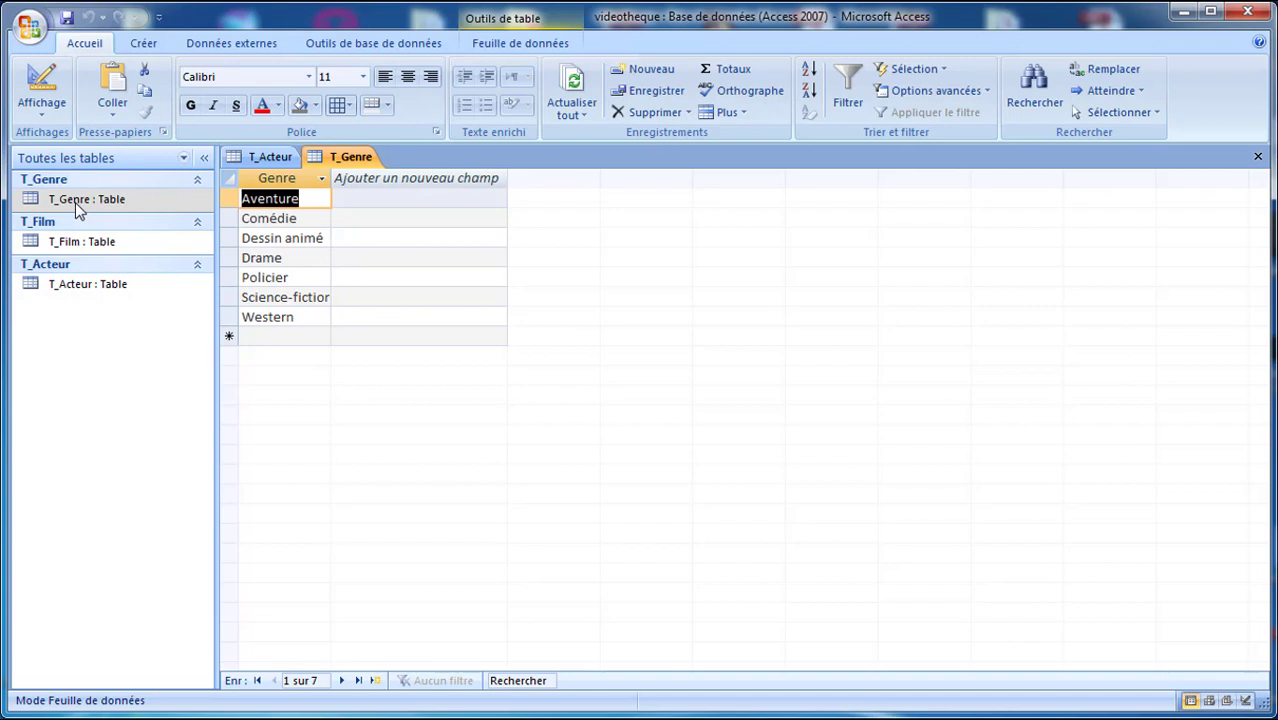
{"action": "left_click", "coordinate": [322, 179]}
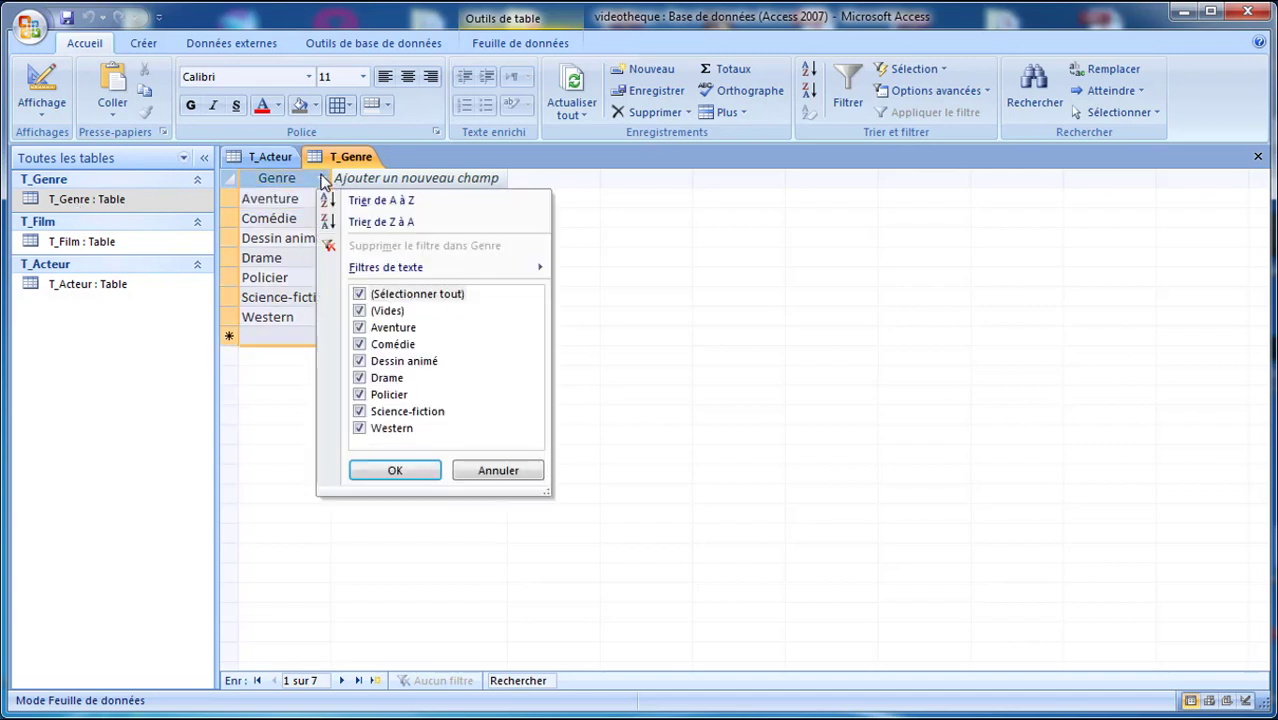
{"action": "left_click", "coordinate": [372, 202]}
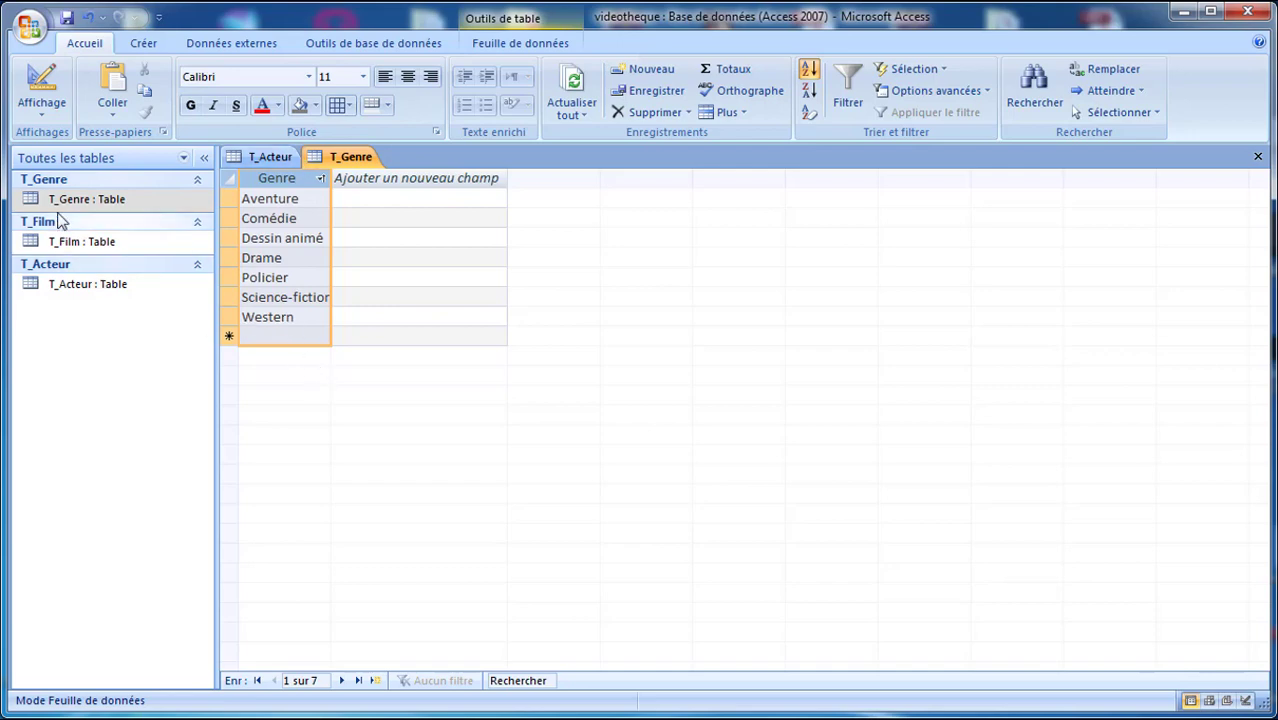
Open the T_Film table and sort its Titre column from A to Z.
{"action": "double_click", "coordinate": [58, 245]}
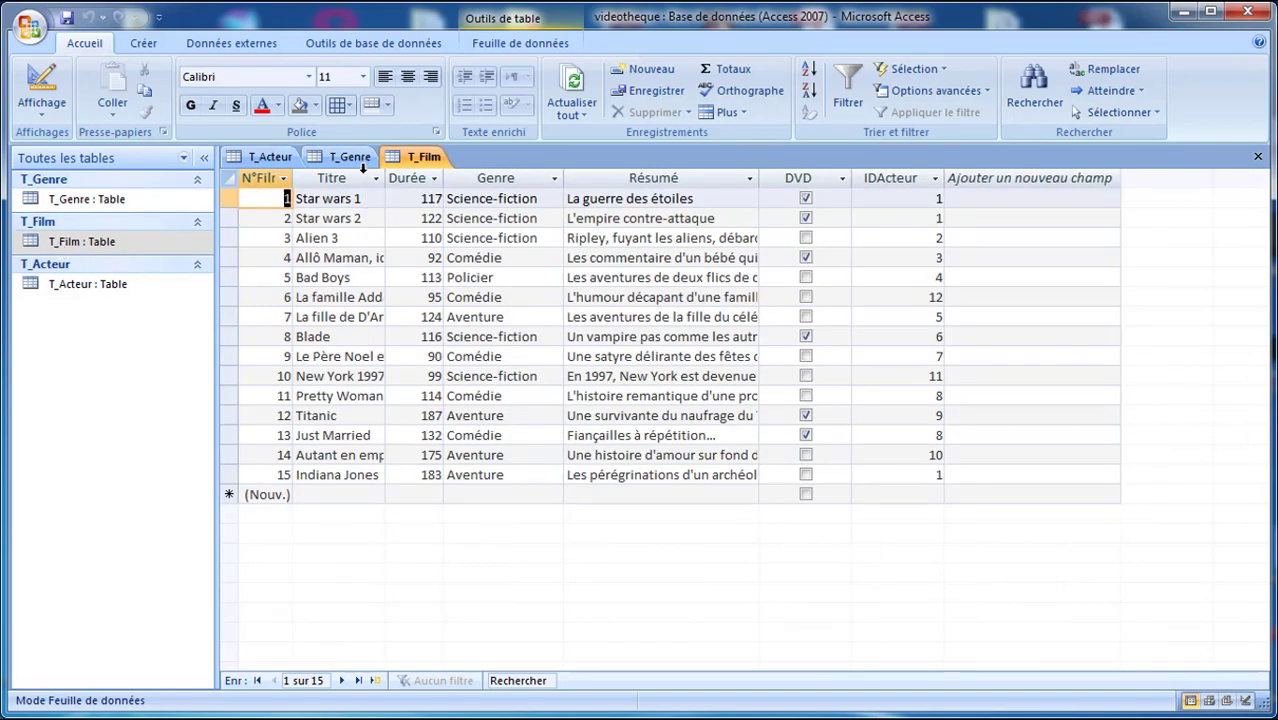
{"action": "left_click", "coordinate": [375, 178]}
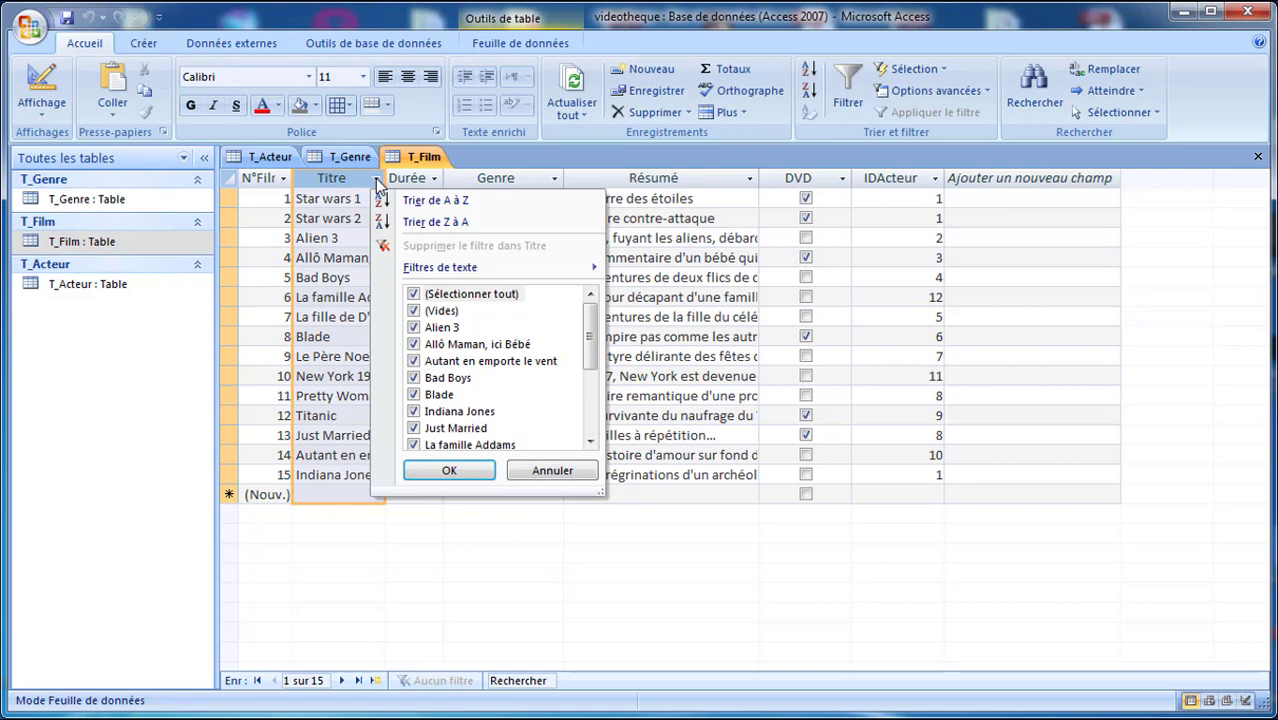
{"action": "left_click", "coordinate": [430, 201]}
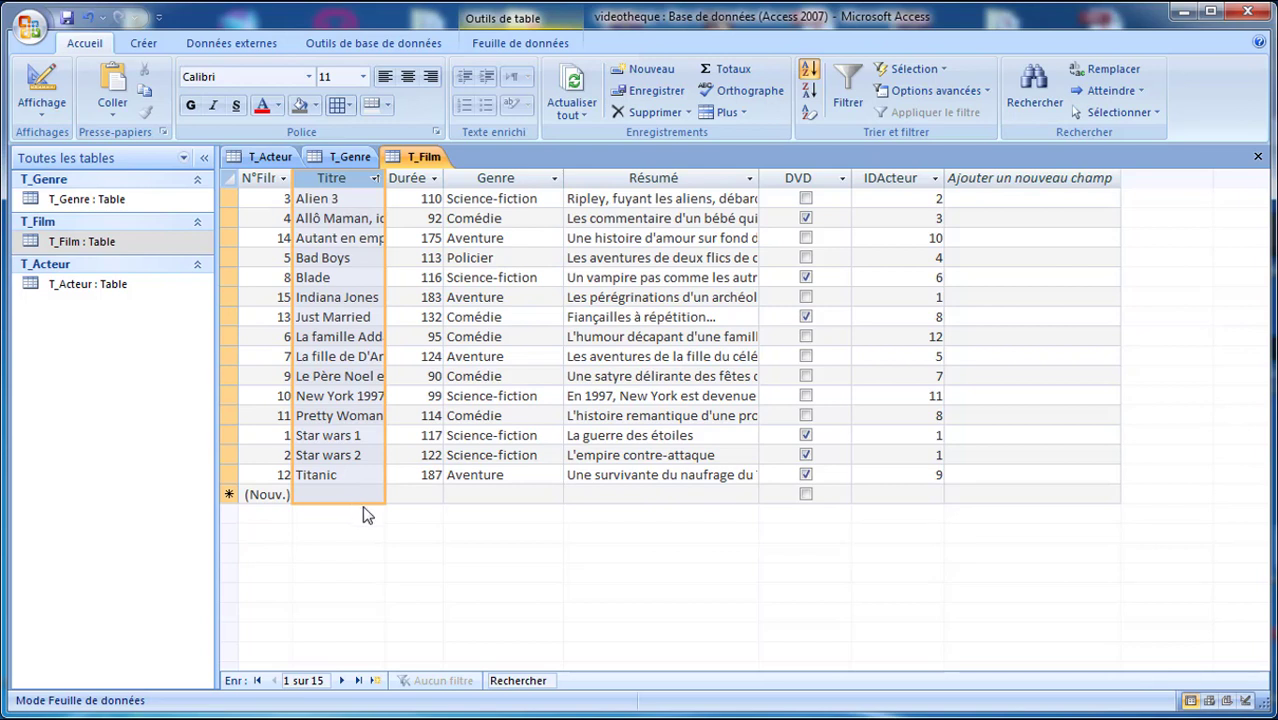
Bring up the T_Acteur table and sort its NomActeur column from A to Z.
{"action": "double_click", "coordinate": [72, 286]}
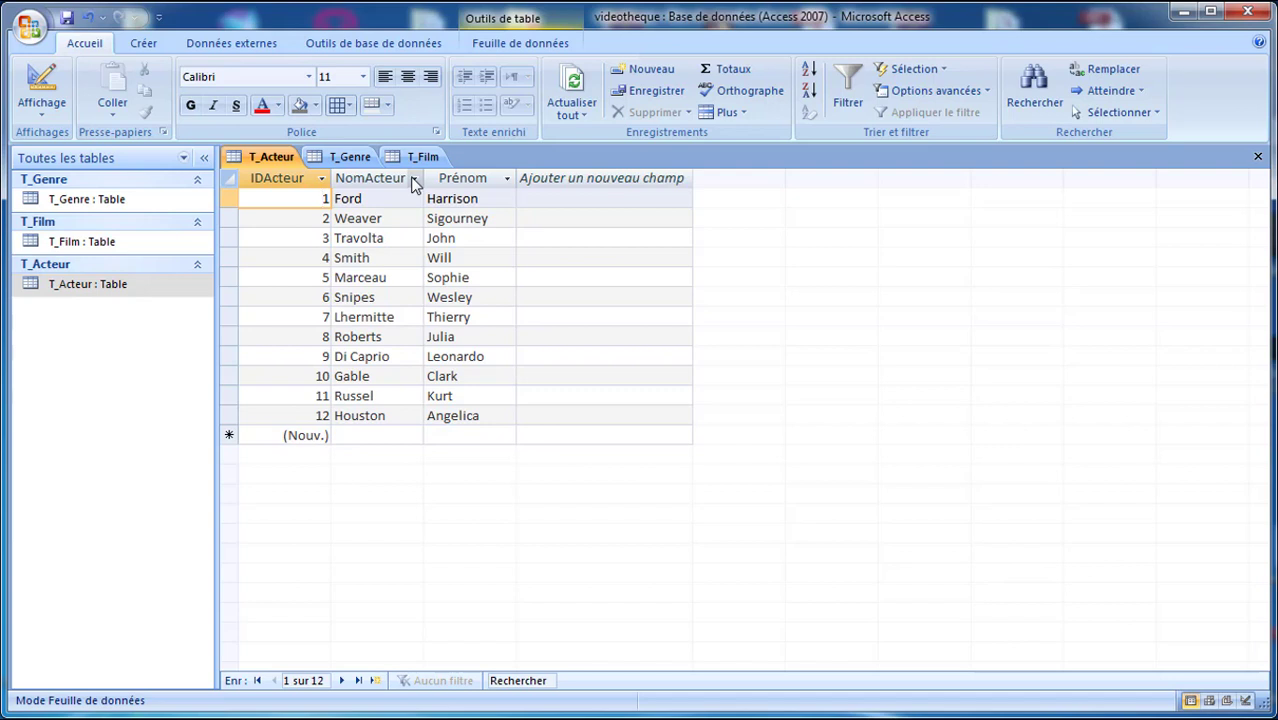
{"action": "left_click", "coordinate": [413, 180]}
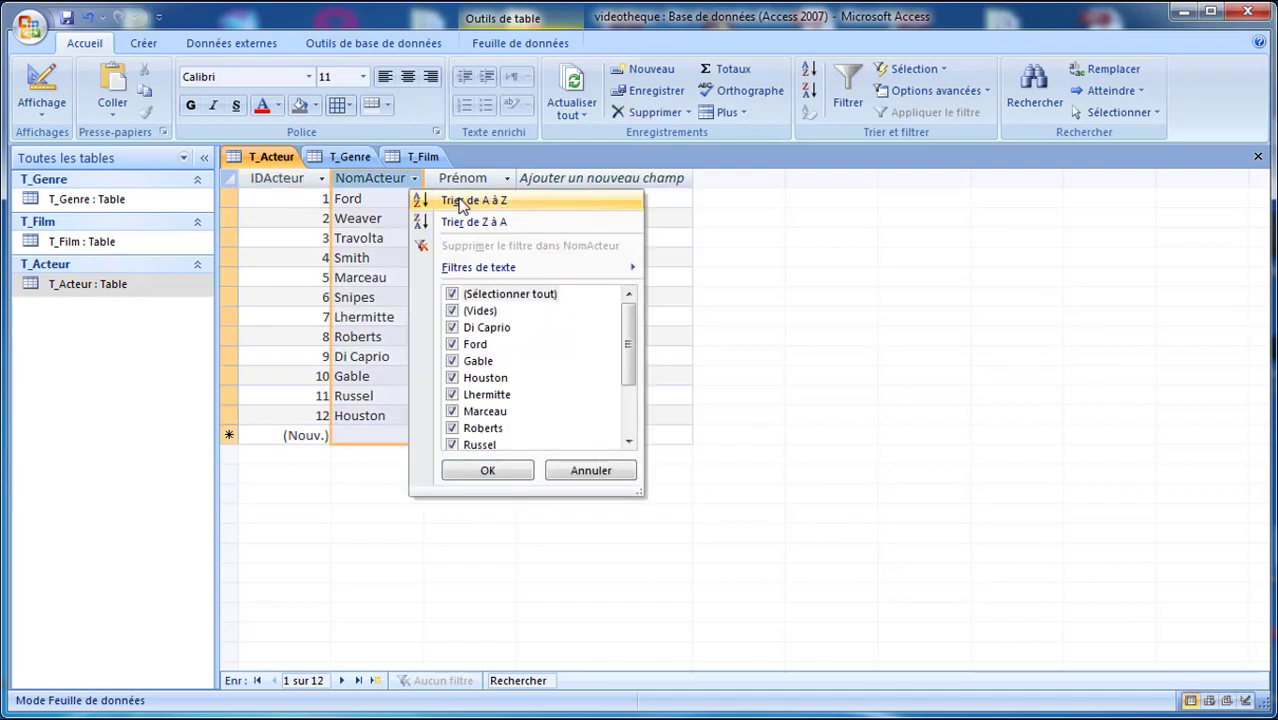
{"action": "left_click", "coordinate": [460, 202]}
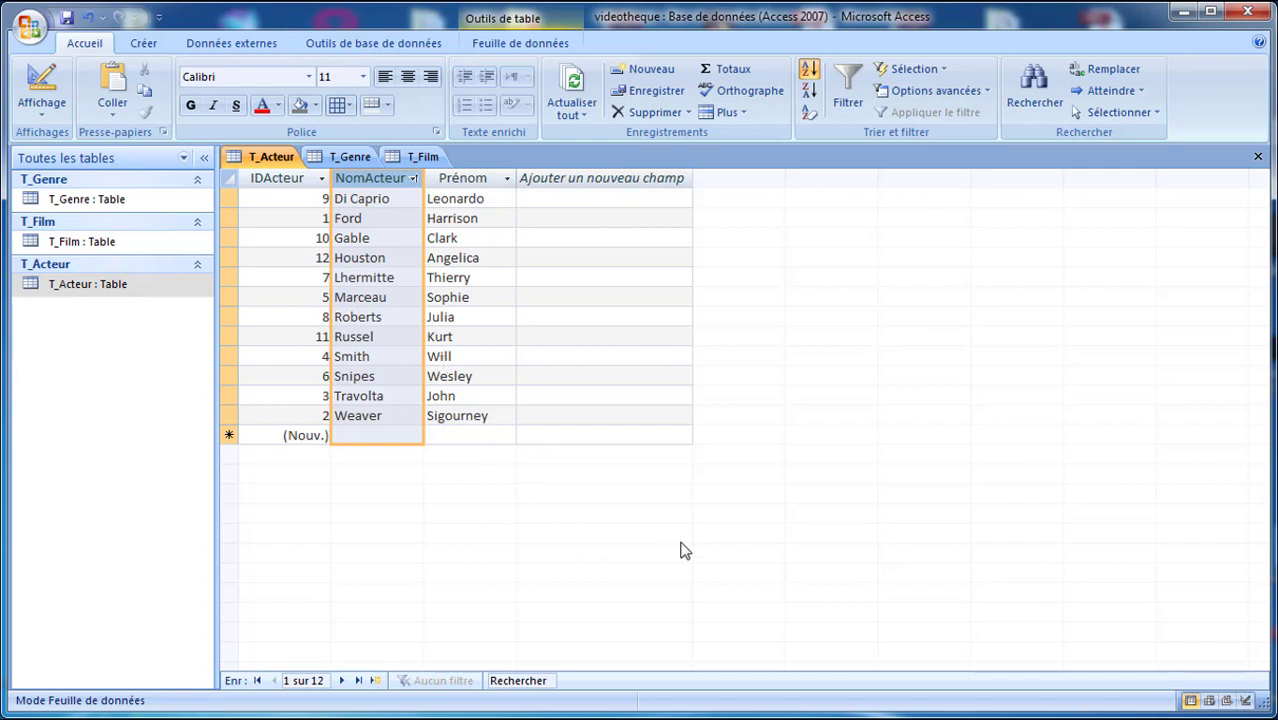
Review the sort order of the film titles in T_Film and the actor names in T_Acteur.
{"action": "double_click", "coordinate": [73, 243]}
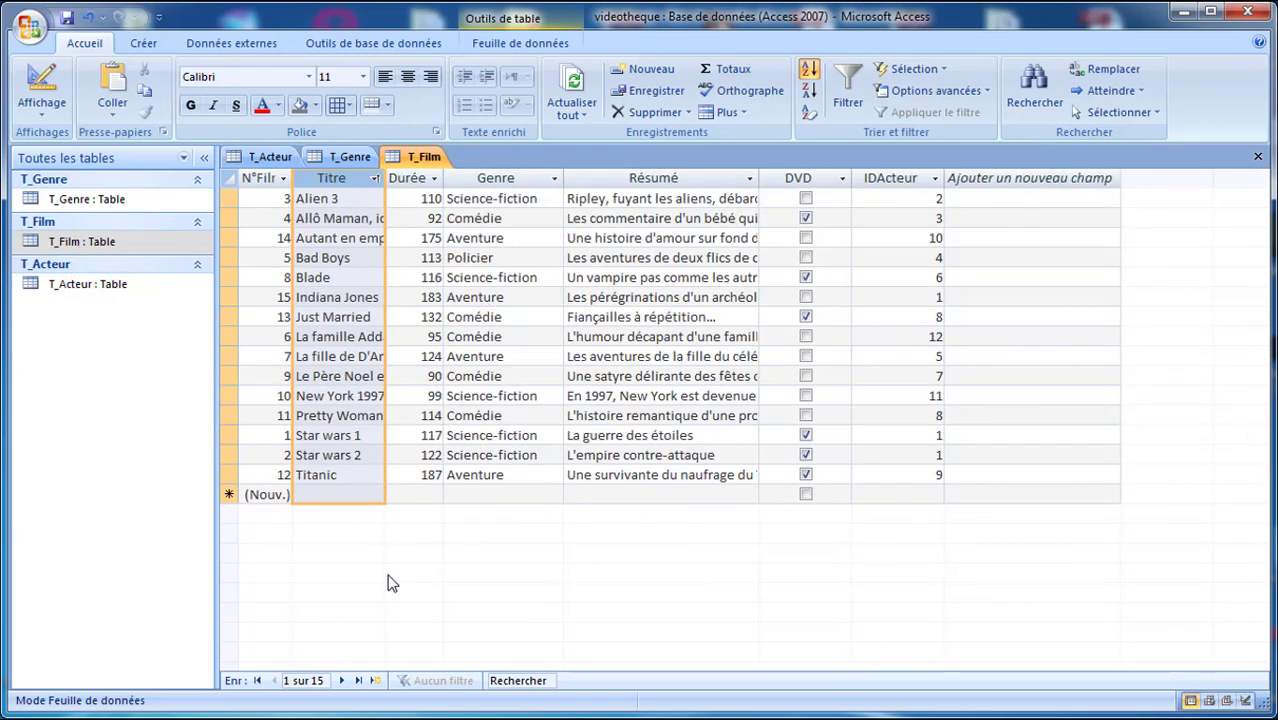
{"action": "double_click", "coordinate": [75, 198]}
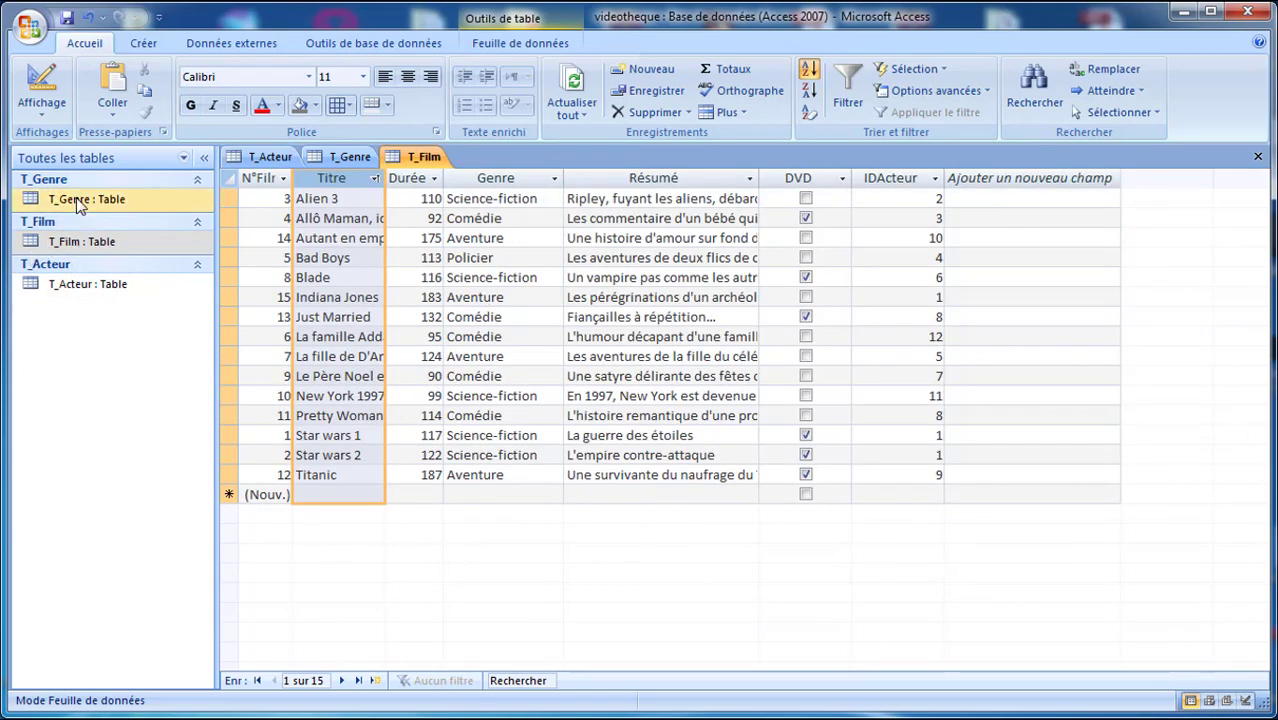
{"action": "double_click", "coordinate": [74, 281]}
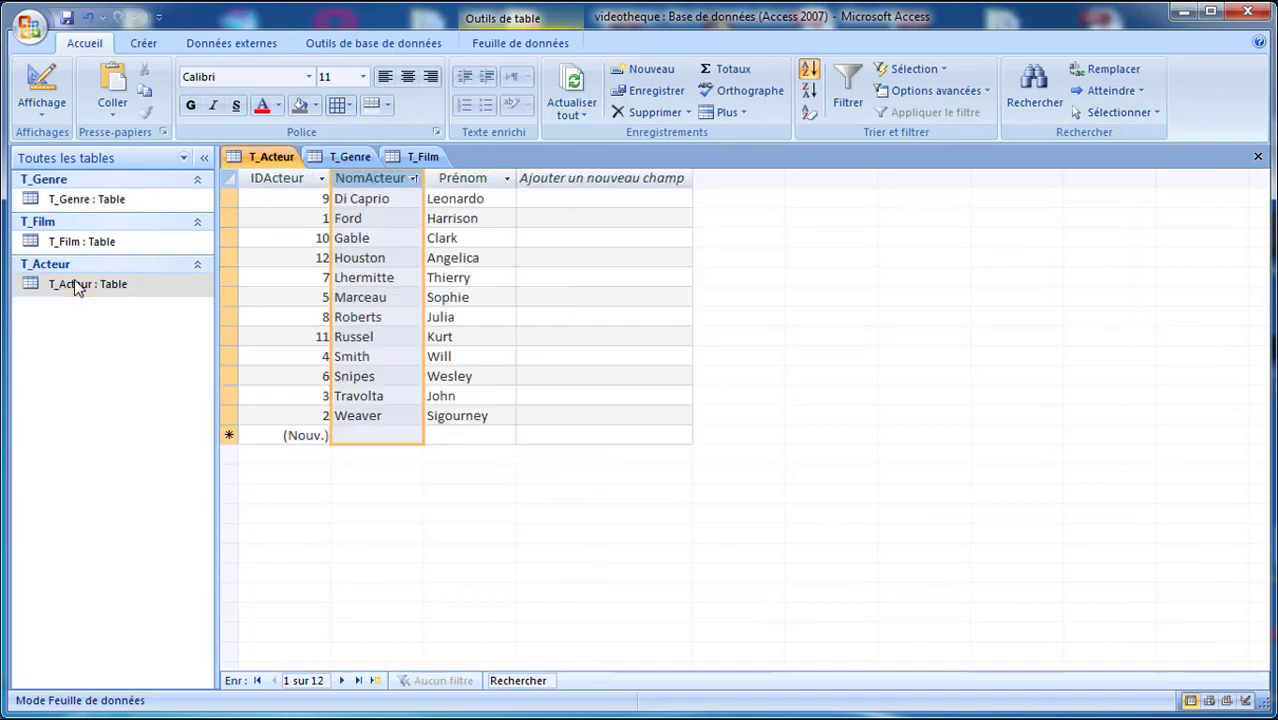
Switch to B3.pdf in Adobe Reader, study question 6's diagram of the table relationships, and return to Access.
{"action": "left_click", "coordinate": [836, 718]}
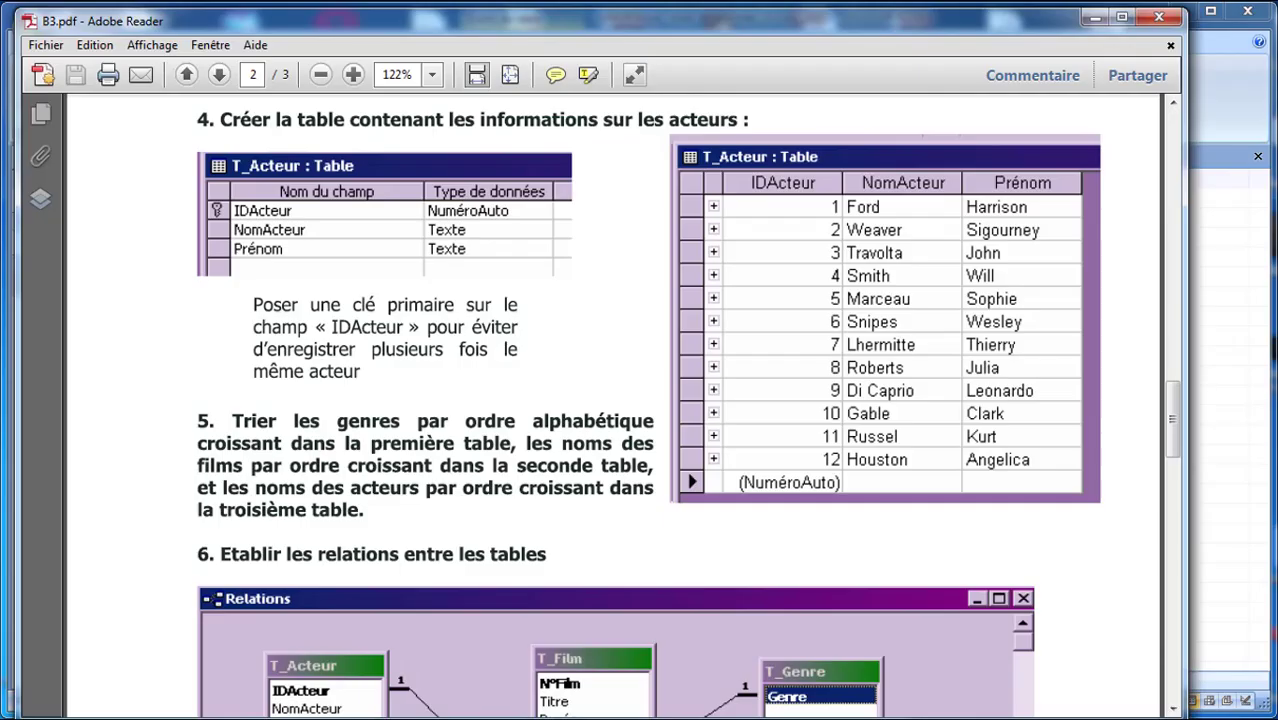
{"action": "scroll", "coordinate": [713, 470], "scroll_direction": "down", "scroll_amount": 5}
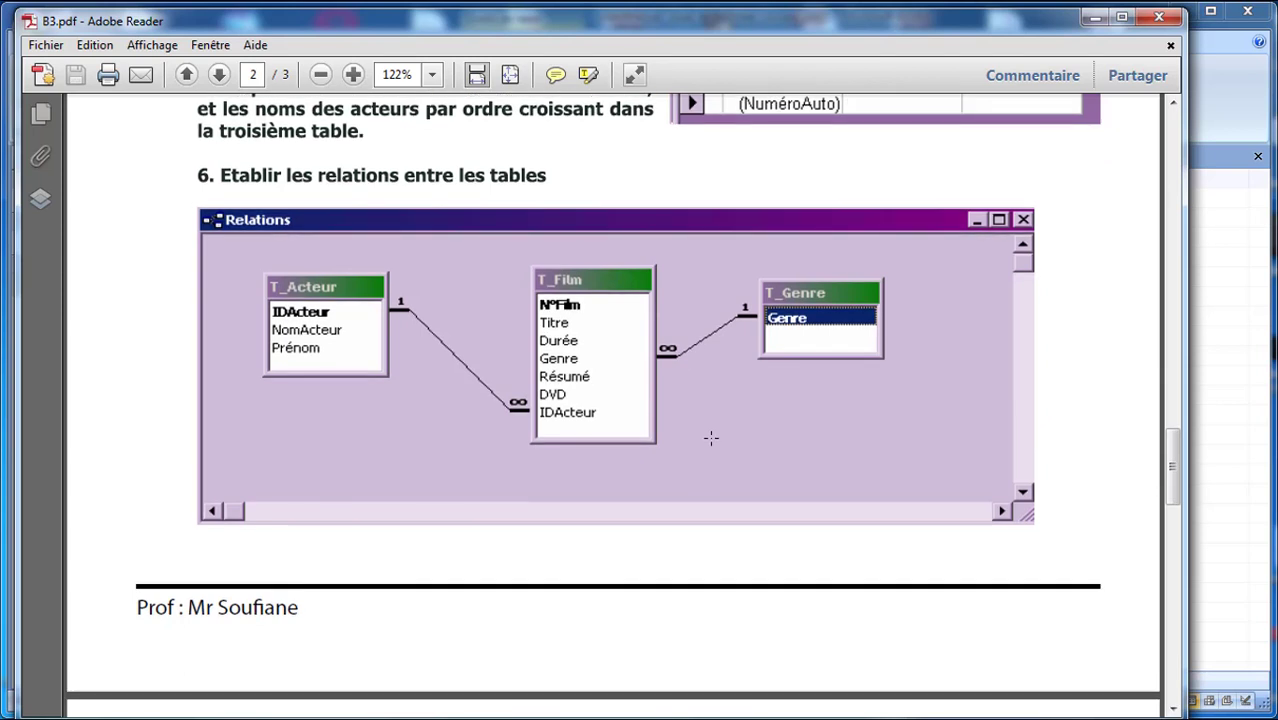
{"action": "scroll", "coordinate": [711, 438], "scroll_direction": "up", "scroll_amount": 1}
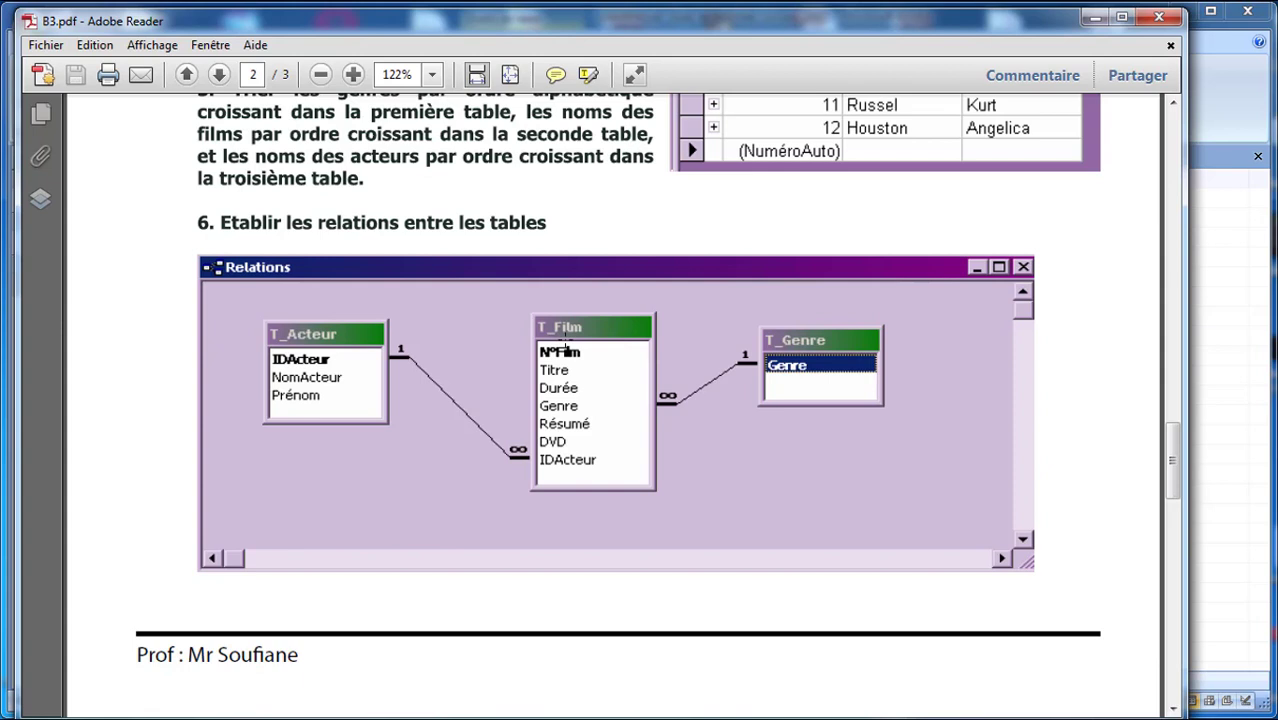
{"action": "left_click", "coordinate": [1095, 19]}
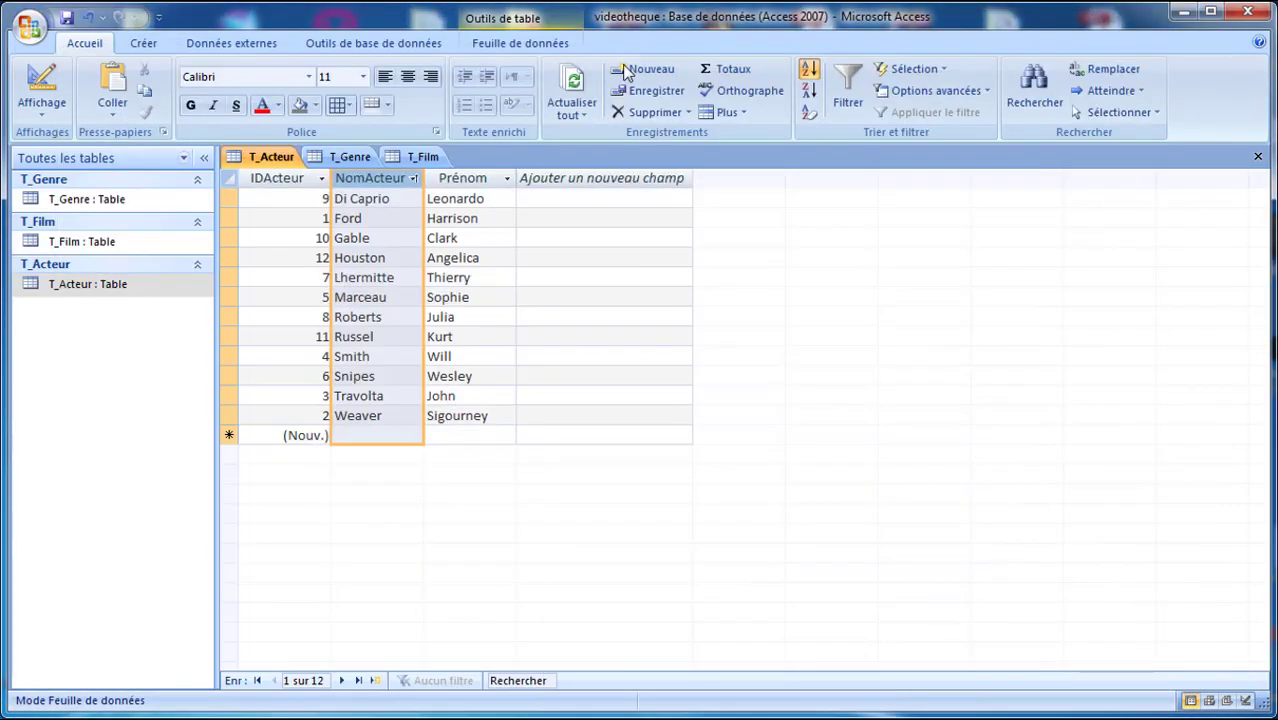
Open the Relationships window and add the tables T_Acteur, T_Film and T_Genre to it.
{"action": "left_click", "coordinate": [143, 44]}
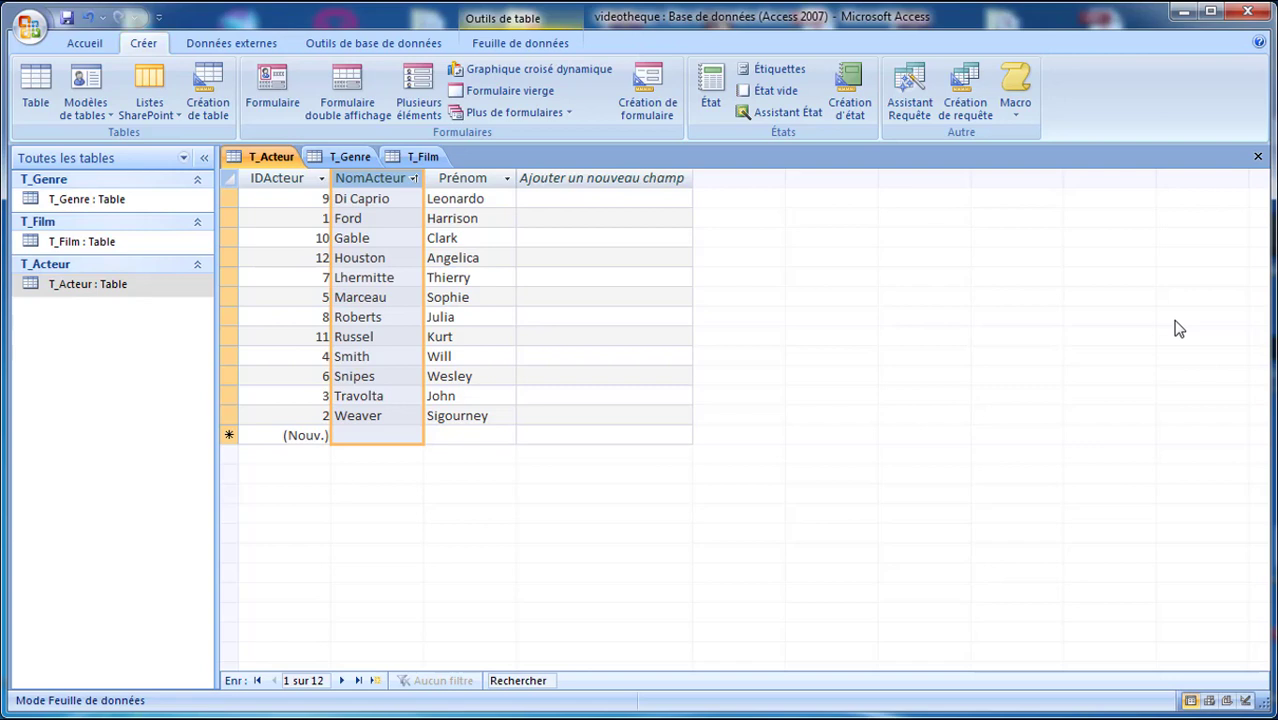
{"action": "left_click", "coordinate": [524, 43]}
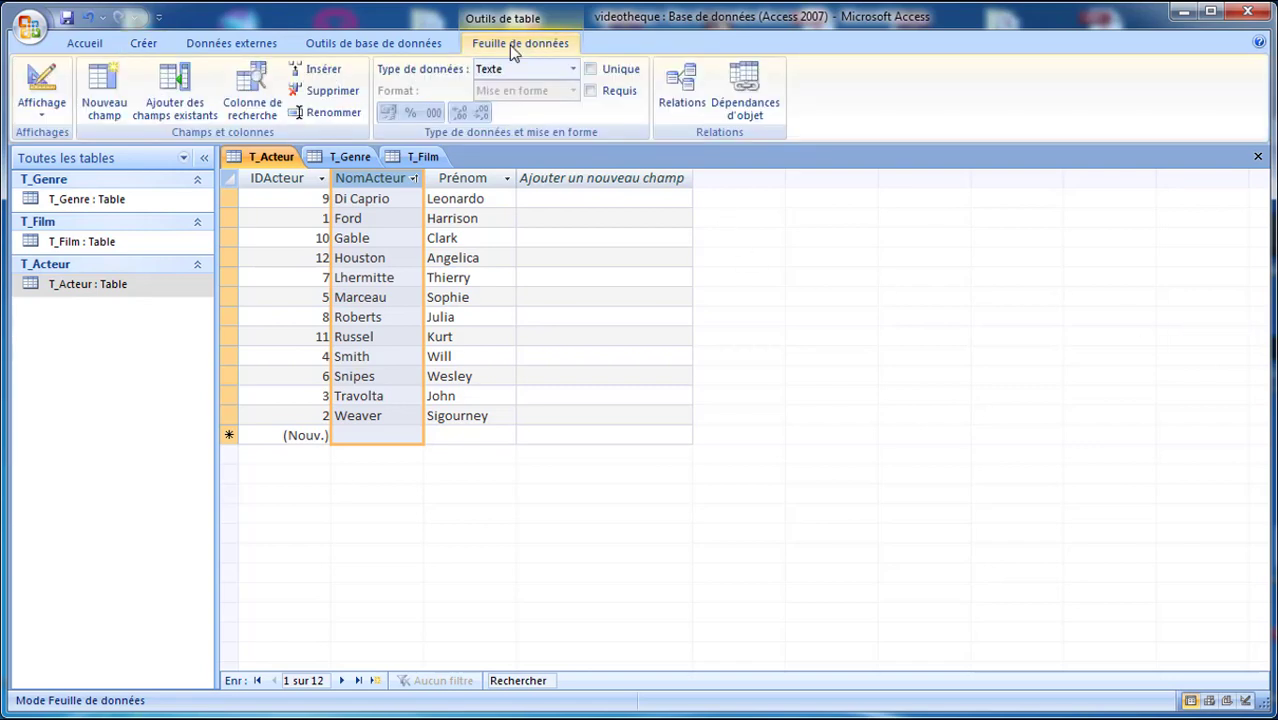
{"action": "left_click", "coordinate": [686, 84]}
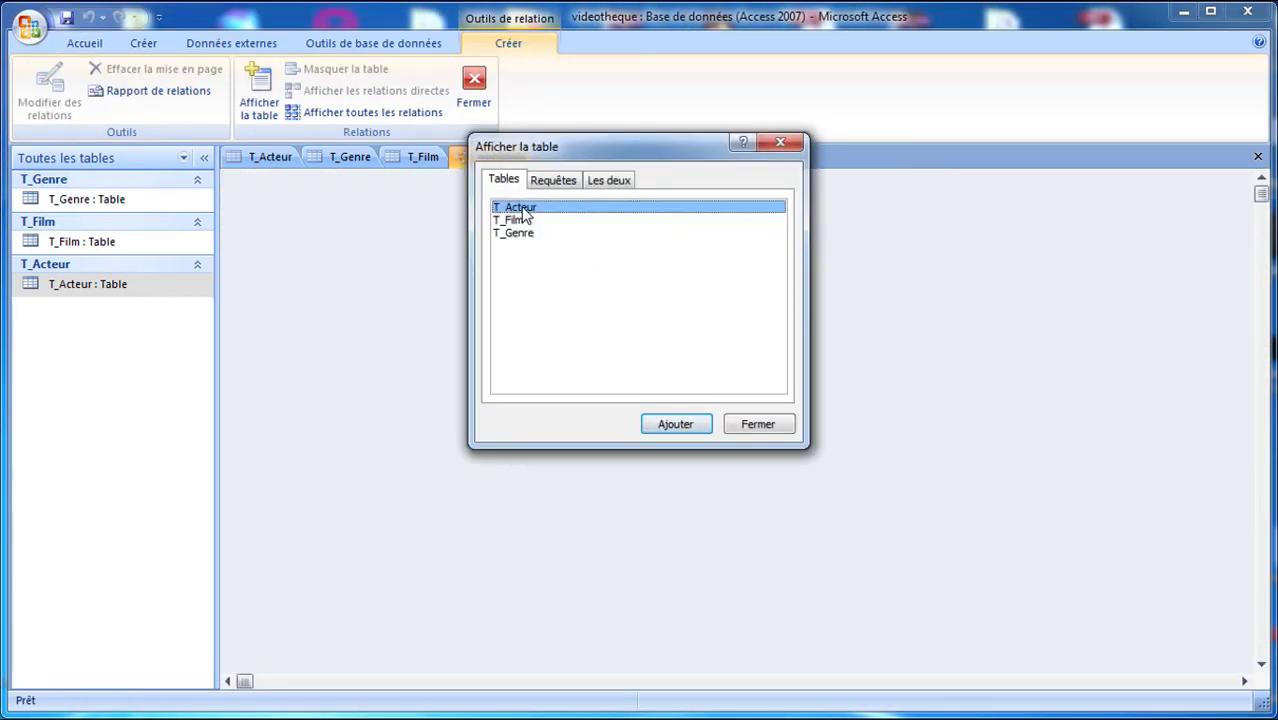
{"action": "double_click", "coordinate": [522, 208]}
{"action": "double_click", "coordinate": [520, 220]}
{"action": "double_click", "coordinate": [520, 233]}
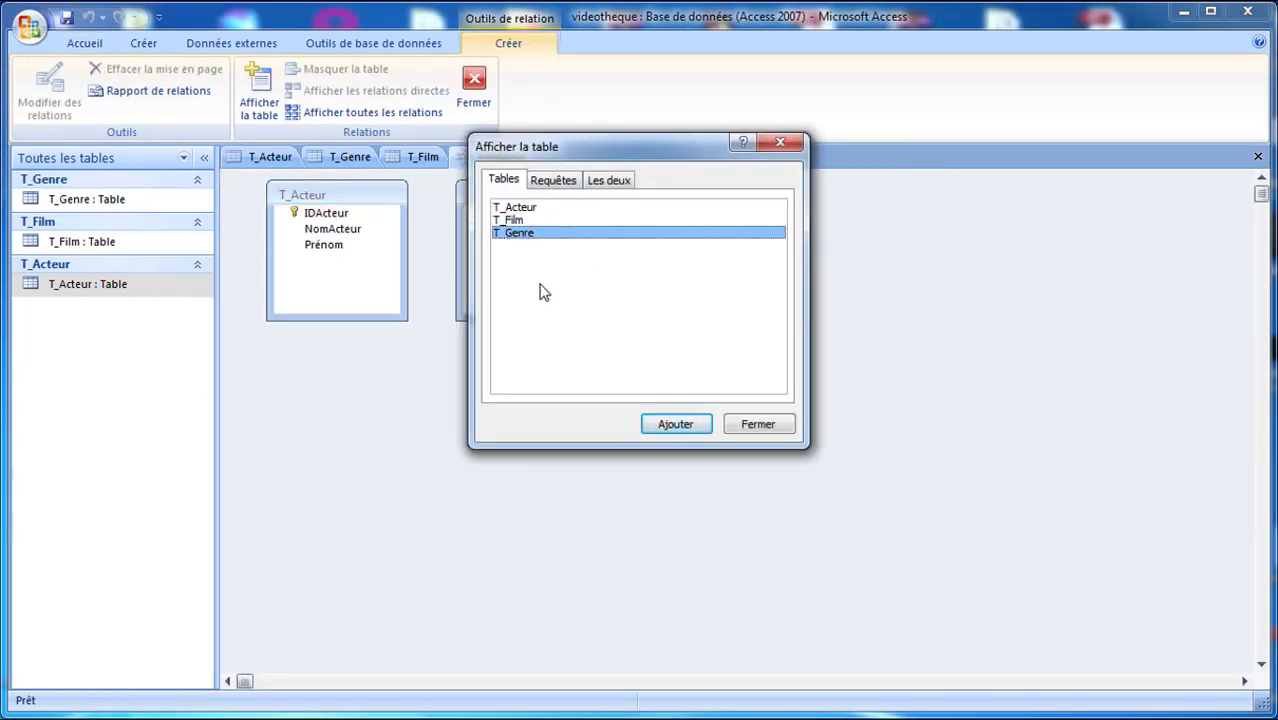
{"action": "left_click", "coordinate": [776, 429]}
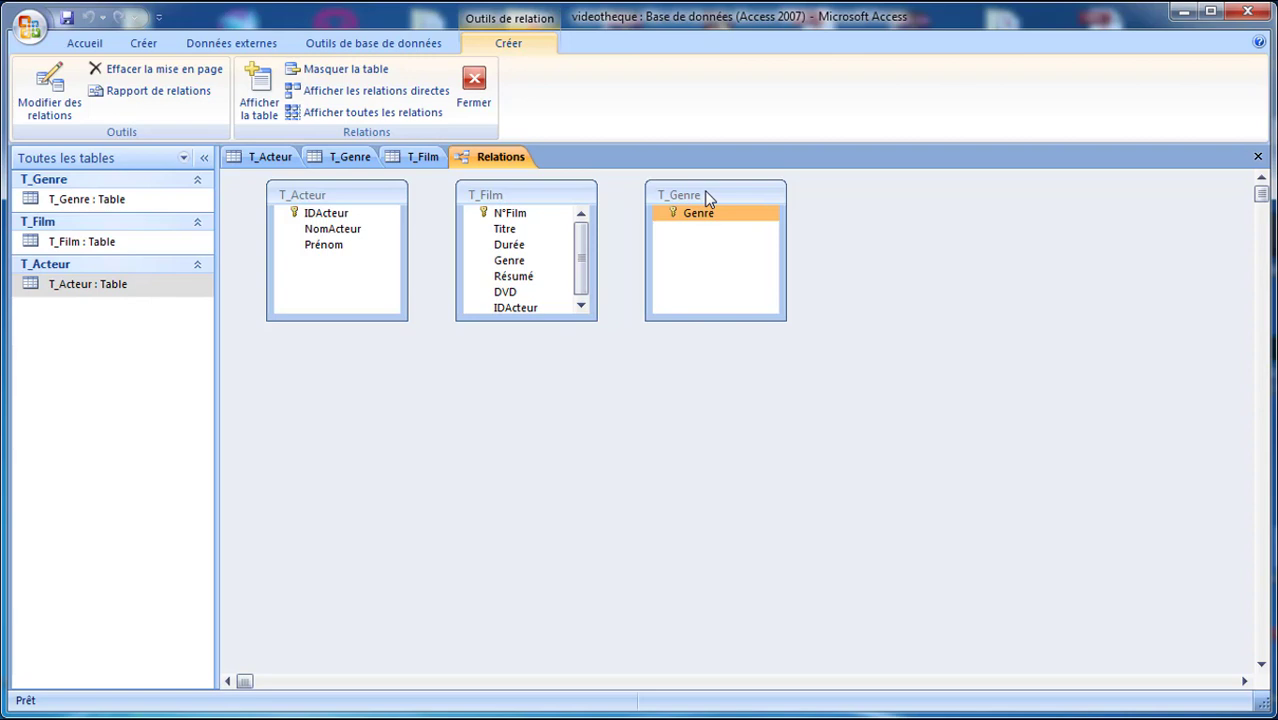
Arrange T_Acteur, T_Film and T_Genre side by side with space between them, and enlarge T_Film to show all its fields.
{"action": "left_click", "coordinate": [379, 196]}
{"action": "left_click_drag", "start_coordinate": [379, 196], "coordinate": [421, 336]}
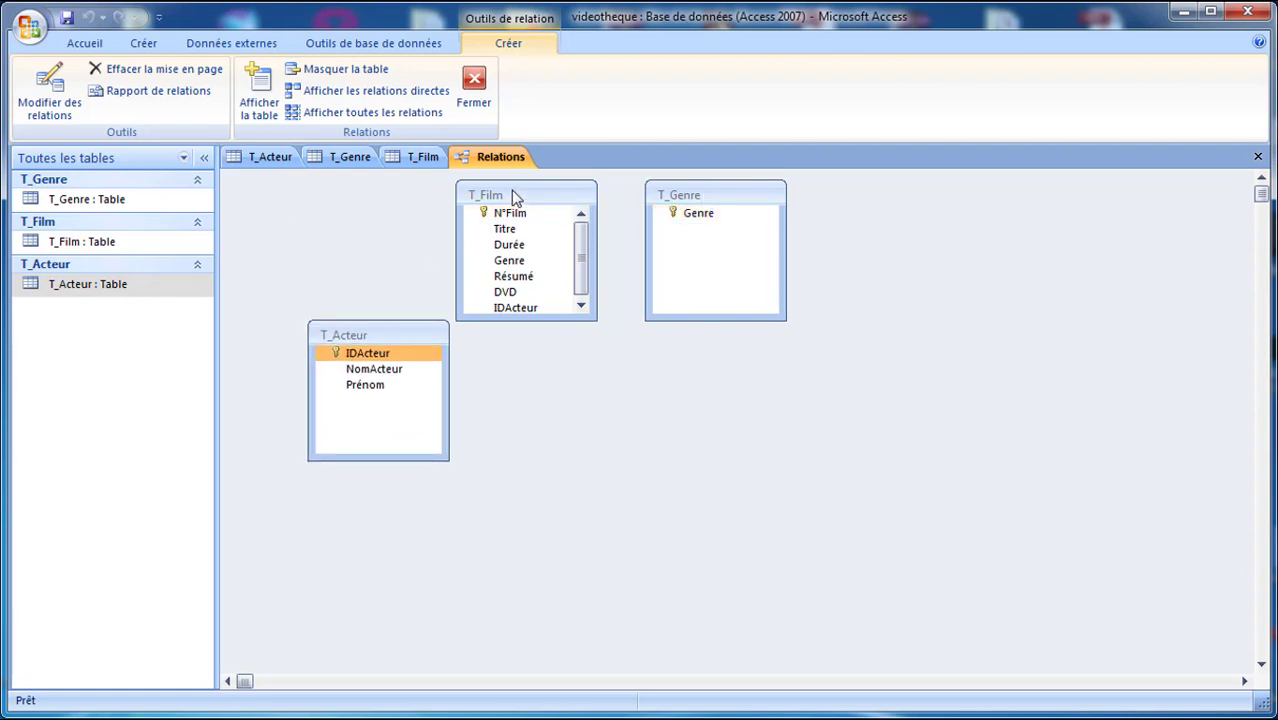
{"action": "left_click_drag", "start_coordinate": [510, 213], "coordinate": [602, 341]}
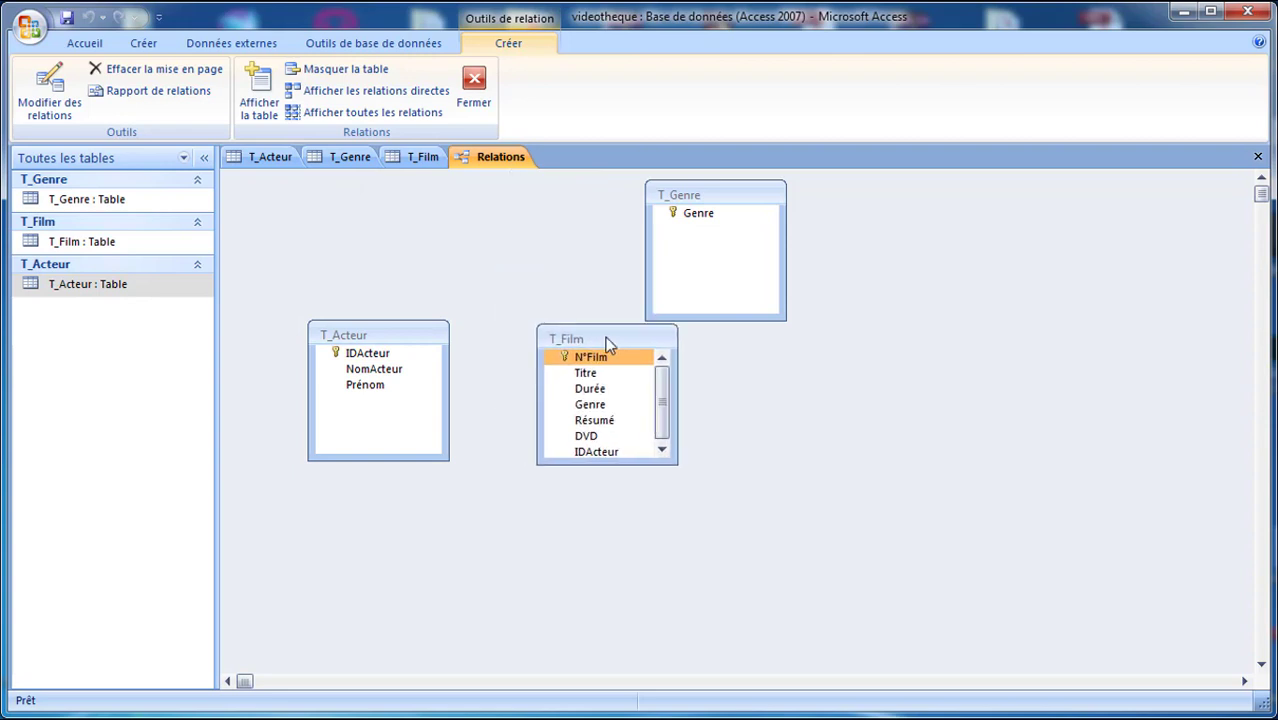
{"action": "left_click_drag", "start_coordinate": [707, 205], "coordinate": [903, 317]}
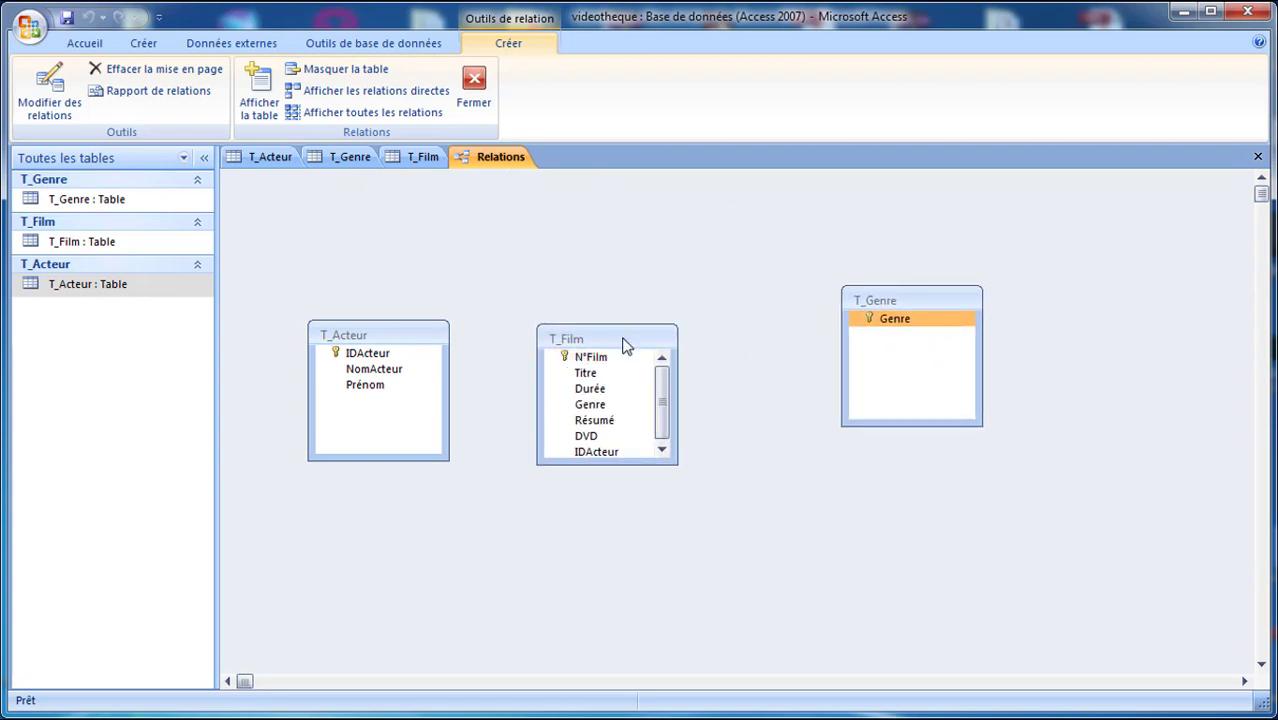
{"action": "left_click_drag", "start_coordinate": [624, 344], "coordinate": [634, 331]}
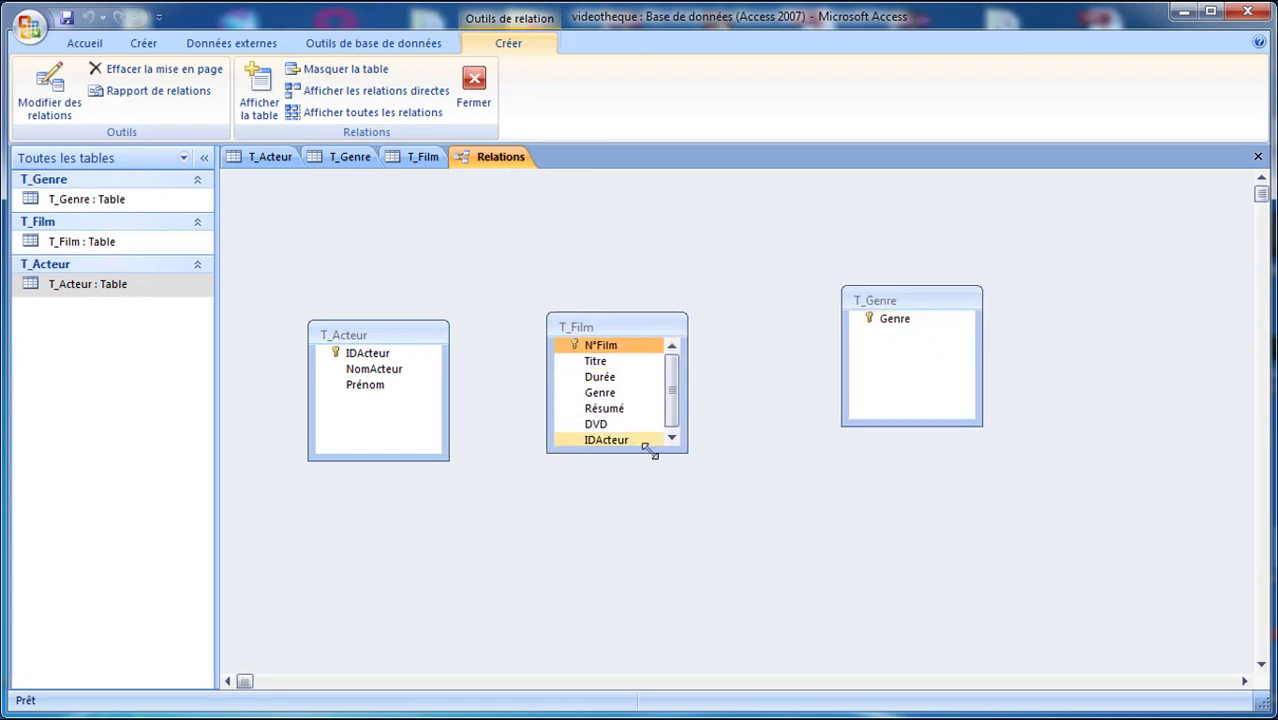
{"action": "left_click_drag", "start_coordinate": [688, 452], "coordinate": [736, 496]}
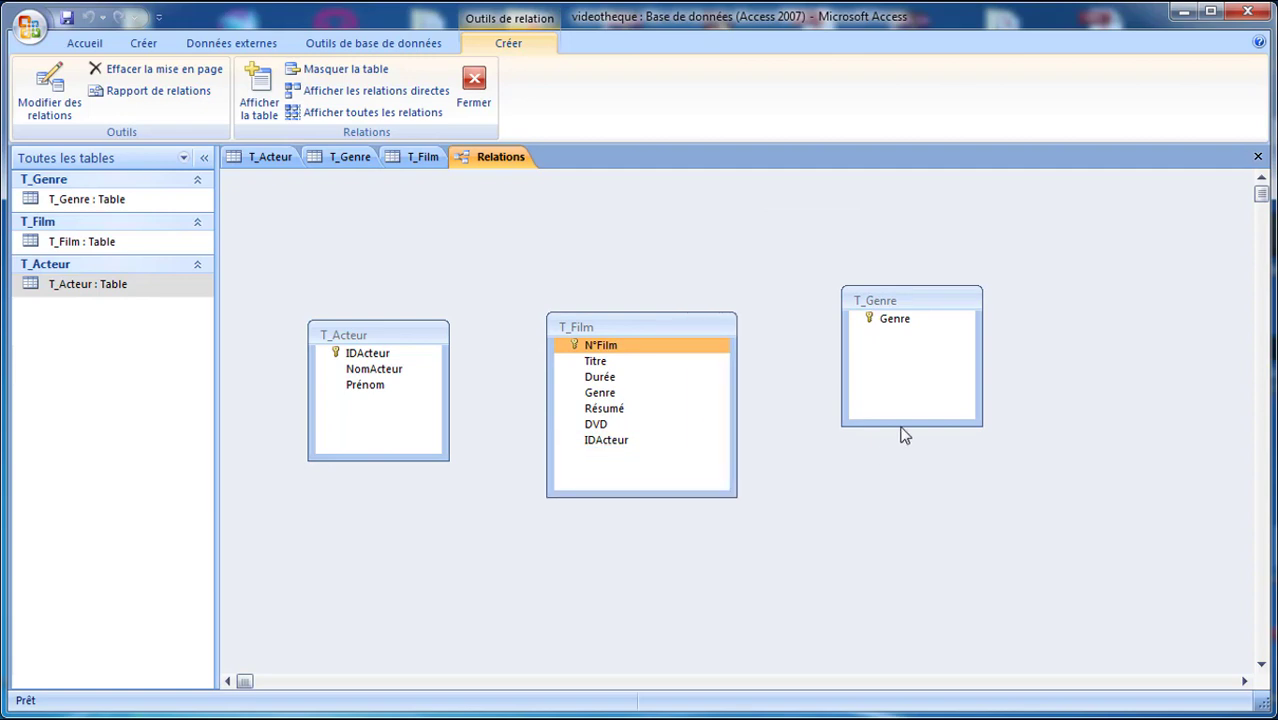
Try to relate T_Genre's Genre field to T_Film's Genre field with referential integrity, cascade update and cascade delete.
{"action": "left_click_drag", "start_coordinate": [927, 302], "coordinate": [663, 395]}
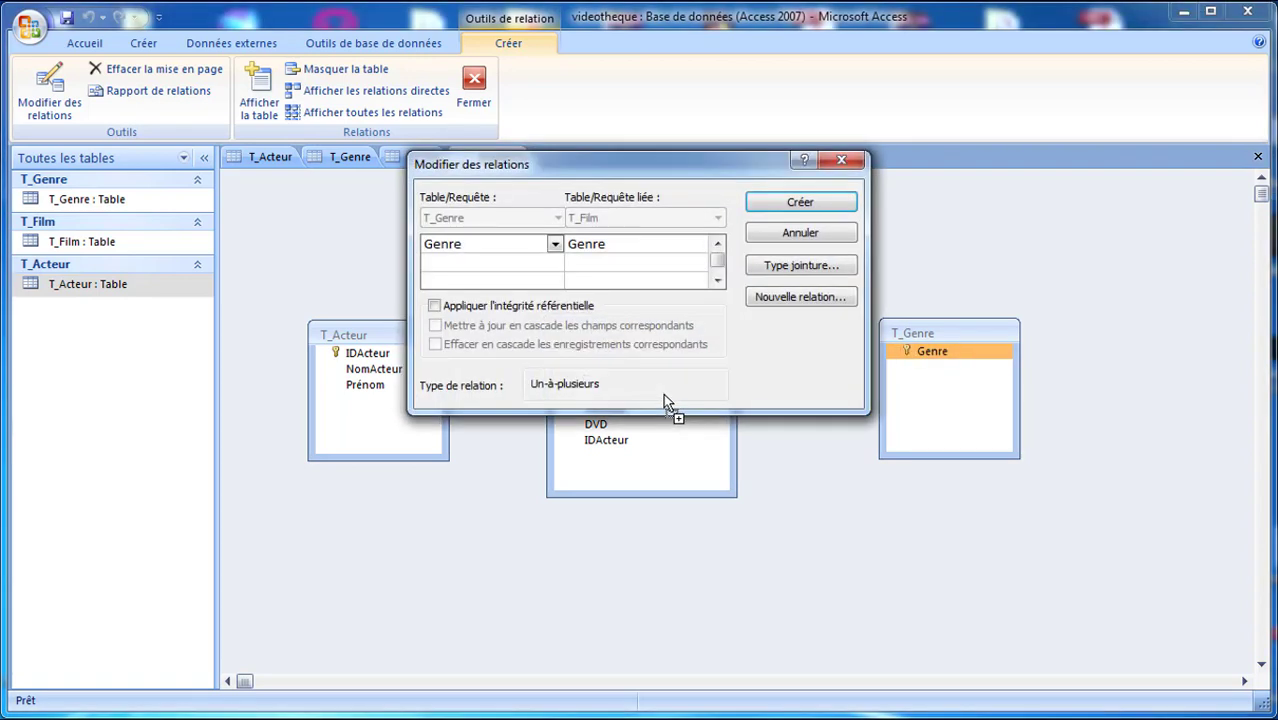
{"action": "left_click", "coordinate": [435, 306]}
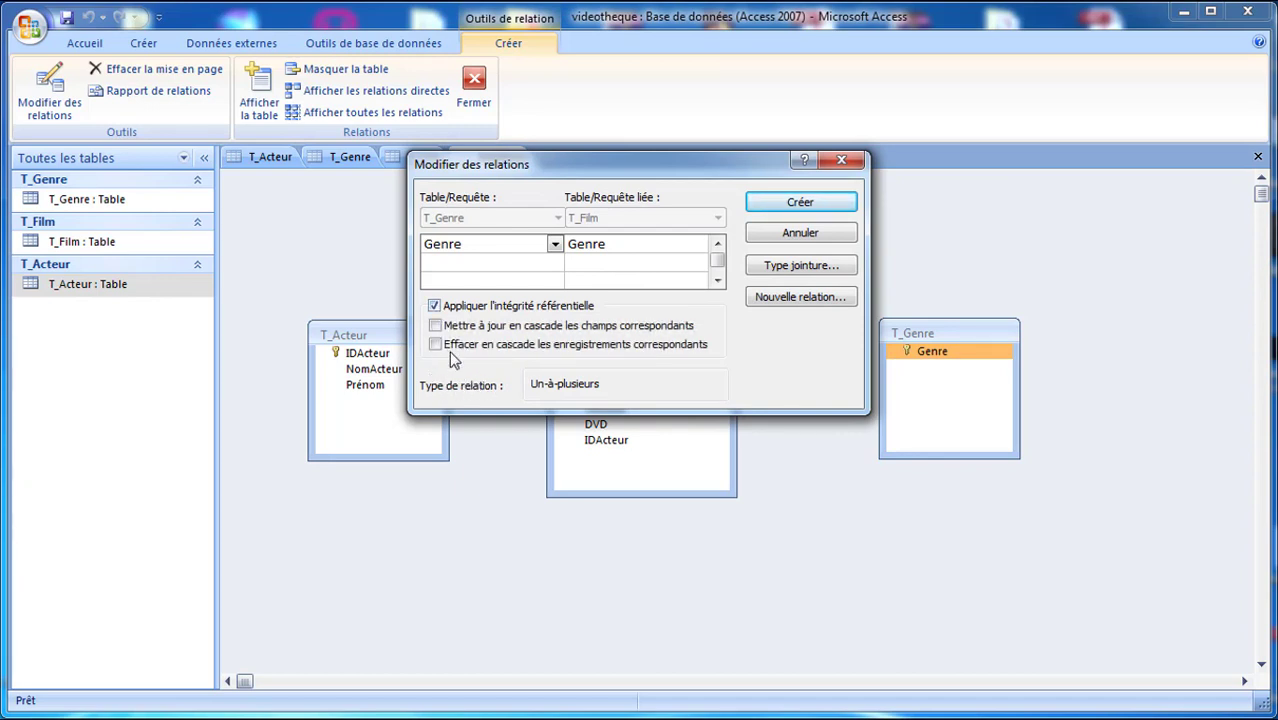
{"action": "left_click", "coordinate": [435, 325]}
{"action": "left_click", "coordinate": [435, 344]}
{"action": "left_click", "coordinate": [810, 203]}
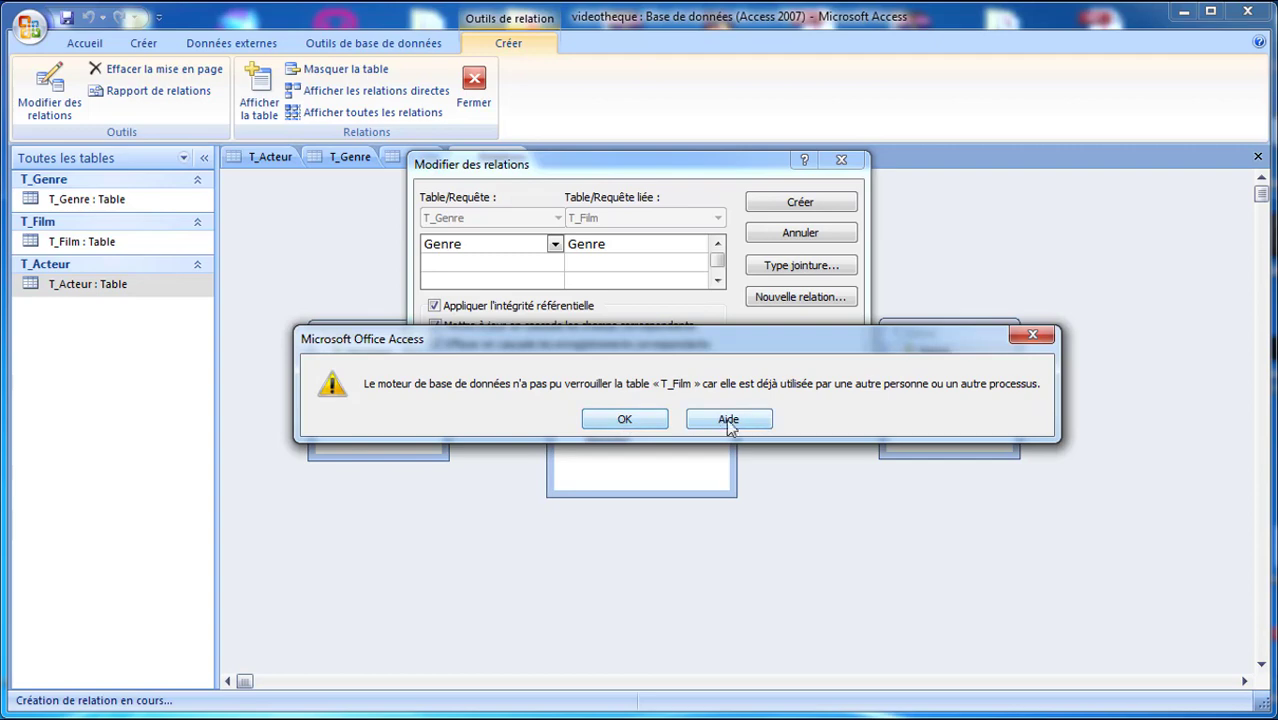
{"action": "left_click", "coordinate": [637, 419]}
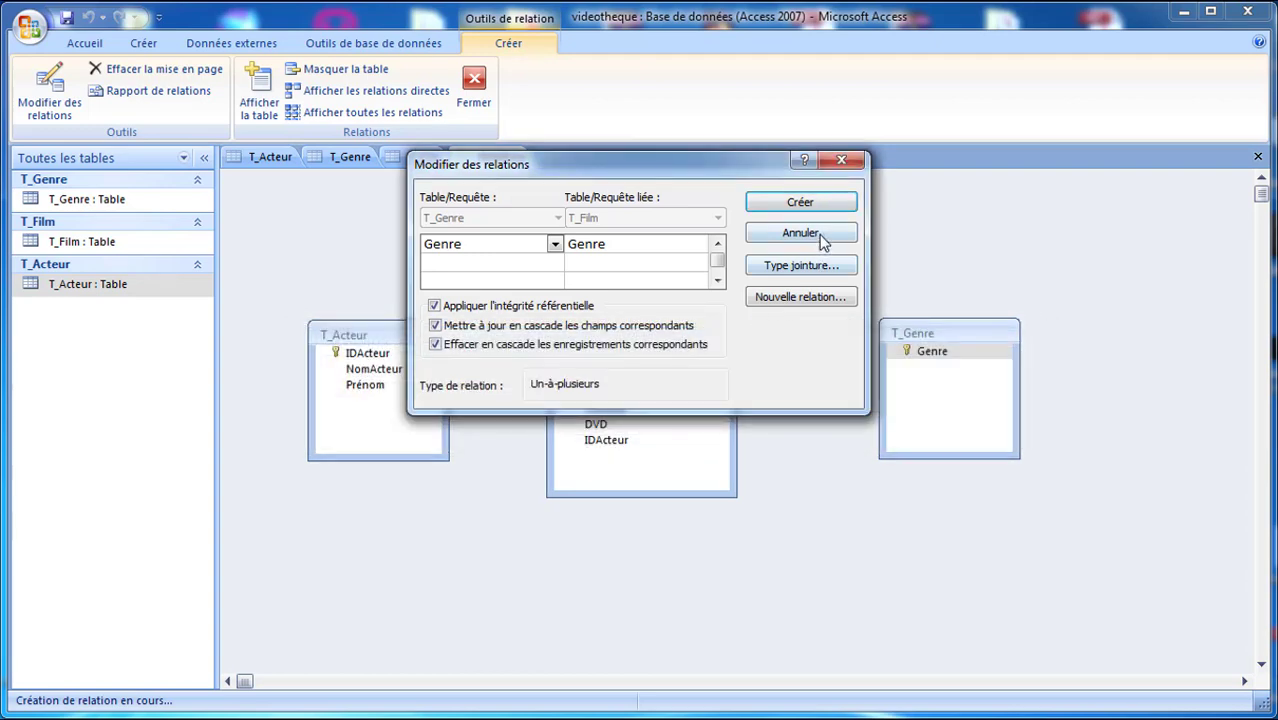
{"action": "left_click", "coordinate": [820, 238]}
Close the open T_Film, T_Genre and T_Acteur tables, saving the design changes to T_Genre and T_Acteur.
{"action": "left_click", "coordinate": [414, 160]}
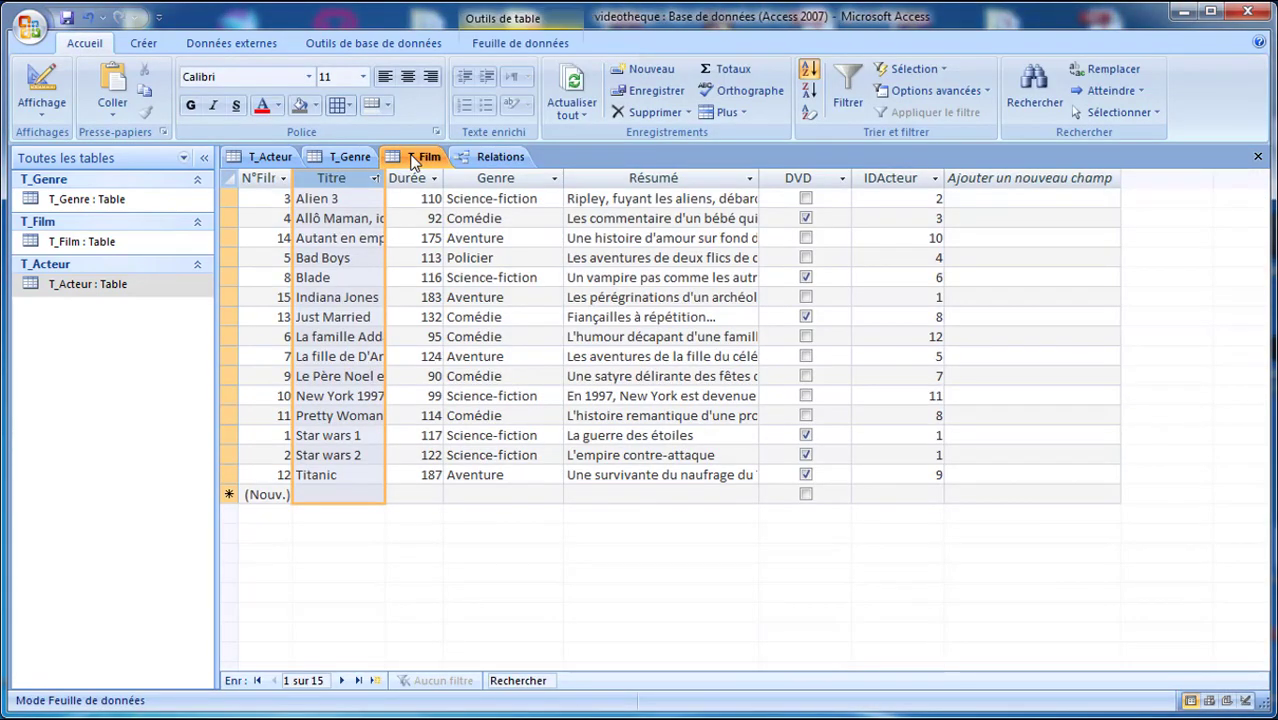
{"action": "right_click", "coordinate": [414, 160]}
{"action": "left_click", "coordinate": [450, 188]}
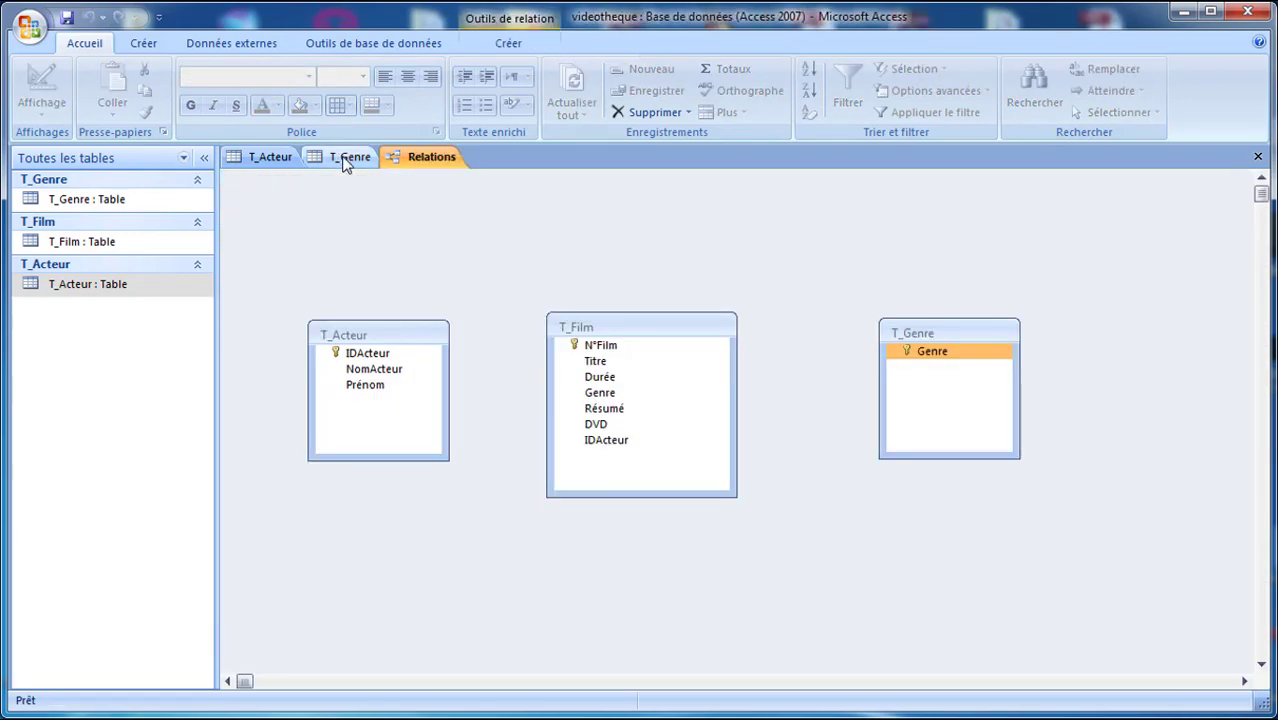
{"action": "right_click", "coordinate": [345, 160]}
{"action": "left_click", "coordinate": [382, 192]}
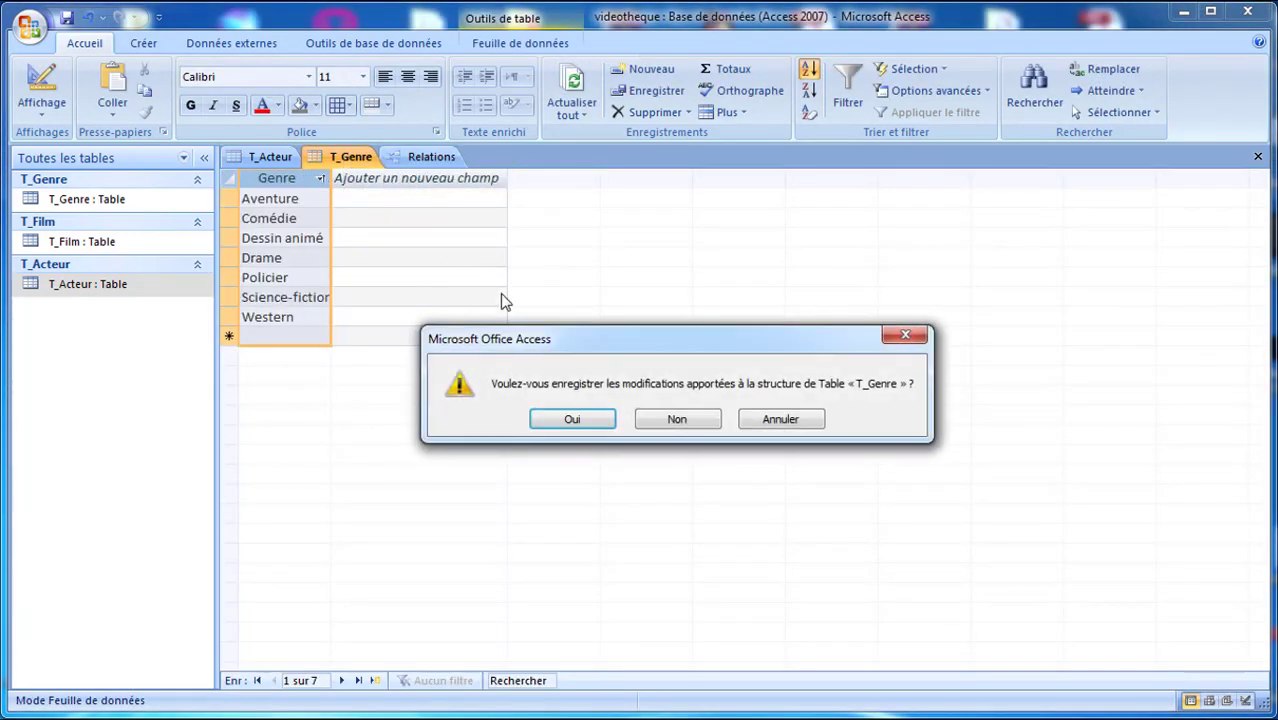
{"action": "left_click", "coordinate": [586, 424]}
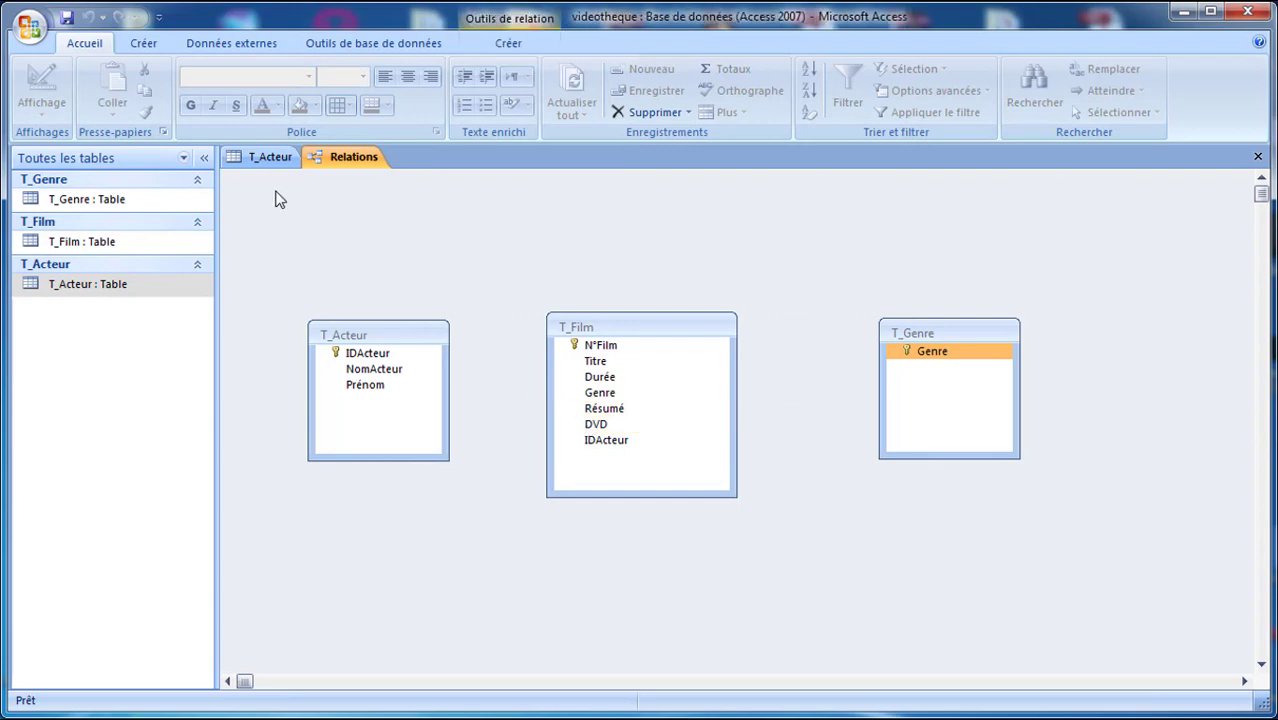
{"action": "left_click", "coordinate": [264, 162]}
{"action": "right_click", "coordinate": [264, 162]}
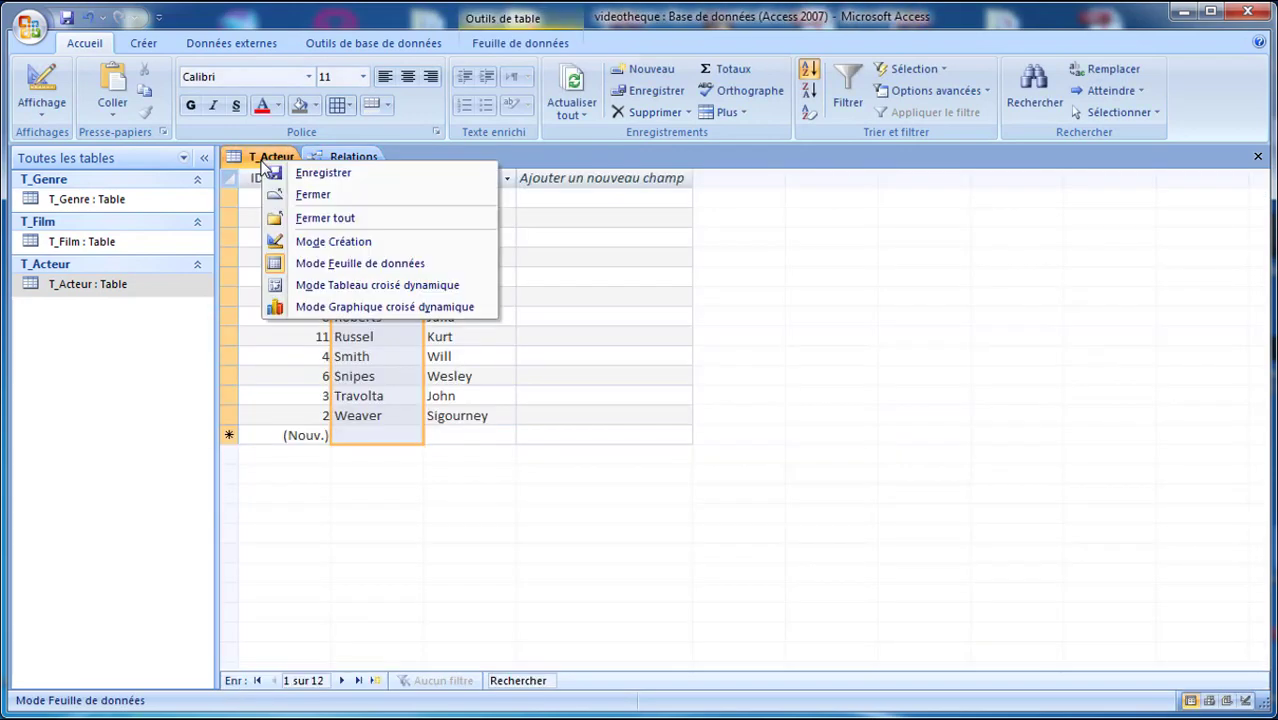
{"action": "left_click", "coordinate": [316, 196]}
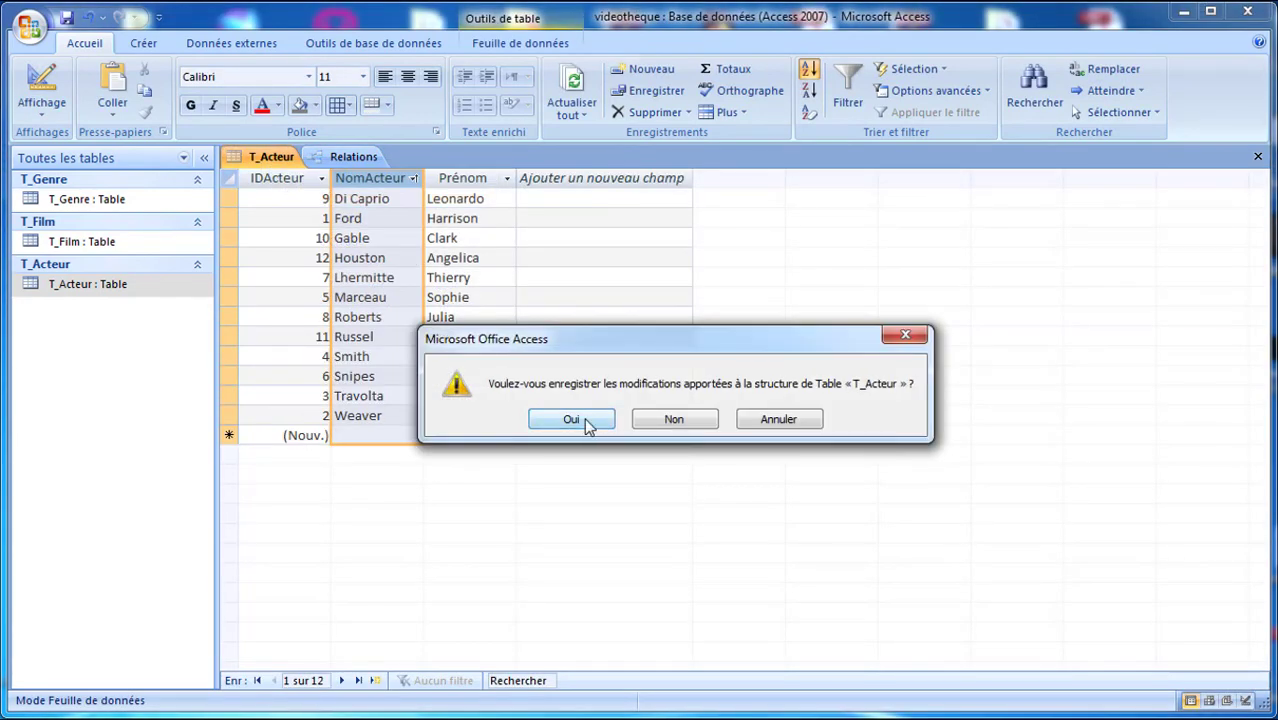
{"action": "left_click", "coordinate": [584, 418]}
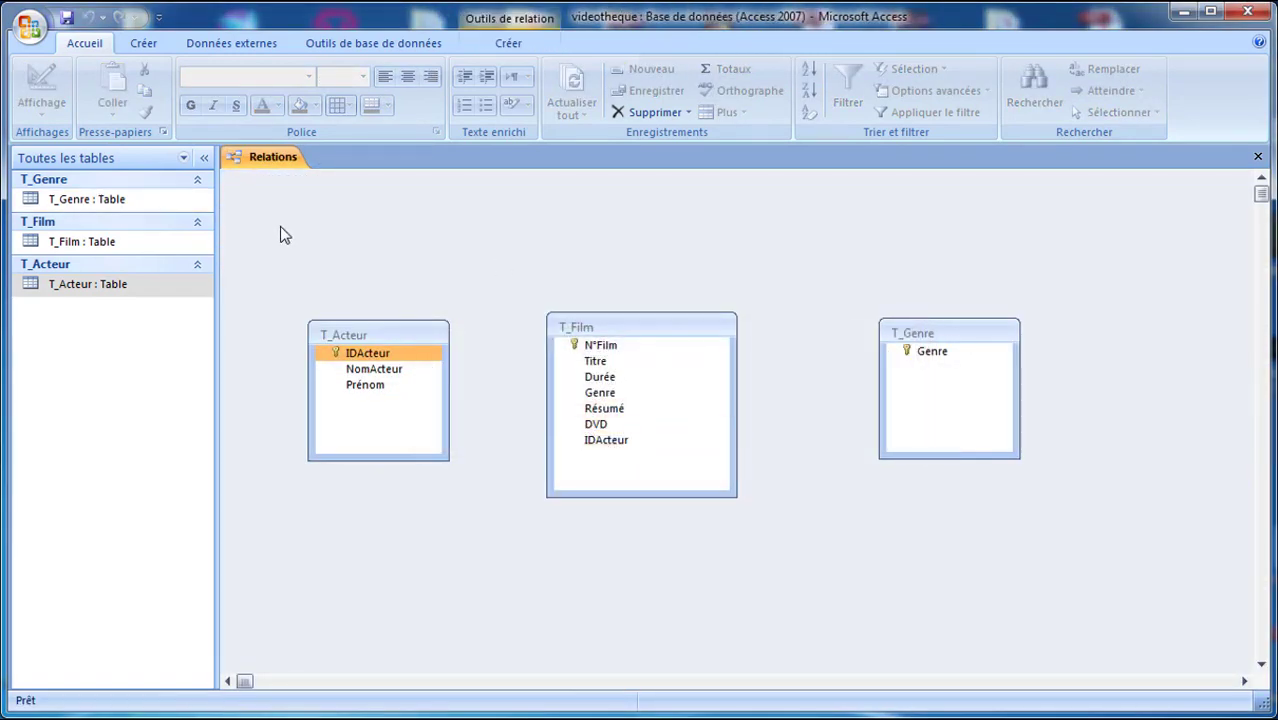
Create the relationship from T_Genre's Genre field to T_Film's Genre field, with referential integrity, cascade update and cascade delete.
{"action": "left_click", "coordinate": [930, 356]}
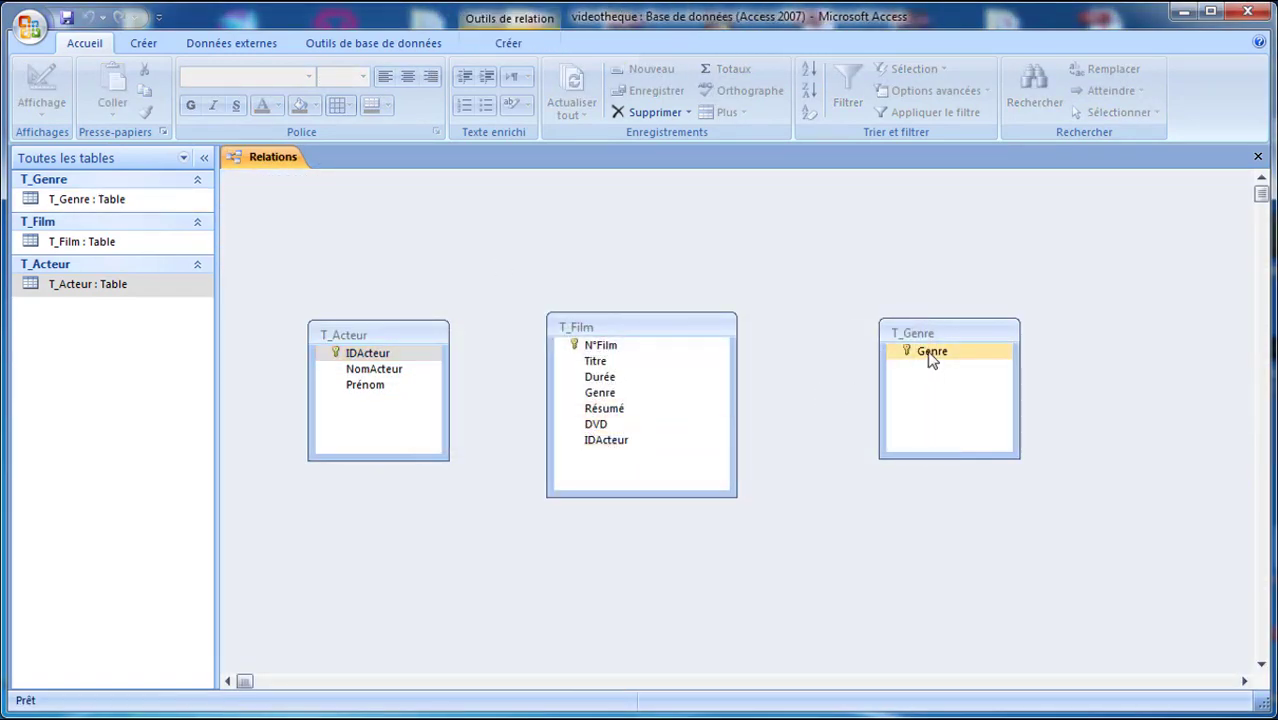
{"action": "left_click_drag", "start_coordinate": [930, 356], "coordinate": [613, 395]}
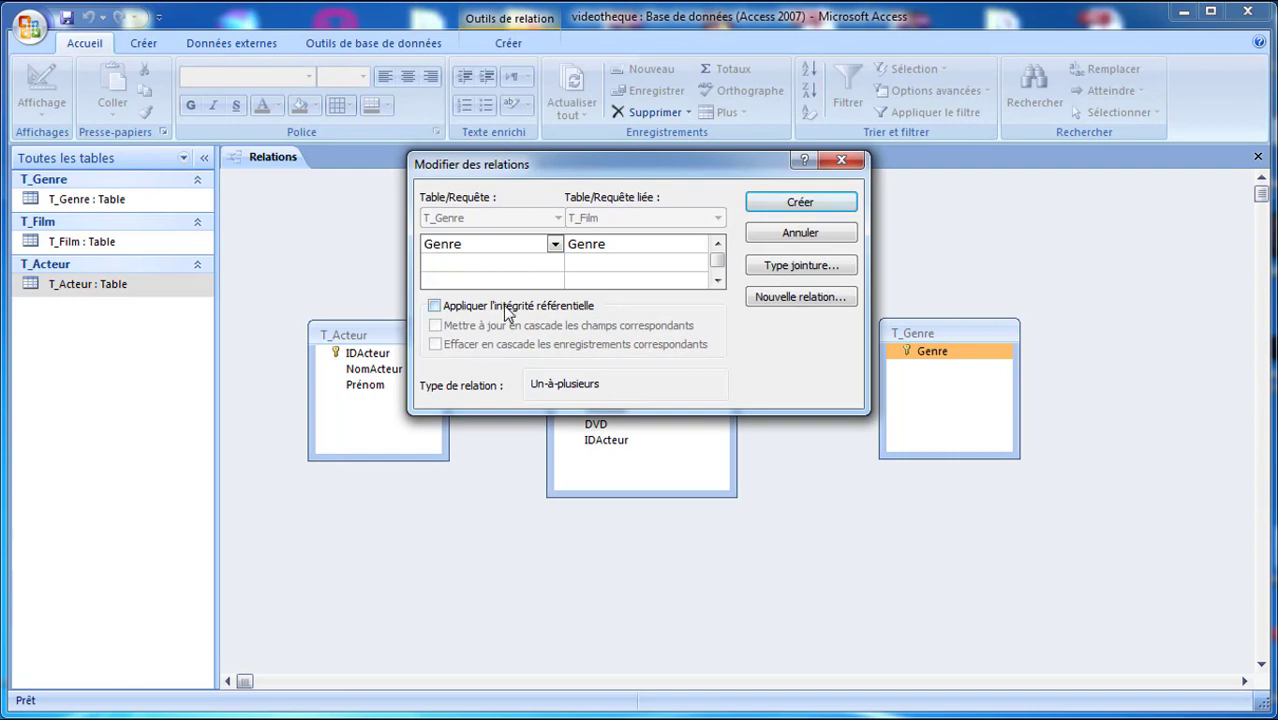
{"action": "left_click", "coordinate": [506, 308]}
{"action": "left_click", "coordinate": [497, 326]}
{"action": "left_click", "coordinate": [500, 344]}
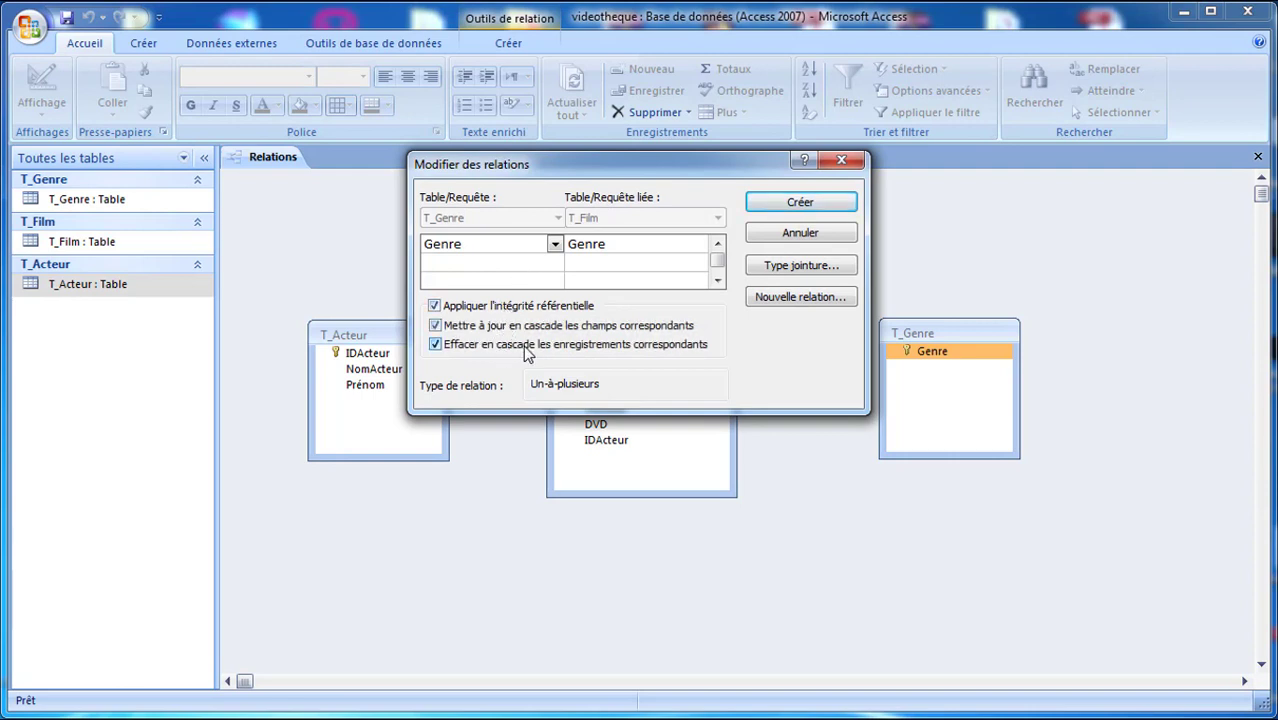
{"action": "left_click", "coordinate": [814, 210]}
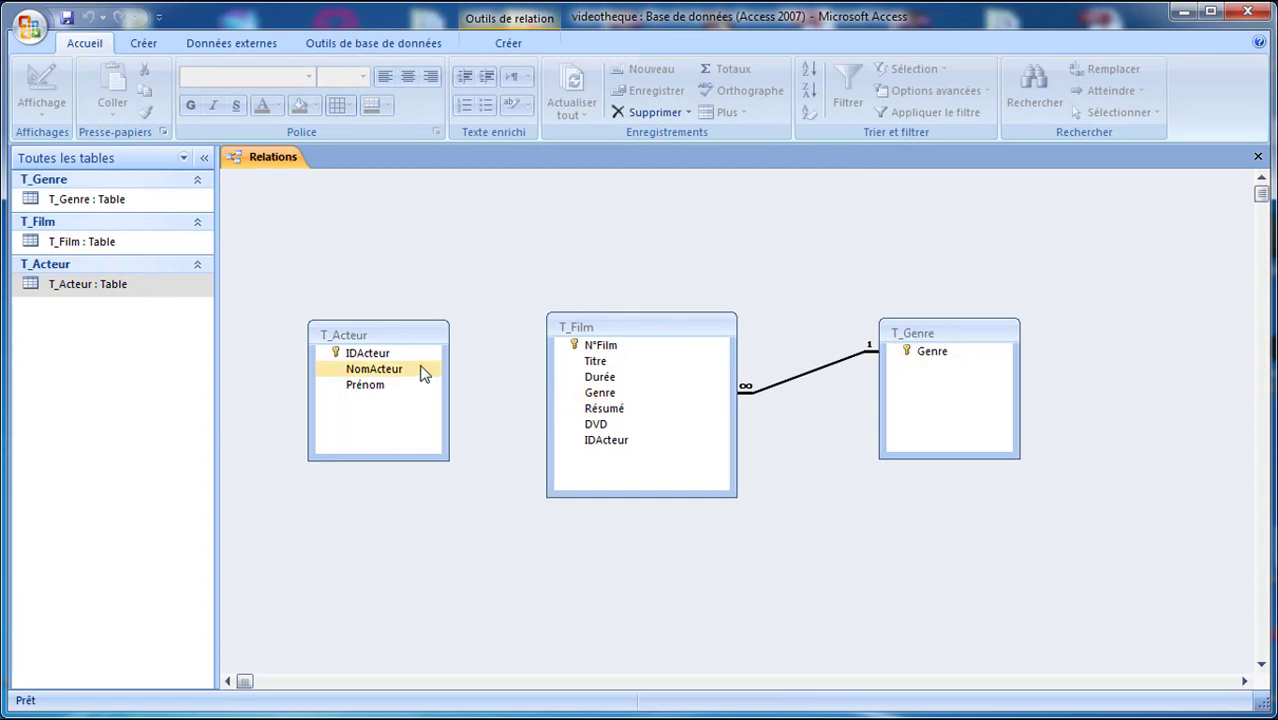
Create the relationship from T_Acteur's IDActeur to T_Film's IDActeur, with referential integrity, cascade update and cascade delete.
{"action": "left_click_drag", "start_coordinate": [566, 444], "coordinate": [395, 357]}
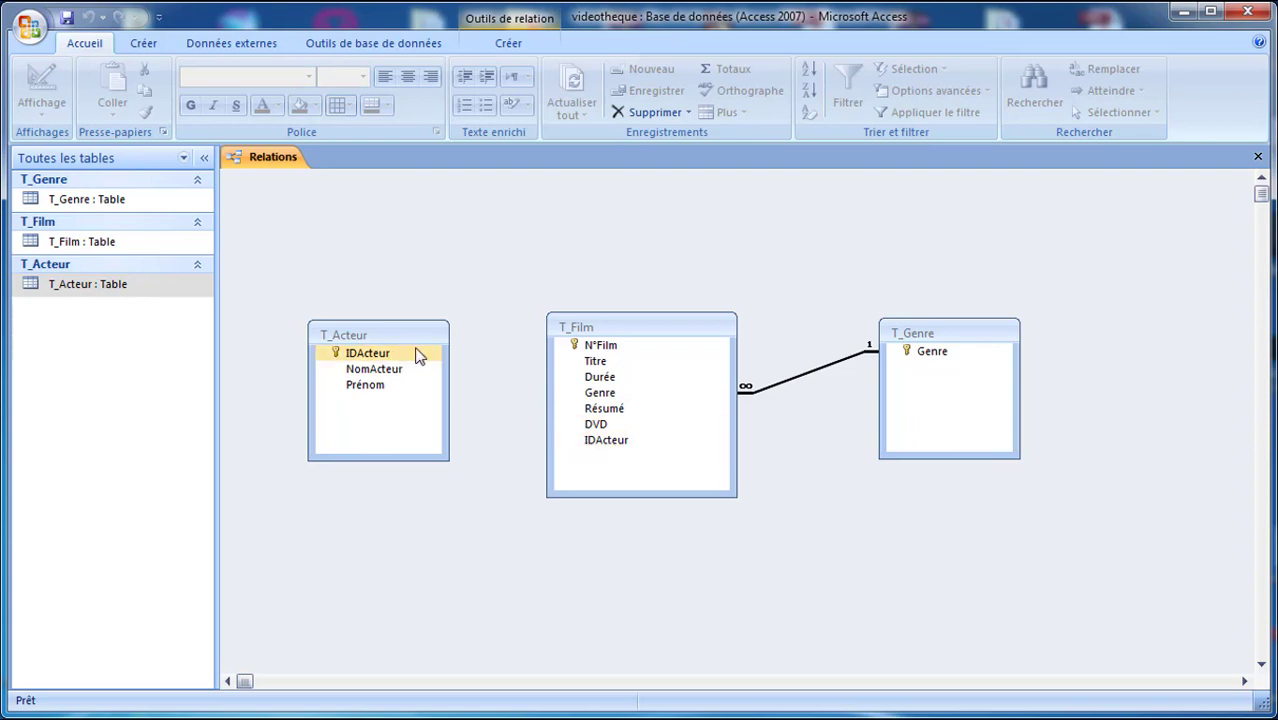
{"action": "left_click_drag", "start_coordinate": [414, 357], "coordinate": [611, 452]}
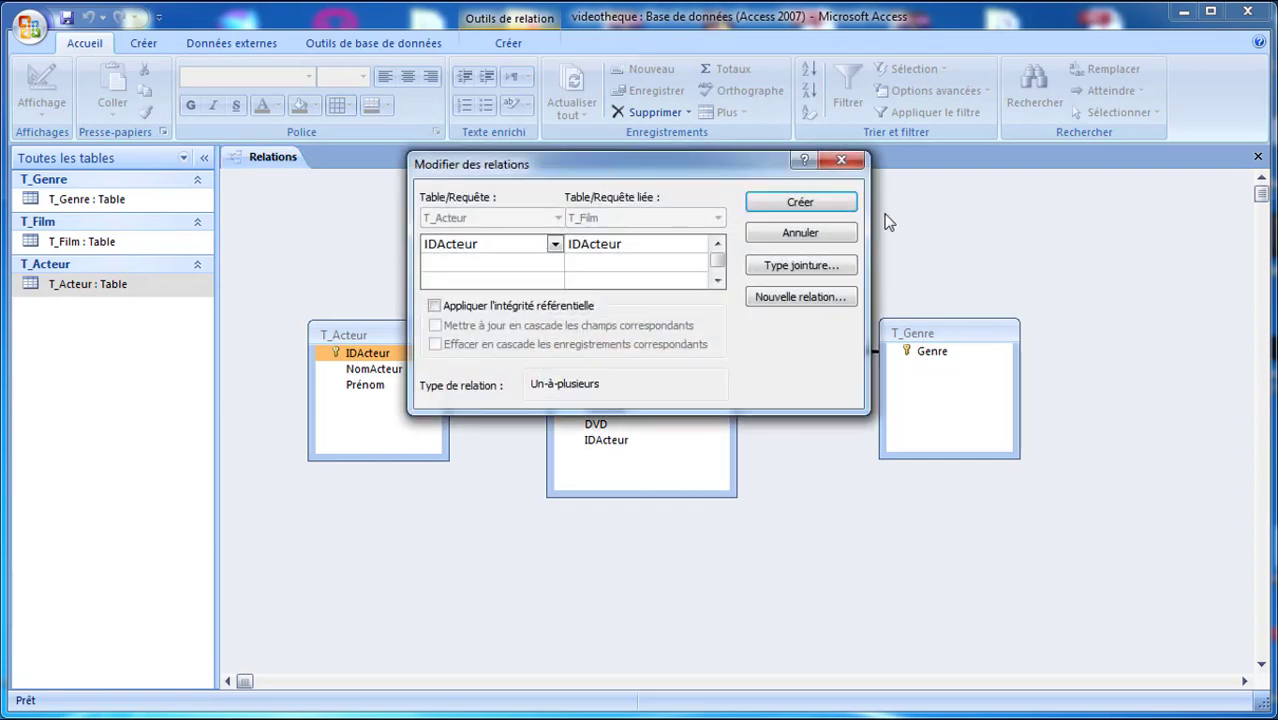
{"action": "left_click", "coordinate": [486, 307]}
{"action": "left_click", "coordinate": [484, 328]}
{"action": "left_click", "coordinate": [481, 346]}
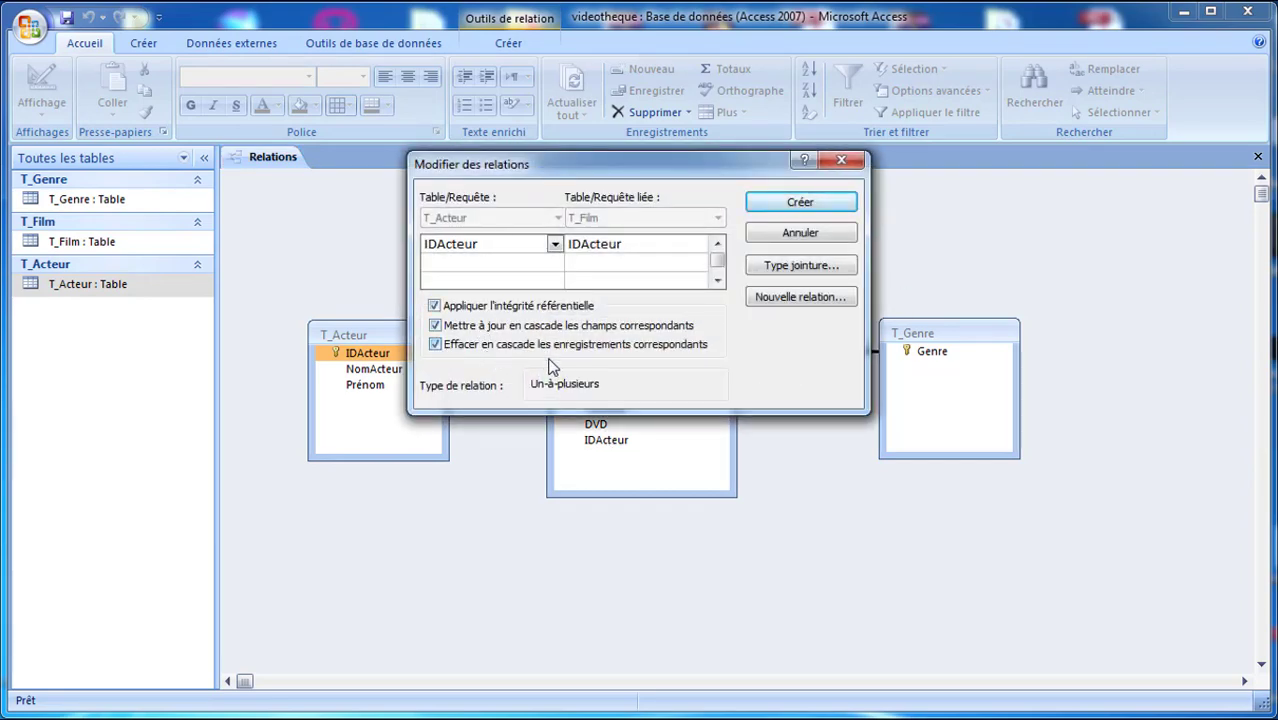
{"action": "left_click", "coordinate": [798, 203]}
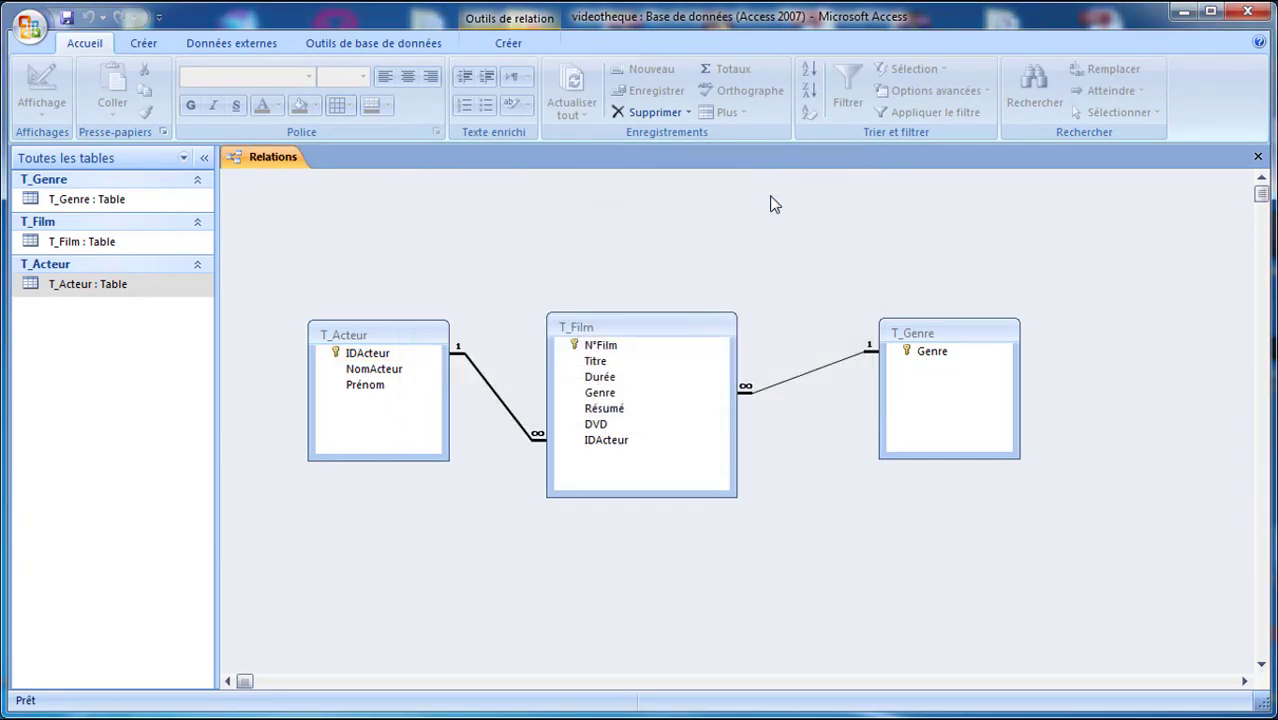
Move T_Acteur, T_Film and T_Genre higher in the relationships diagram, aligning T_Genre's Genre field with the one in T_Film.
{"action": "left_click_drag", "start_coordinate": [377, 335], "coordinate": [369, 217]}
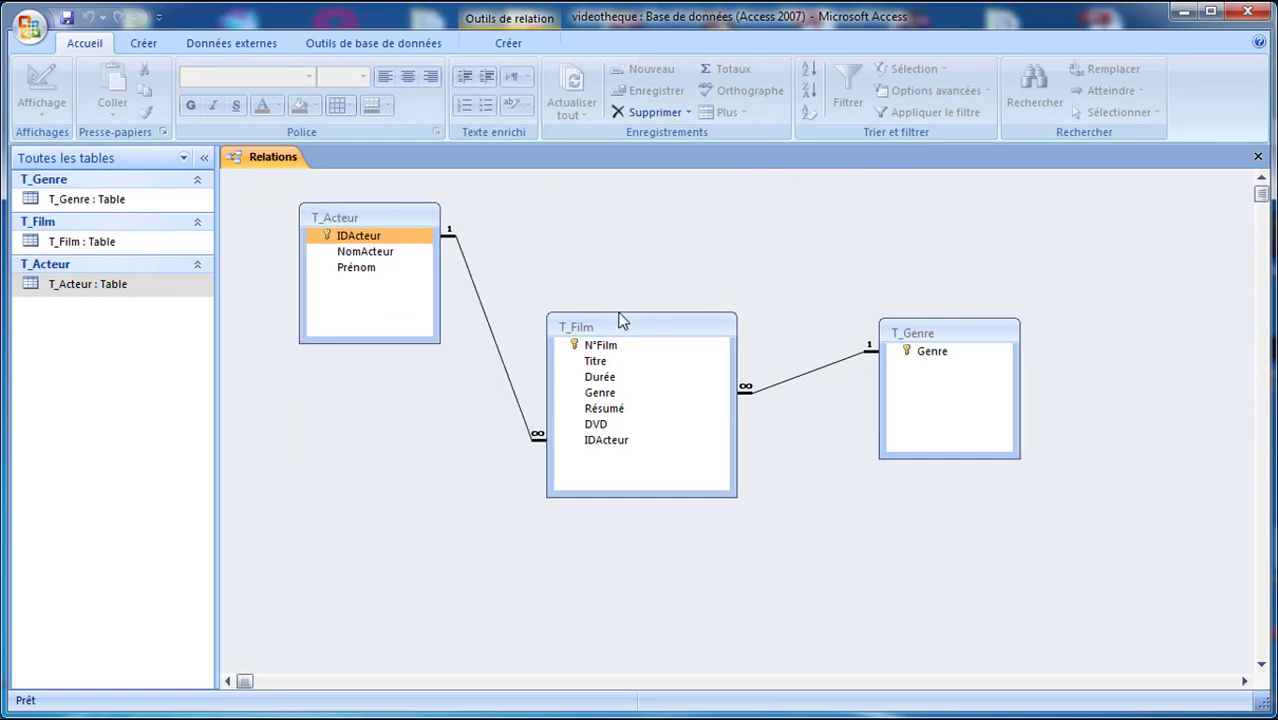
{"action": "left_click_drag", "start_coordinate": [619, 322], "coordinate": [643, 210]}
{"action": "left_click_drag", "start_coordinate": [410, 226], "coordinate": [401, 238]}
{"action": "left_click", "coordinate": [958, 354]}
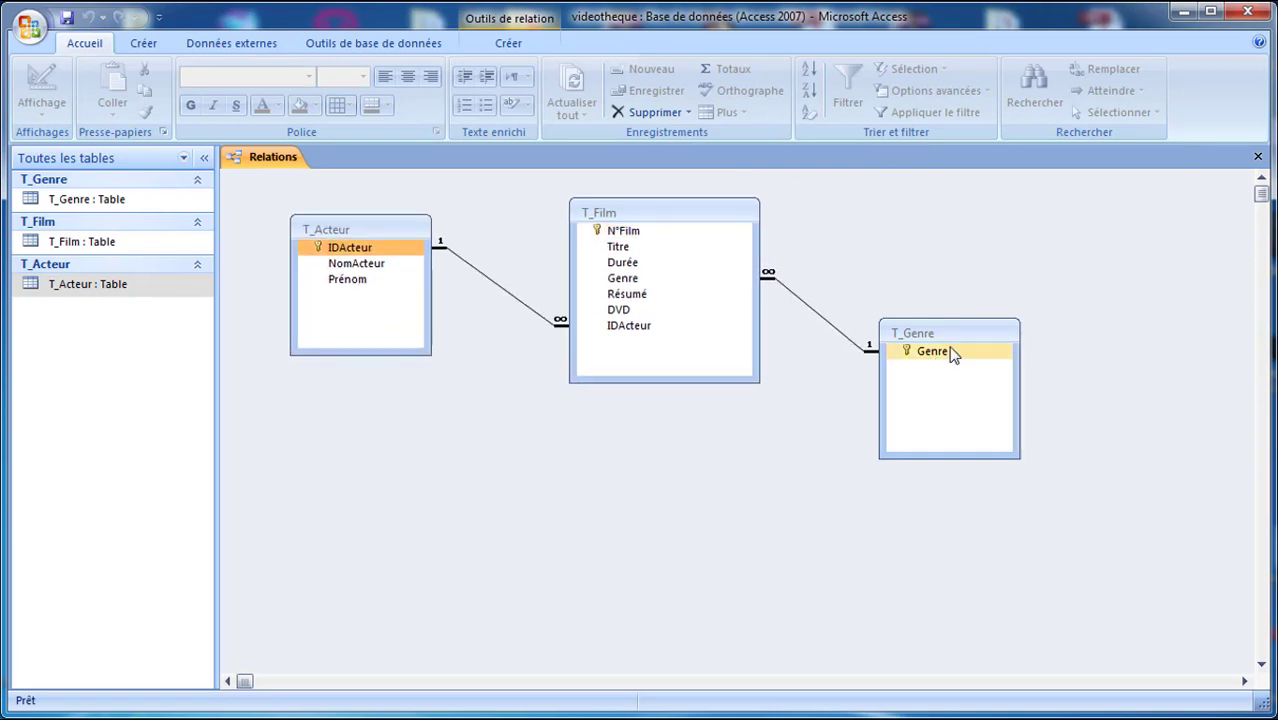
{"action": "left_click_drag", "start_coordinate": [951, 332], "coordinate": [1044, 267]}
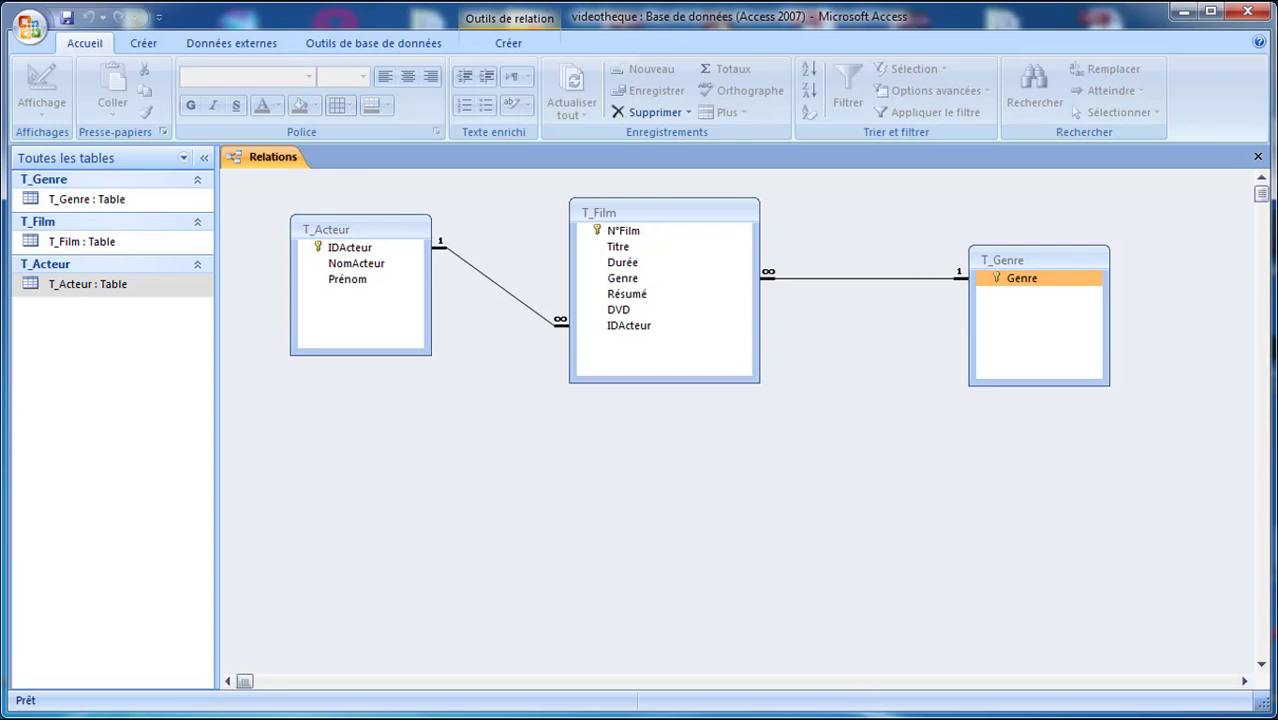
Switch to B3.pdf in Adobe Reader, compare question 6's relationship diagram, read question 7's list of queries, and return to Access.
{"action": "key", "text": "alt+Tab"}
{"action": "scroll", "coordinate": [477, 600], "scroll_direction": "up", "scroll_amount": 3}
{"action": "scroll", "coordinate": [480, 553], "scroll_direction": "down", "scroll_amount": 3}
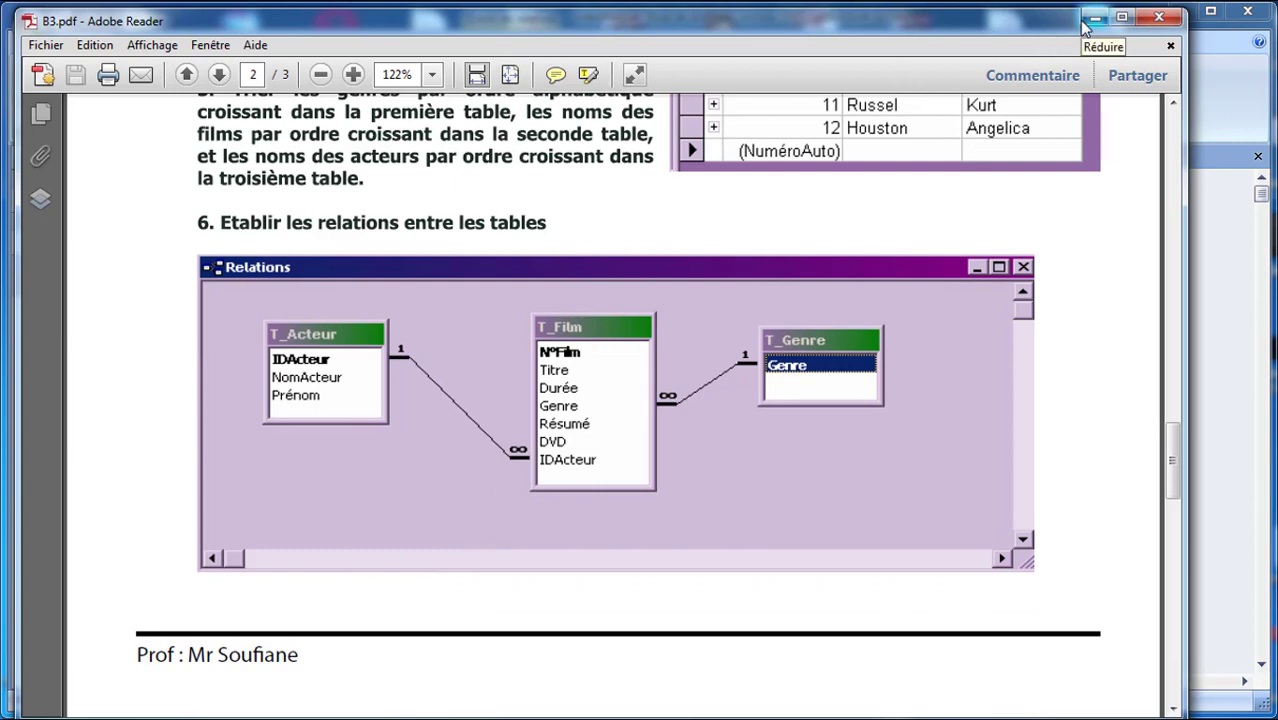
{"action": "key", "text": "Page_Down"}
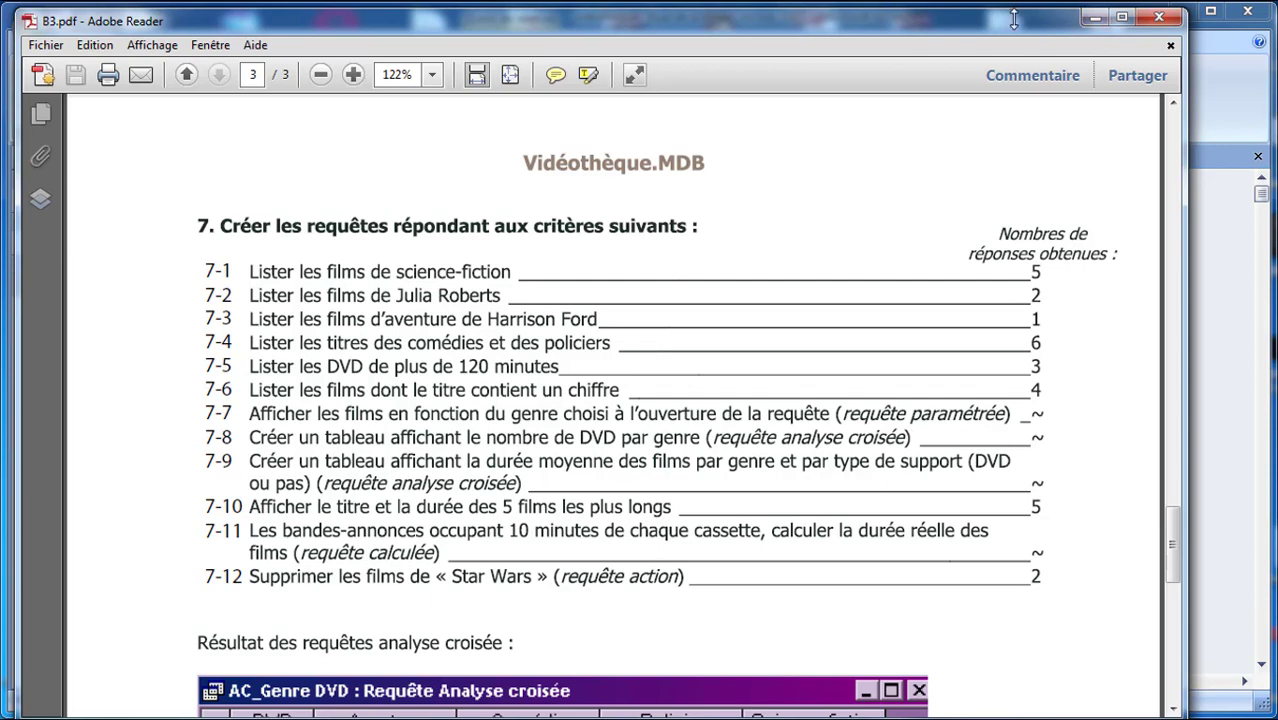
{"action": "left_click", "coordinate": [1092, 20]}
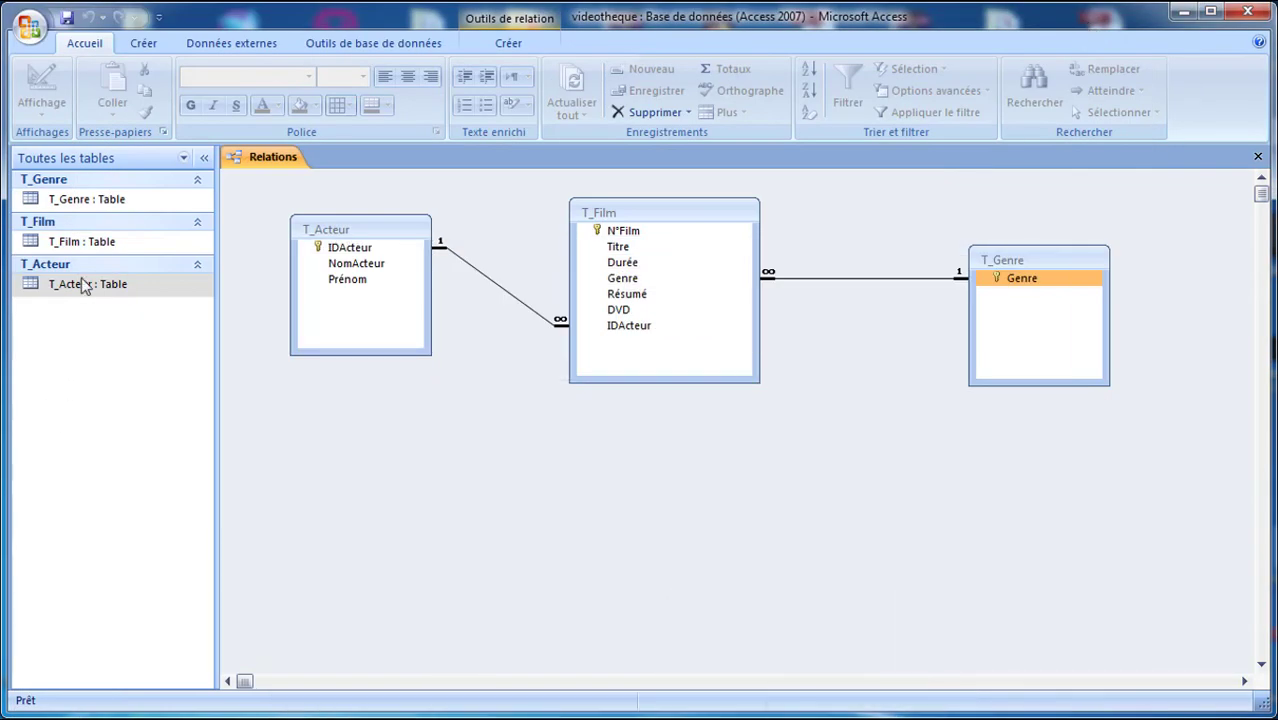
Create a new query in design view based on the T_Film table.
{"action": "left_click", "coordinate": [142, 43]}
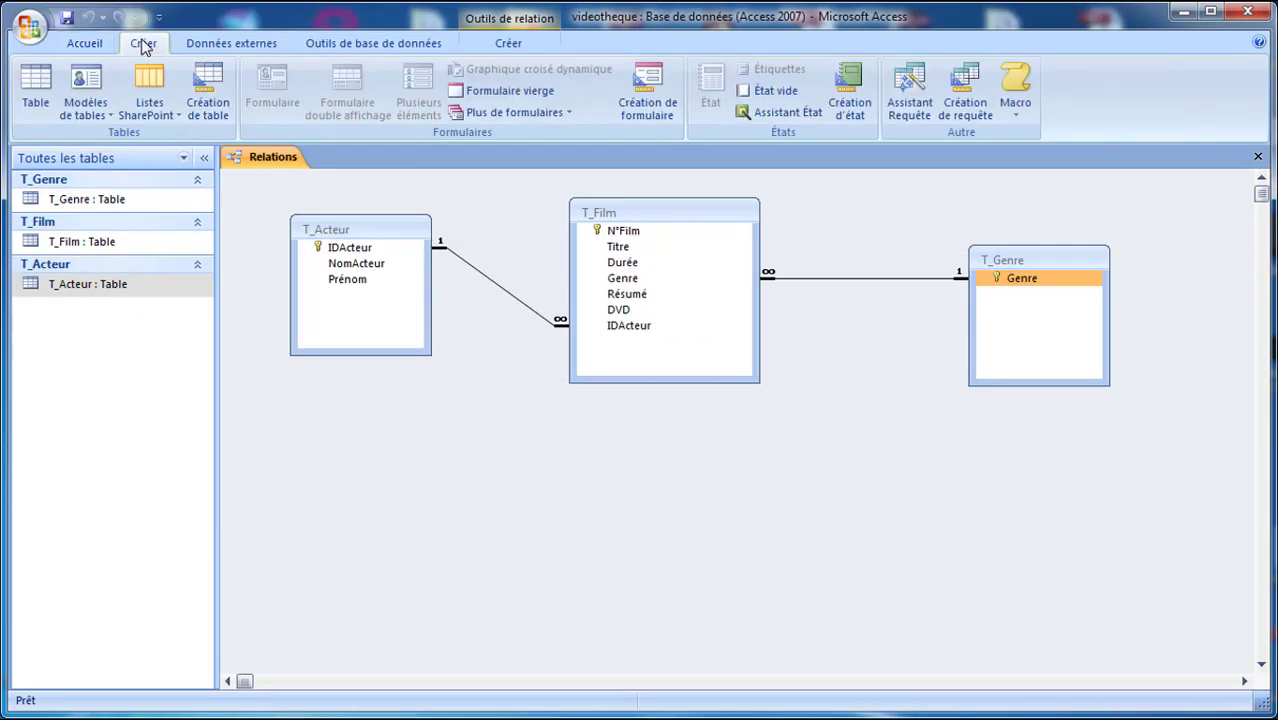
{"action": "left_click", "coordinate": [966, 101]}
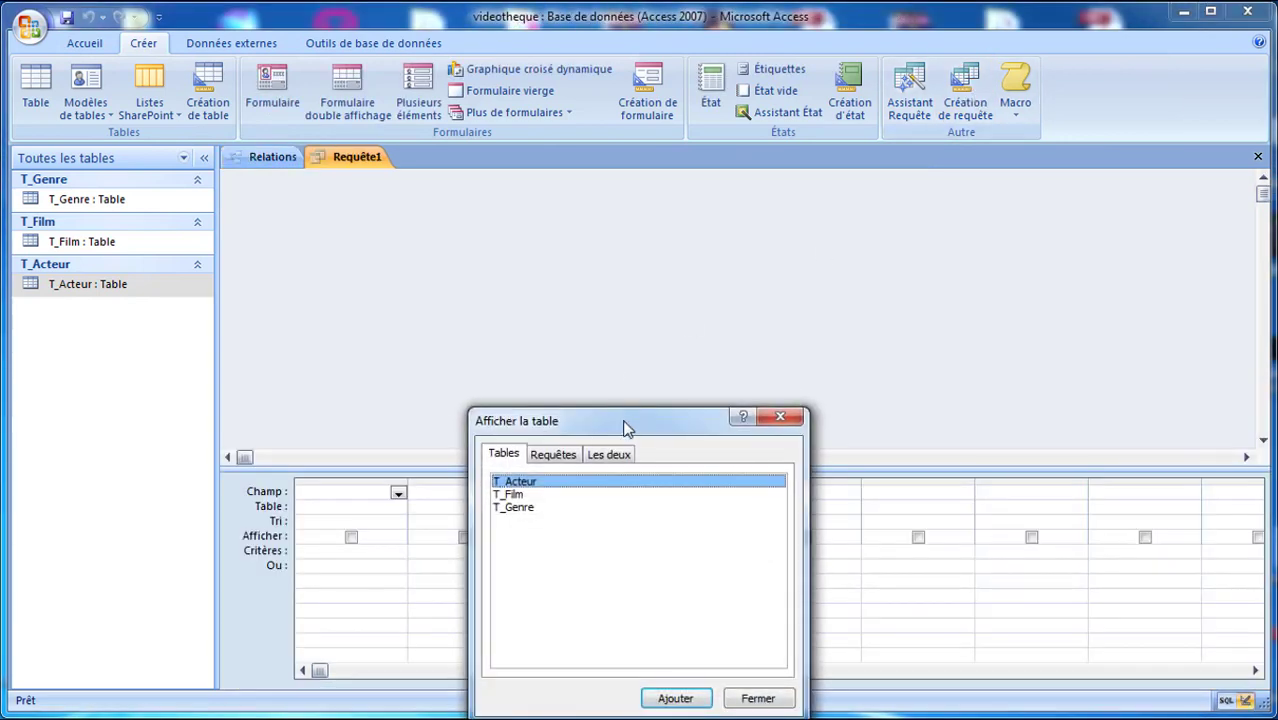
{"action": "left_click_drag", "start_coordinate": [650, 430], "coordinate": [807, 248]}
{"action": "left_click", "coordinate": [668, 314]}
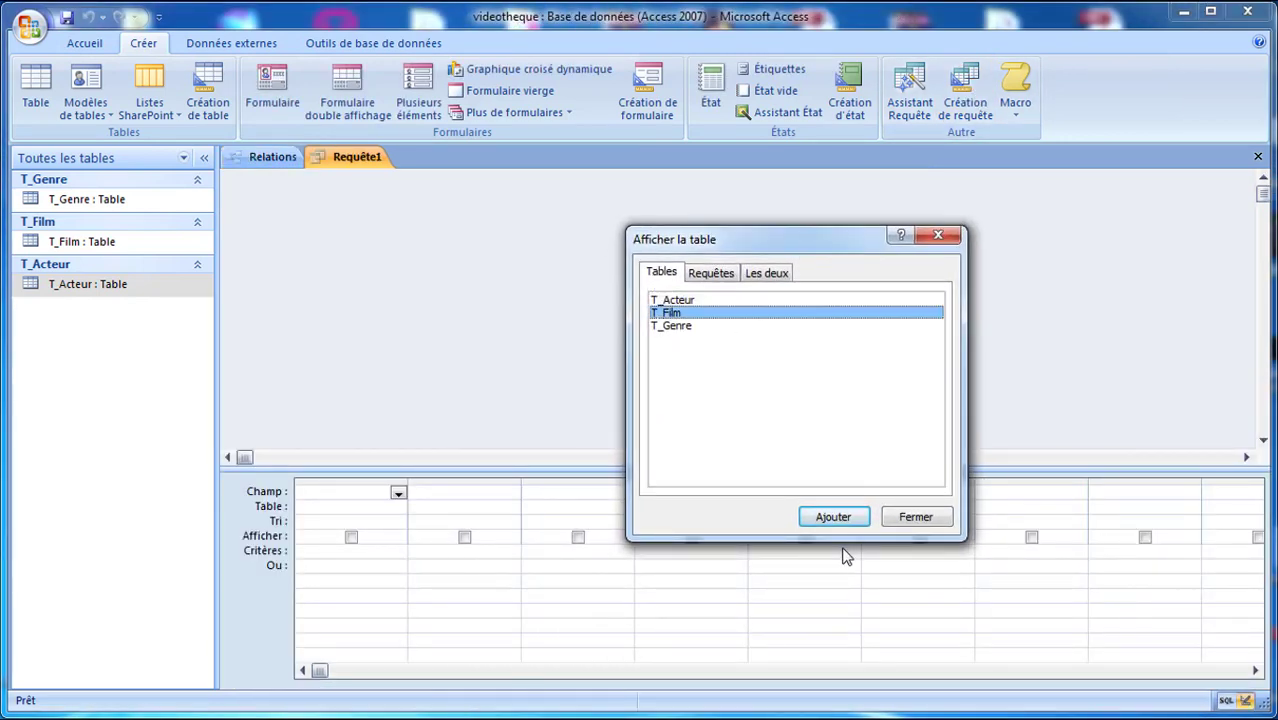
{"action": "left_click", "coordinate": [833, 518]}
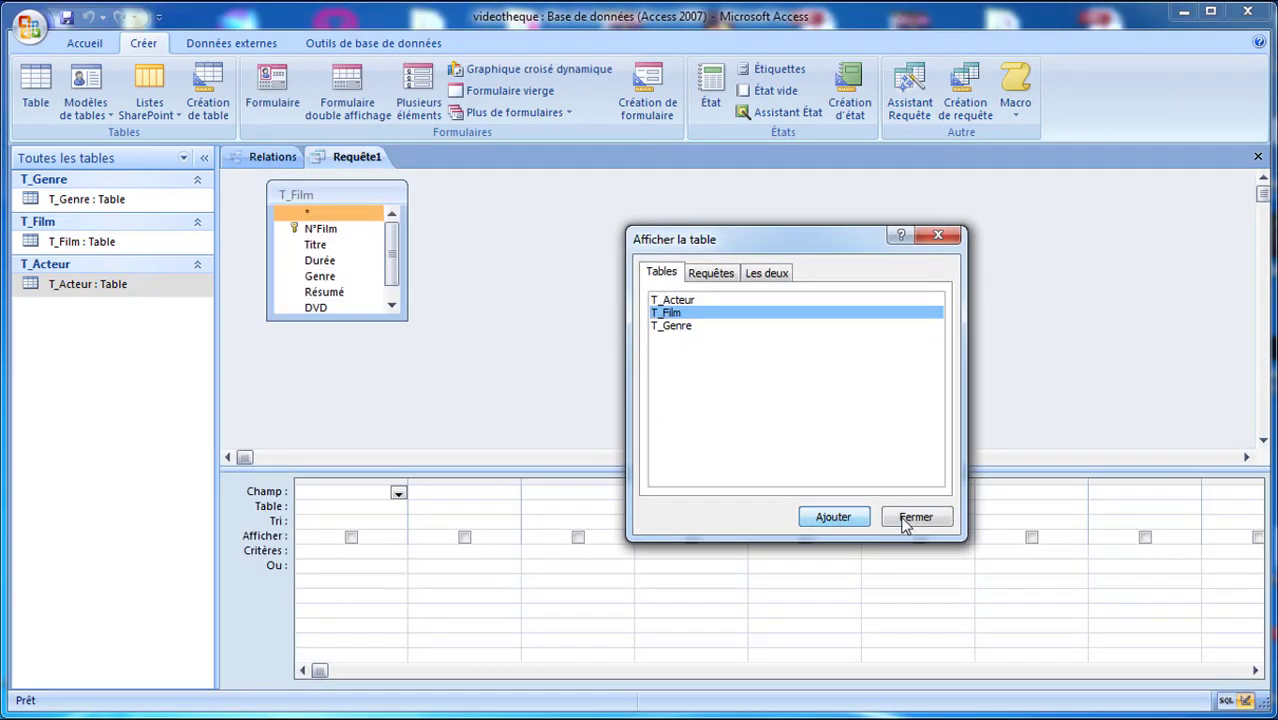
{"action": "left_click", "coordinate": [913, 518]}
Add every T_Film field from N°Film to IDActeur to the query grid as separate columns.
{"action": "left_click_drag", "start_coordinate": [348, 215], "coordinate": [349, 497]}
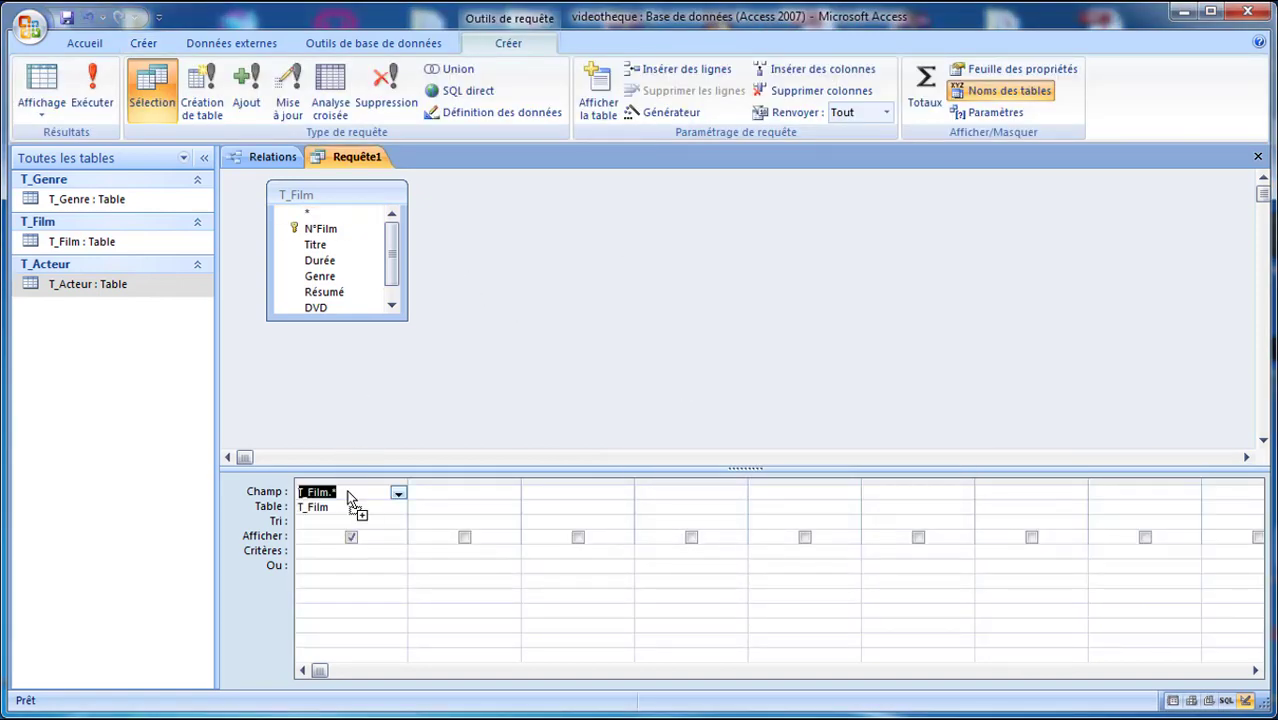
{"action": "key", "text": "Delete"}
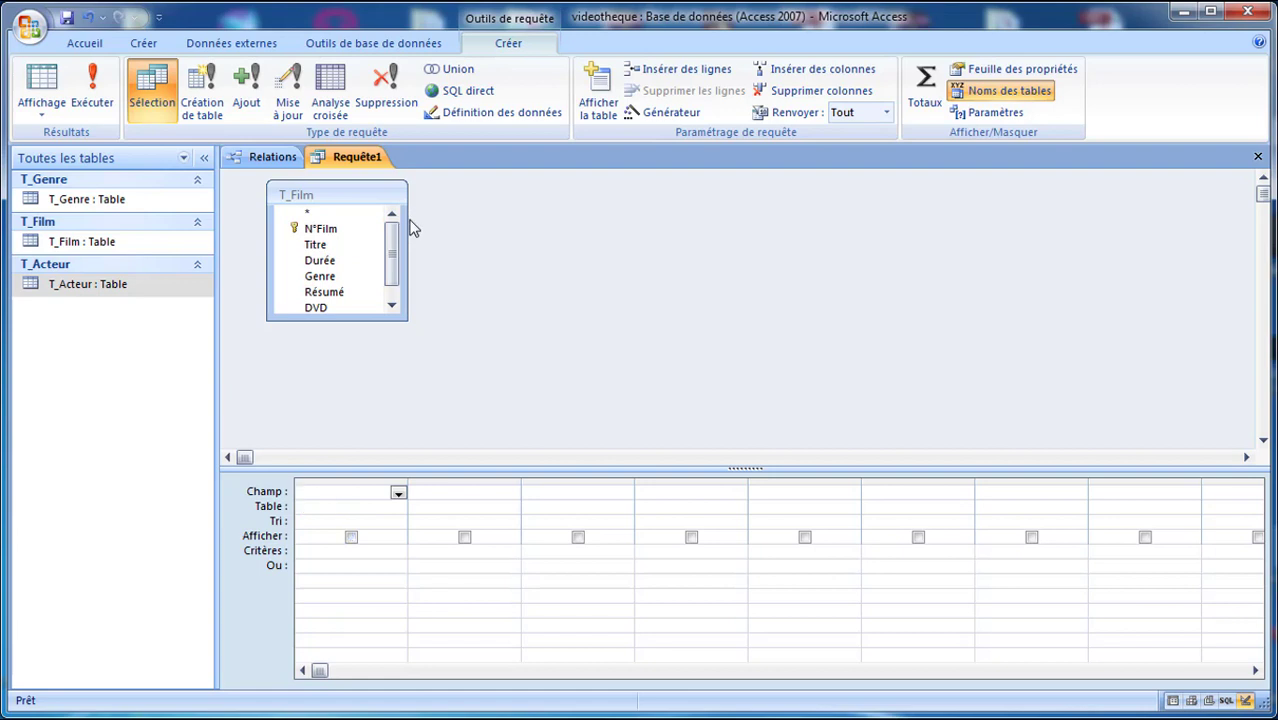
{"action": "left_click", "coordinate": [333, 228]}
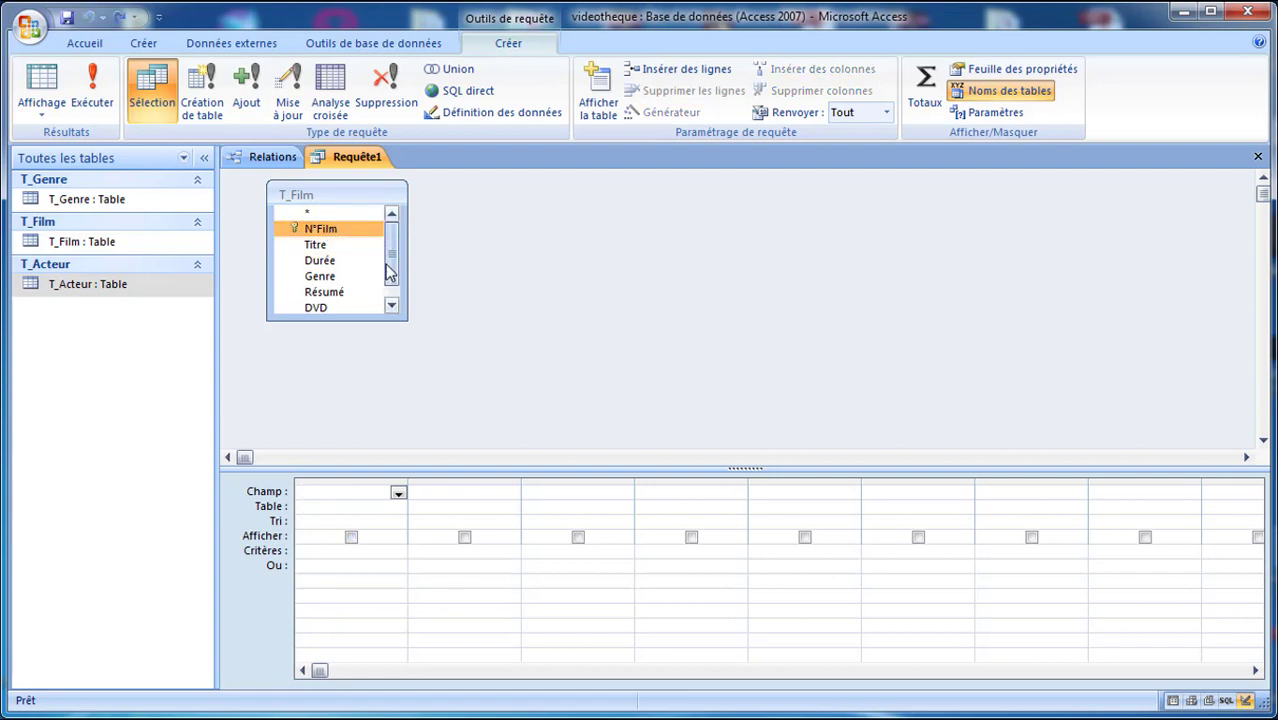
{"action": "left_click", "coordinate": [390, 272]}
{"action": "left_click", "coordinate": [366, 305], "text": "shift"}
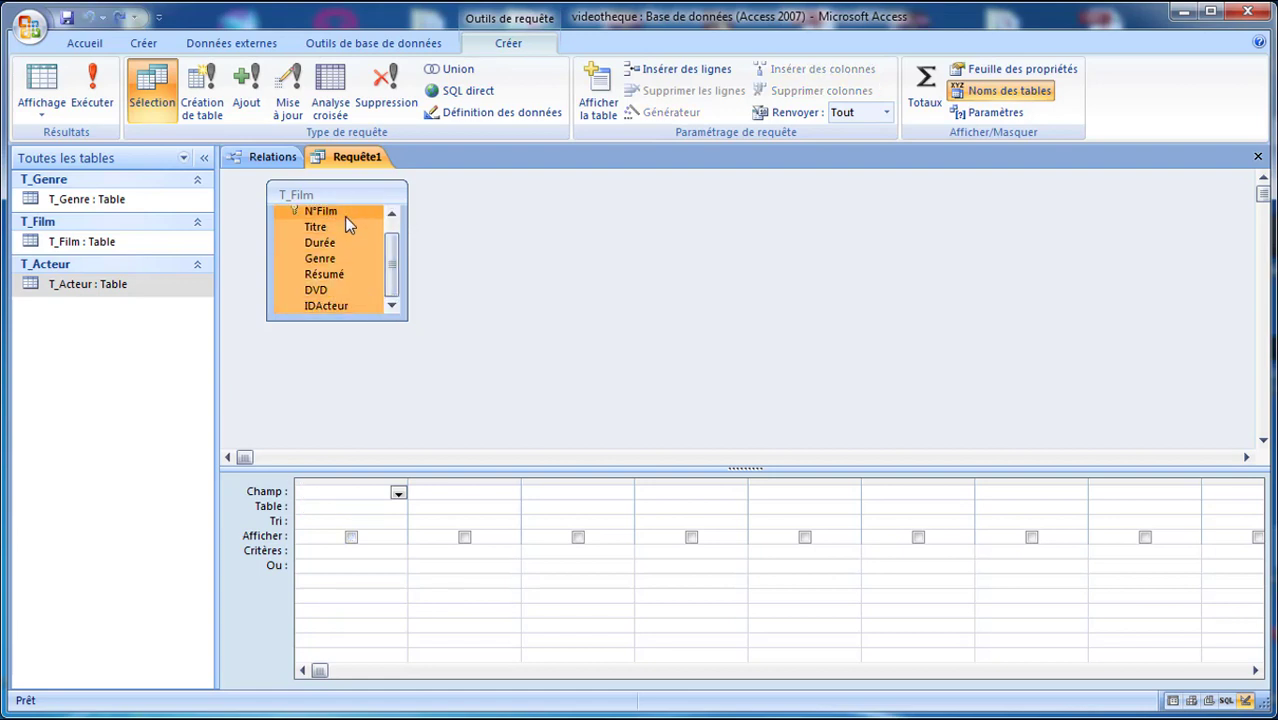
{"action": "left_click_drag", "start_coordinate": [344, 216], "coordinate": [345, 501]}
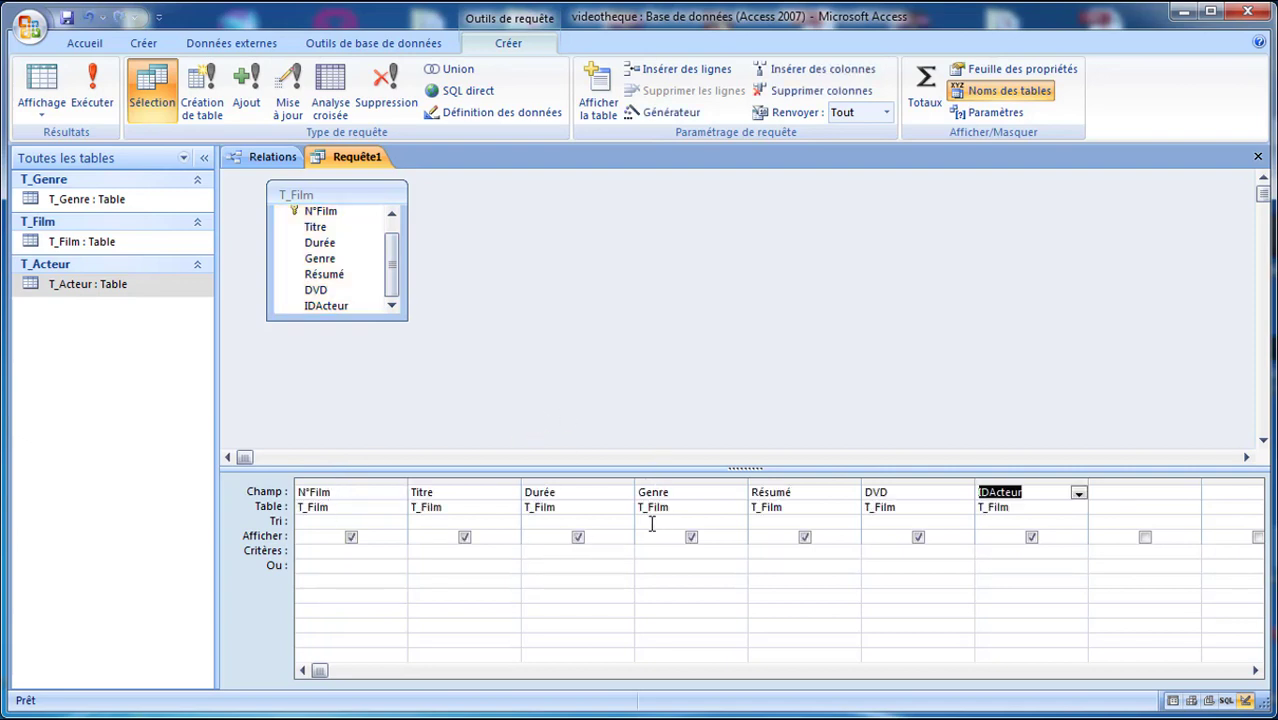
Set the Genre criterion to science-fiction and display the query's results.
{"action": "left_click", "coordinate": [733, 553]}
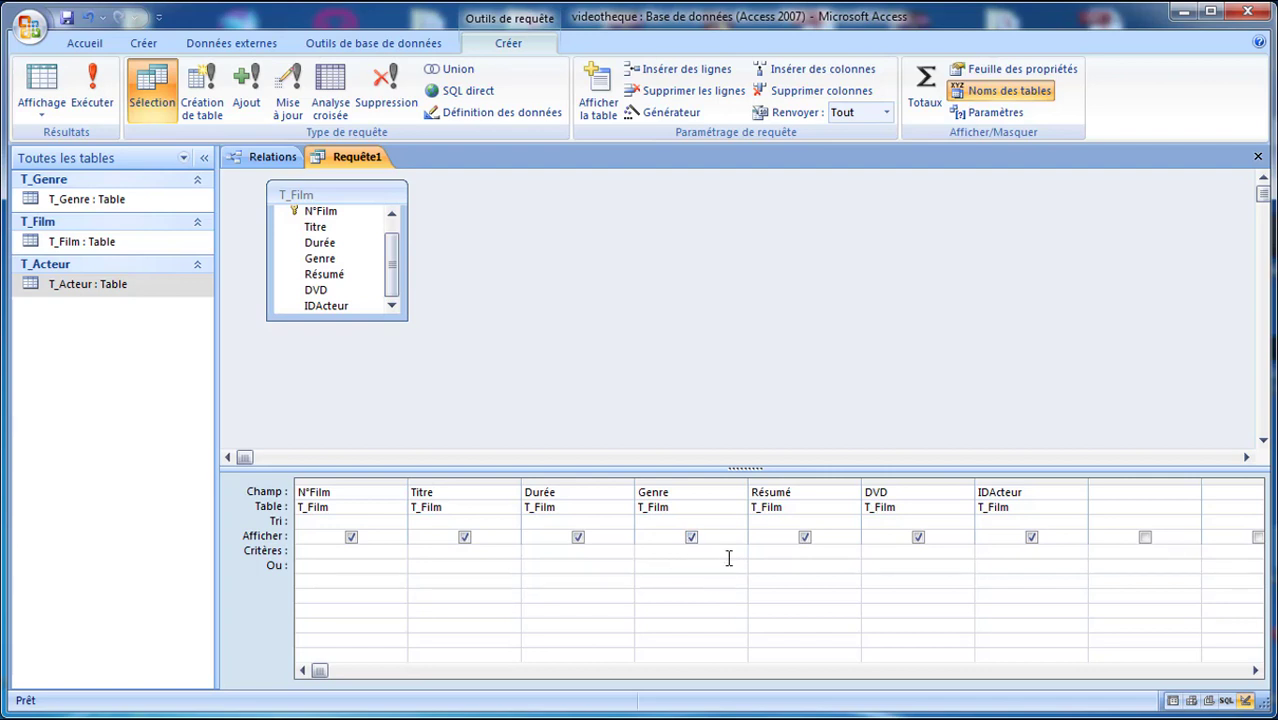
{"action": "type", "text": "cience-"}
{"action": "type", "text": "fi"}
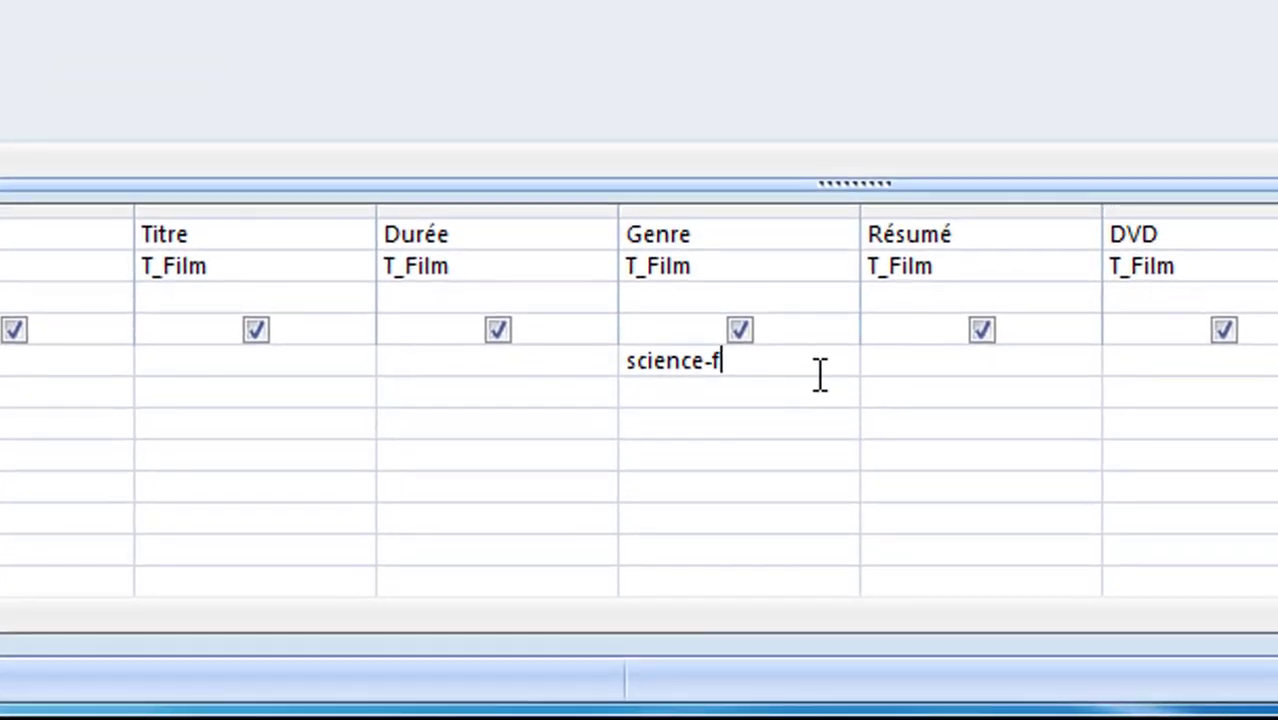
{"action": "type", "text": "ction"}
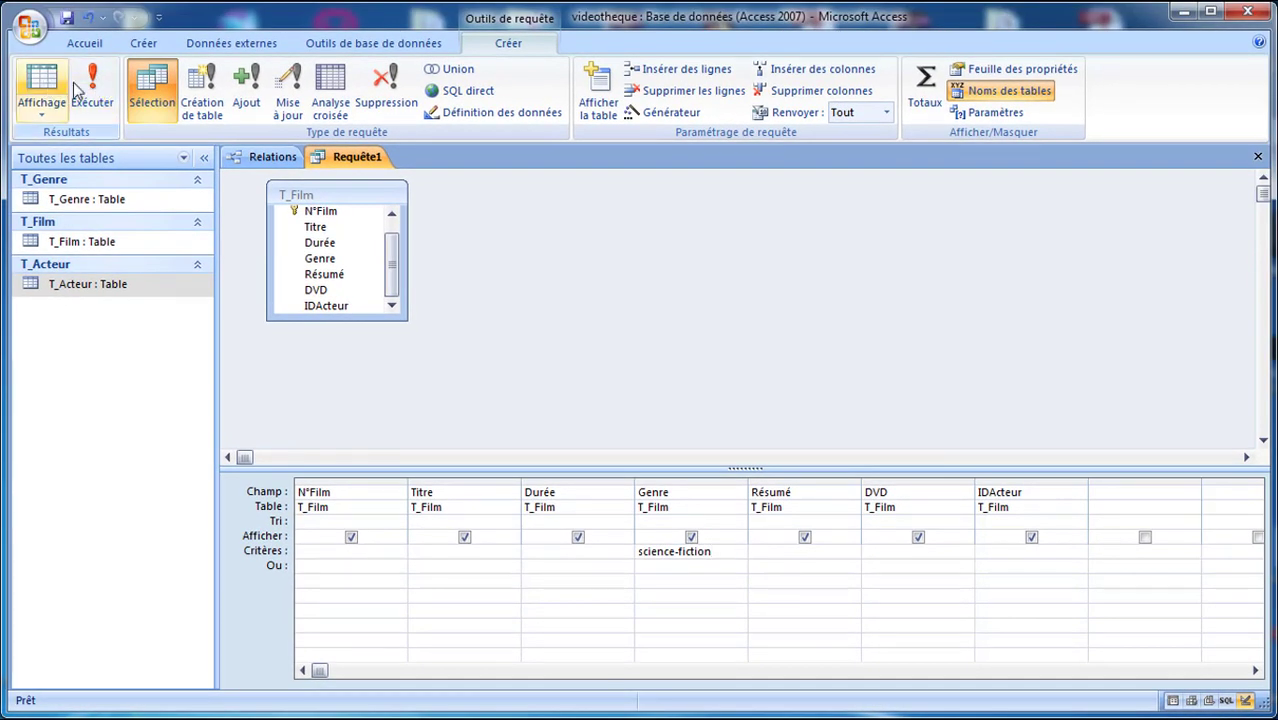
{"action": "left_click", "coordinate": [41, 88]}
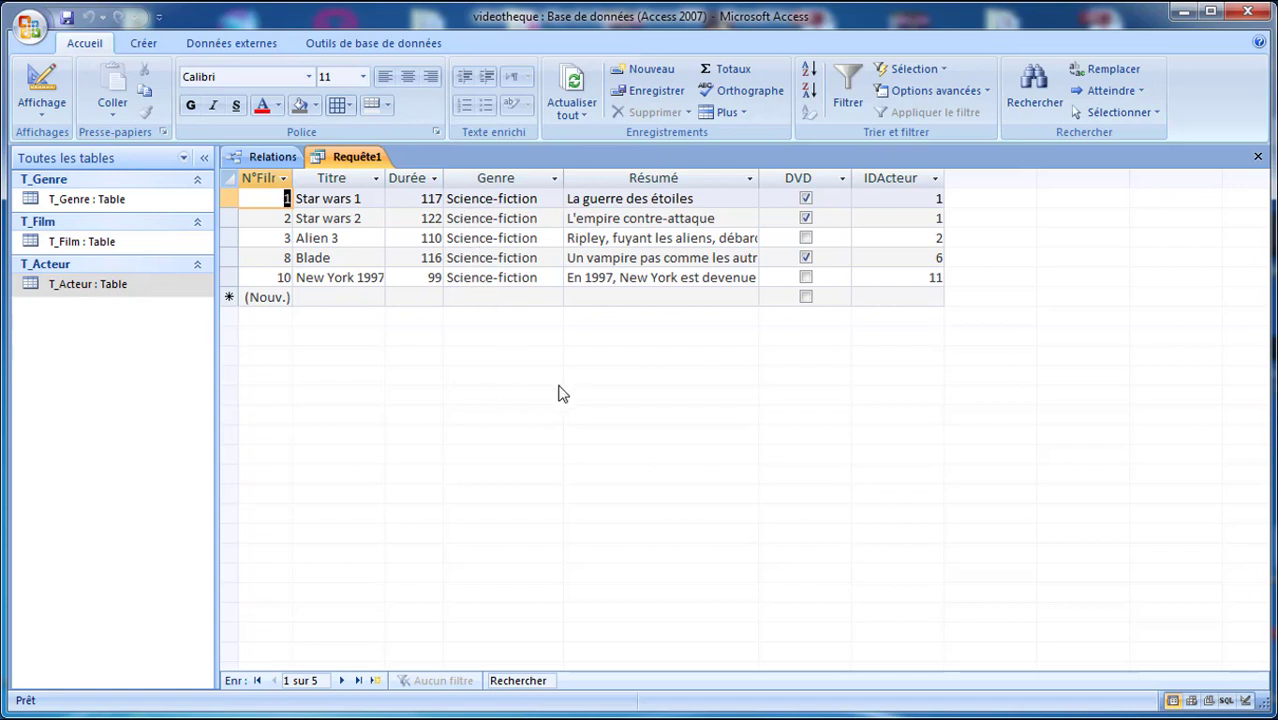
Save the science-fiction query under the name Requête1.
{"action": "key", "text": "ctrl+s"}
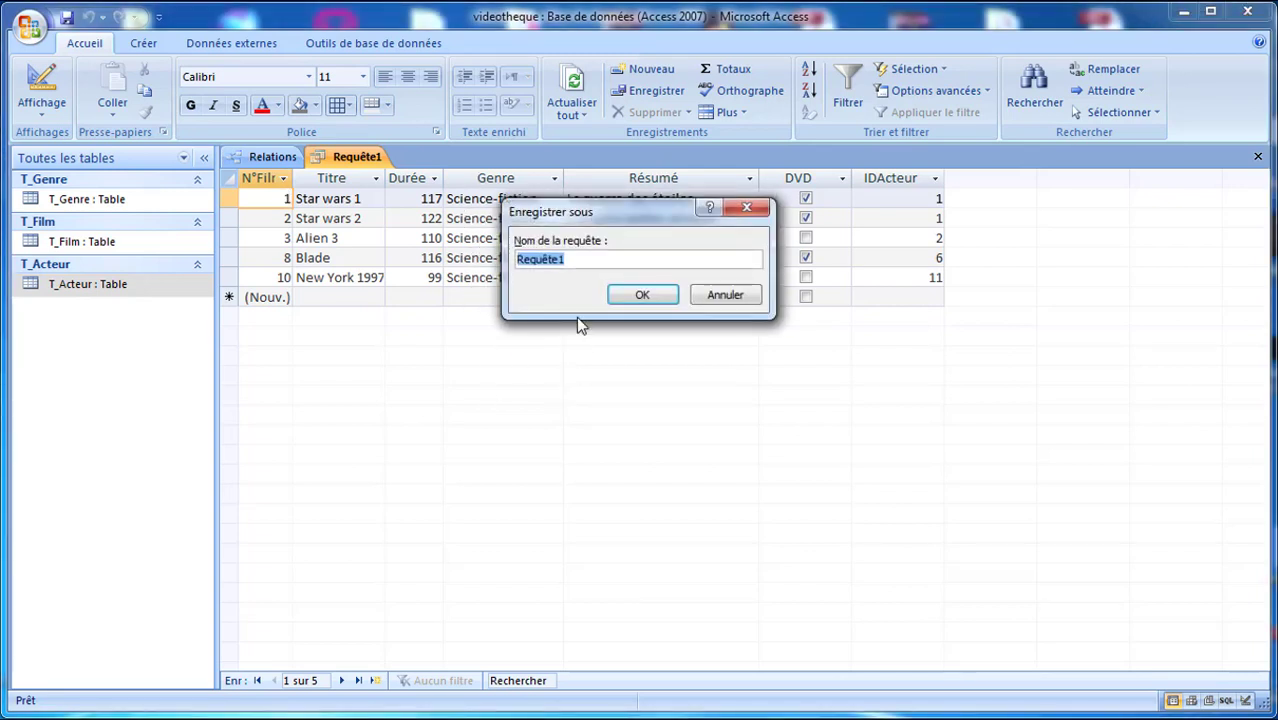
{"action": "left_click", "coordinate": [589, 261]}
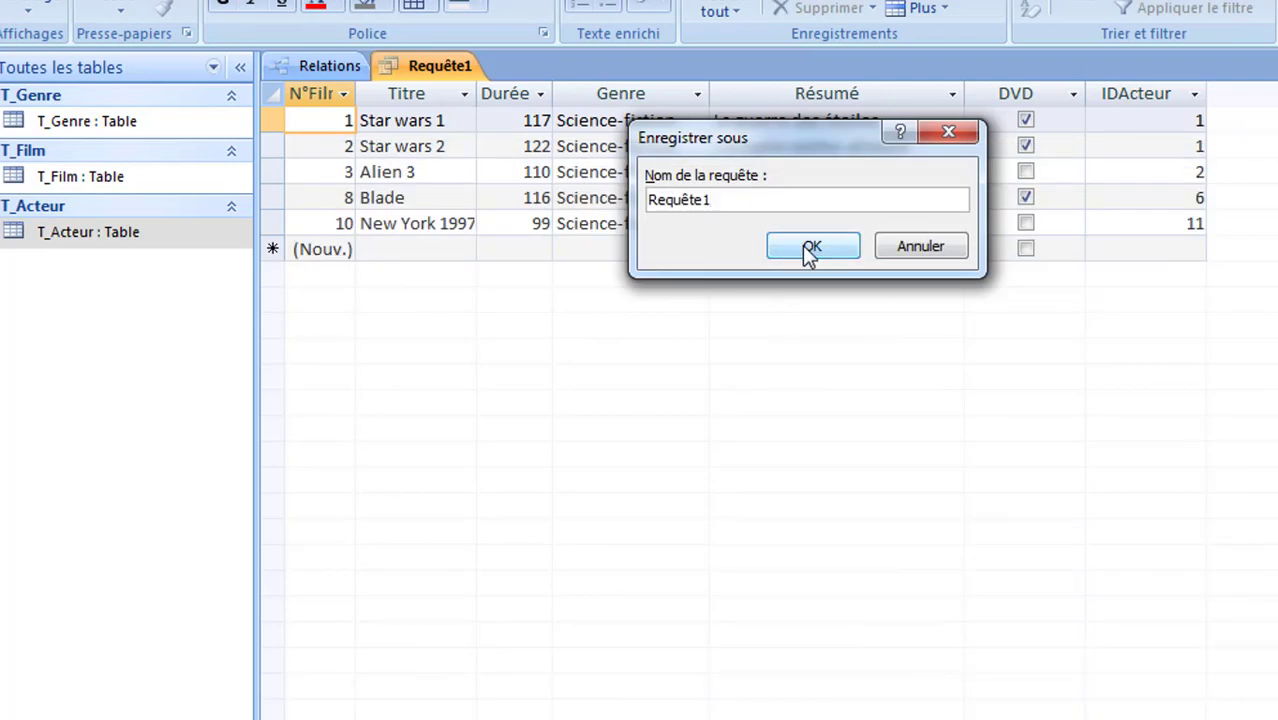
{"action": "left_click", "coordinate": [812, 247]}
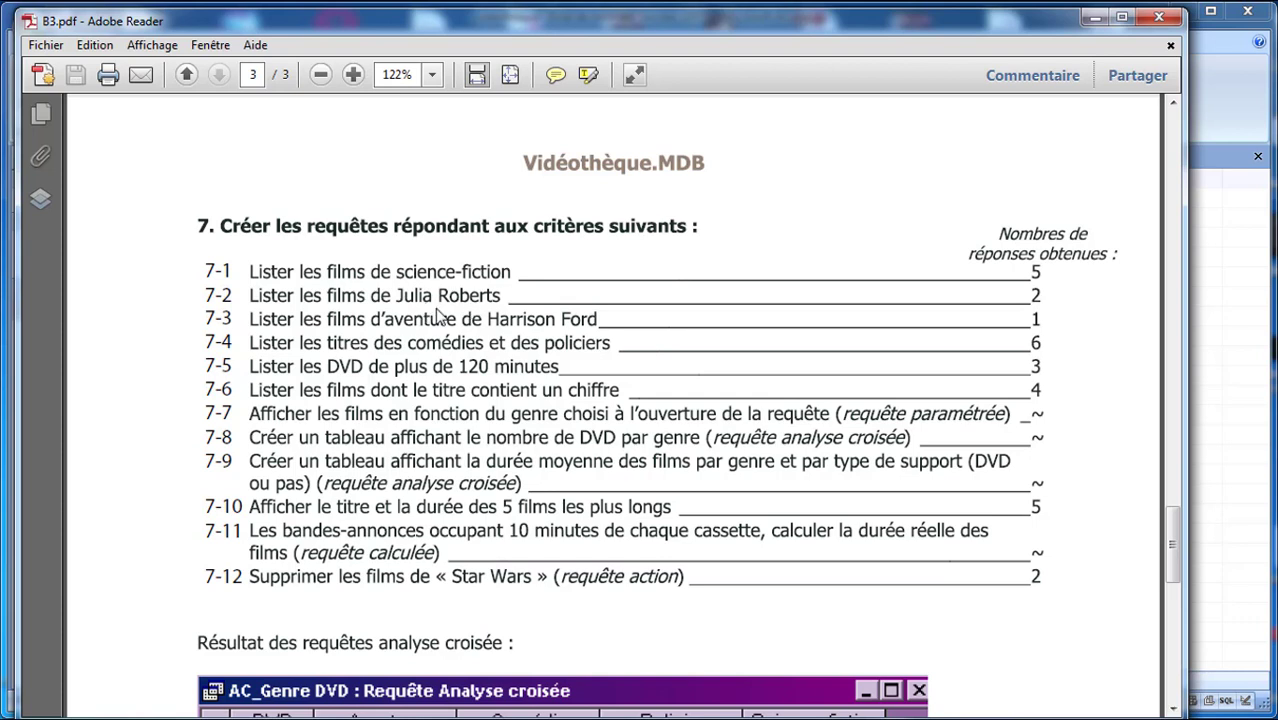
Return from B3.pdf to Access and create a new query in design view with the T_Acteur and T_Film tables.
{"action": "left_click", "coordinate": [1095, 17]}
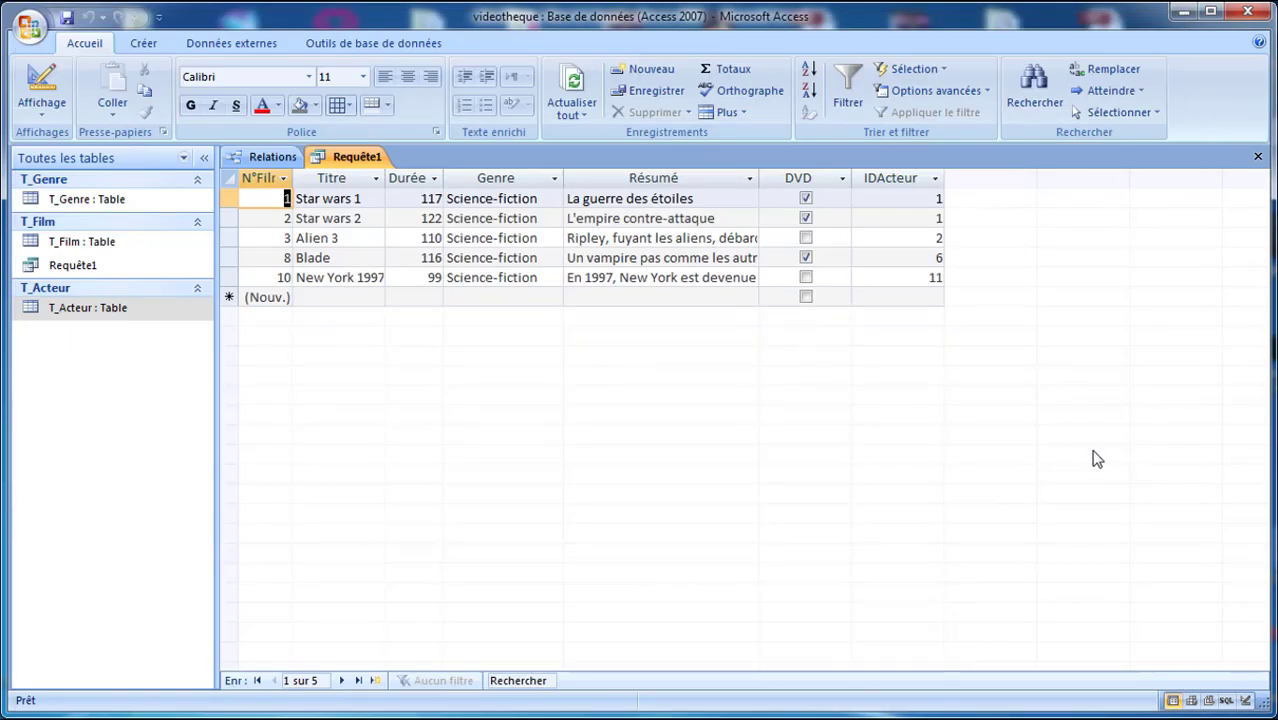
{"action": "left_click", "coordinate": [145, 43]}
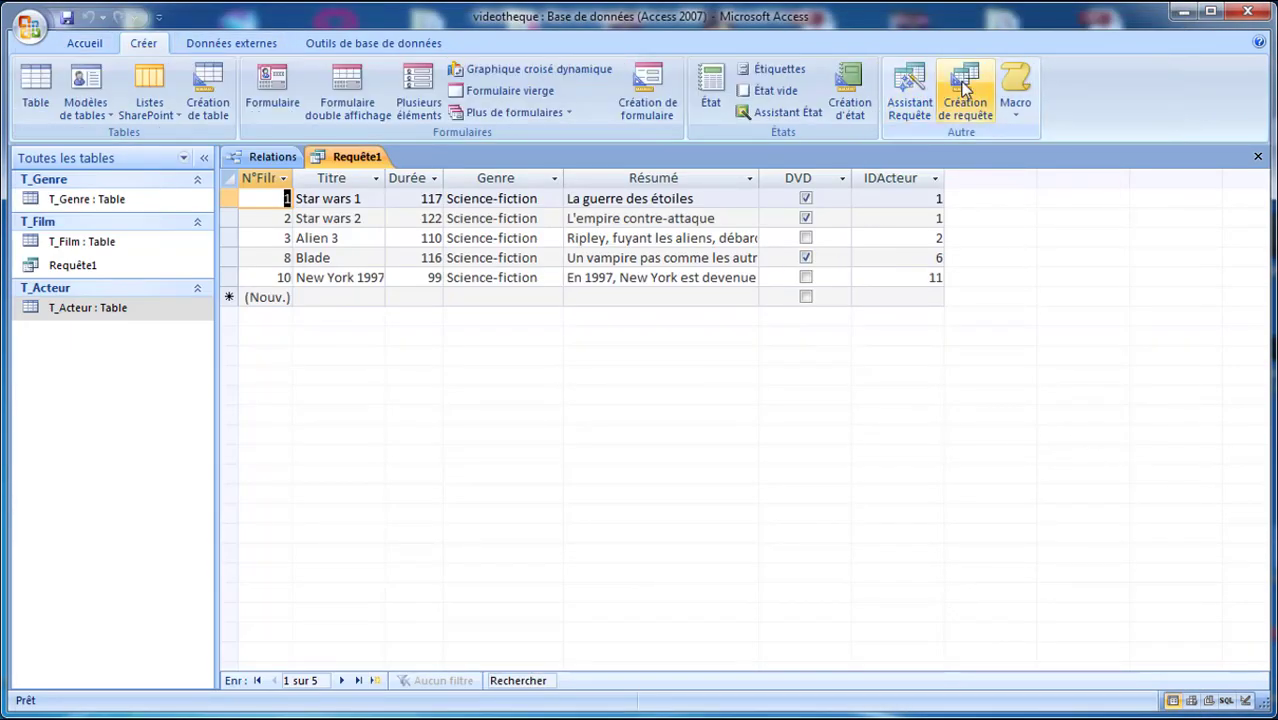
{"action": "left_click", "coordinate": [965, 90]}
{"action": "left_click_drag", "start_coordinate": [685, 420], "coordinate": [864, 200]}
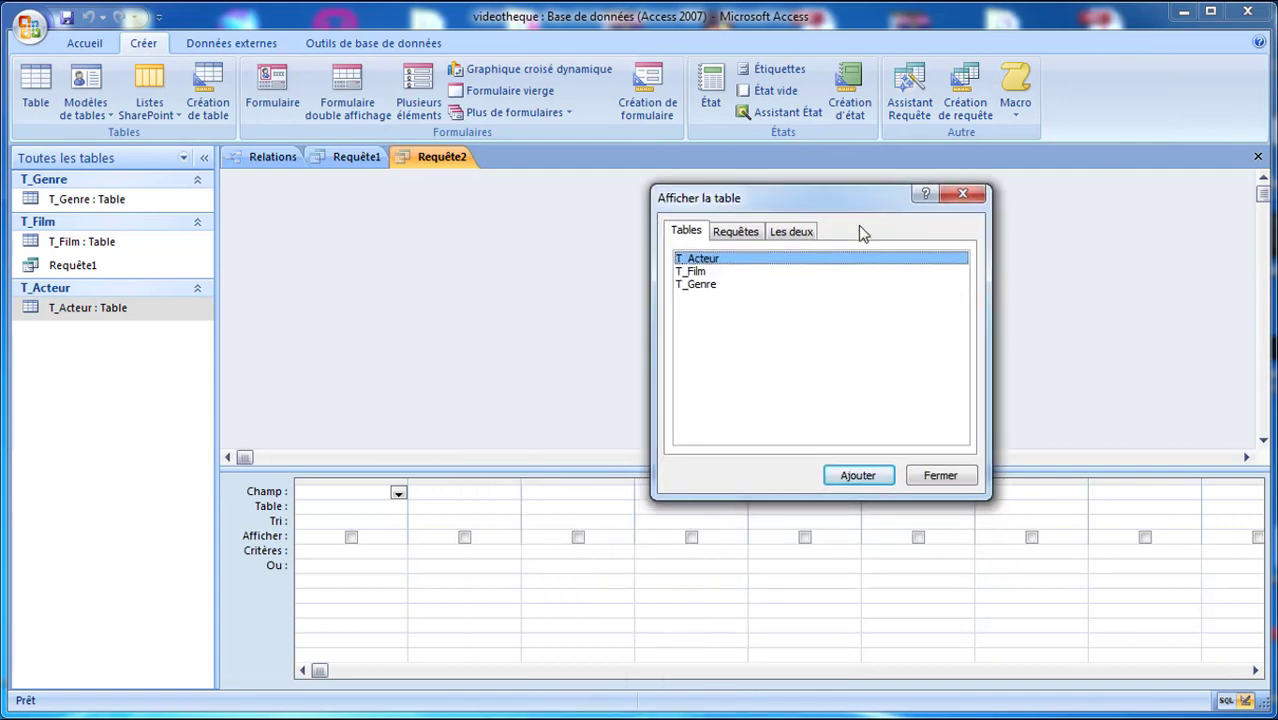
{"action": "double_click", "coordinate": [738, 260]}
{"action": "double_click", "coordinate": [700, 272]}
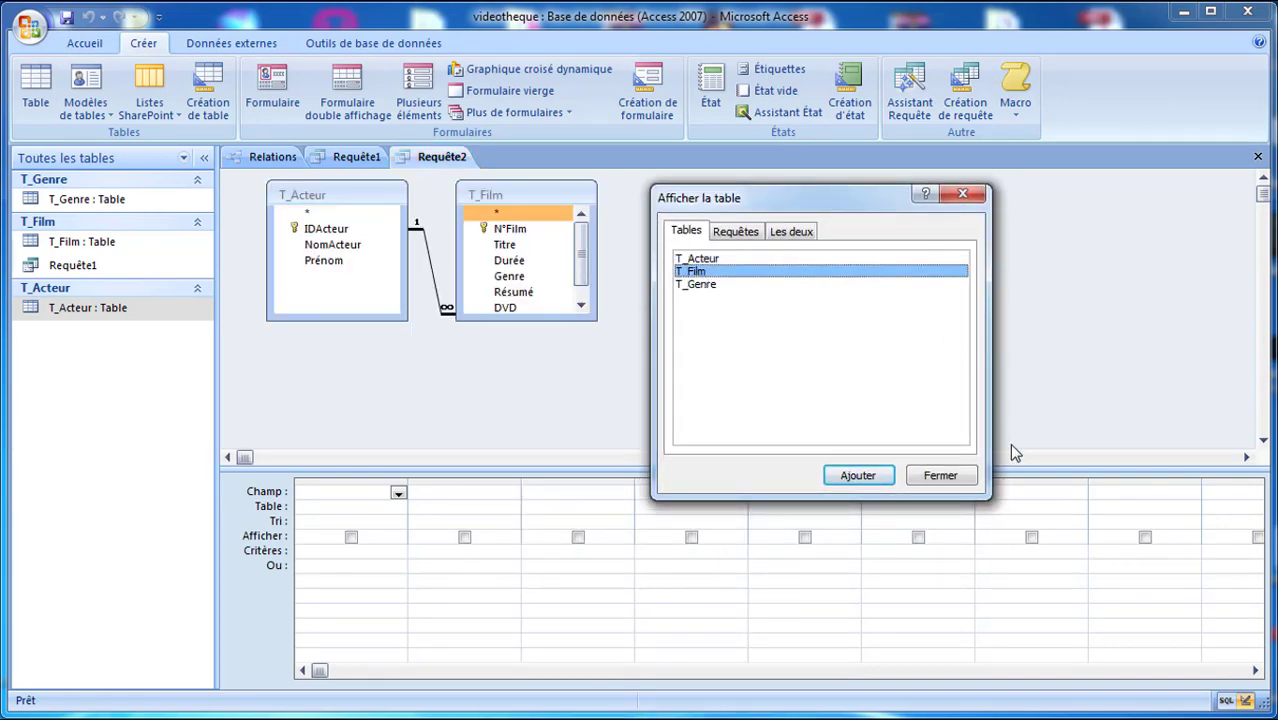
{"action": "left_click", "coordinate": [948, 477]}
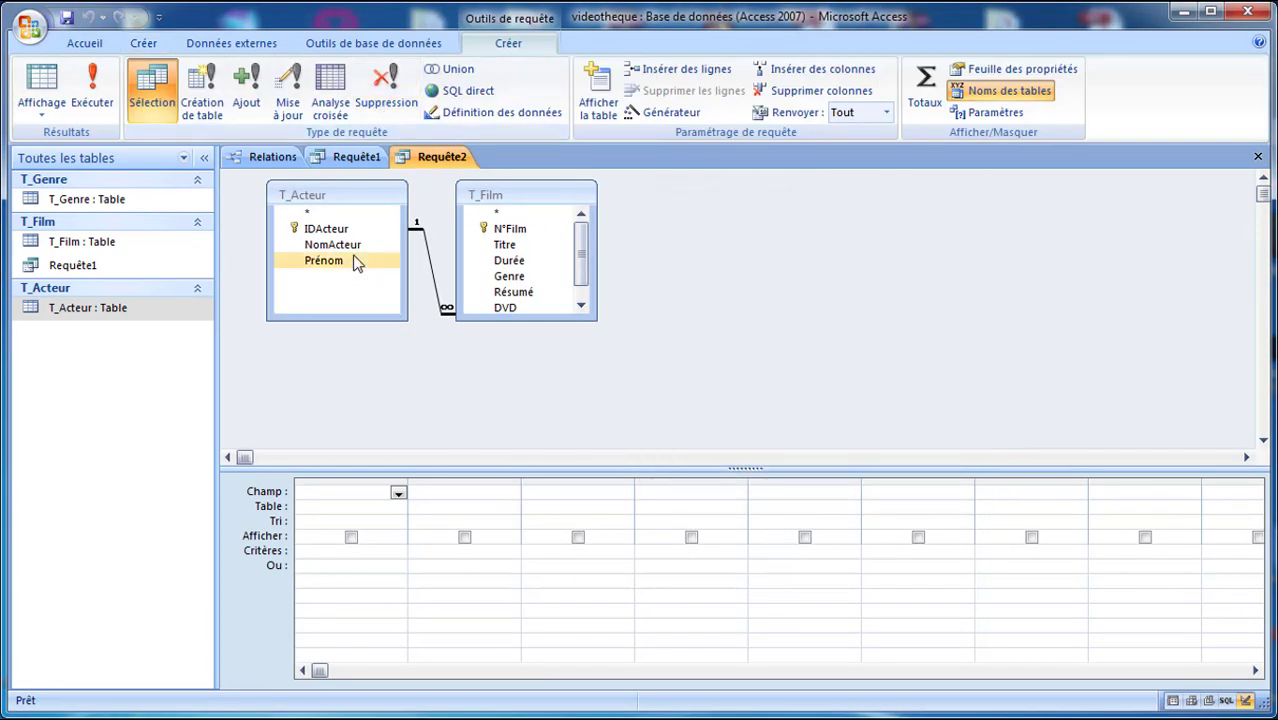
Move T_Film farther from T_Acteur in the query diagram and add T_Film's Titre field to the grid.
{"action": "left_click", "coordinate": [341, 230]}
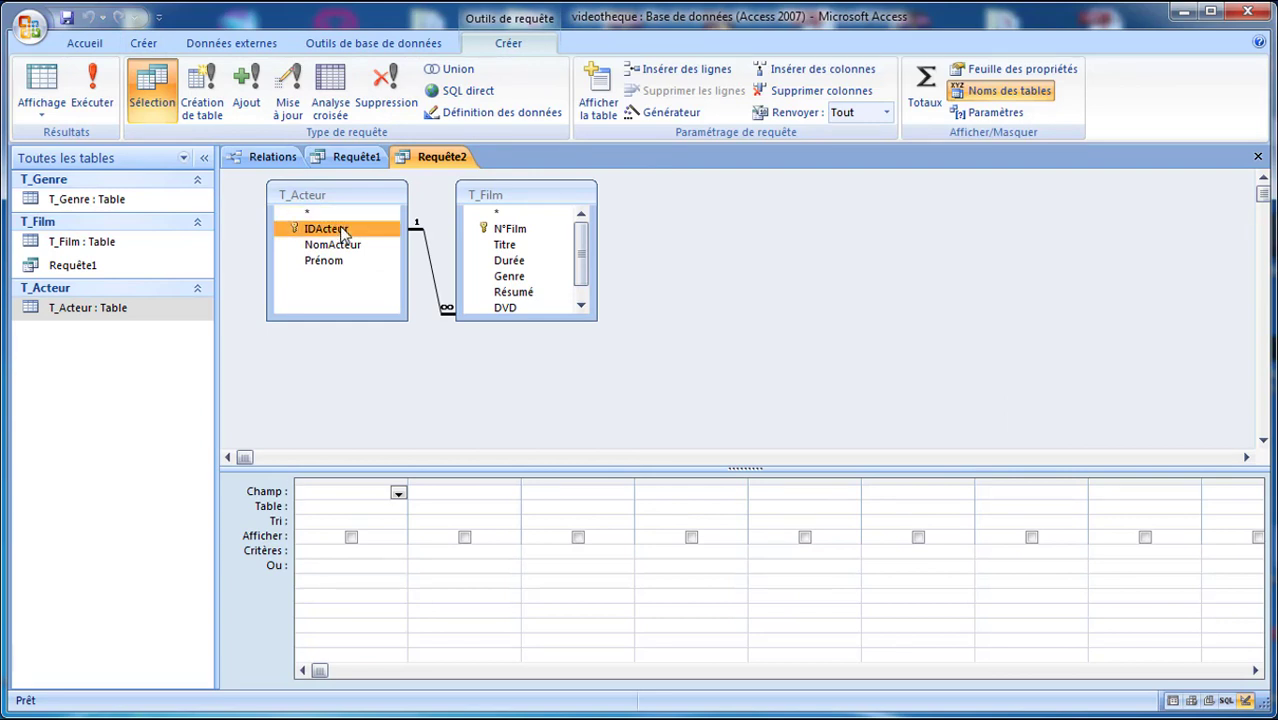
{"action": "left_click_drag", "start_coordinate": [497, 197], "coordinate": [621, 194]}
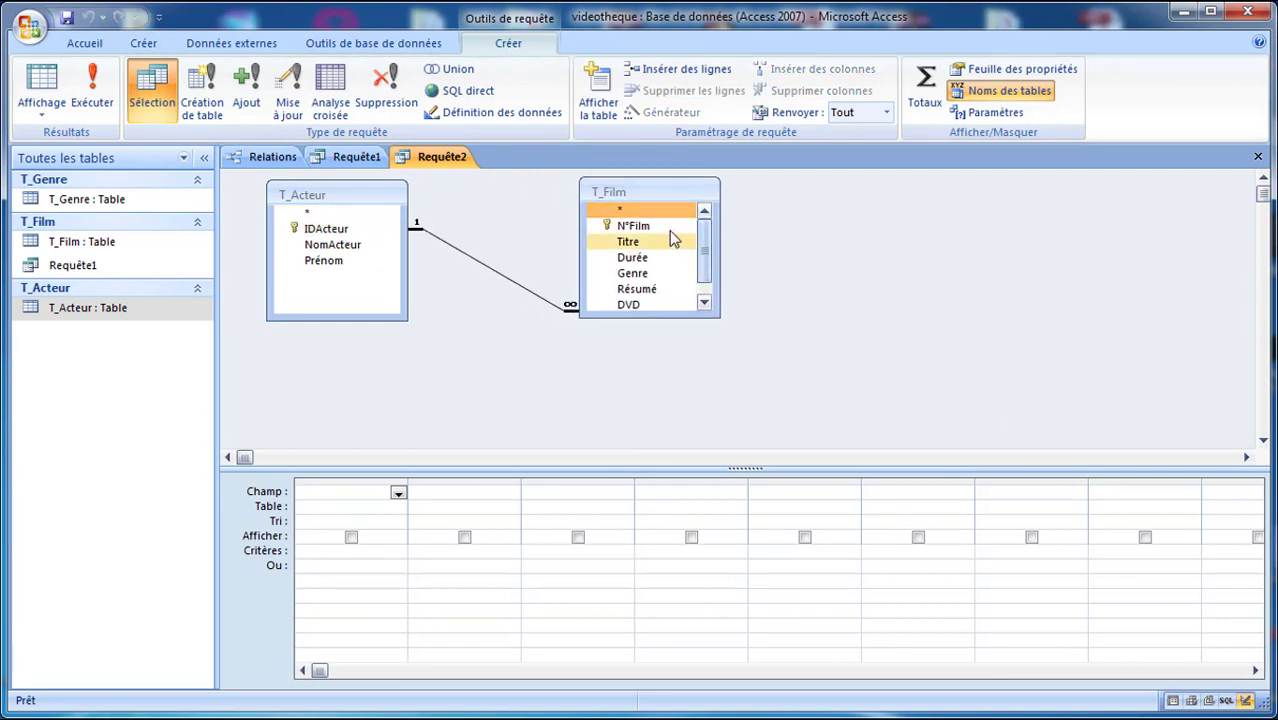
{"action": "key", "text": "Down"}
{"action": "scroll", "coordinate": [699, 245], "scroll_direction": "down", "scroll_amount": 1}
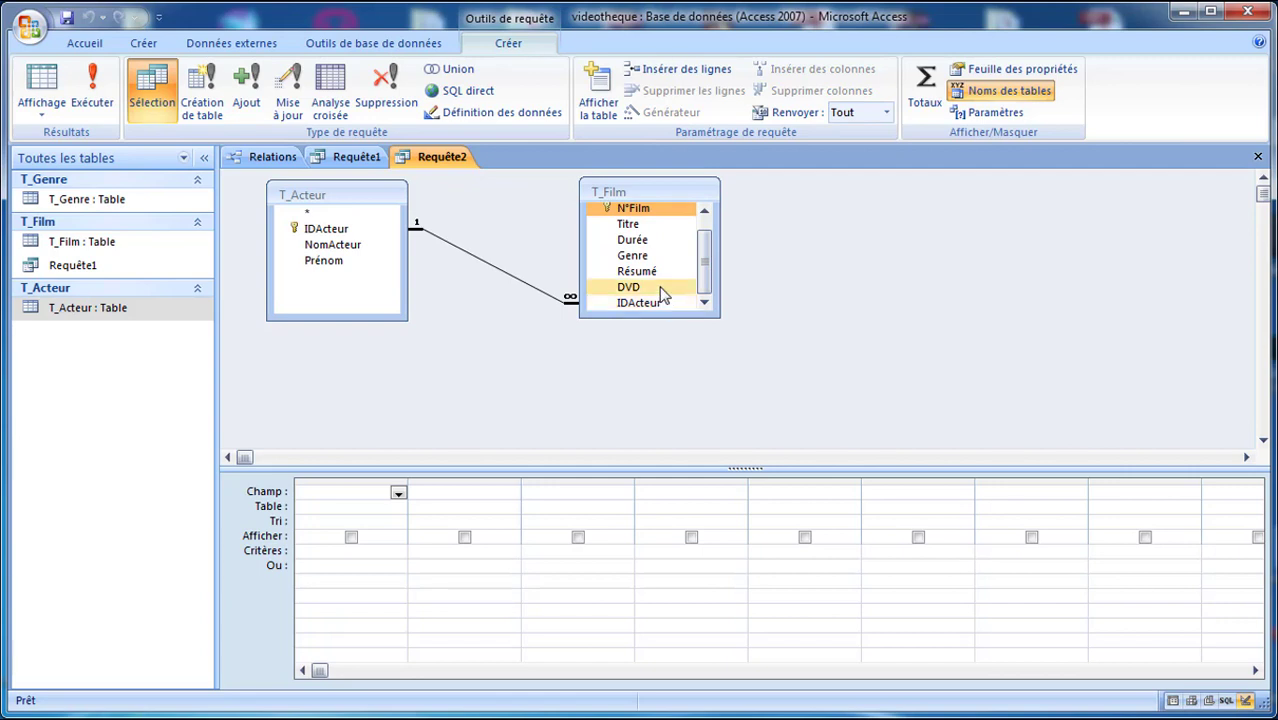
{"action": "left_click", "coordinate": [650, 223]}
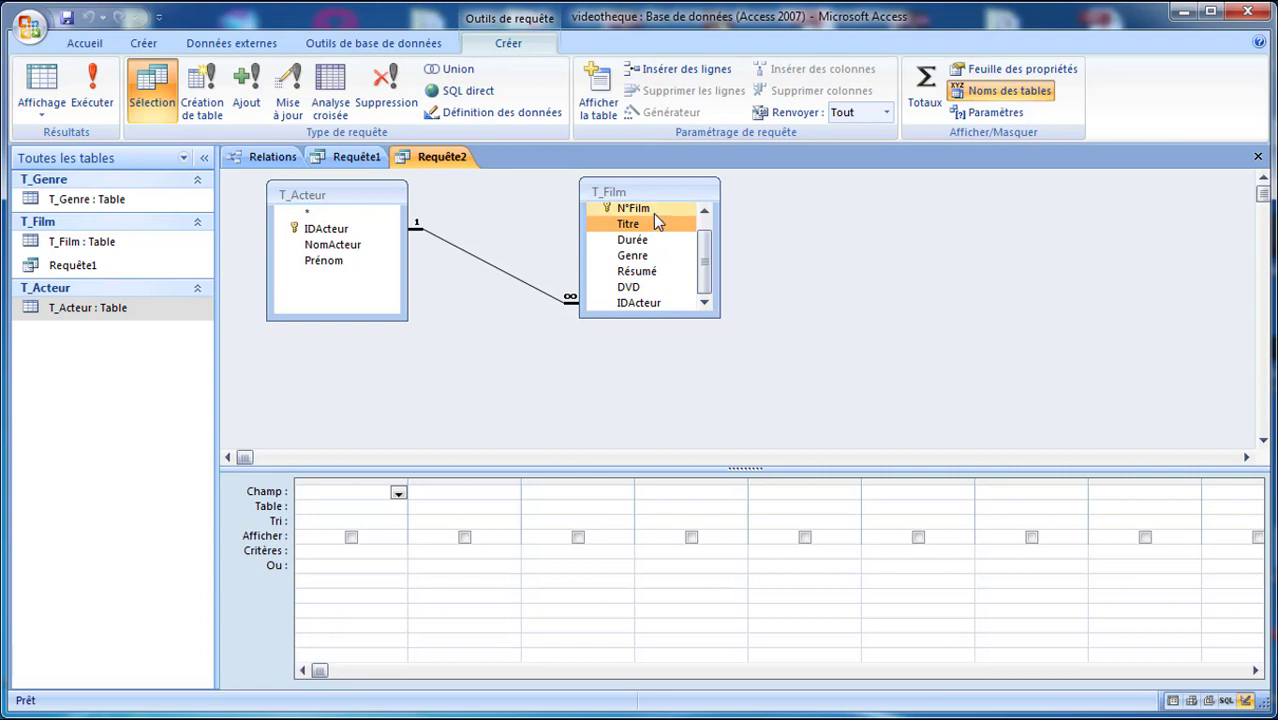
{"action": "left_click_drag", "start_coordinate": [653, 220], "coordinate": [352, 495]}
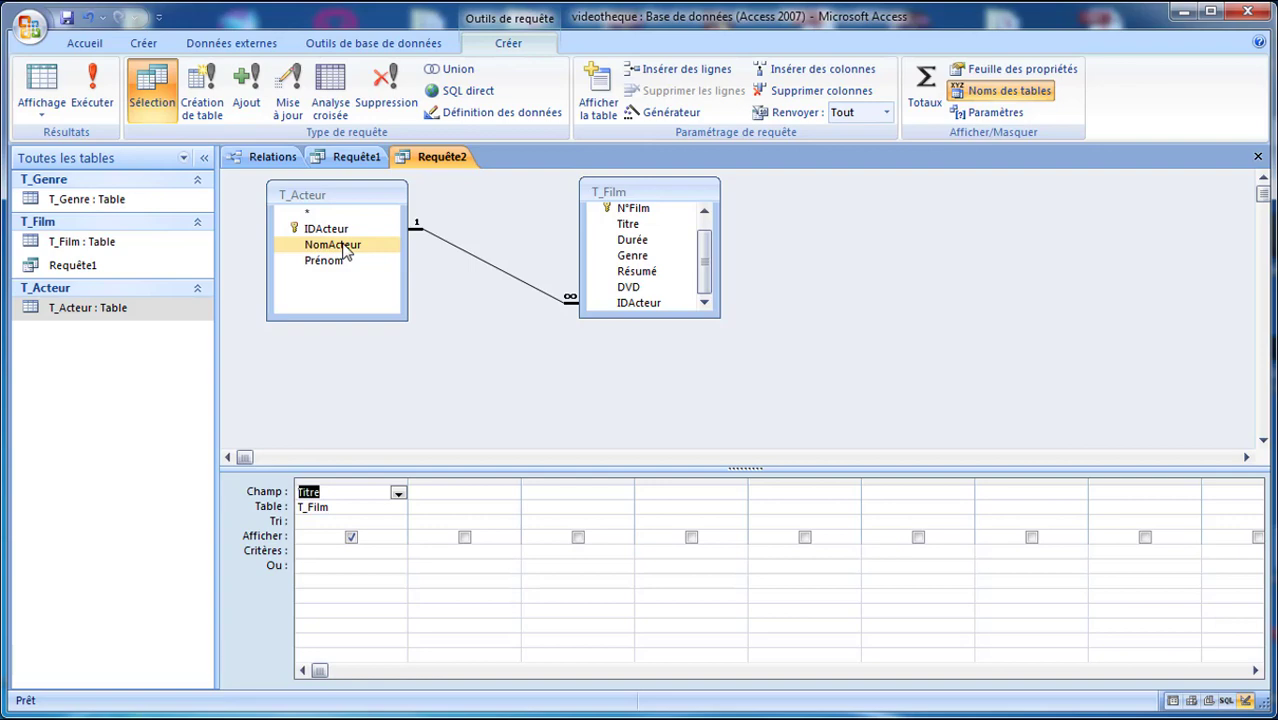
Check query 7-2 in B3.pdf and, back in Access, add T_Acteur's NomActeur and Prénom fields to the query grid.
{"action": "left_click", "coordinate": [820, 712]}
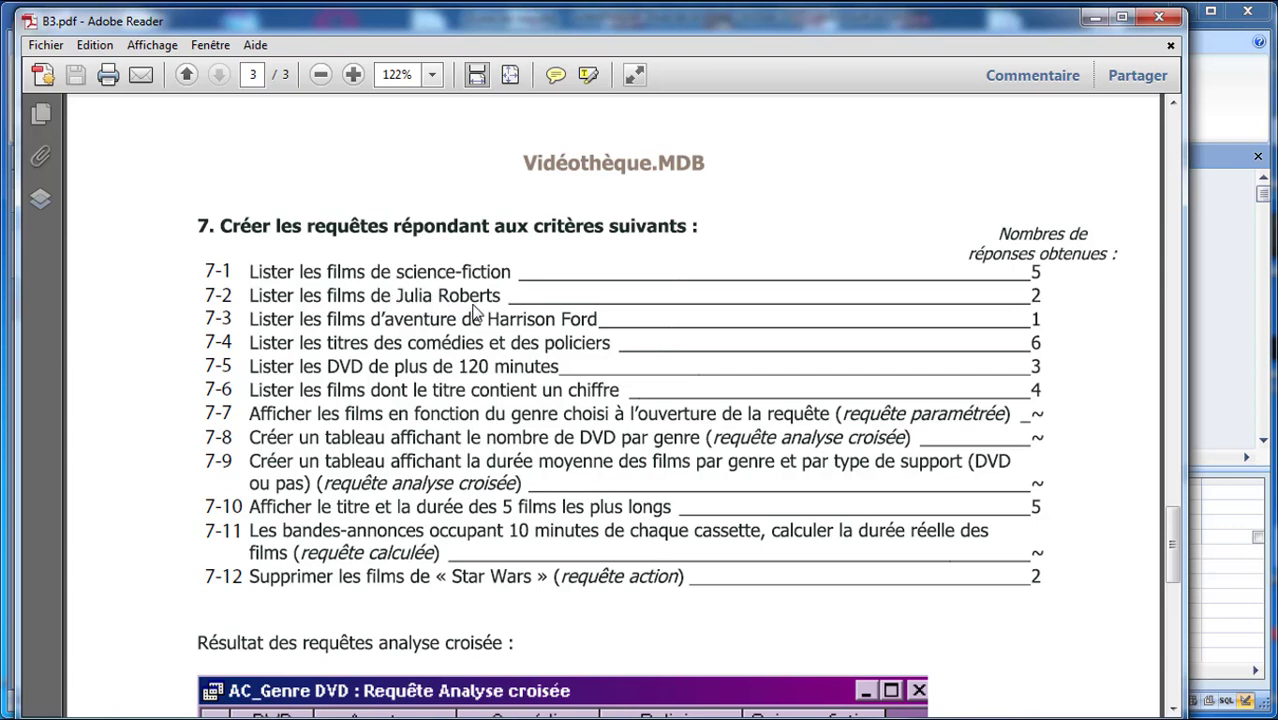
{"action": "left_click", "coordinate": [1095, 21]}
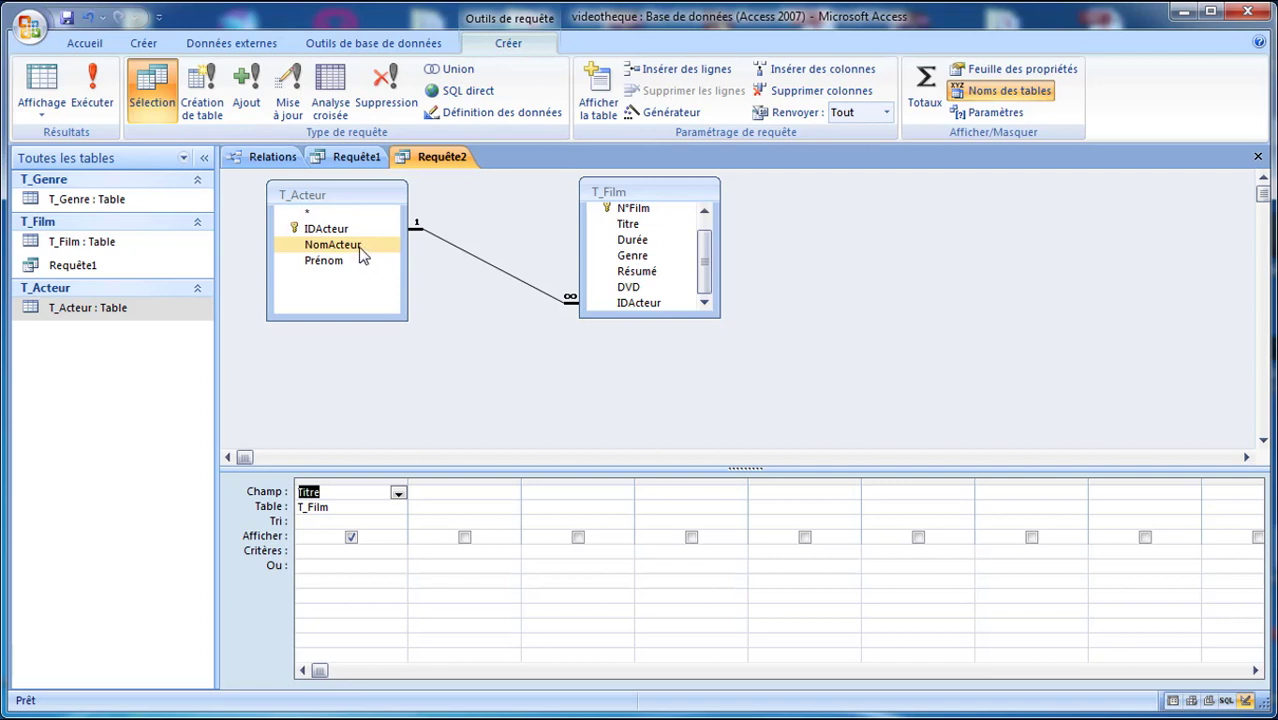
{"action": "left_click_drag", "start_coordinate": [358, 248], "coordinate": [579, 446]}
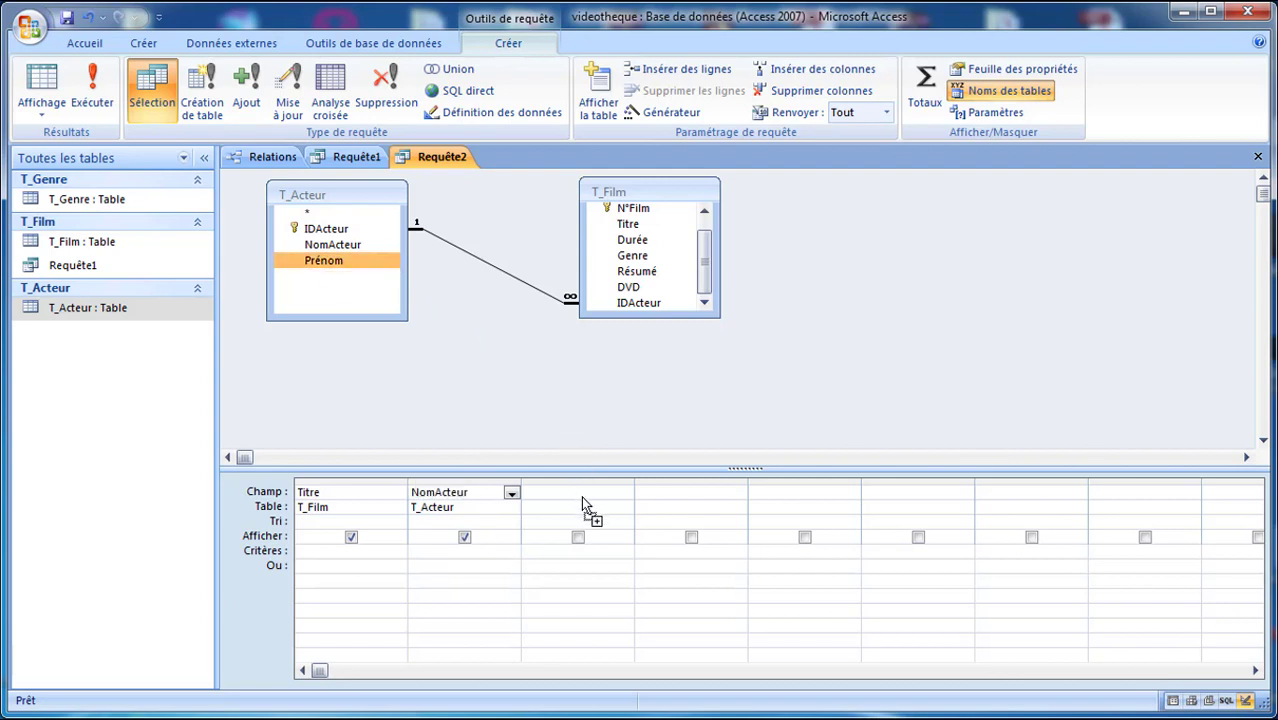
{"action": "left_click_drag", "start_coordinate": [581, 496], "coordinate": [581, 496]}
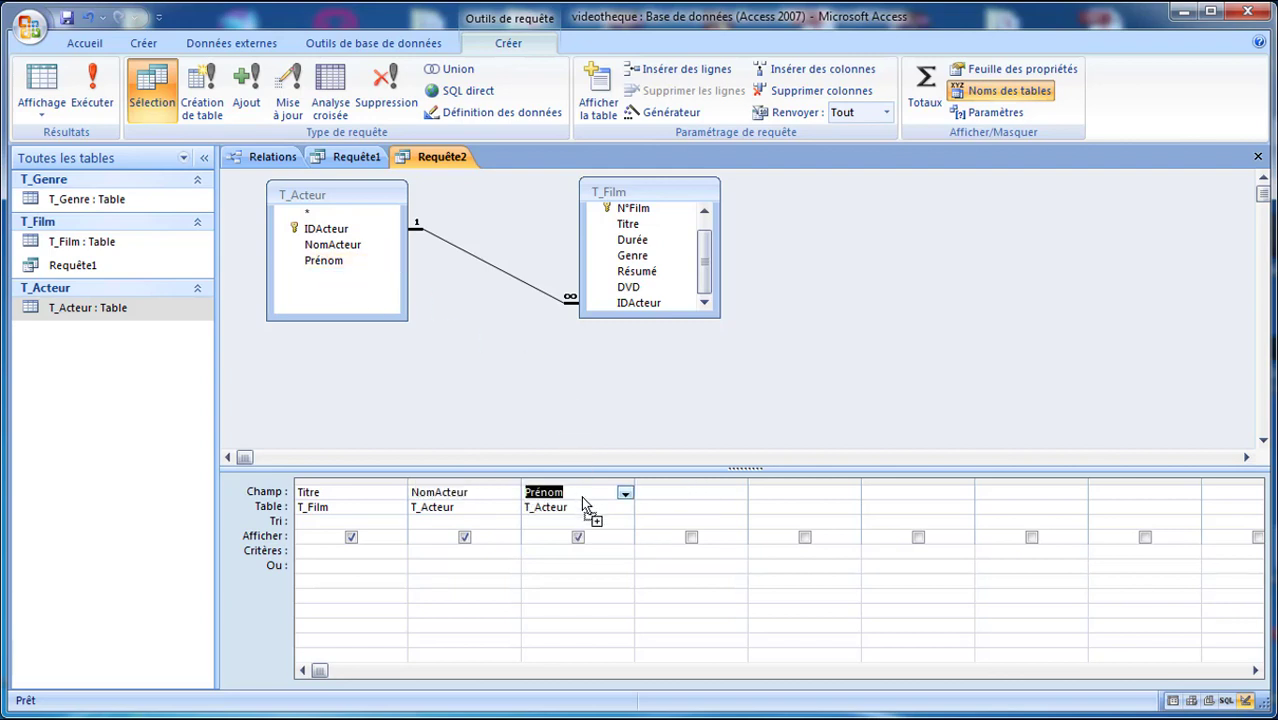
Set the criteria to "Roberts" for NomActeur and "Julia" for Prénom, run the query, and widen the Titre column in the results.
{"action": "left_click", "coordinate": [427, 521]}
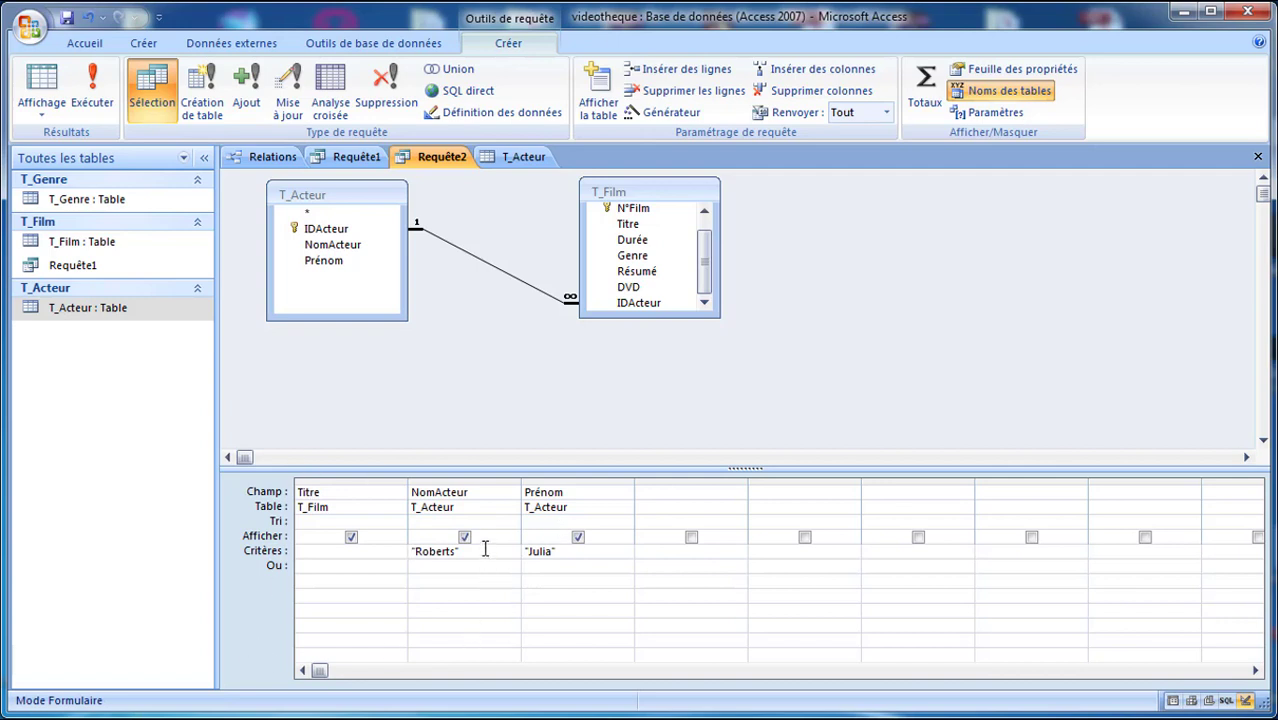
{"action": "left_click", "coordinate": [484, 549]}
{"action": "left_click", "coordinate": [88, 80]}
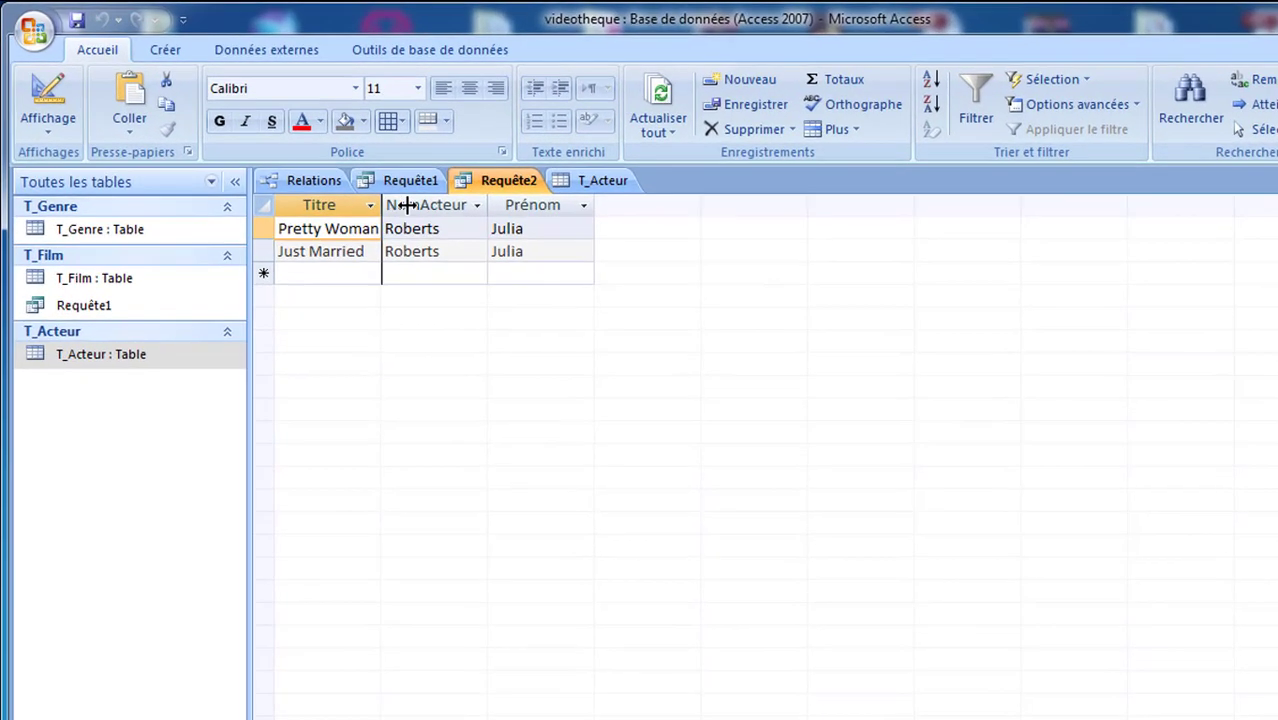
{"action": "left_click_drag", "start_coordinate": [404, 205], "coordinate": [457, 205]}
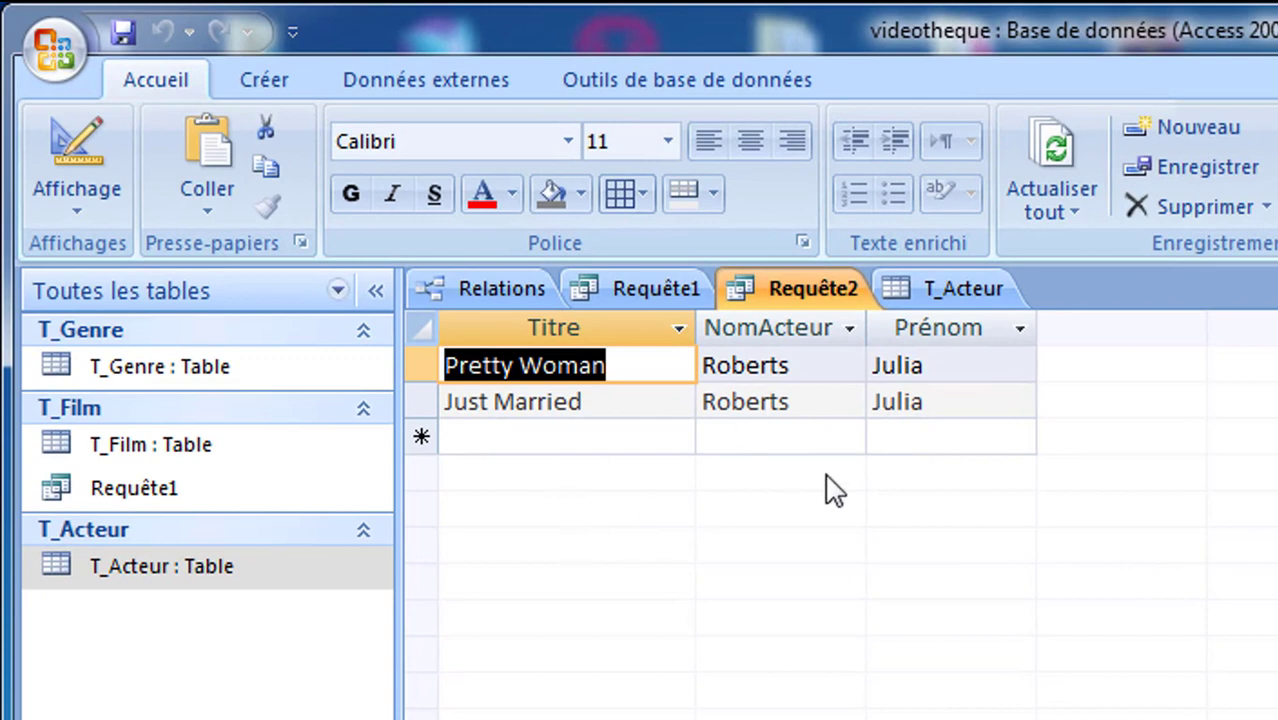
Open the T_Acteur table to check how Julia Roberts is recorded in NomActeur and Prénom.
{"action": "right_click", "coordinate": [786, 285]}
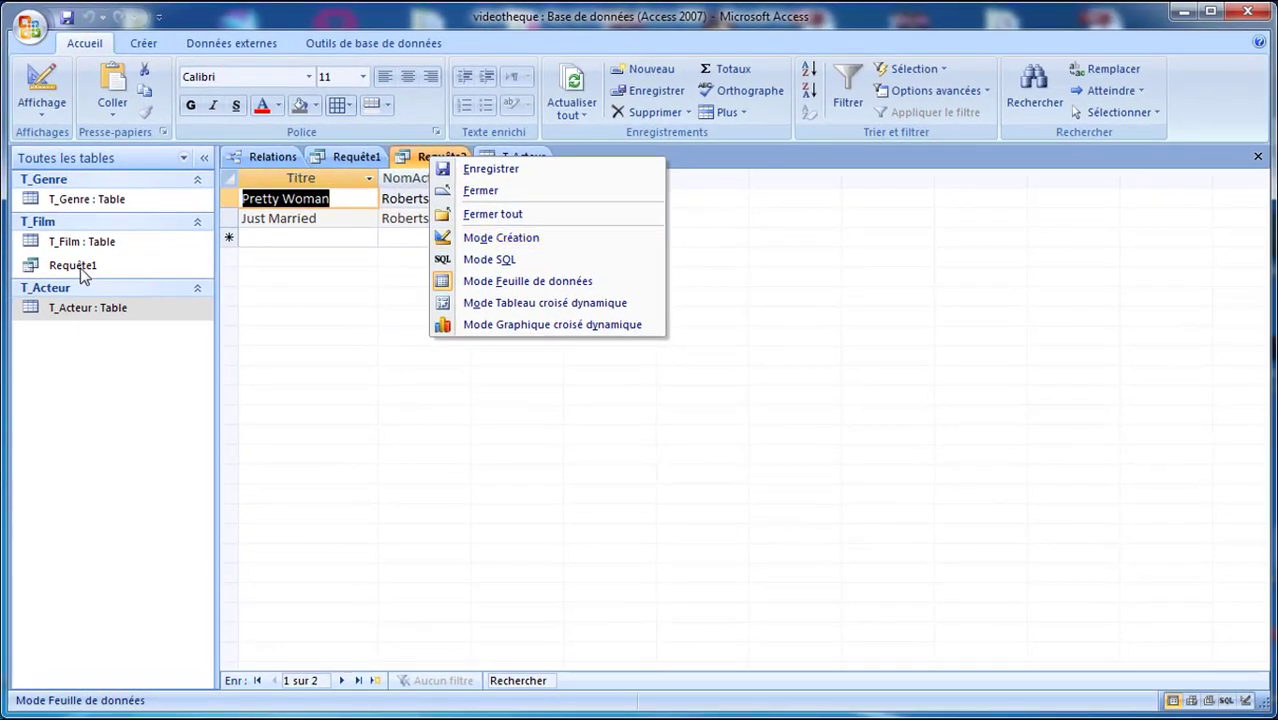
{"action": "double_click", "coordinate": [72, 309]}
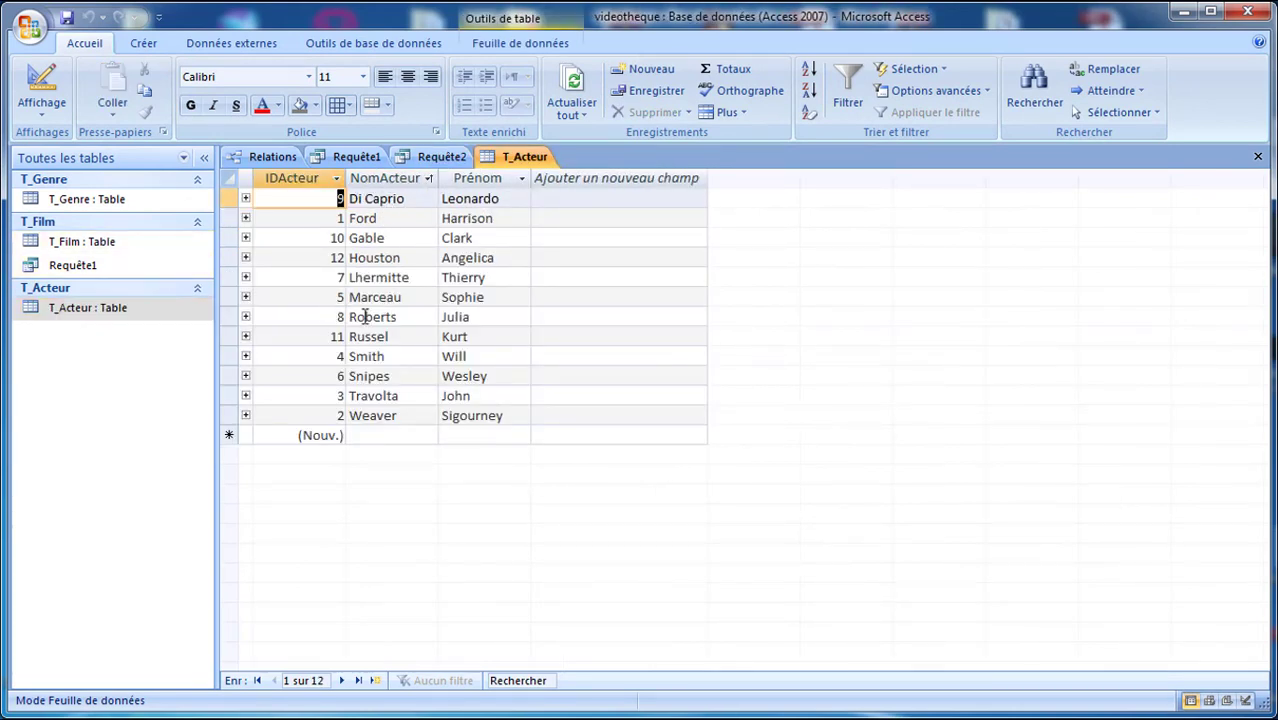
Return Requête2 to design view and remove the NomActeur and Prénom fields from the query grid.
{"action": "left_click", "coordinate": [427, 162]}
{"action": "right_click", "coordinate": [431, 157]}
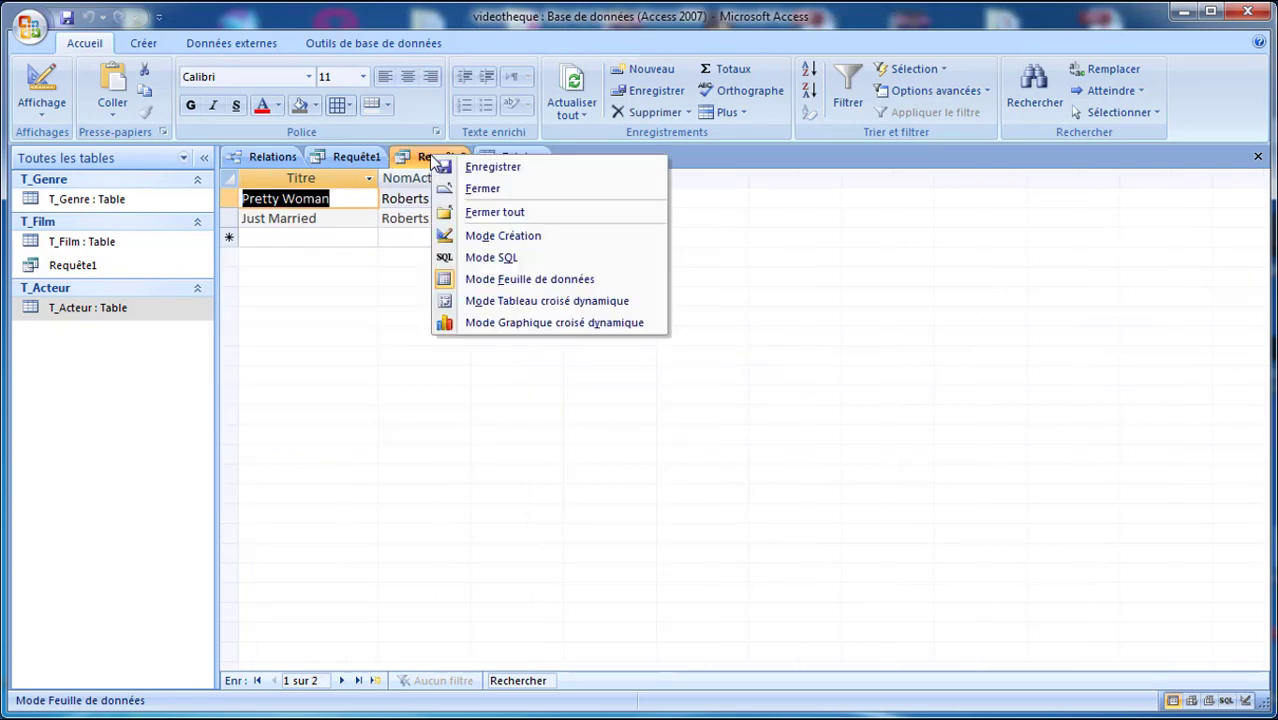
{"action": "left_click", "coordinate": [463, 237]}
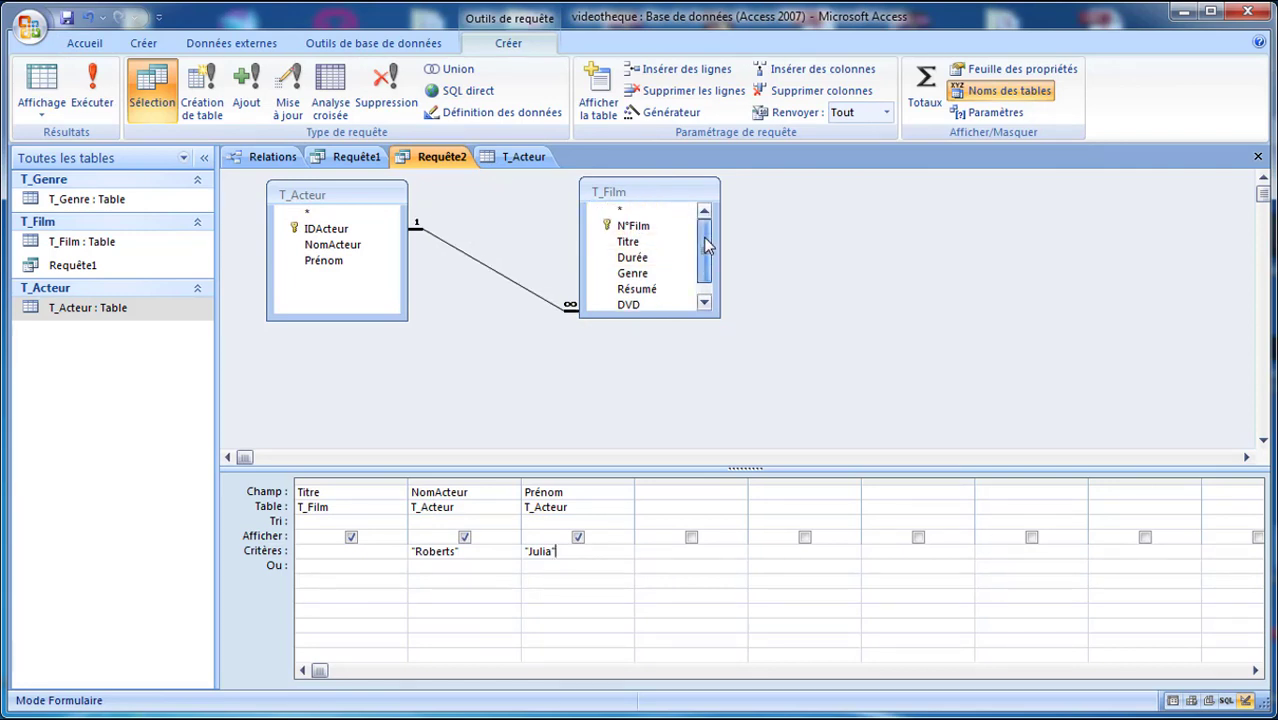
{"action": "left_click", "coordinate": [487, 492]}
{"action": "key", "text": "BackSpace"}
{"action": "key", "text": "BackSpace"}
{"action": "key", "text": "BackSpace"}
{"action": "key", "text": "BackSpace"}
{"action": "key", "text": "BackSpace"}
{"action": "key", "text": "BackSpace"}
{"action": "key", "text": "BackSpace"}
{"action": "key", "text": "BackSpace"}
{"action": "key", "text": "BackSpace"}
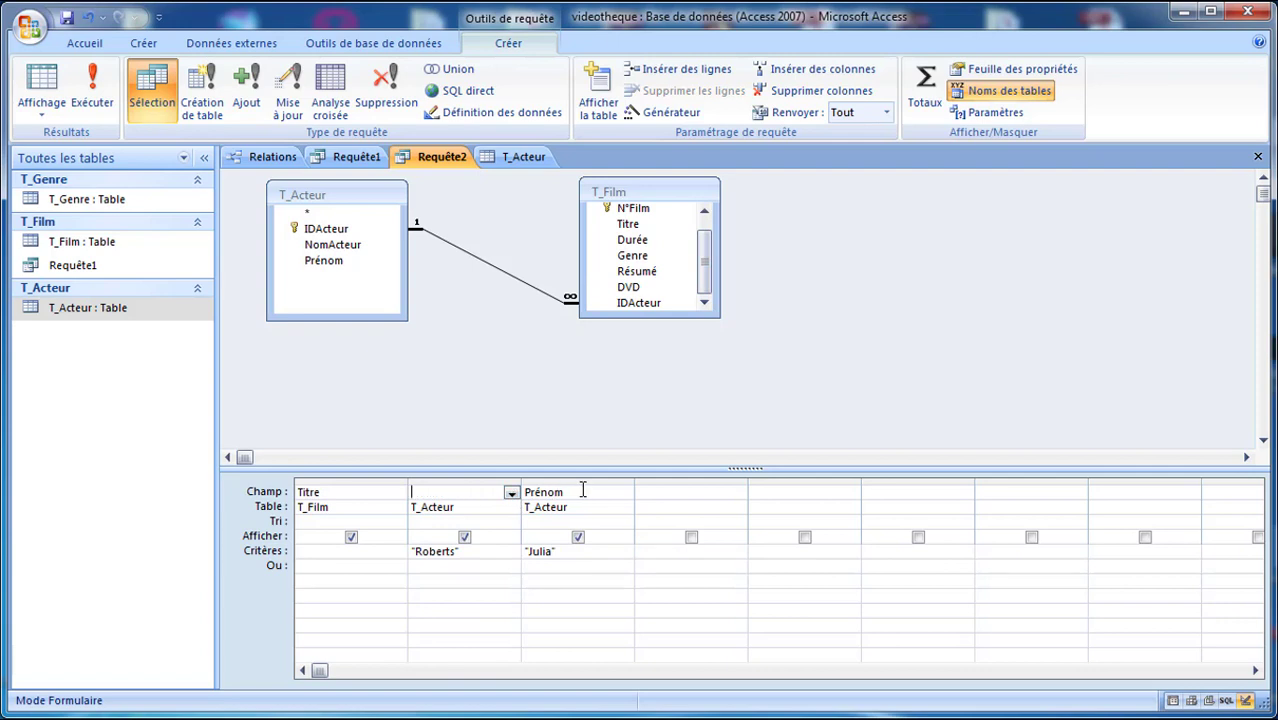
{"action": "key", "text": "Tab"}
{"action": "key", "text": "BackSpace"}
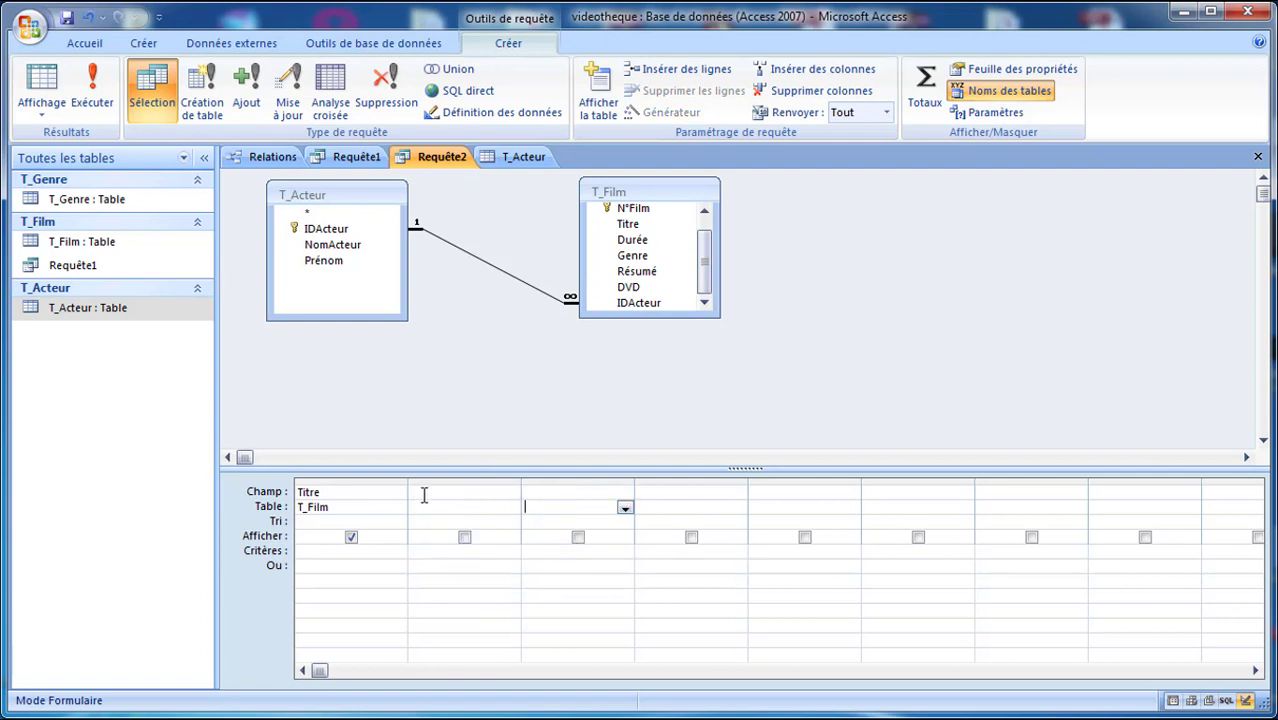
Add T_Film's IDActeur field to the grid with the criterion 8, run the query, and return to design view.
{"action": "left_click", "coordinate": [422, 491]}
{"action": "left_click_drag", "start_coordinate": [668, 302], "coordinate": [480, 490]}
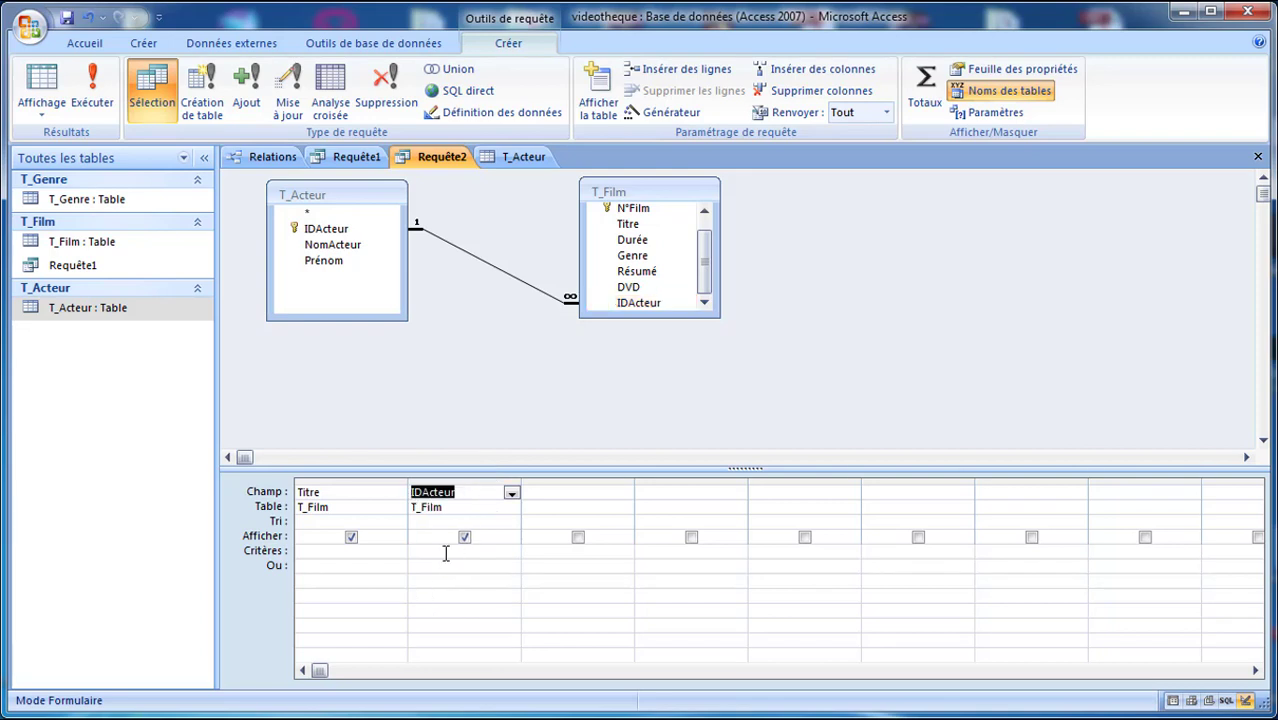
{"action": "left_click", "coordinate": [446, 551]}
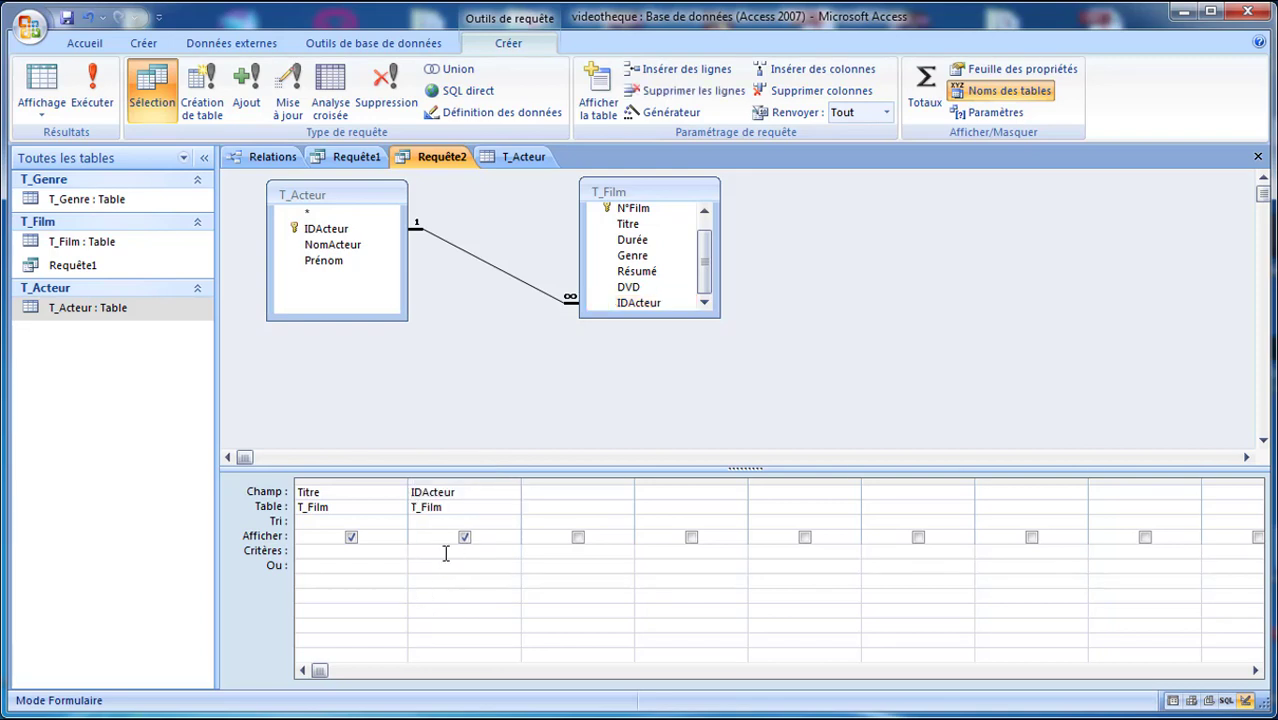
{"action": "left_click", "coordinate": [648, 304]}
{"action": "left_click", "coordinate": [41, 85]}
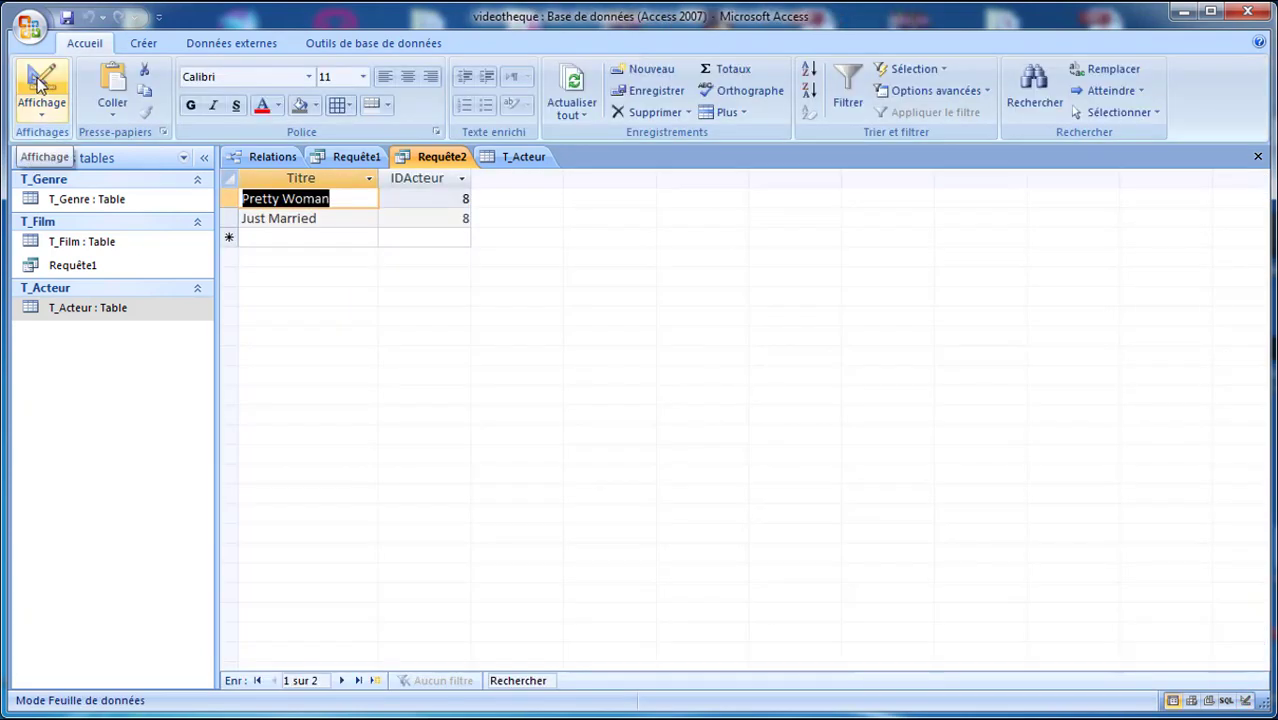
{"action": "right_click", "coordinate": [435, 163]}
{"action": "left_click", "coordinate": [470, 240]}
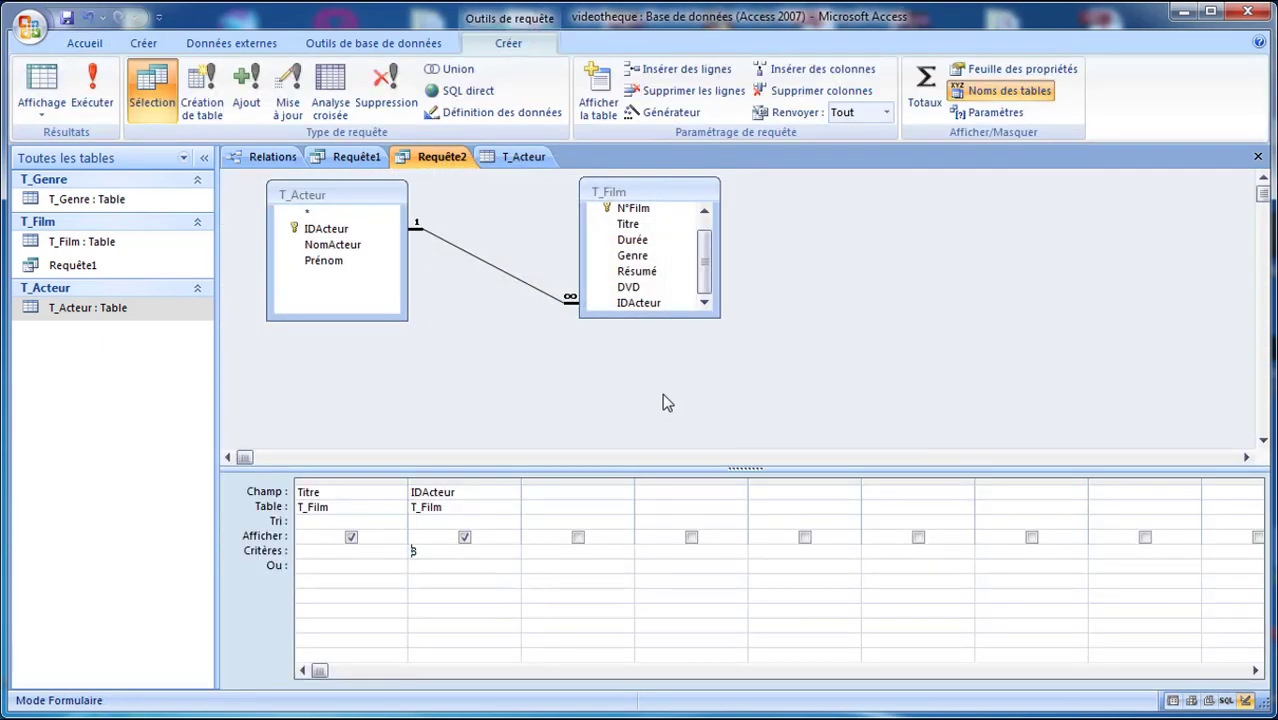
Read query 7-3 in B3.pdf and, back in Access, save the current query as Requête2.
{"action": "key", "text": "alt+Tab"}
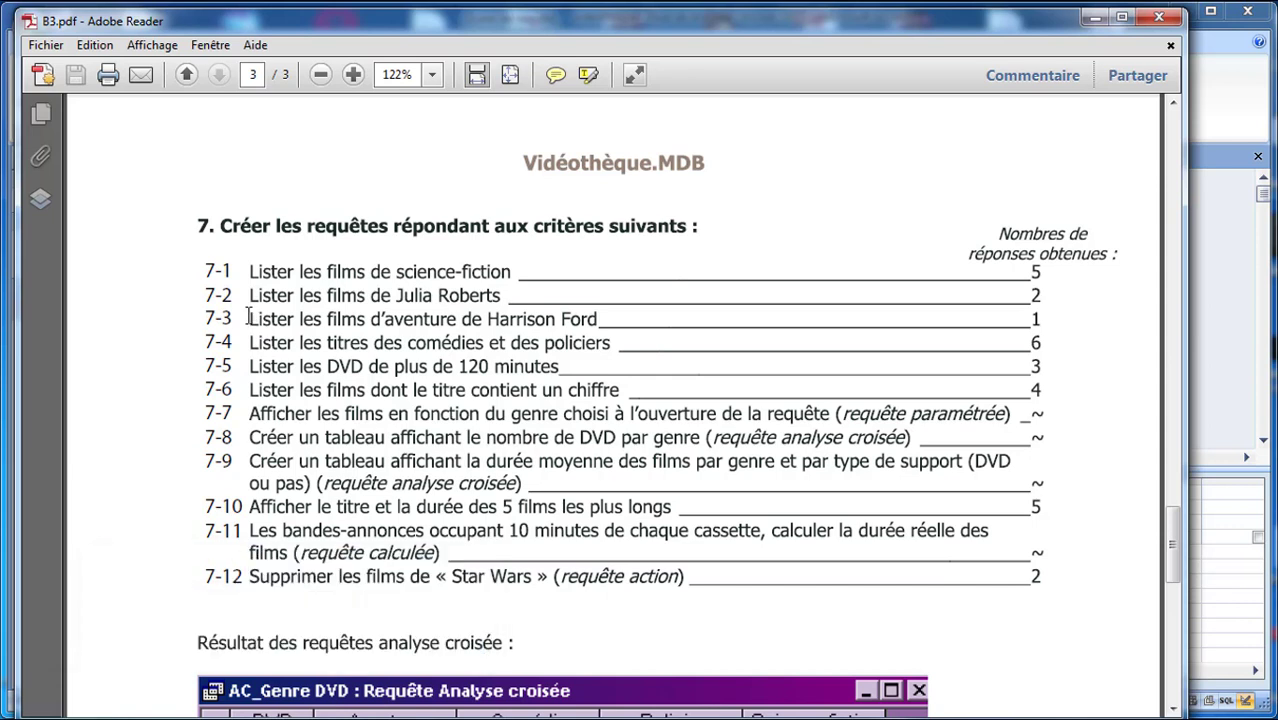
{"action": "left_click_drag", "start_coordinate": [250, 316], "coordinate": [278, 315]}
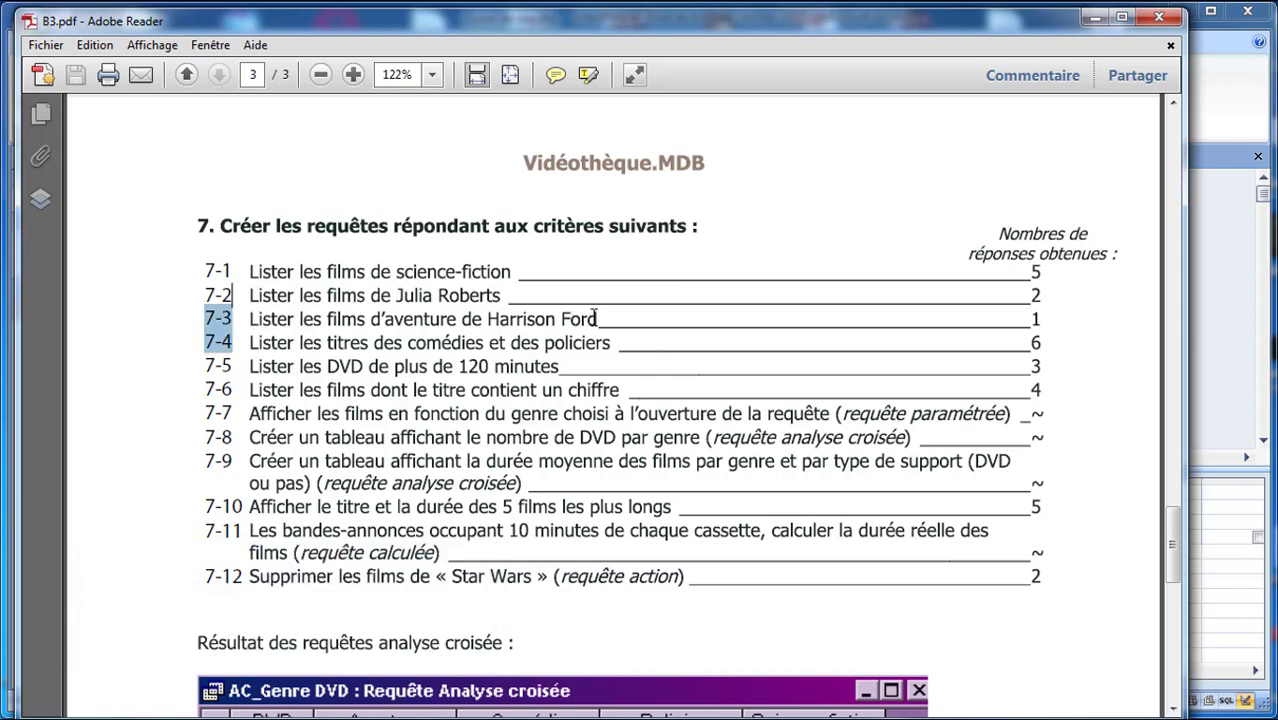
{"action": "left_click", "coordinate": [305, 326]}
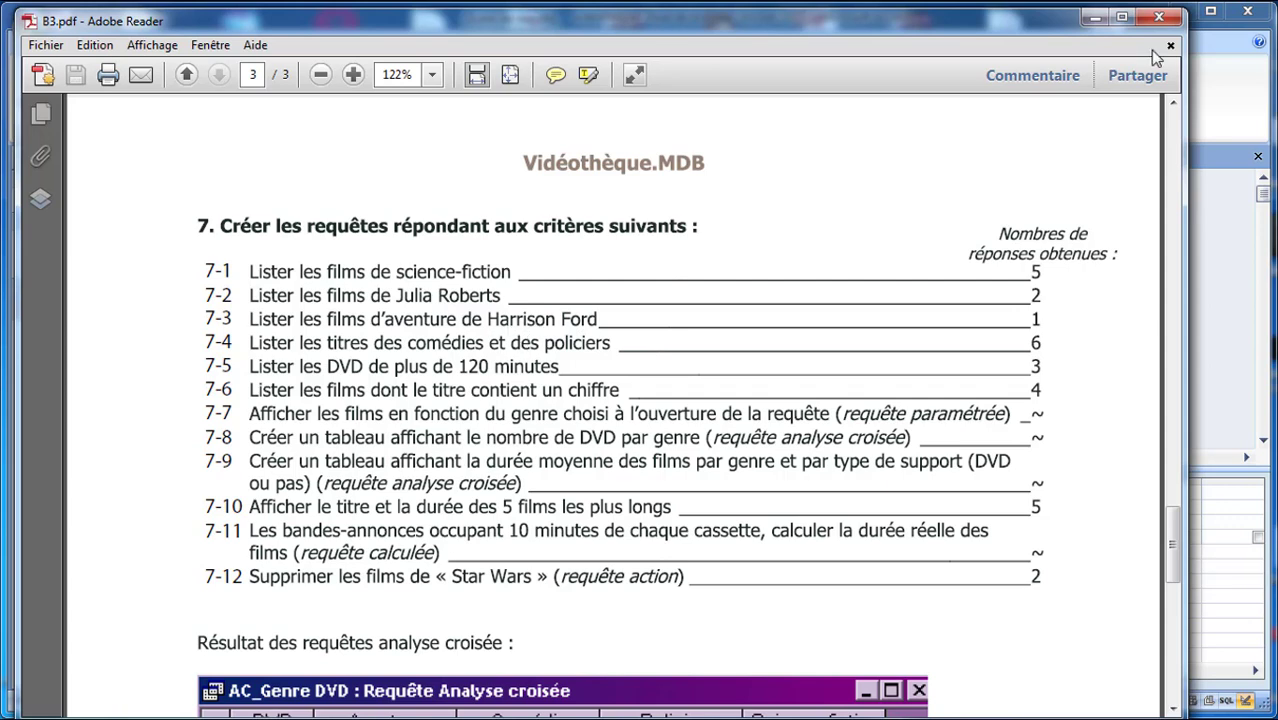
{"action": "left_click", "coordinate": [1096, 18]}
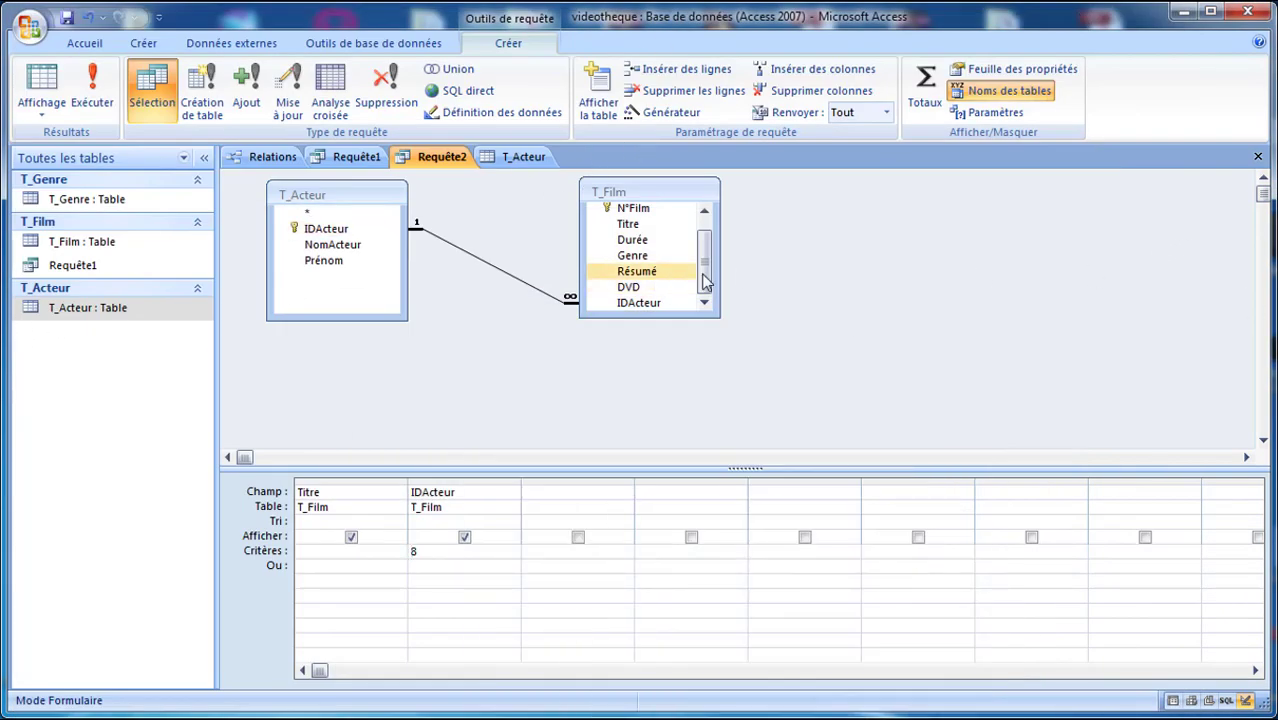
{"action": "key", "text": "ctrl+s"}
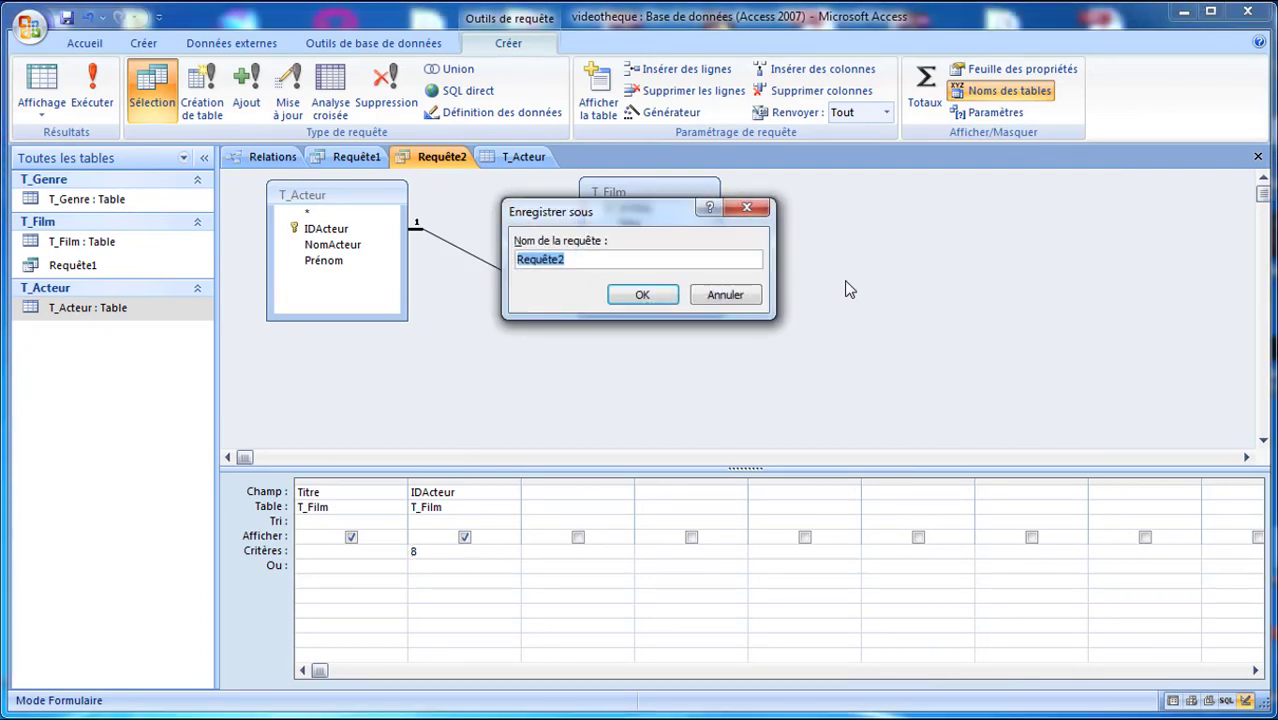
{"action": "left_click", "coordinate": [640, 296]}
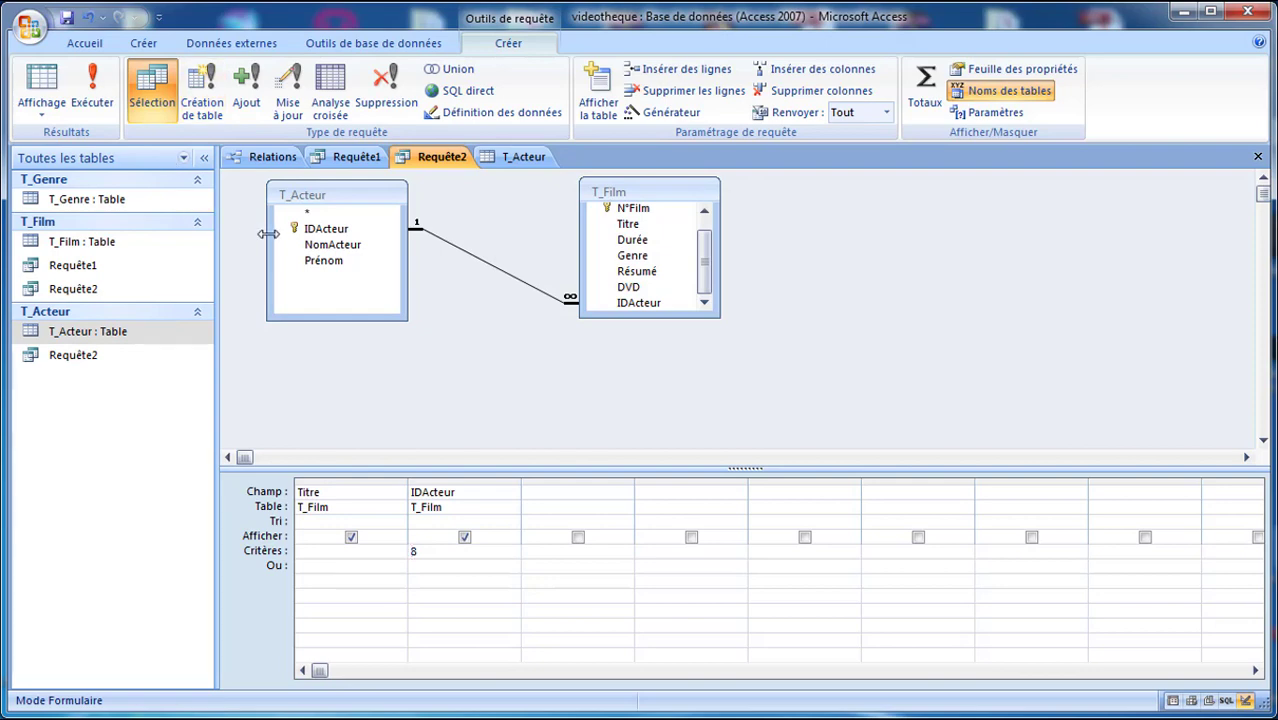
Create a new query in design view containing the T_Film and T_Acteur tables.
{"action": "left_click", "coordinate": [143, 43]}
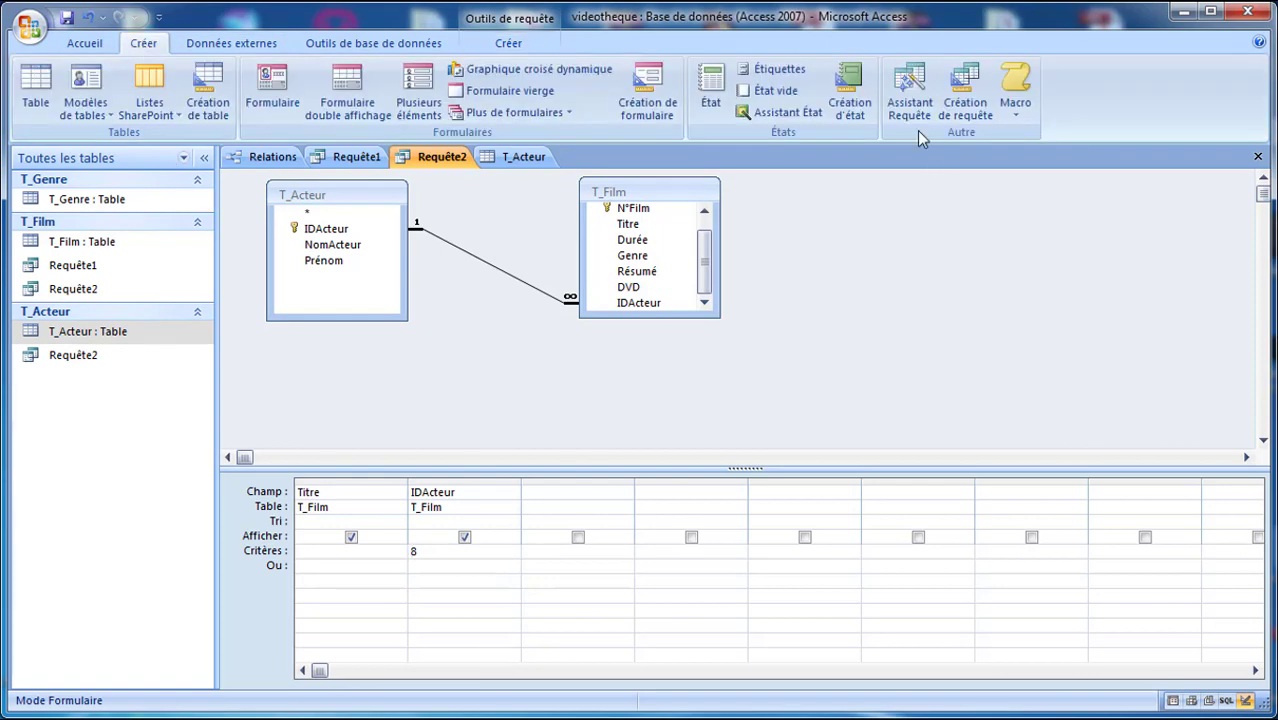
{"action": "left_click", "coordinate": [965, 95]}
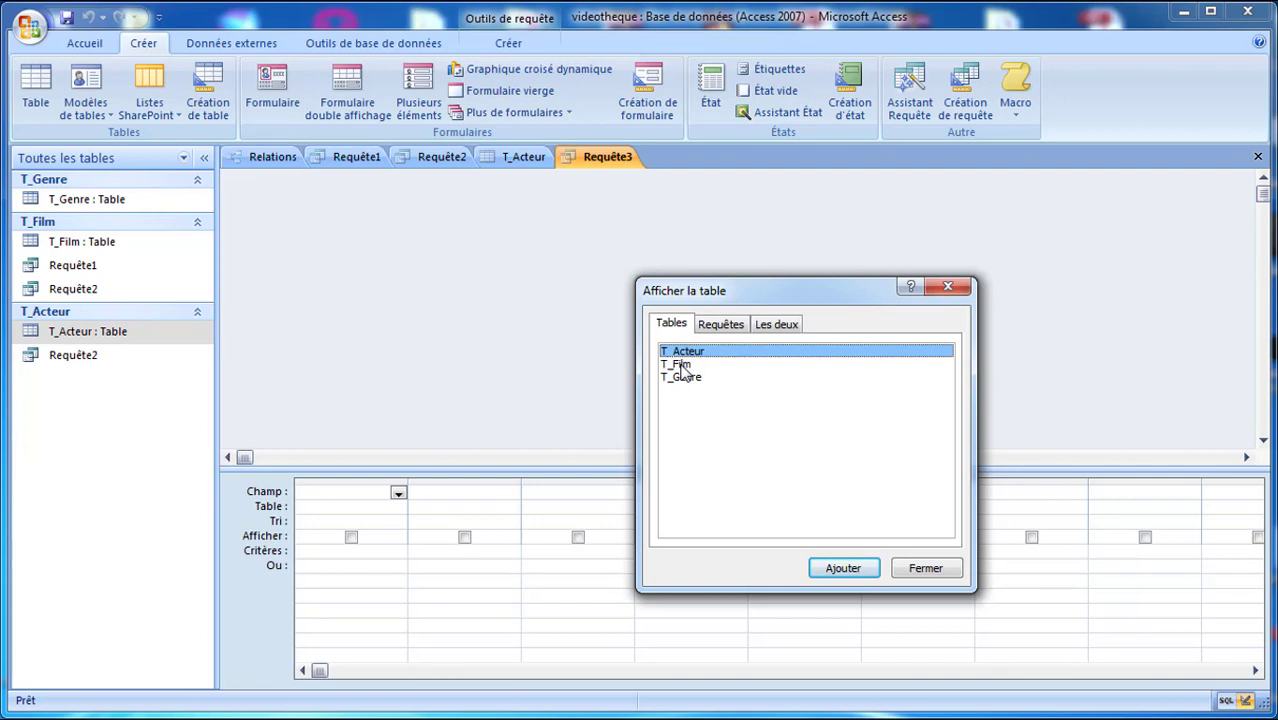
{"action": "double_click", "coordinate": [680, 364]}
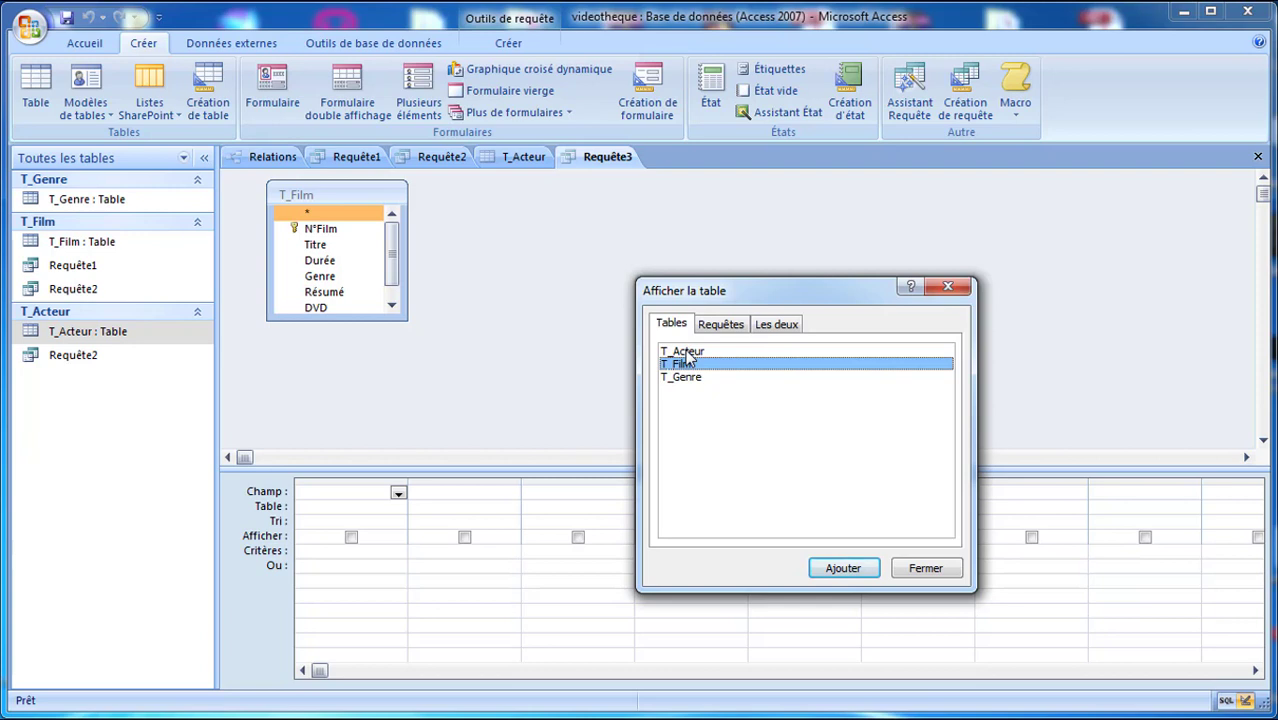
{"action": "double_click", "coordinate": [686, 352]}
{"action": "left_click", "coordinate": [926, 566]}
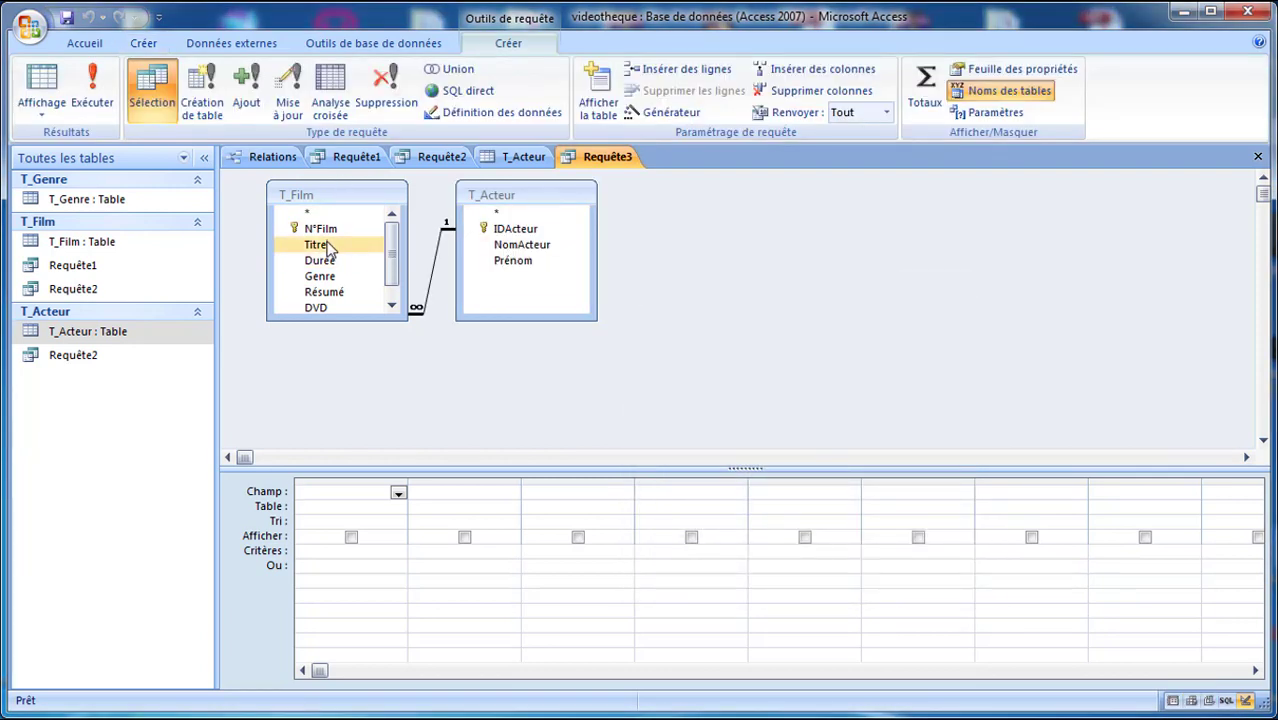
Add T_Film's Titre and Genre fields to the grid and move T_Acteur farther from T_Film in the diagram.
{"action": "left_click_drag", "start_coordinate": [331, 249], "coordinate": [340, 505]}
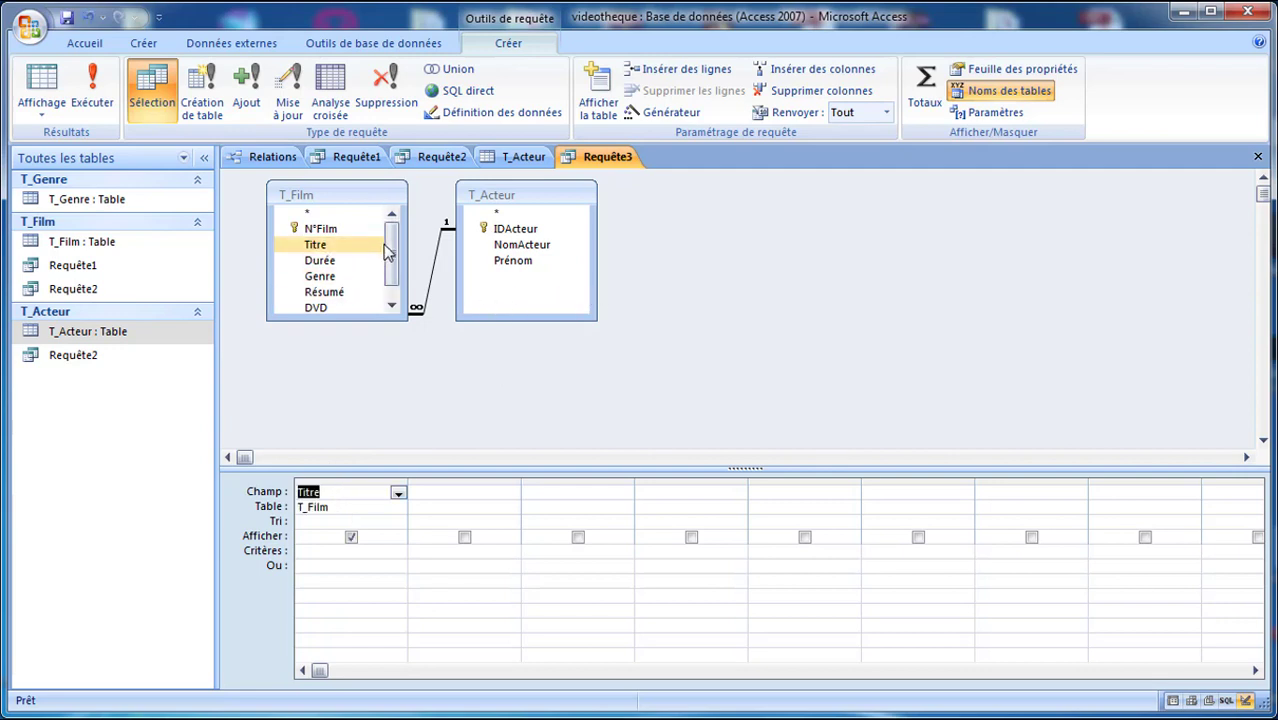
{"action": "scroll", "coordinate": [393, 256], "scroll_direction": "down", "scroll_amount": 1}
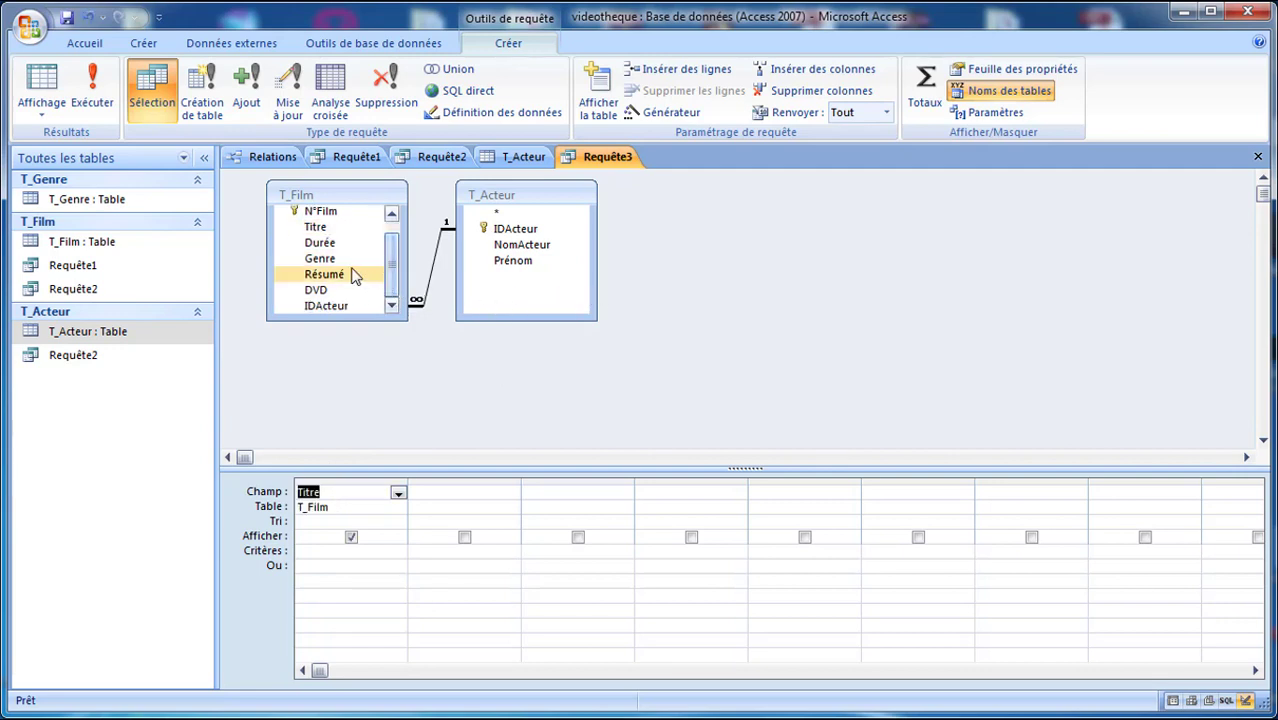
{"action": "left_click_drag", "start_coordinate": [320, 259], "coordinate": [471, 494]}
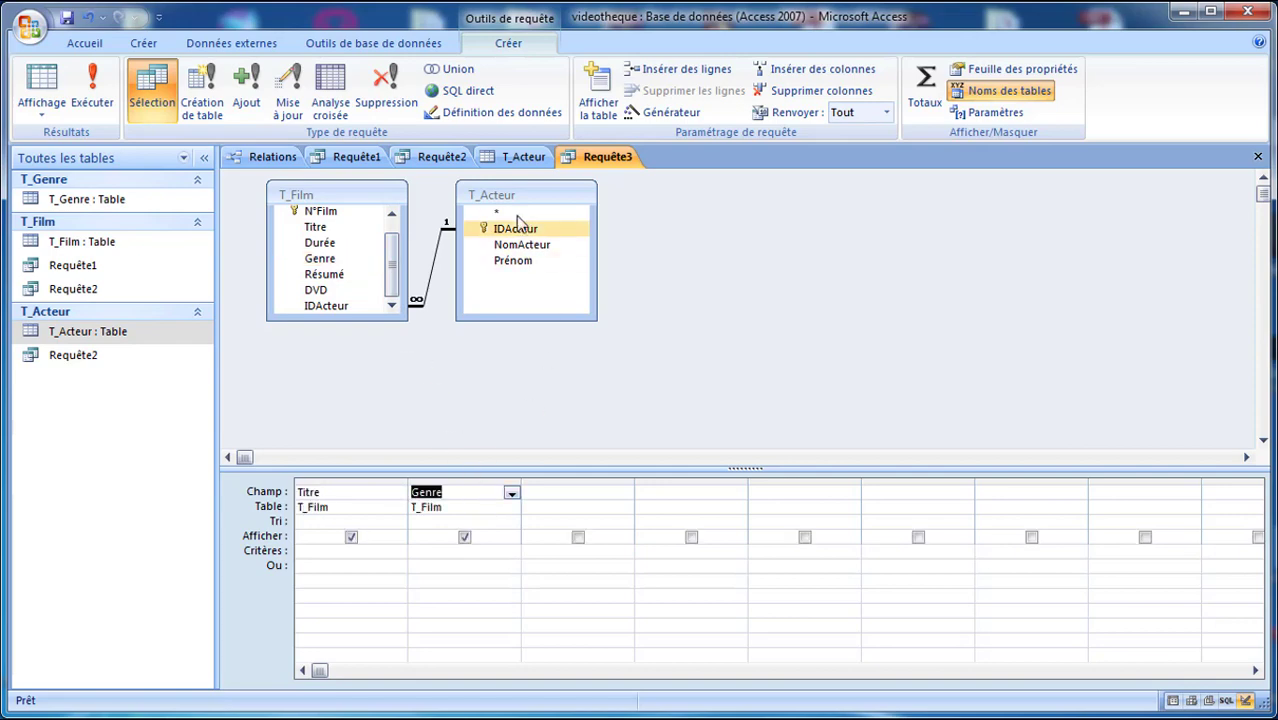
{"action": "left_click_drag", "start_coordinate": [535, 202], "coordinate": [630, 204]}
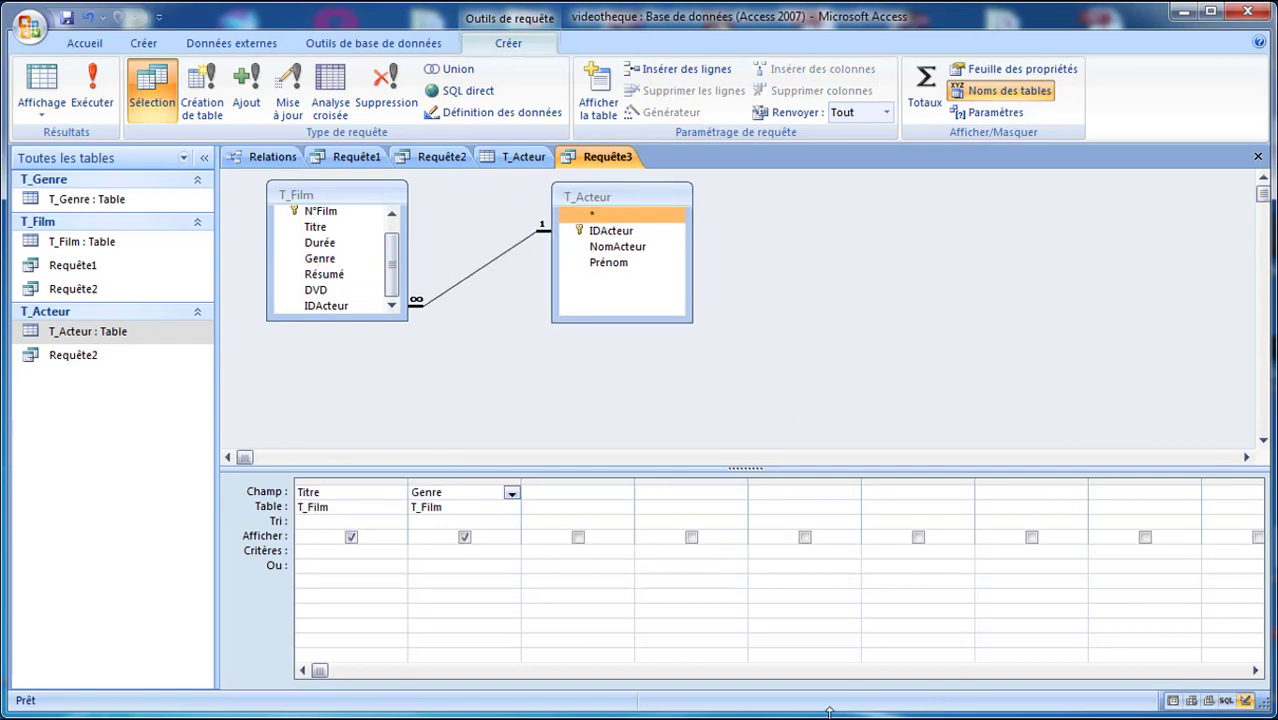
Check query 7-3 in B3.pdf and, back in Access, add T_Acteur's NomActeur and Prénom fields to the grid.
{"action": "key", "text": "alt+Tab"}
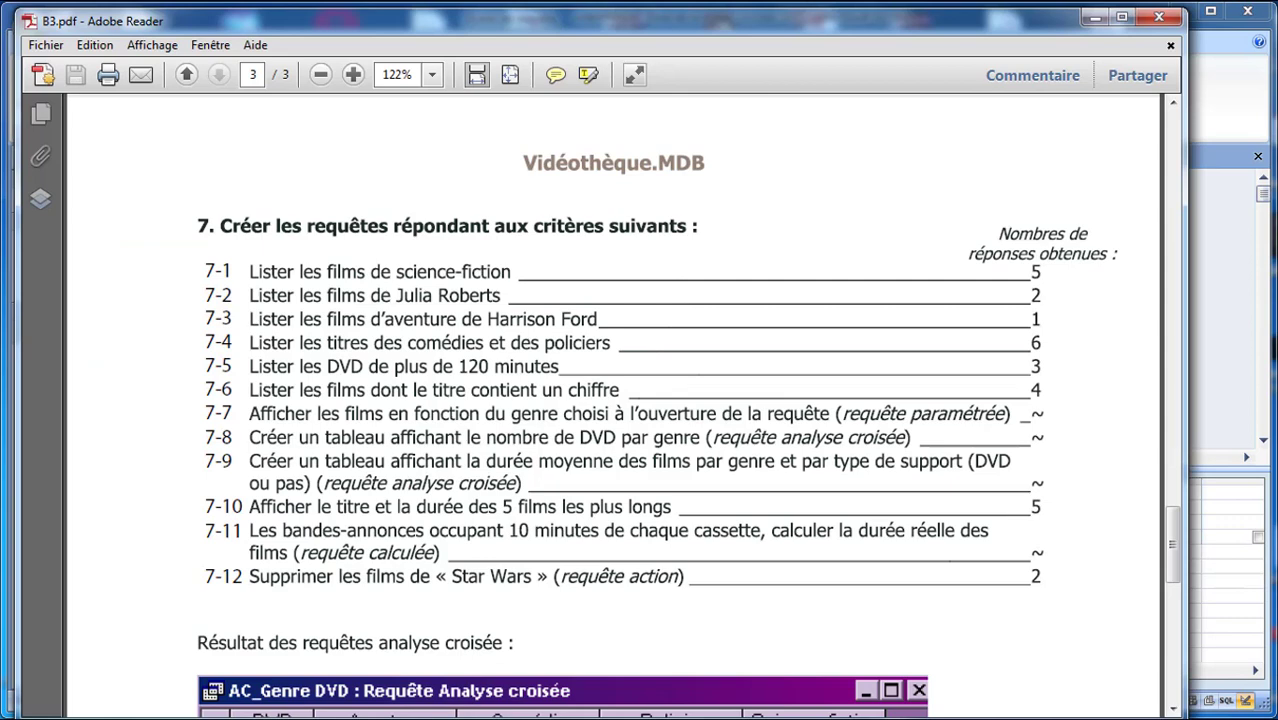
{"action": "key", "text": "alt+Tab"}
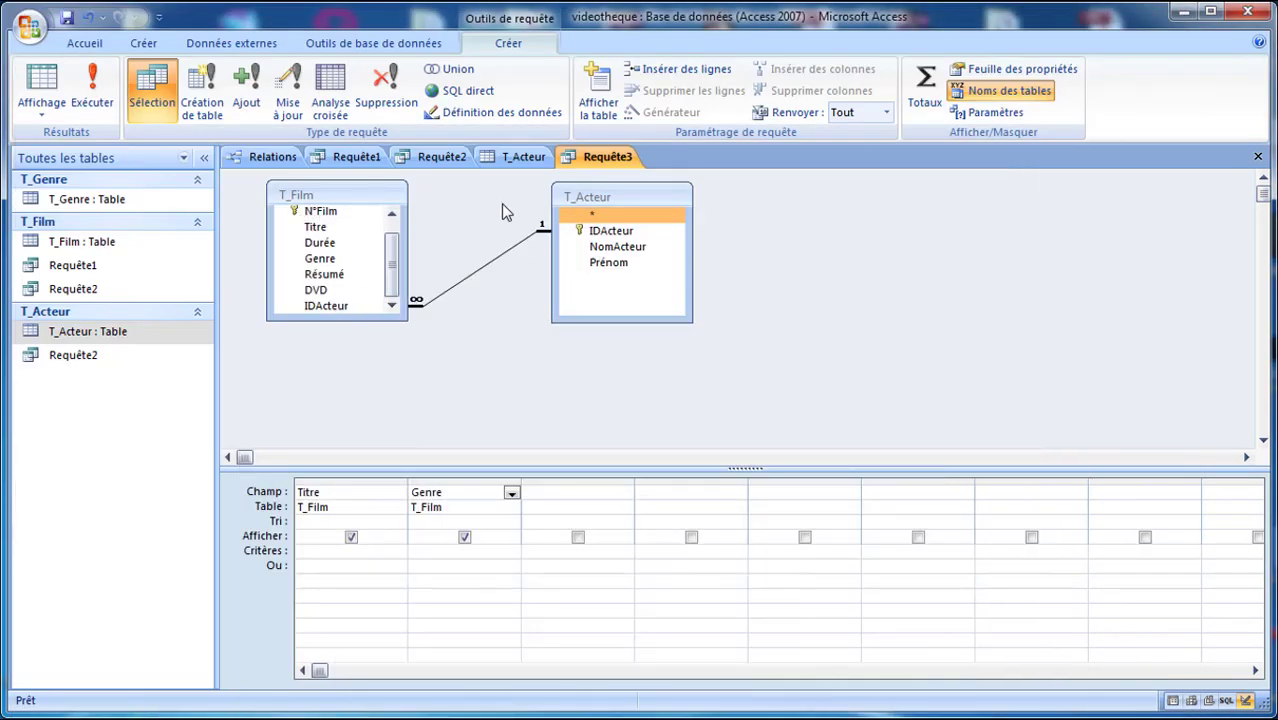
{"action": "left_click_drag", "start_coordinate": [615, 248], "coordinate": [579, 446]}
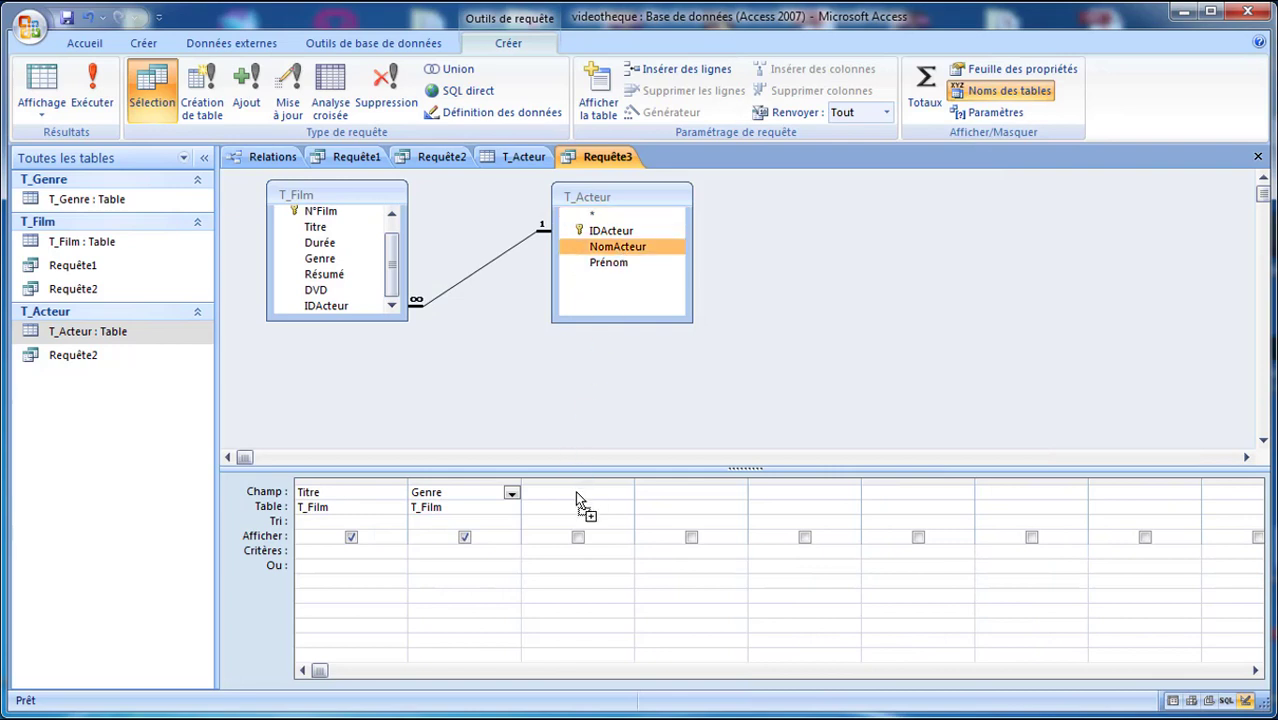
{"action": "left_click_drag", "start_coordinate": [579, 500], "coordinate": [579, 500]}
{"action": "left_click_drag", "start_coordinate": [608, 262], "coordinate": [692, 500]}
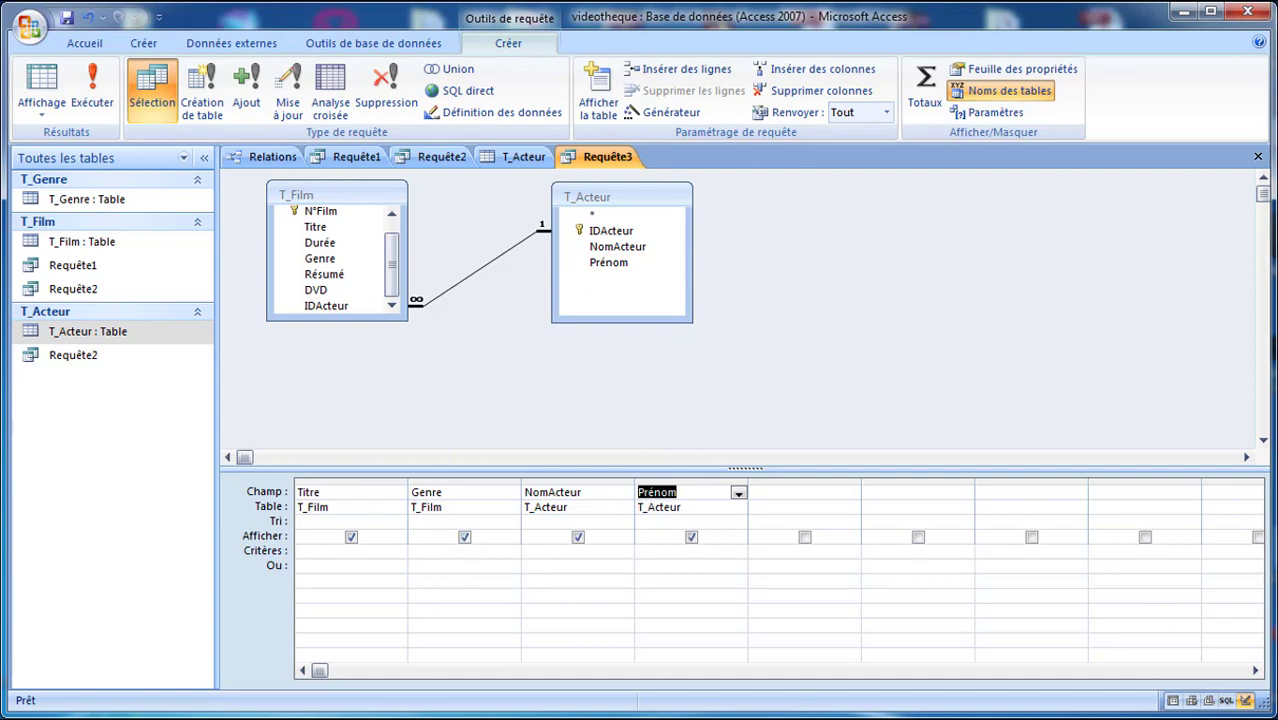
Recheck the wording of 7-3 in B3.pdf and set the criteria "aventure" for Genre, "Ford" for NomActeur and "Harrison" for Prénom.
{"action": "key", "text": "alt+Tab"}
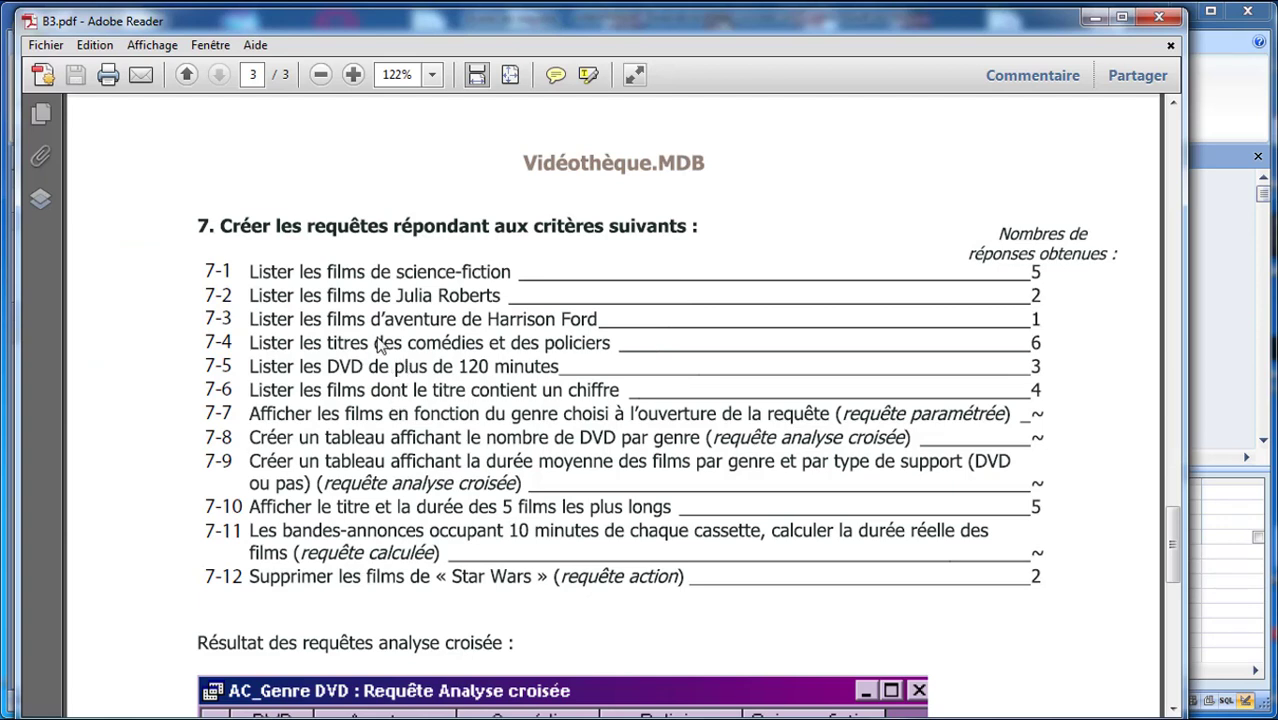
{"action": "left_click", "coordinate": [1095, 17]}
{"action": "left_click", "coordinate": [472, 549]}
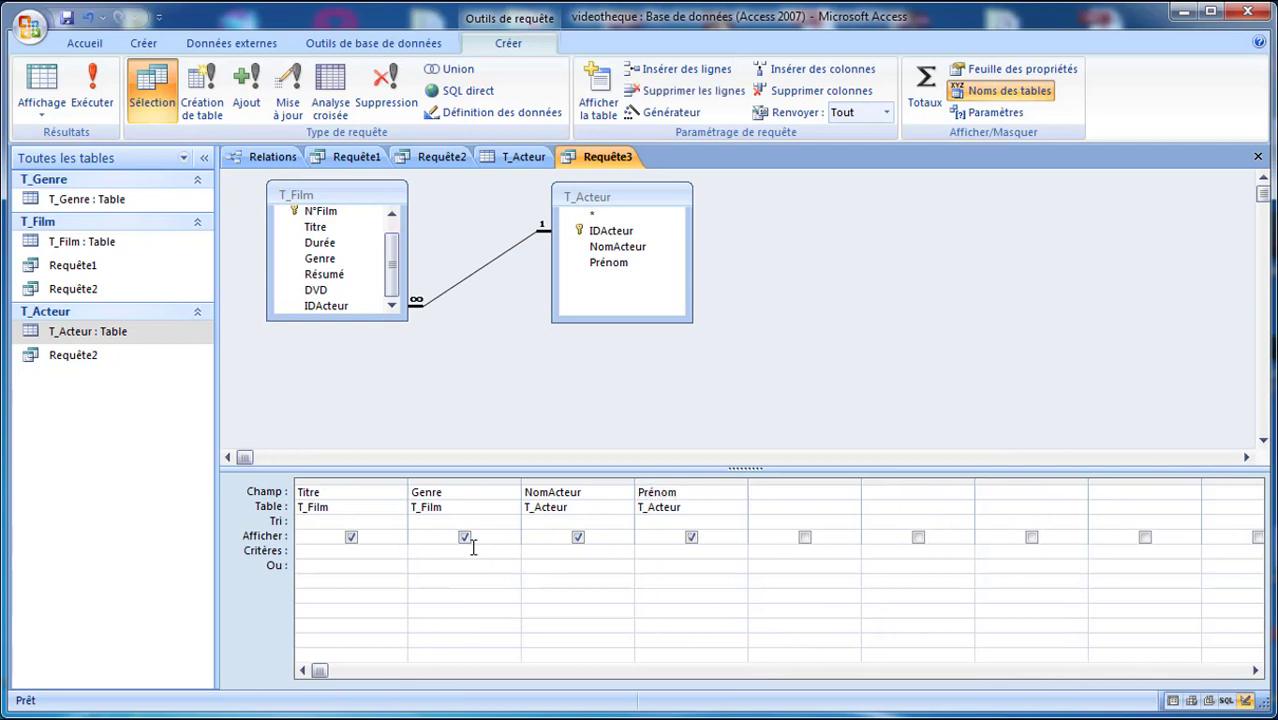
{"action": "type", "text": "aventure"}
{"action": "key", "text": "Tab"}
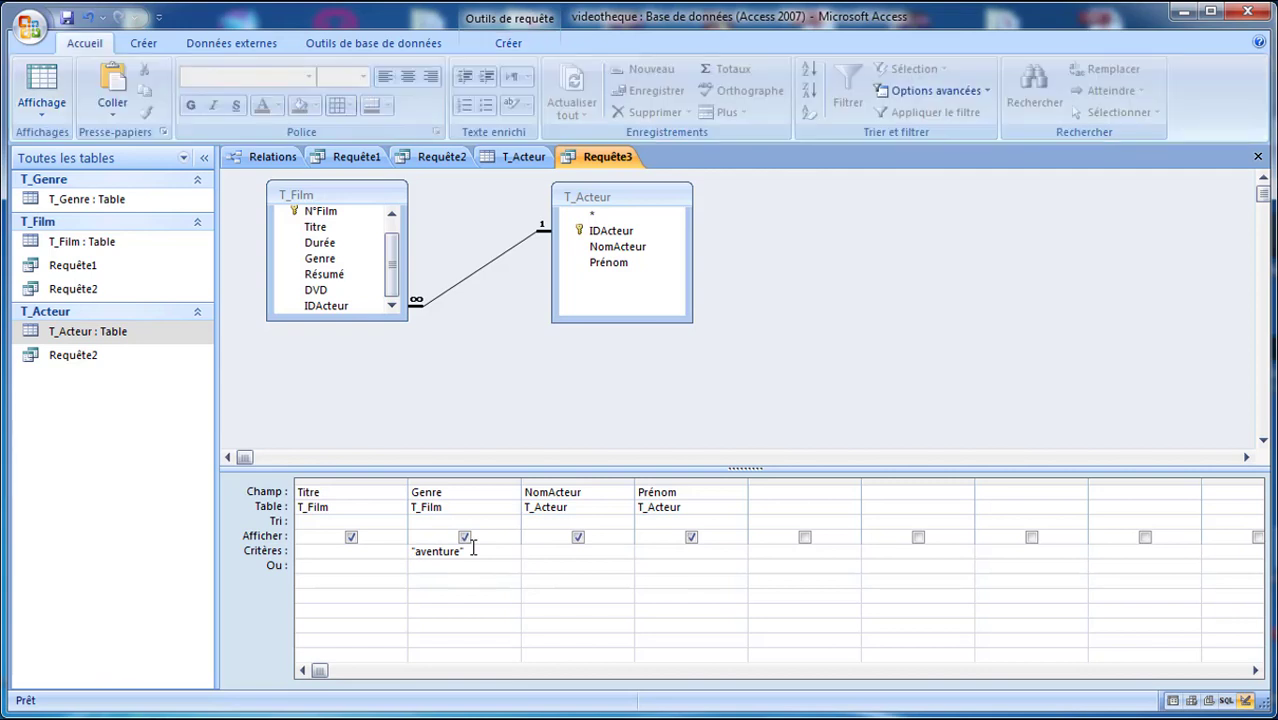
{"action": "type", "text": "Ford"}
{"action": "key", "text": "Tab"}
{"action": "type", "text": "Harrison"}
Run the query on Harrison Ford's adventure films and save it as Requête3.
{"action": "left_click", "coordinate": [40, 90]}
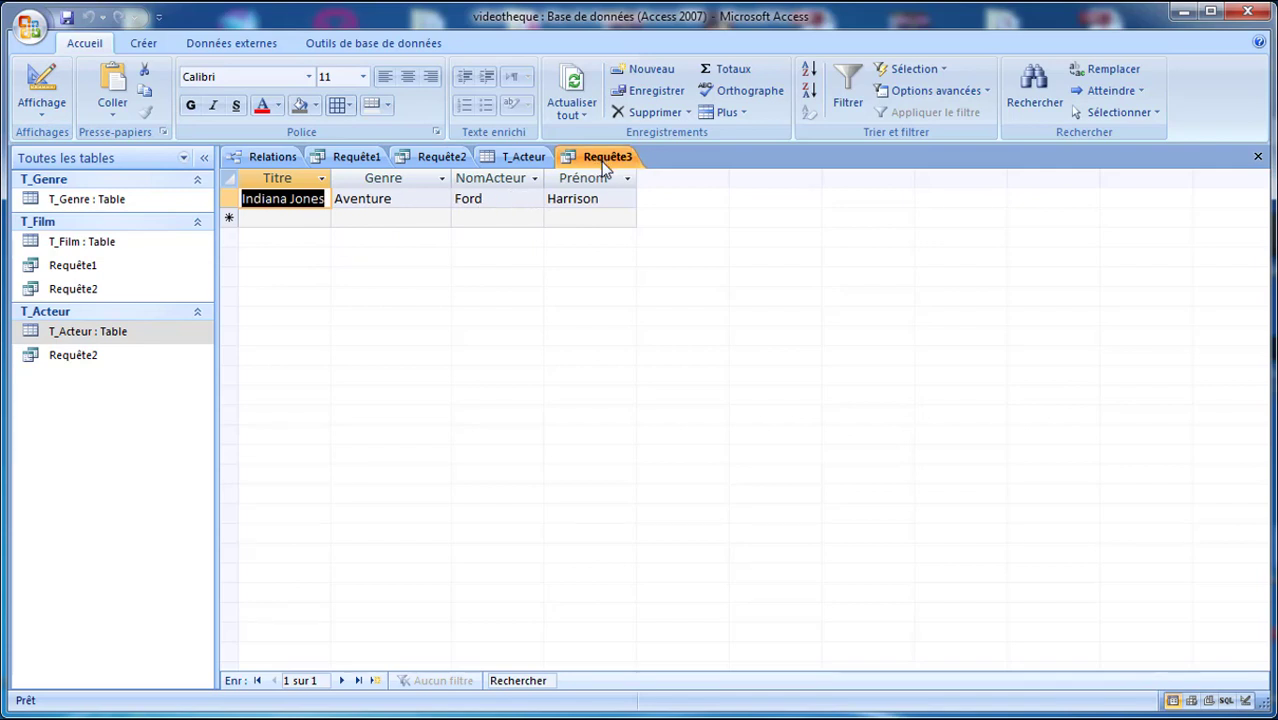
{"action": "key", "text": "ctrl+s"}
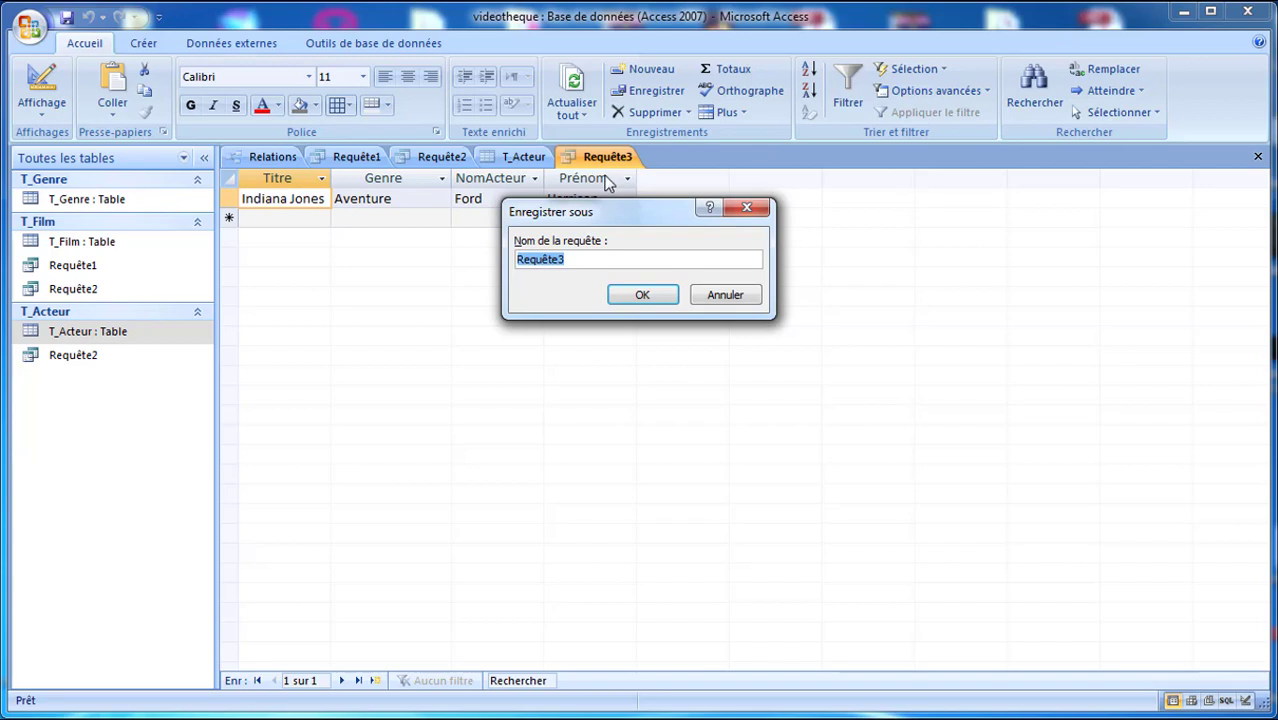
{"action": "left_click", "coordinate": [642, 296]}
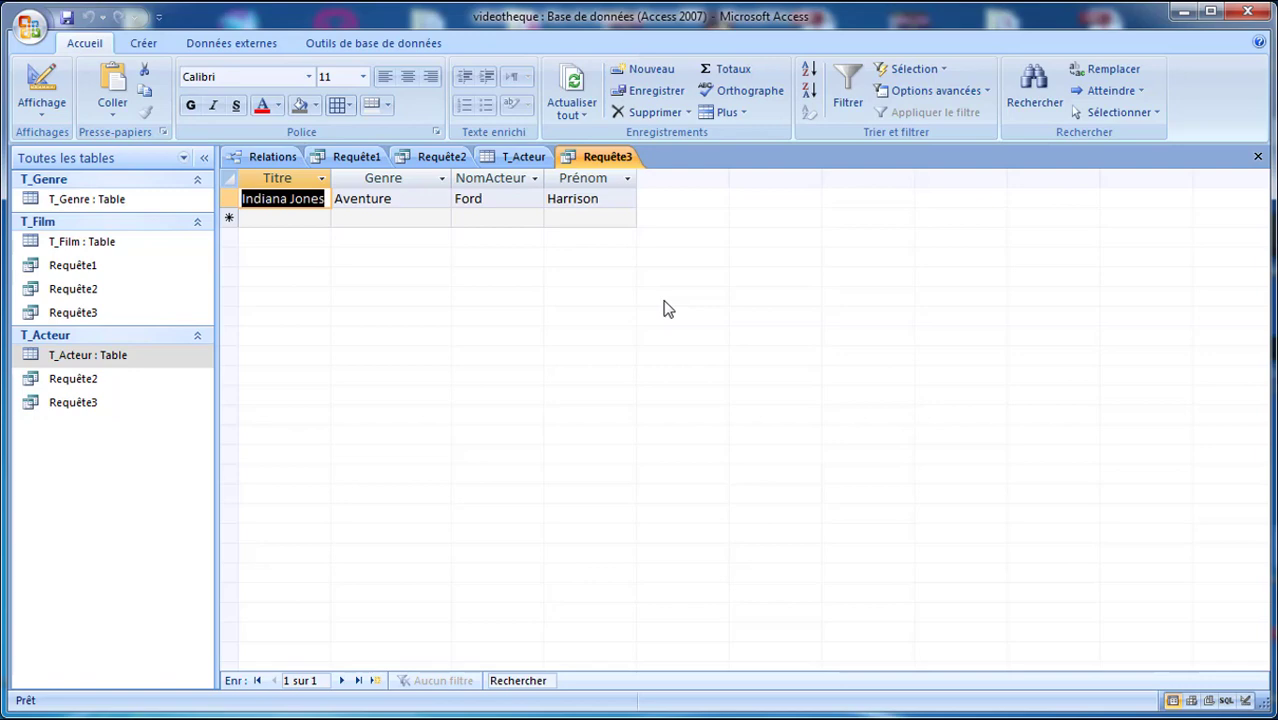
Check query 7-4 in B3.pdf and, back in Access, create a new query in design view based on T_Film.
{"action": "key", "text": "alt+Tab"}
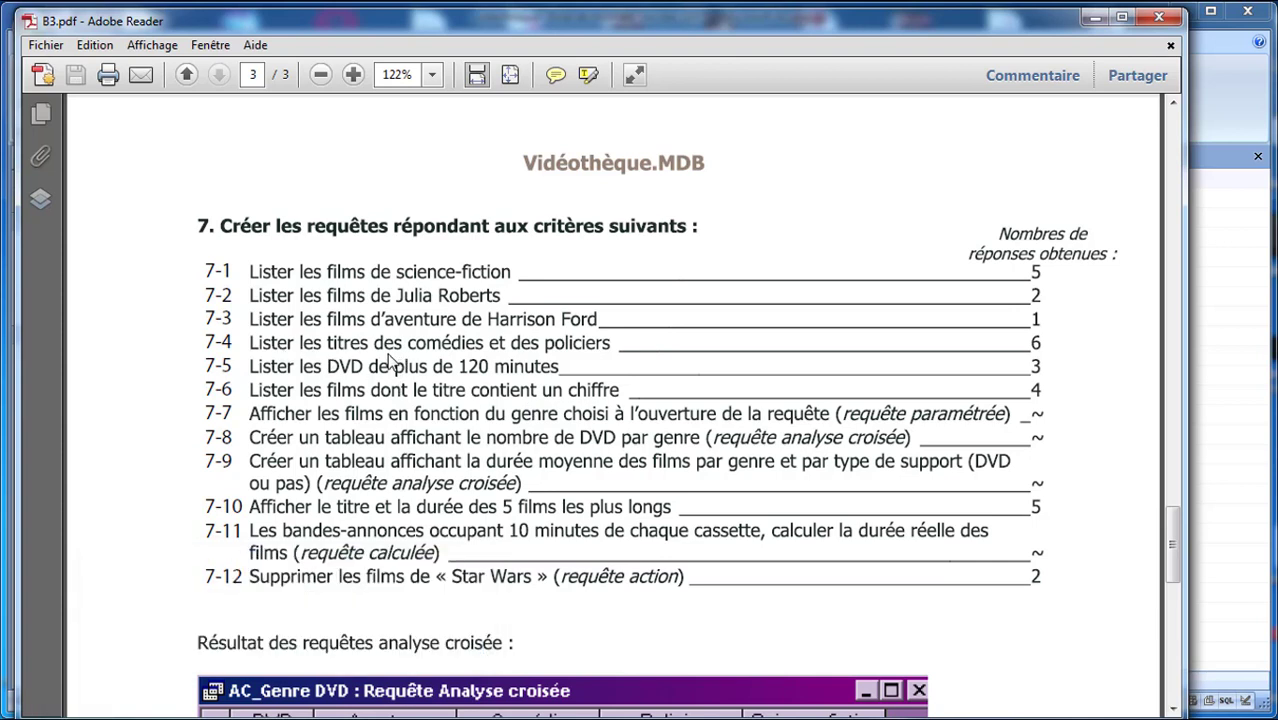
{"action": "left_click", "coordinate": [1095, 19]}
{"action": "left_click", "coordinate": [145, 45]}
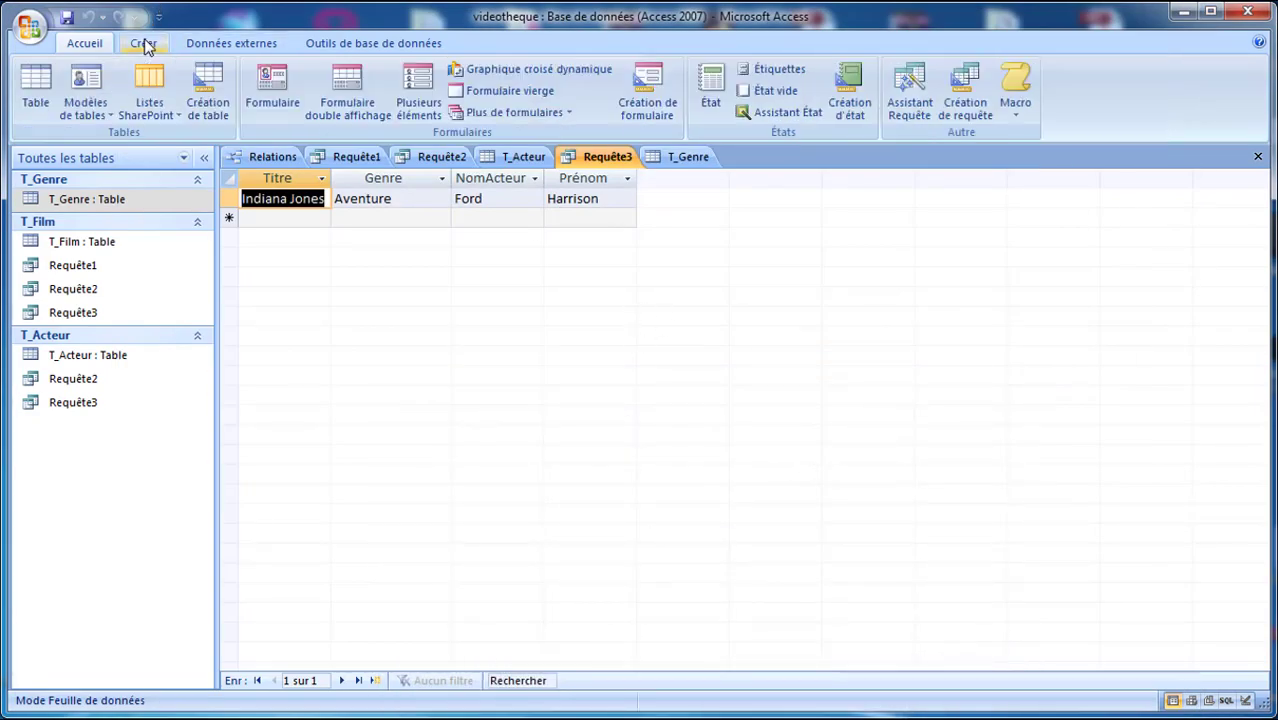
{"action": "left_click", "coordinate": [965, 100]}
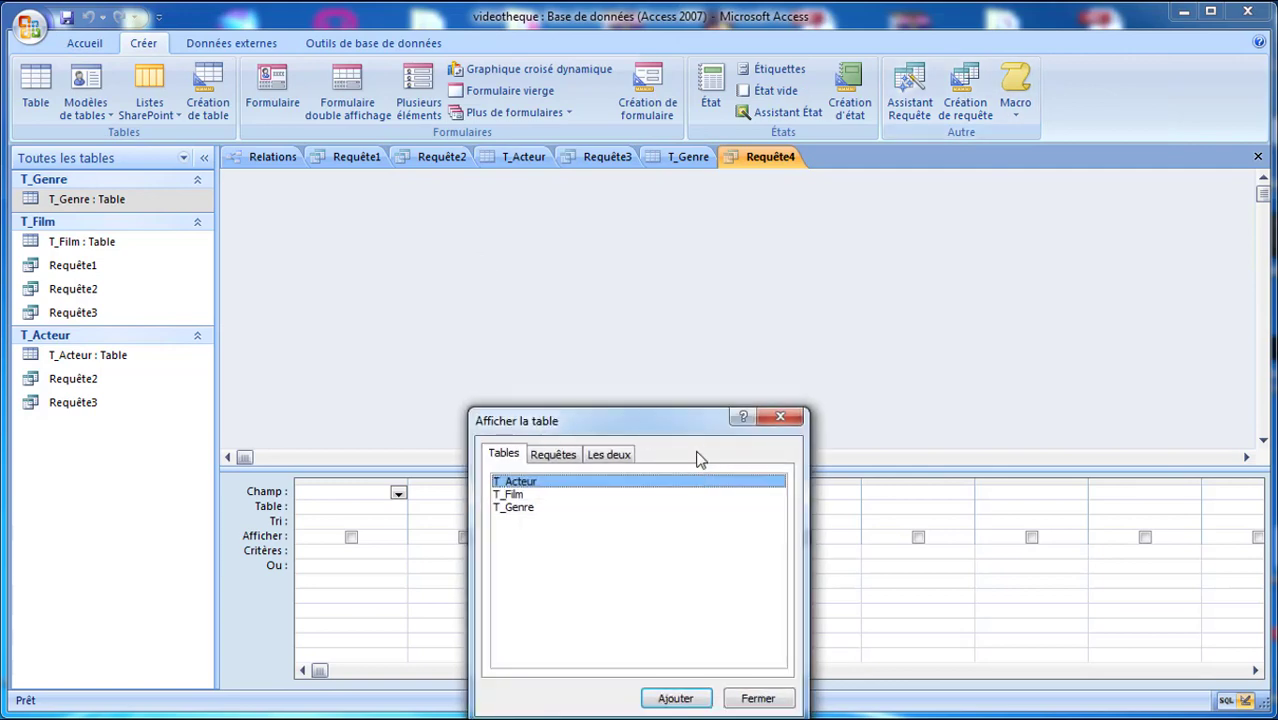
{"action": "double_click", "coordinate": [522, 496]}
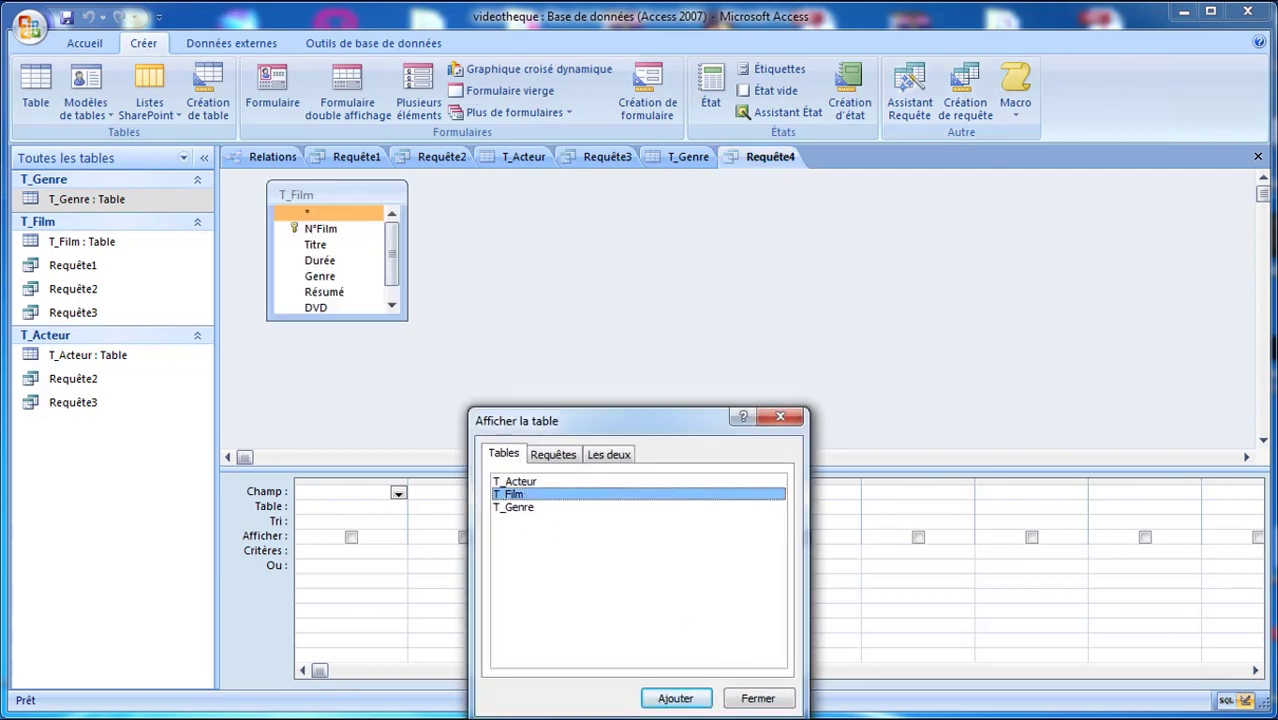
{"action": "left_click", "coordinate": [758, 698]}
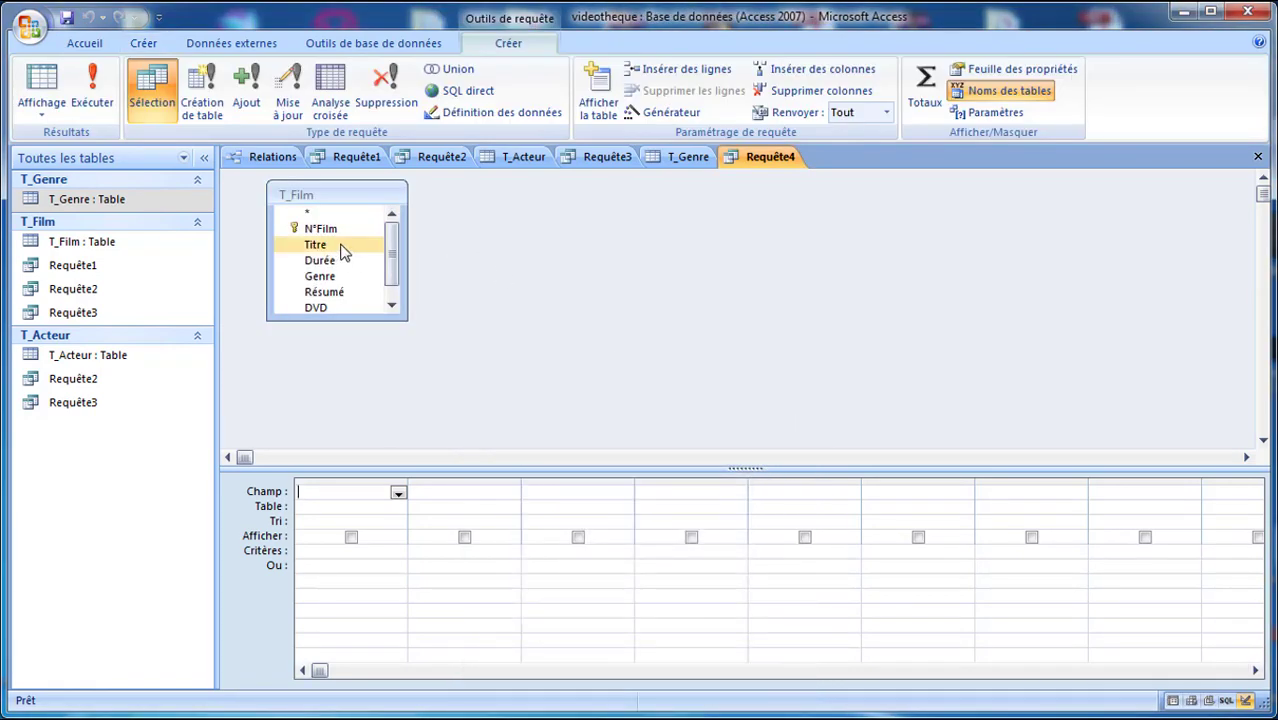
Add T_Film's Titre and Genre fields to the grid and set the Genre criterion to "Comédie" et "Policier".
{"action": "left_click_drag", "start_coordinate": [340, 250], "coordinate": [372, 497]}
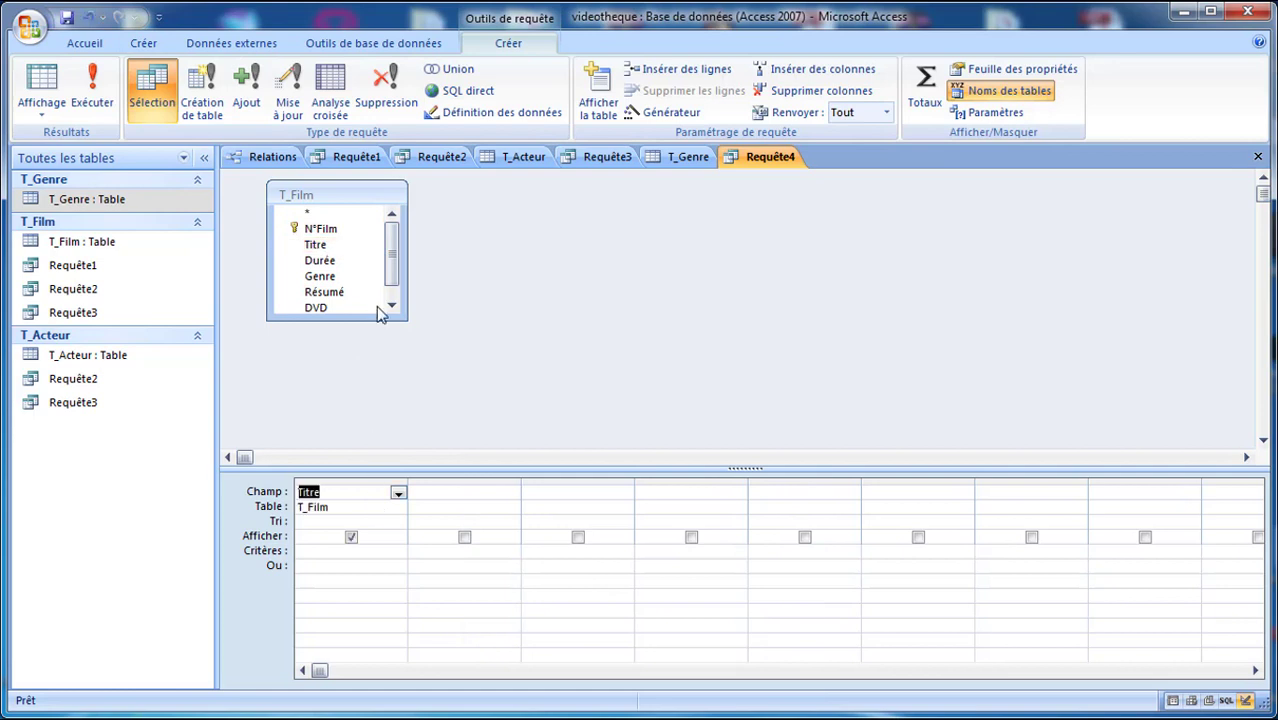
{"action": "left_click_drag", "start_coordinate": [348, 277], "coordinate": [470, 495]}
{"action": "left_click_drag", "start_coordinate": [360, 277], "coordinate": [532, 411]}
{"action": "left_click_drag", "start_coordinate": [532, 411], "coordinate": [563, 492]}
{"action": "left_click", "coordinate": [463, 551]}
{"action": "type", "text": "\"Comédie\""}
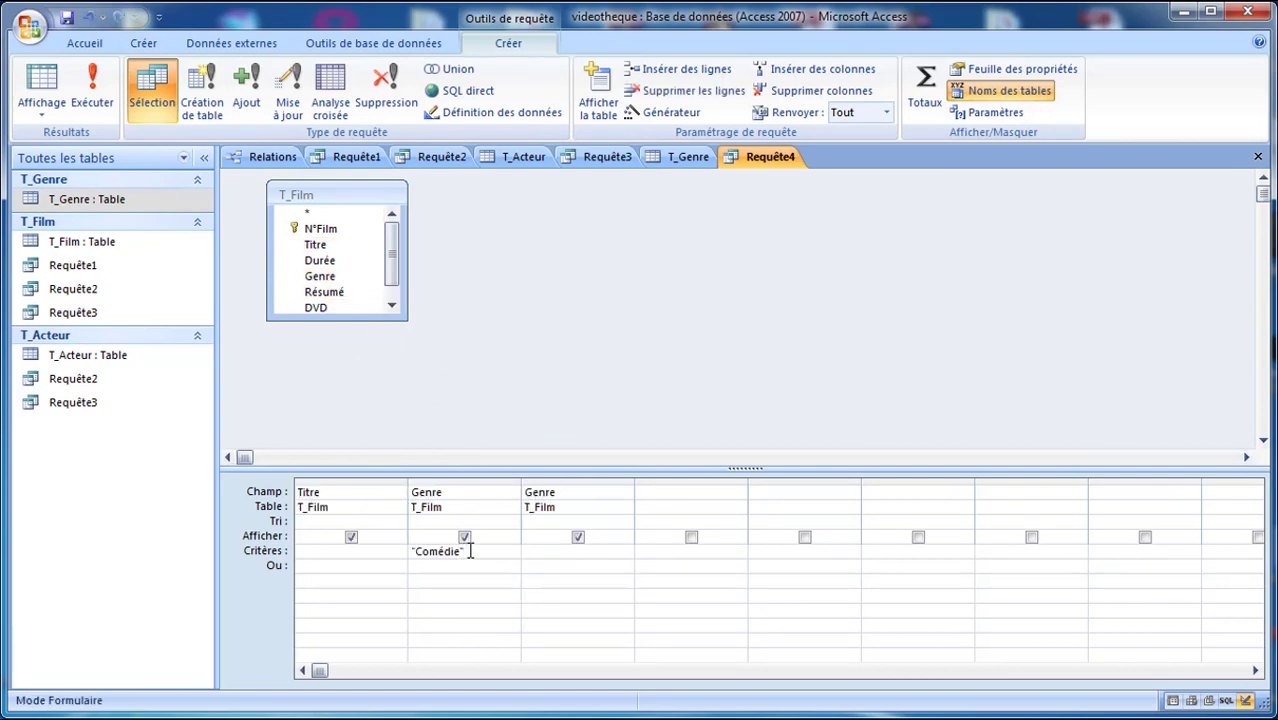
{"action": "type", "text": " et \"Policier\""}
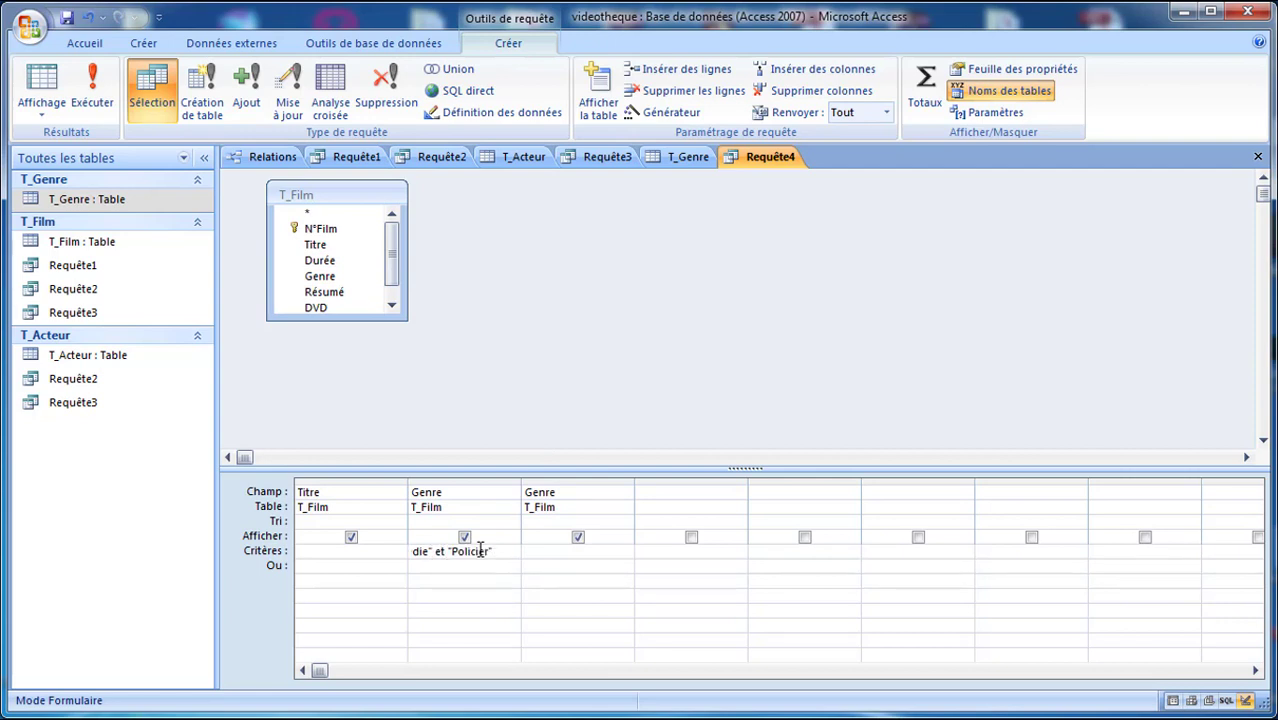
Remove the duplicate Genre column from the query grid and run the query.
{"action": "double_click", "coordinate": [575, 492]}
{"action": "key", "text": "Delete"}
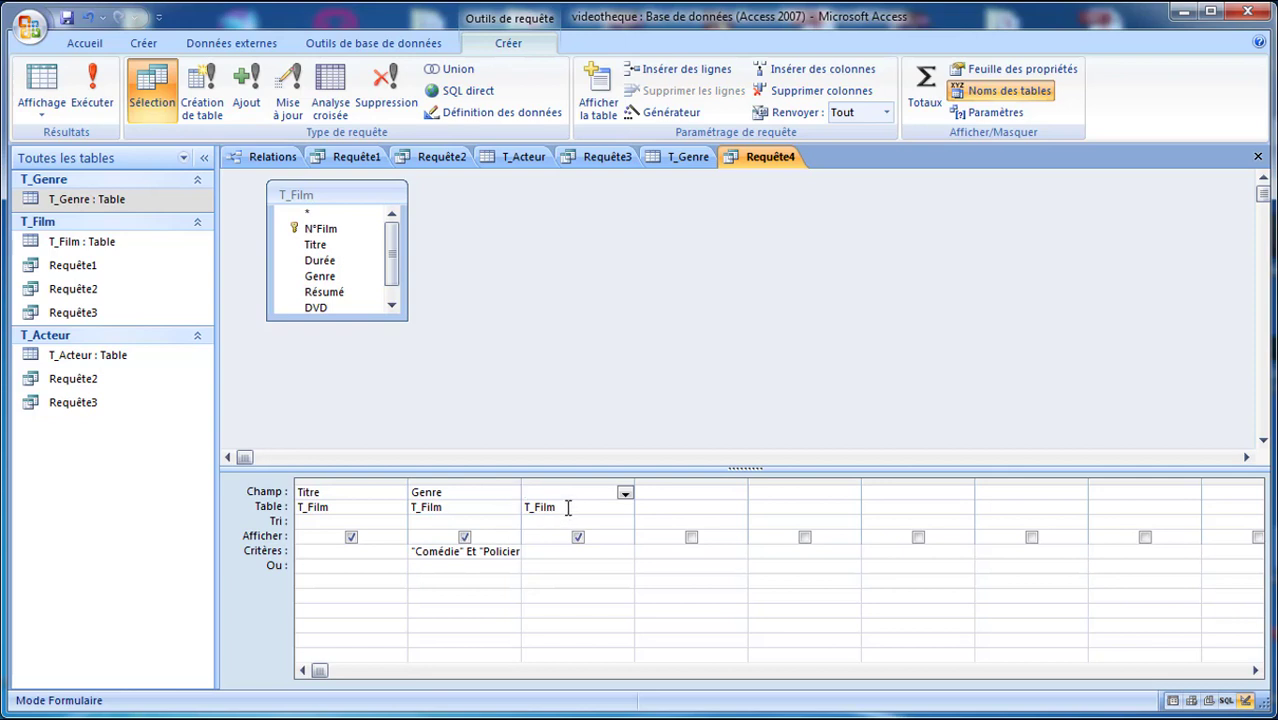
{"action": "left_click", "coordinate": [568, 508]}
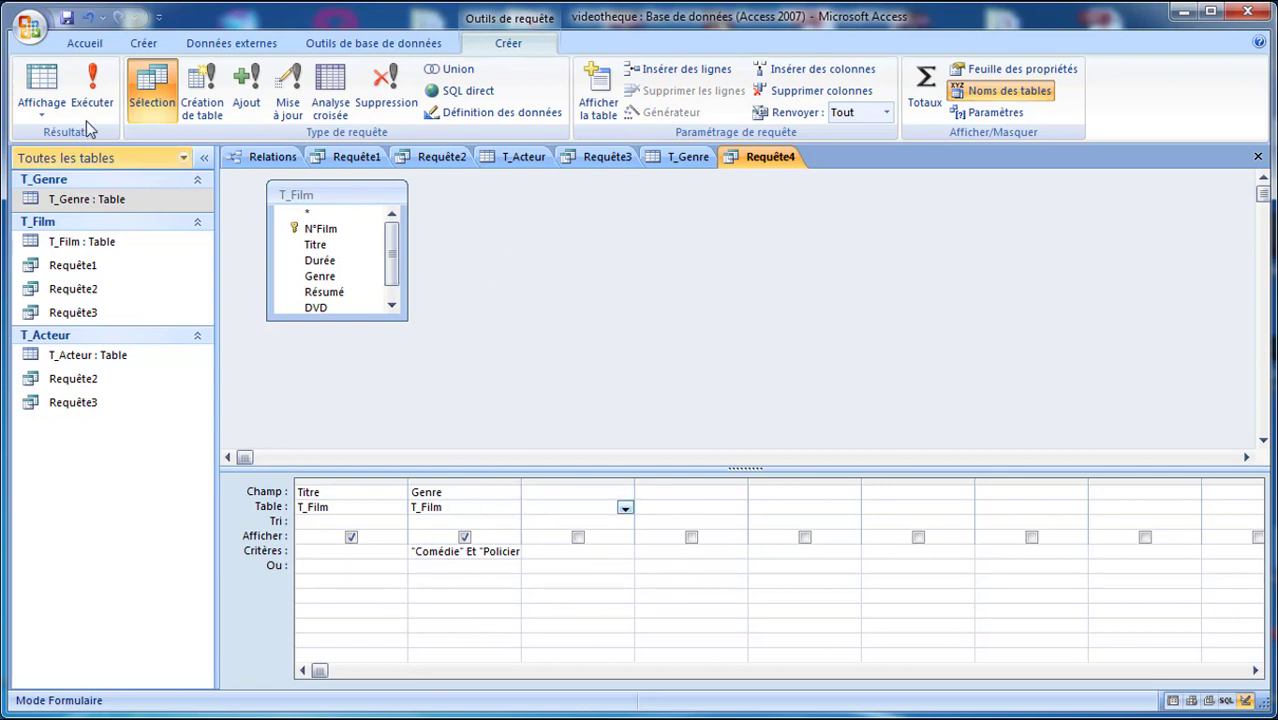
{"action": "left_click", "coordinate": [46, 84]}
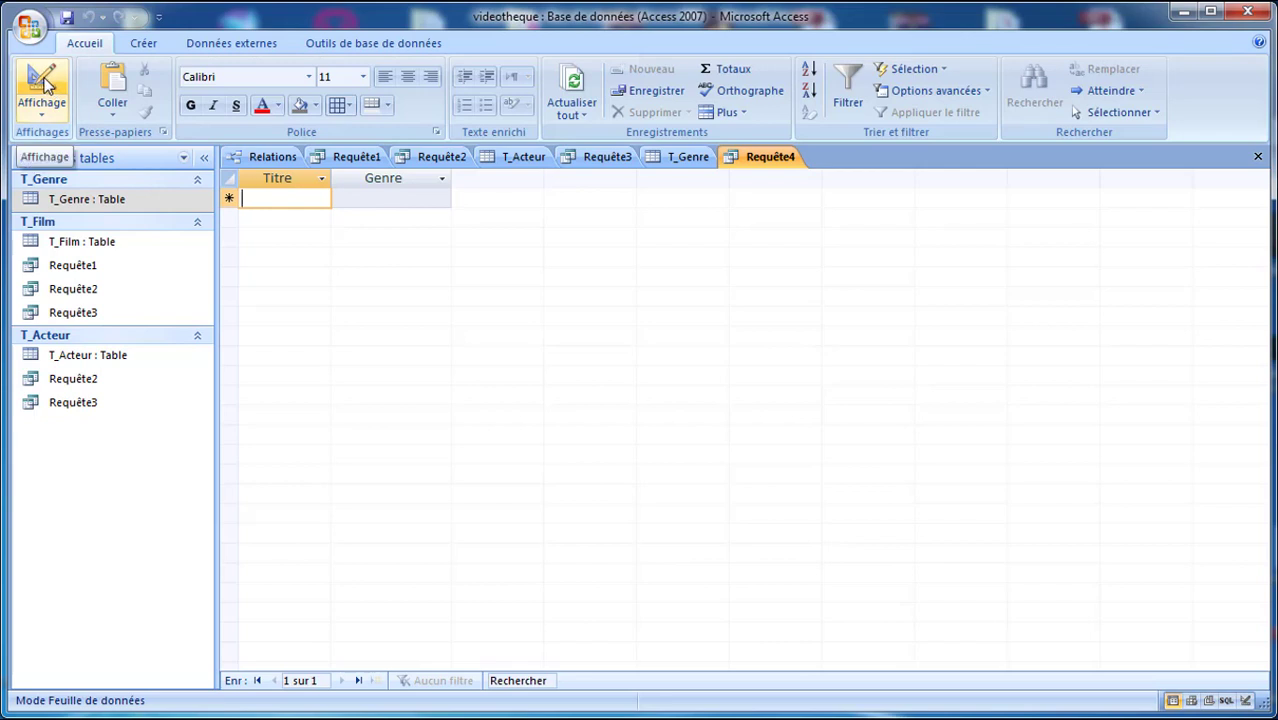
Return to the query's design, change the Genre criterion to "Comédie" ou "Policier", and run the query.
{"action": "right_click", "coordinate": [757, 160]}
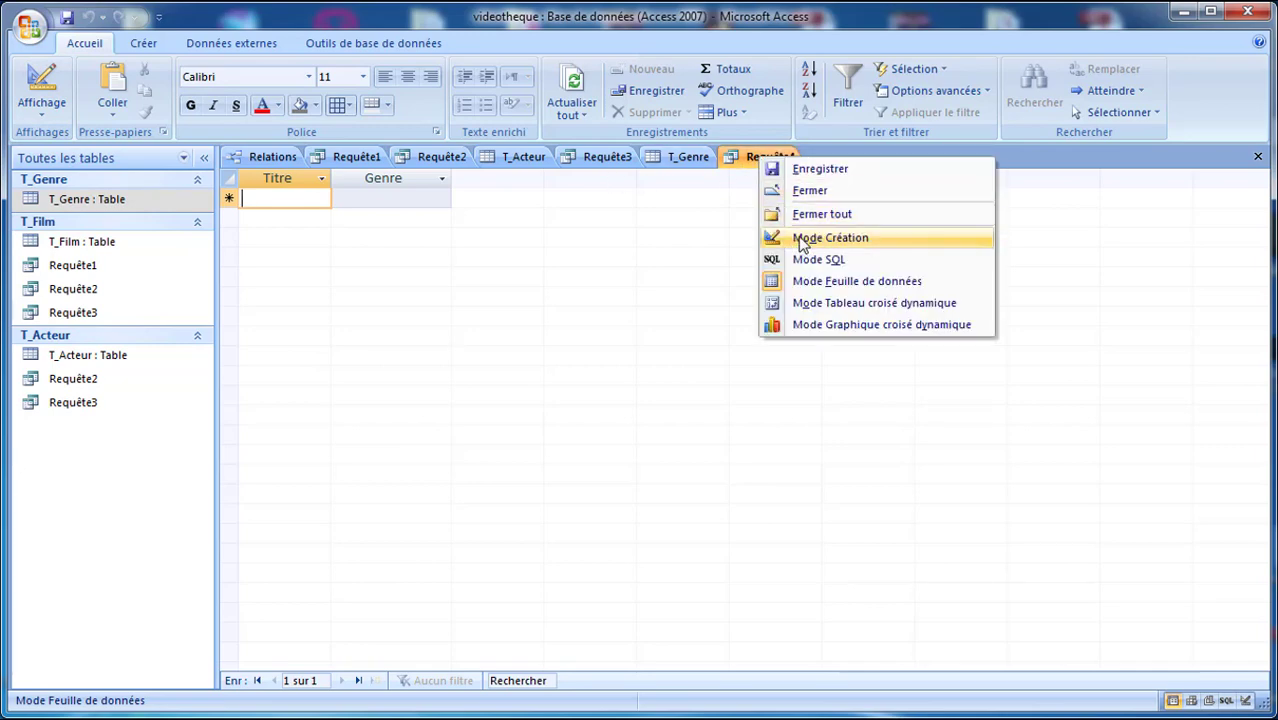
{"action": "left_click", "coordinate": [803, 243]}
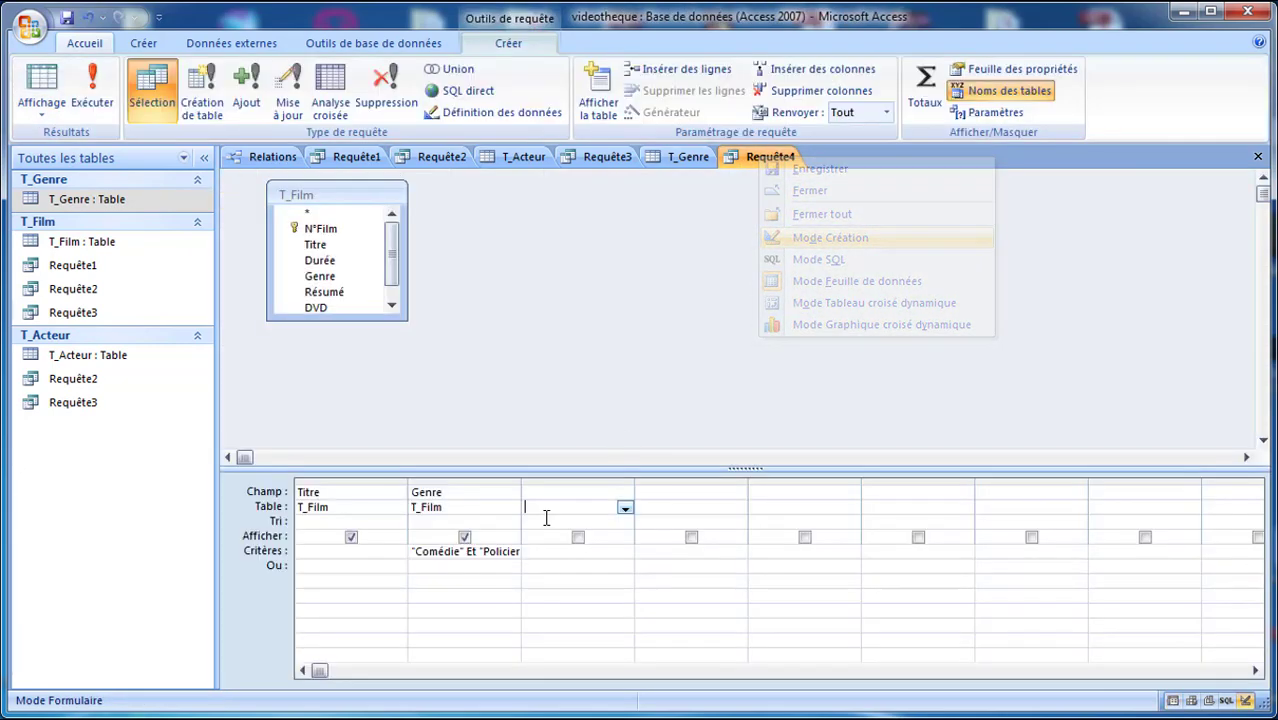
{"action": "double_click", "coordinate": [470, 551]}
{"action": "type", "text": "ou"}
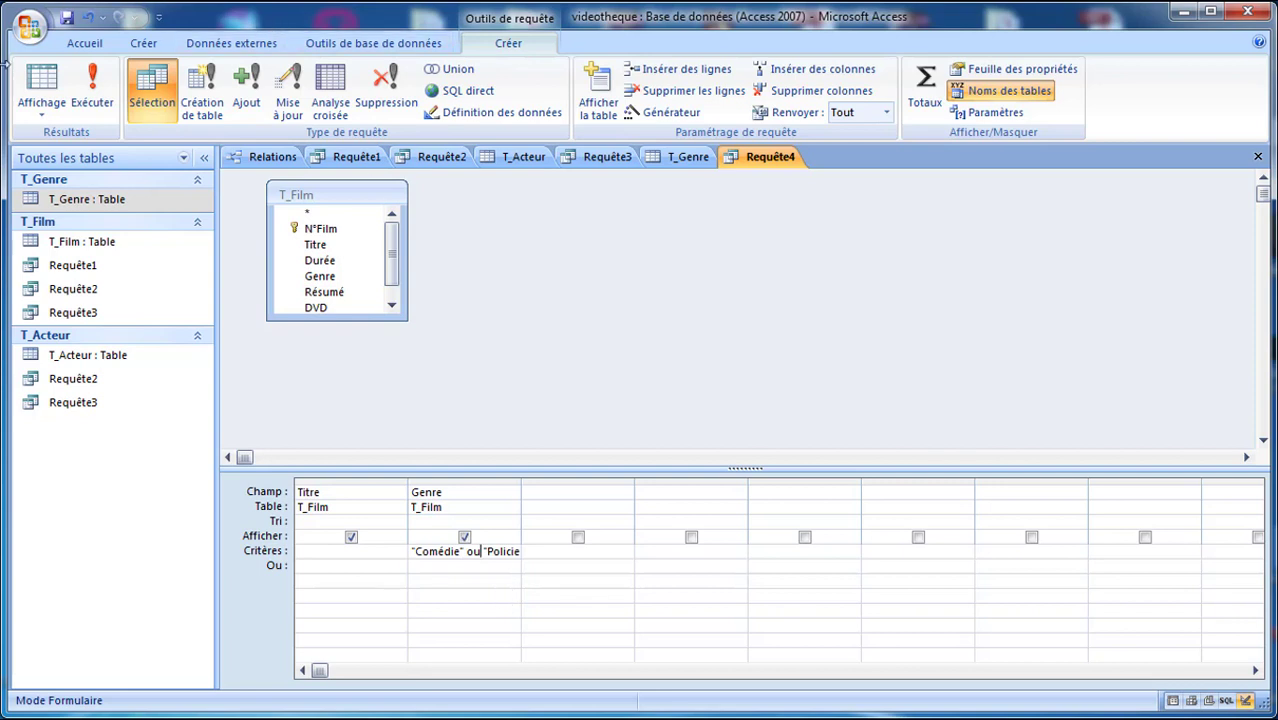
{"action": "left_click", "coordinate": [42, 86]}
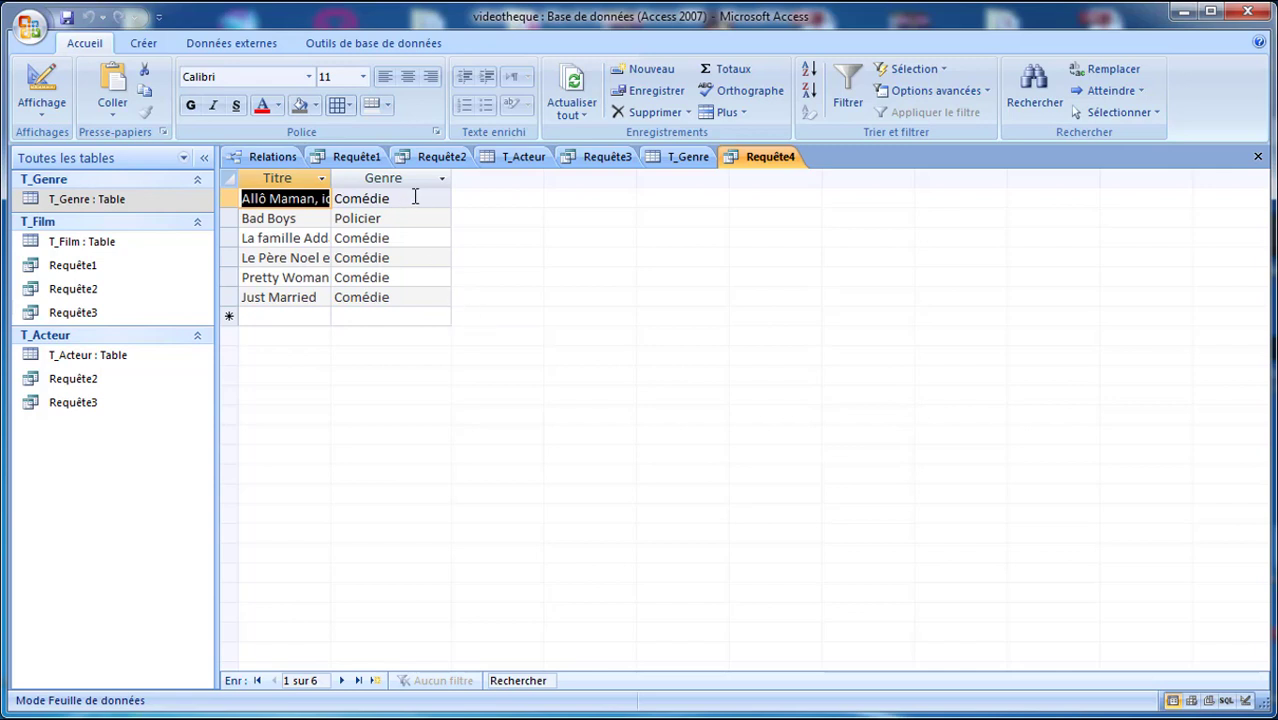
Save the comedy and crime film query as Requête4 and check the wording of 7-5 in B3.pdf.
{"action": "left_click", "coordinate": [762, 160]}
{"action": "key", "text": "ctrl+s"}
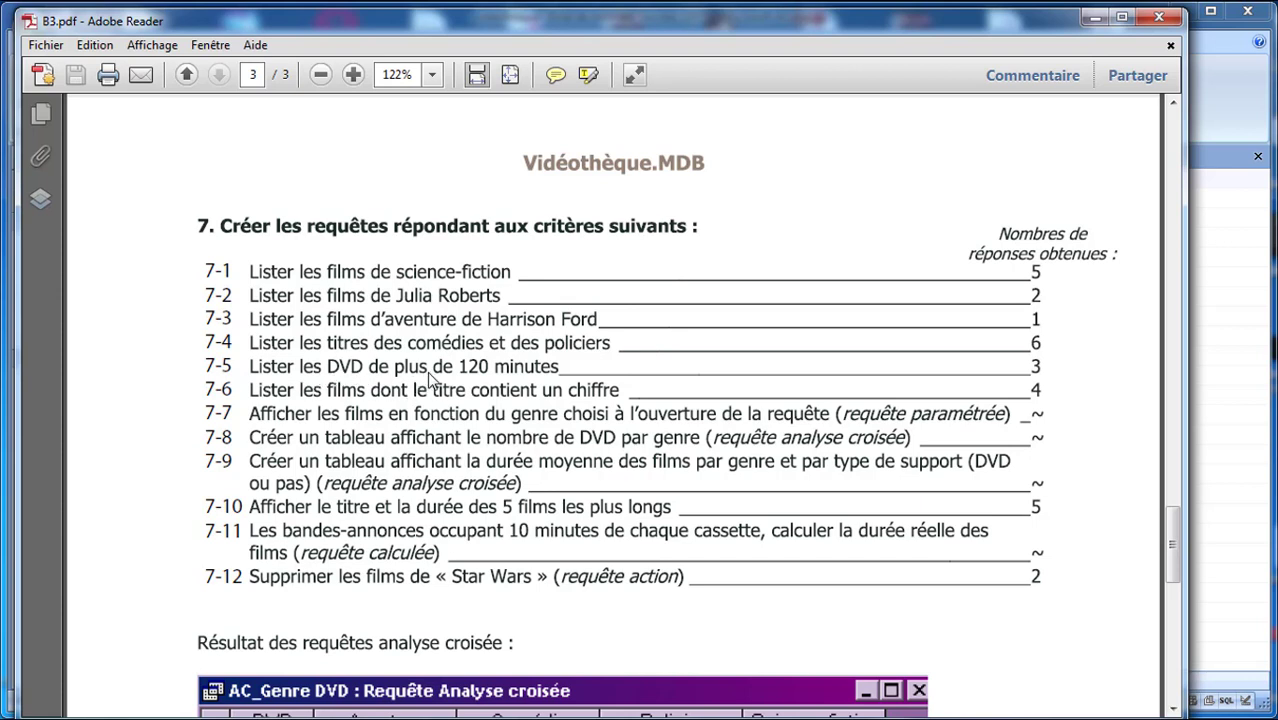
{"action": "left_click", "coordinate": [1094, 18]}
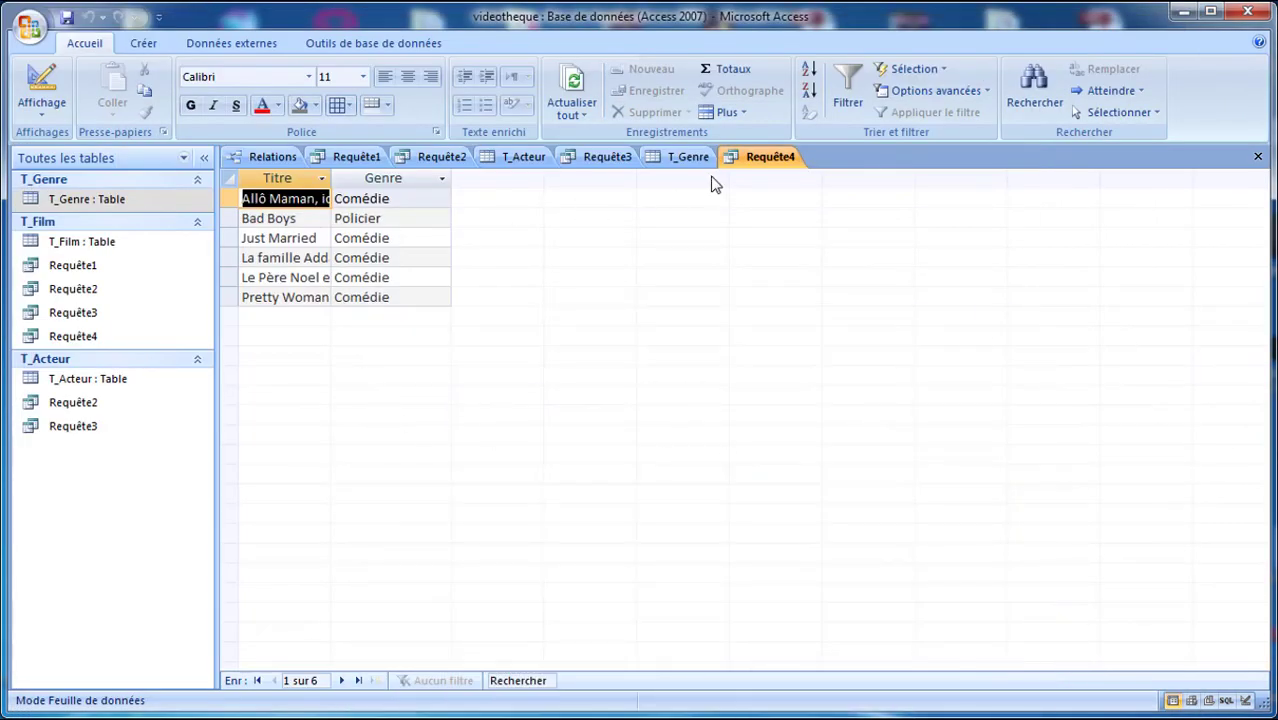
Create another query in design view for 7-5 in Access, with T_Film as its only table.
{"action": "left_click", "coordinate": [143, 43]}
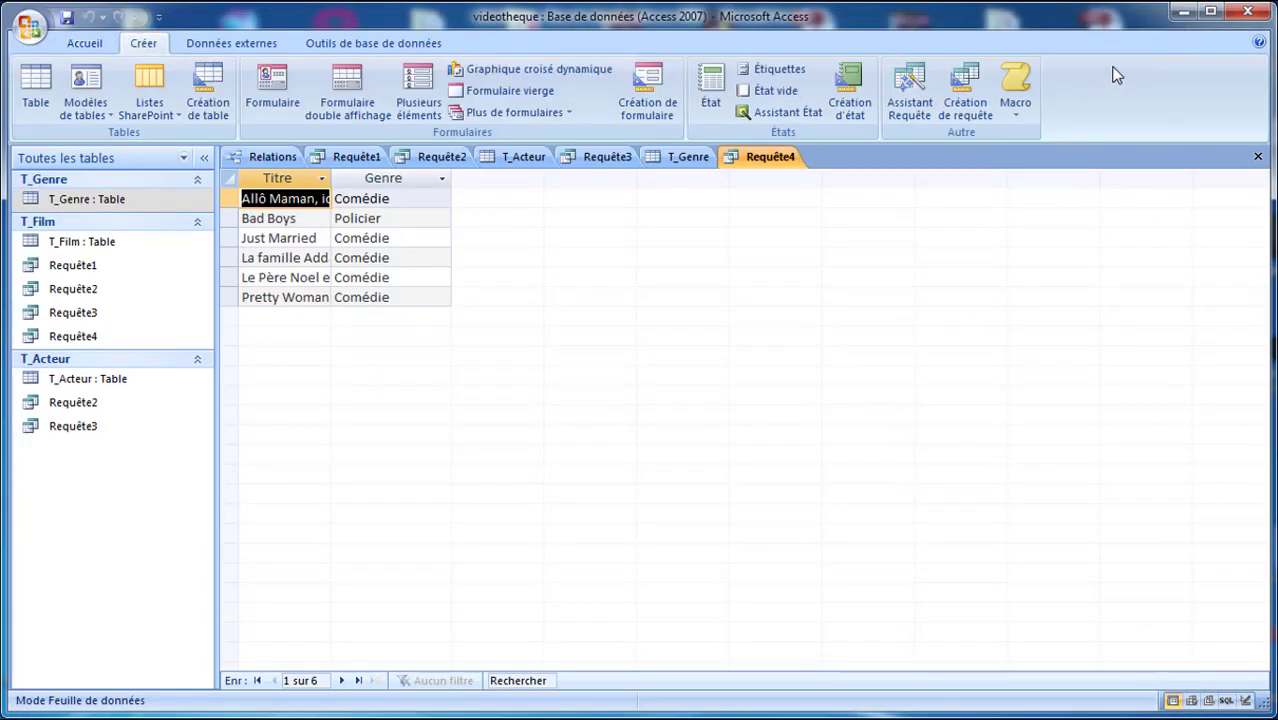
{"action": "left_click", "coordinate": [965, 95]}
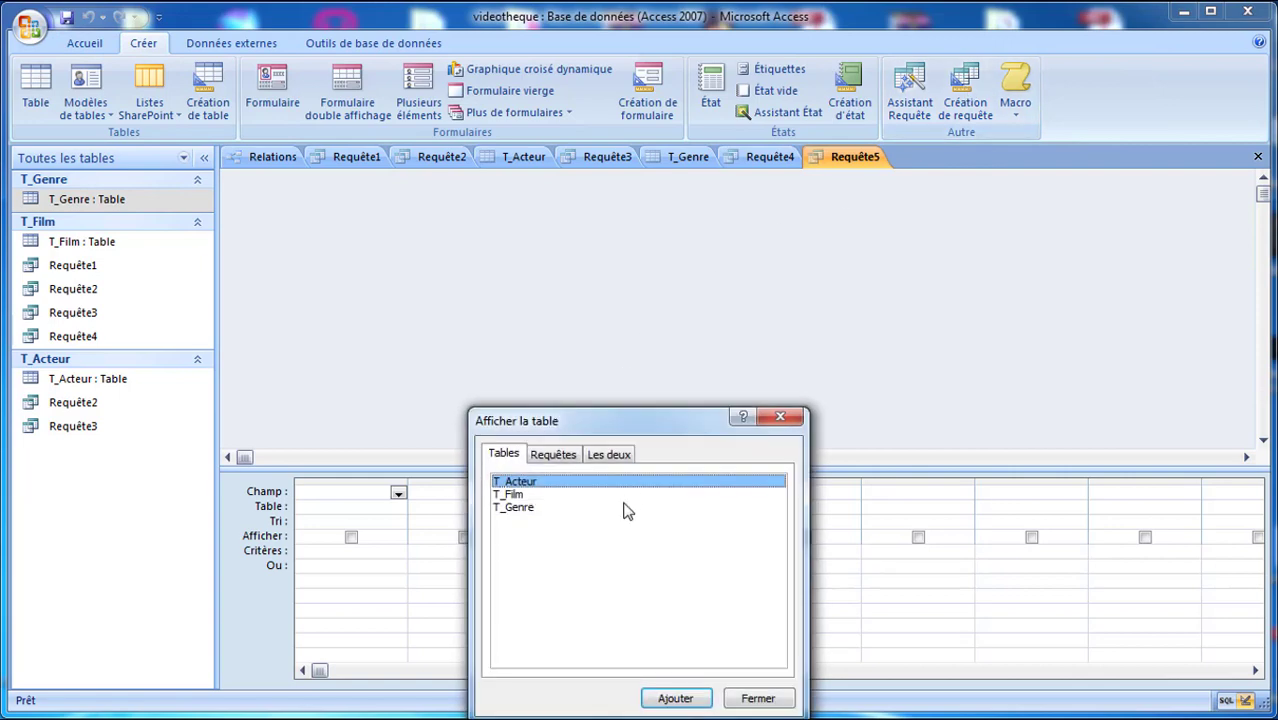
{"action": "left_click_drag", "start_coordinate": [638, 416], "coordinate": [745, 225]}
{"action": "double_click", "coordinate": [630, 308]}
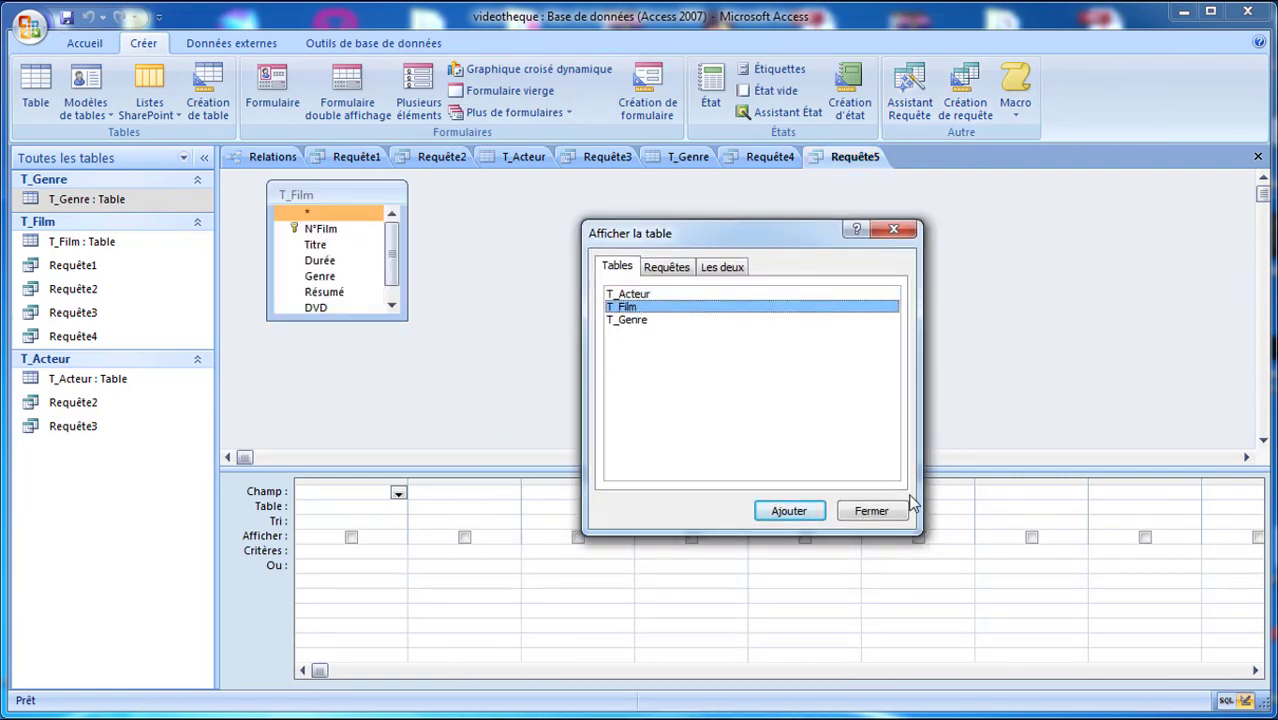
{"action": "left_click", "coordinate": [871, 511]}
Add T_Film's Titre and Durée fields to the grid and set the Durée criterion to >120.
{"action": "left_click_drag", "start_coordinate": [355, 256], "coordinate": [352, 494]}
{"action": "left_click_drag", "start_coordinate": [355, 262], "coordinate": [468, 493]}
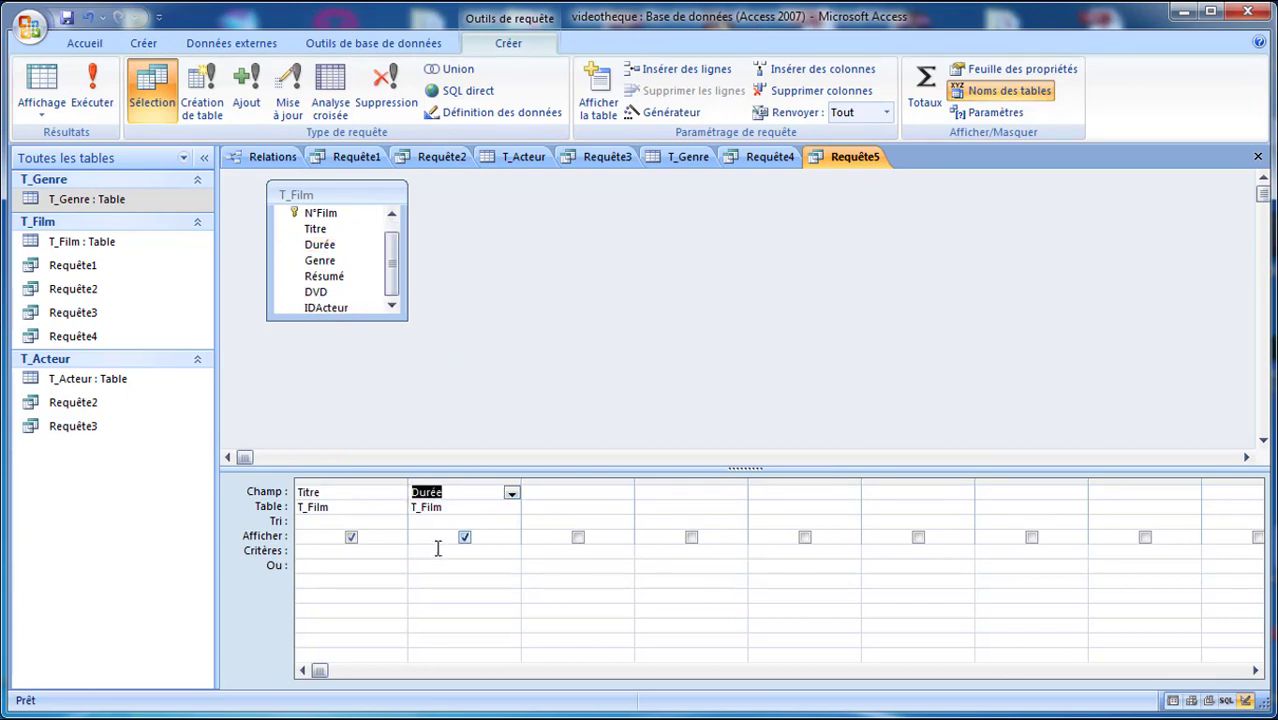
{"action": "left_click", "coordinate": [438, 551]}
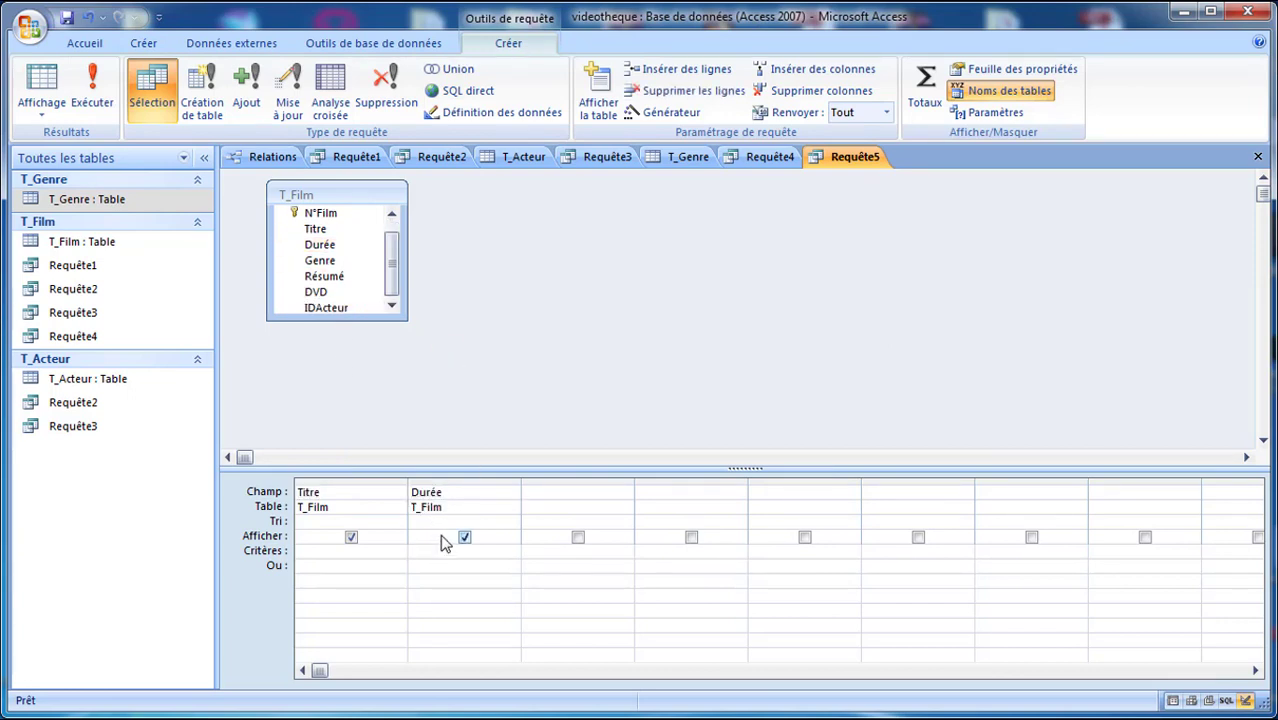
{"action": "type", "text": ">120"}
Add the DVD field with the criterion Oui and run the query on DVDs longer than 120 minutes.
{"action": "left_click_drag", "start_coordinate": [358, 291], "coordinate": [557, 507]}
{"action": "left_click", "coordinate": [577, 549]}
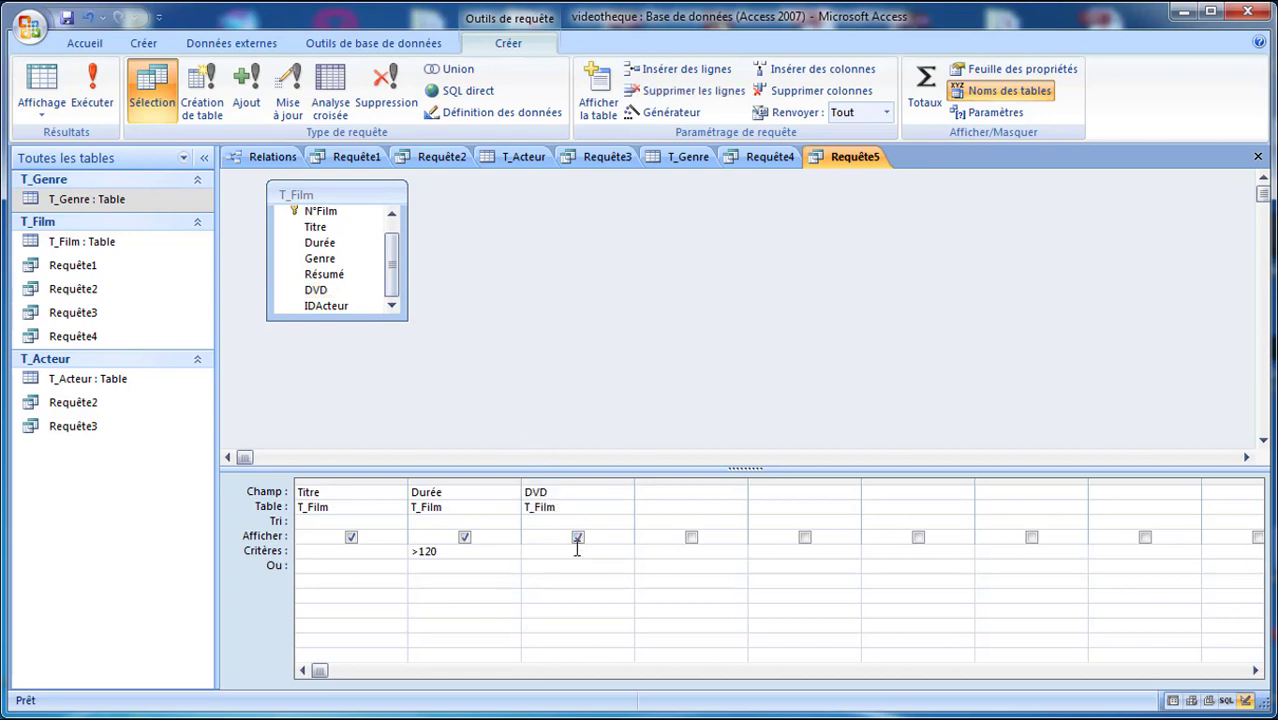
{"action": "type", "text": "Oui"}
{"action": "left_click", "coordinate": [46, 84]}
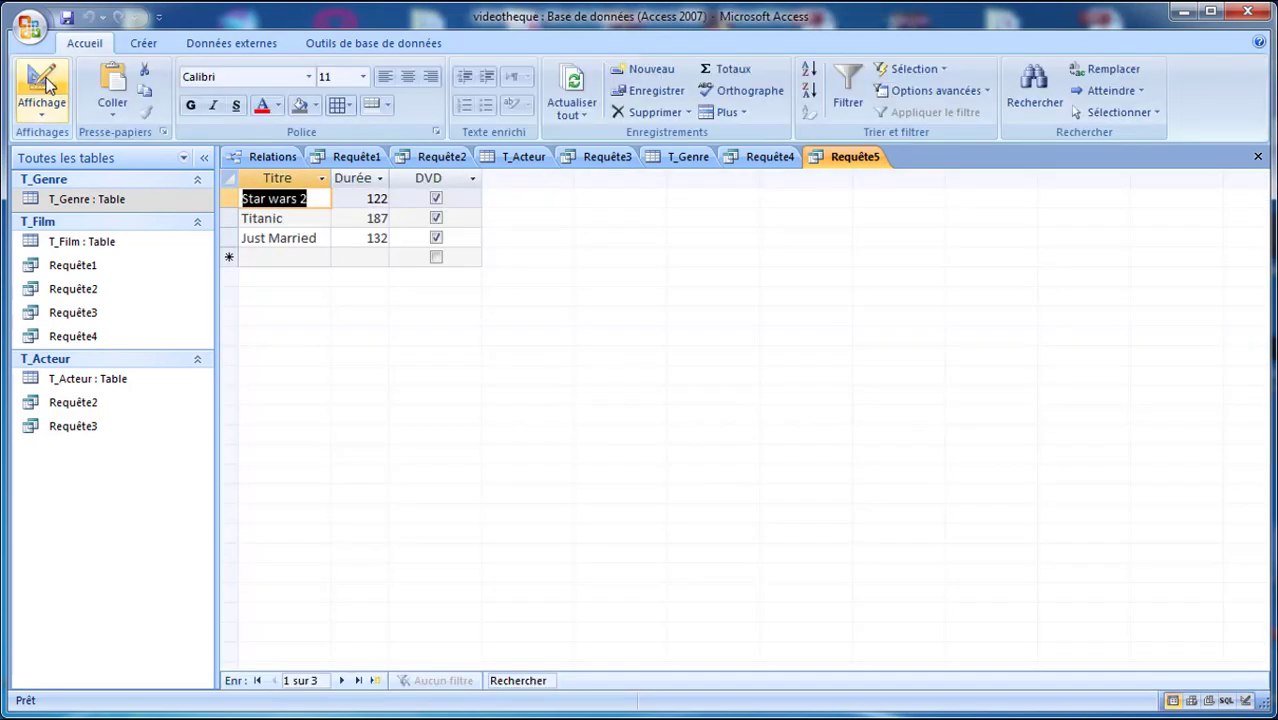